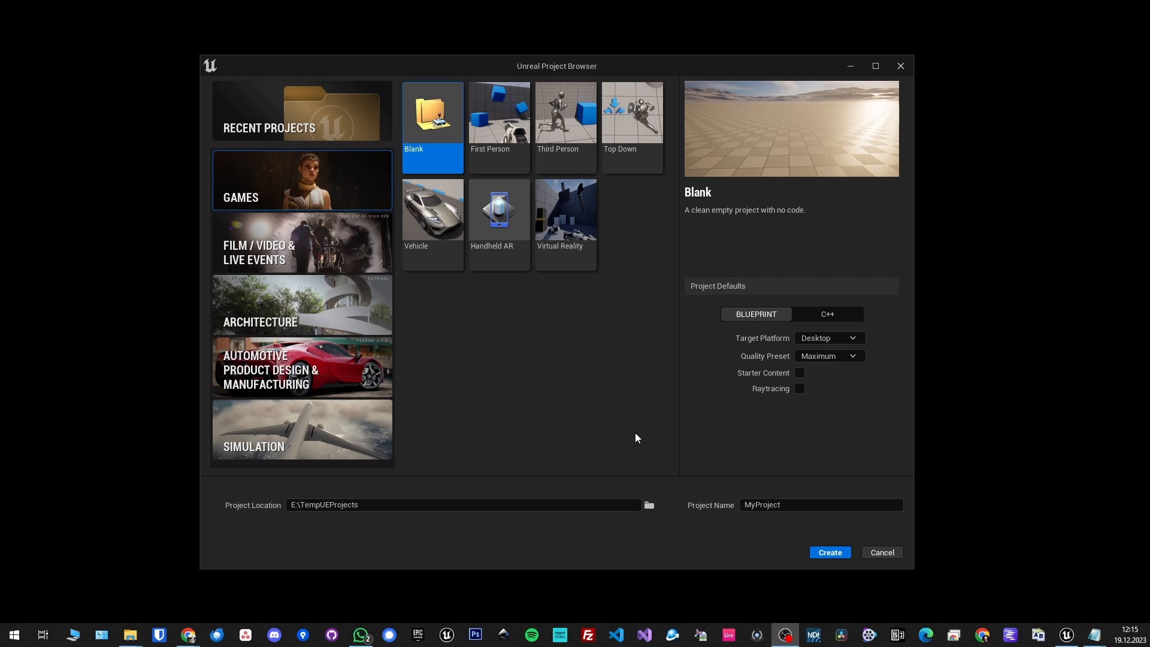
# Create a blank games project named MusicVideoTest
pyautogui.doubleClick(768, 505)
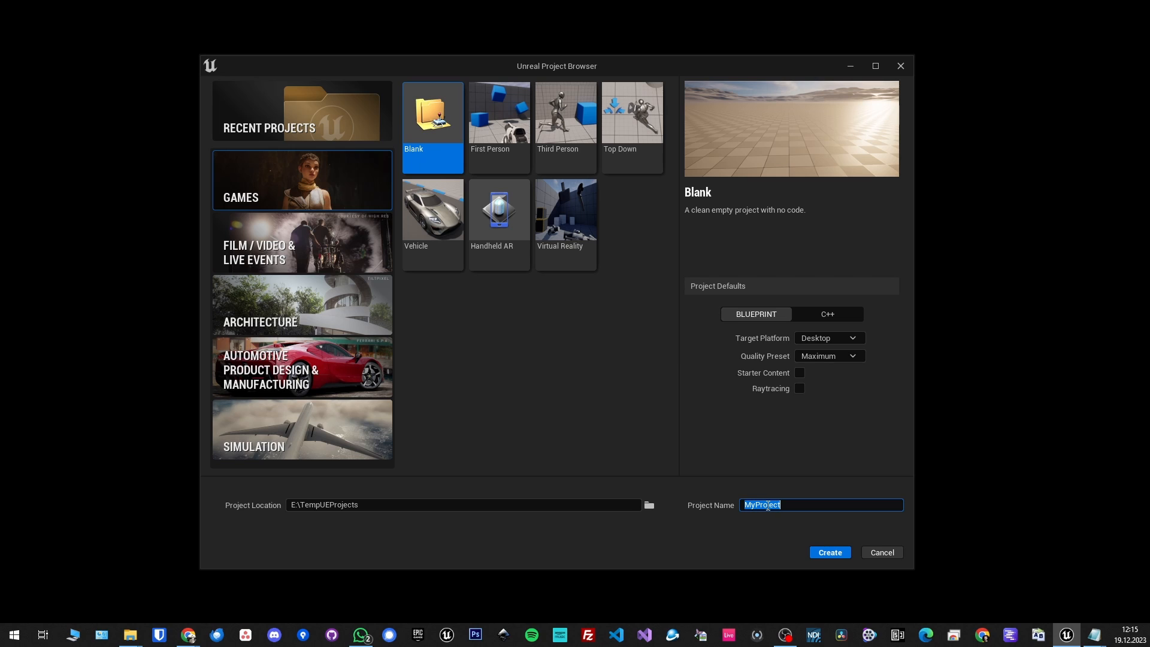
pyautogui.write('MusicVideoTest')
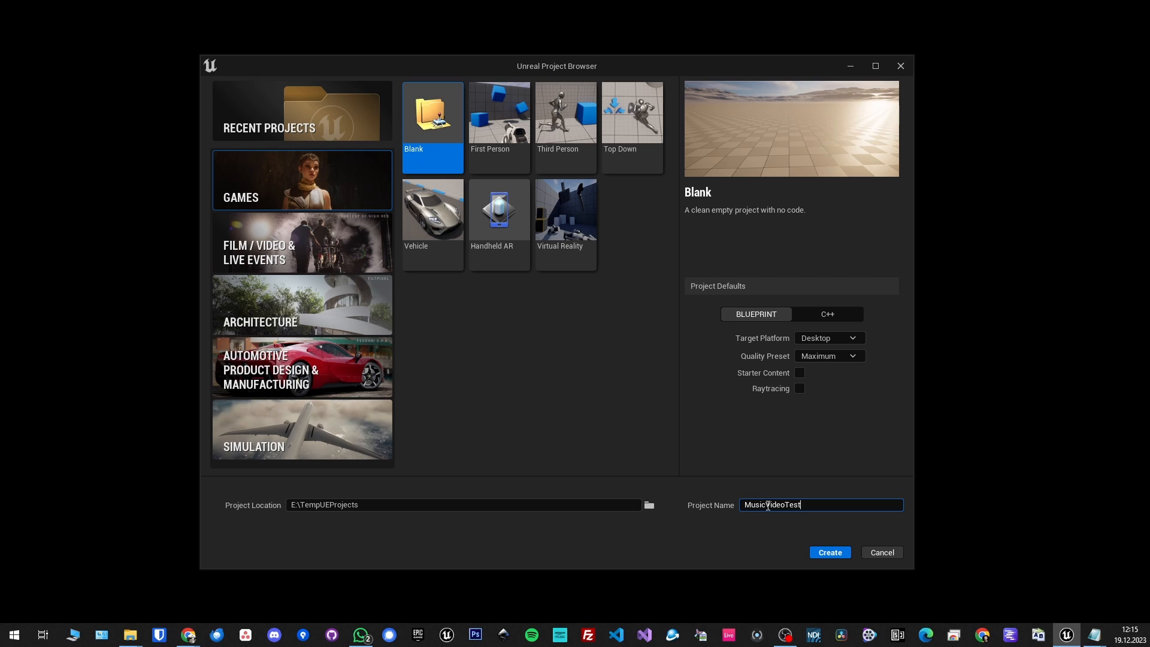
pyautogui.click(830, 552)
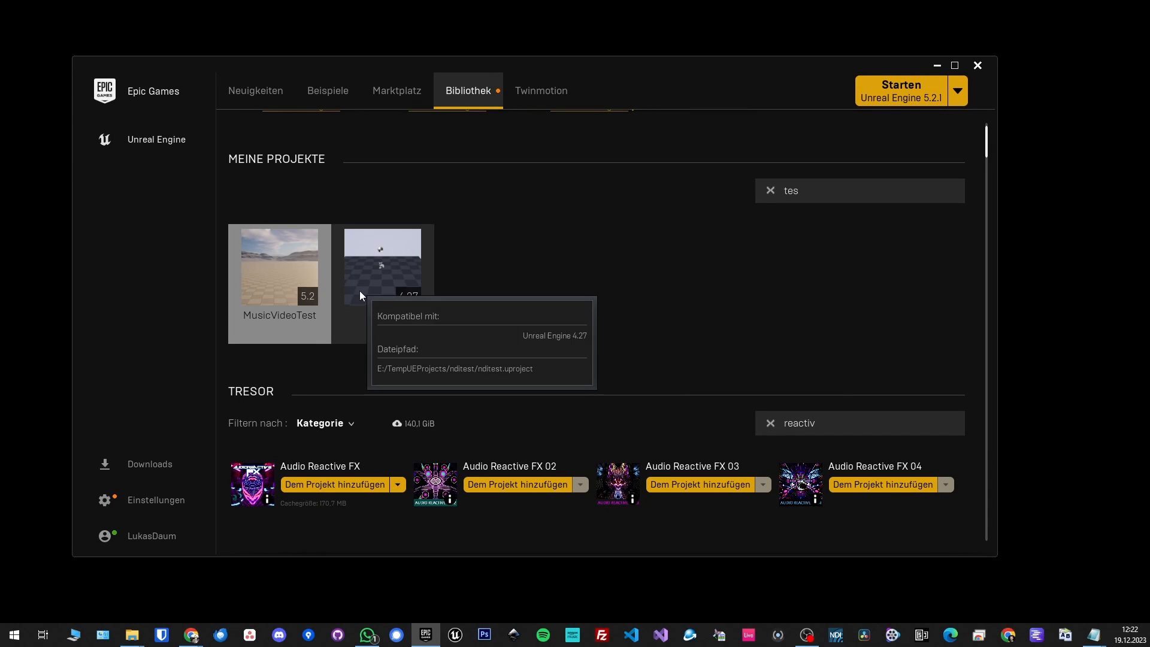
# Add the Audio Reactive FX asset pack to the MusicVideoTest project from the Epic Games Launcher library
pyautogui.scroll(-1, 555, 310)
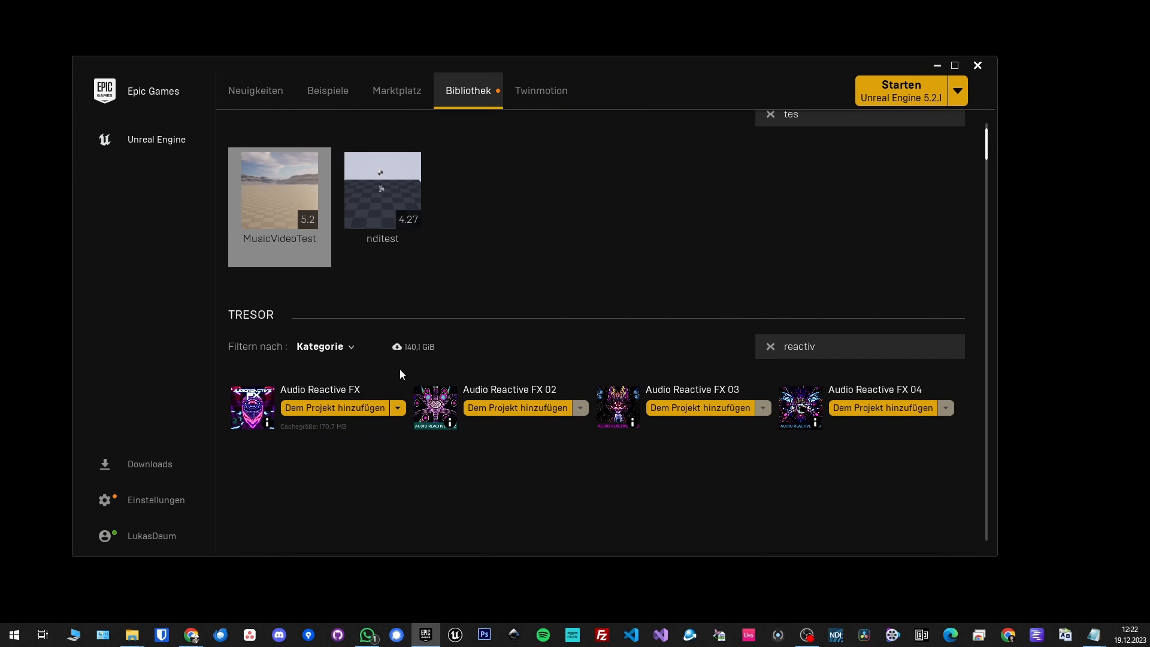
pyautogui.scroll(1, 575, 273)
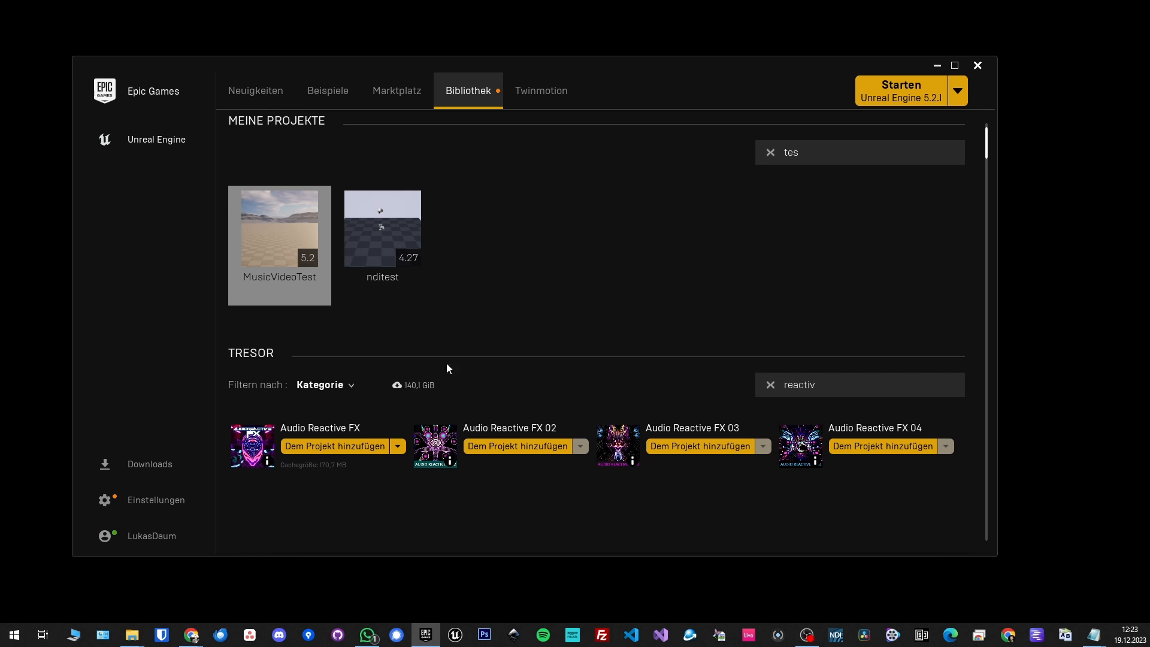
pyautogui.click(335, 447)
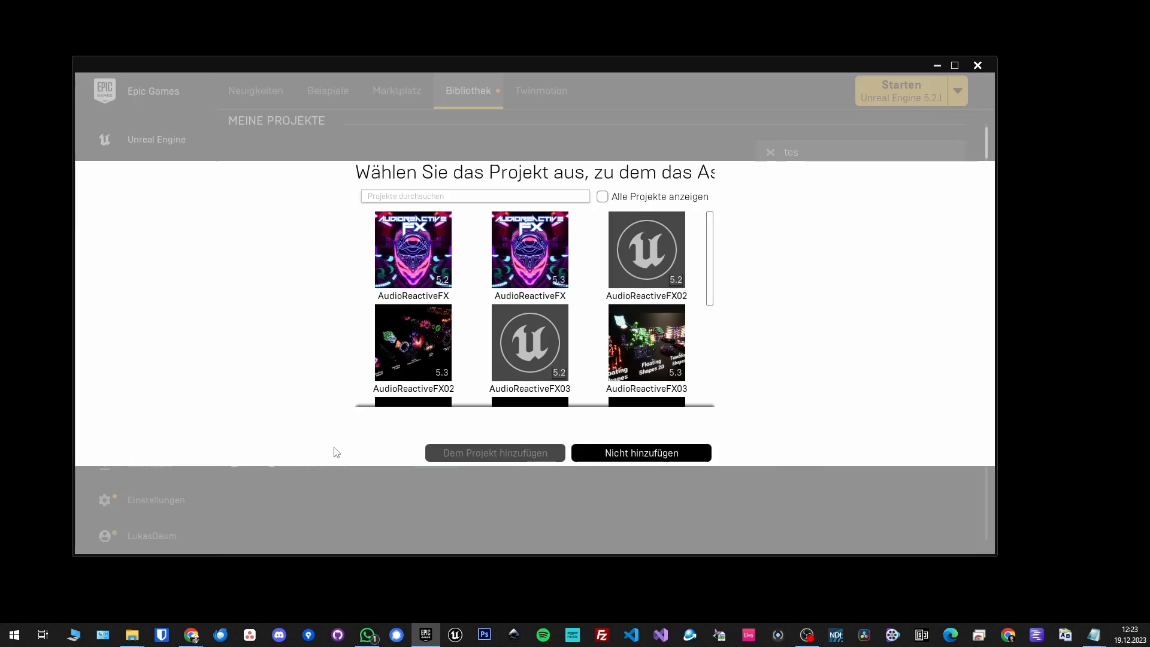
pyautogui.click(417, 198)
pyautogui.write('test')
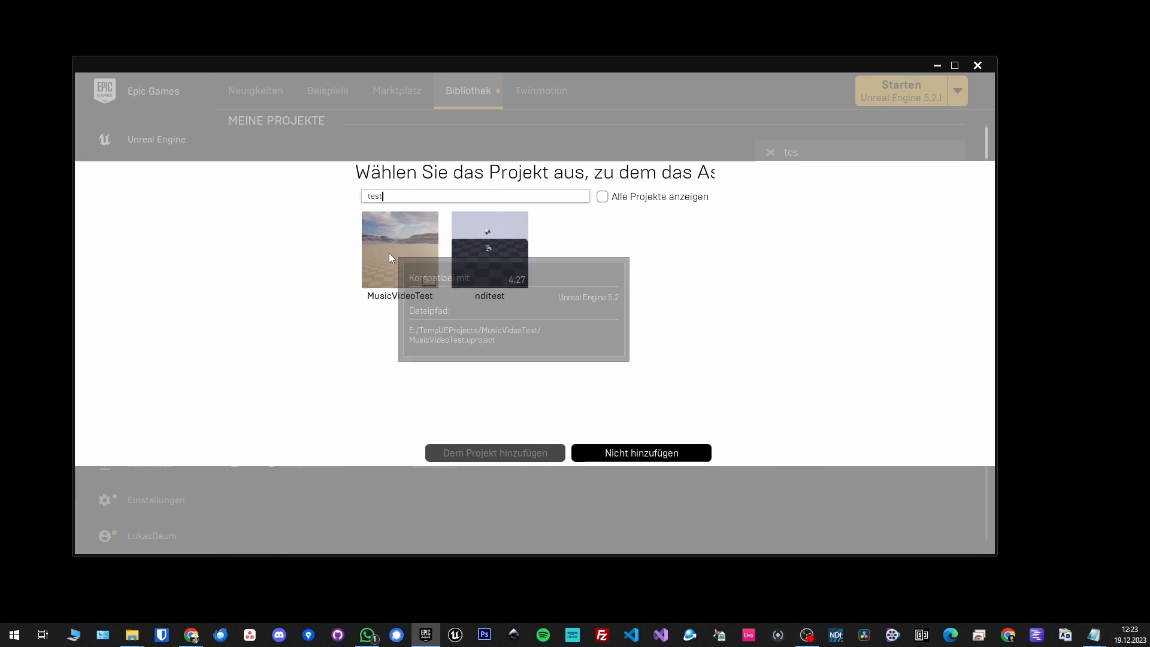
pyautogui.click(389, 252)
pyautogui.click(444, 450)
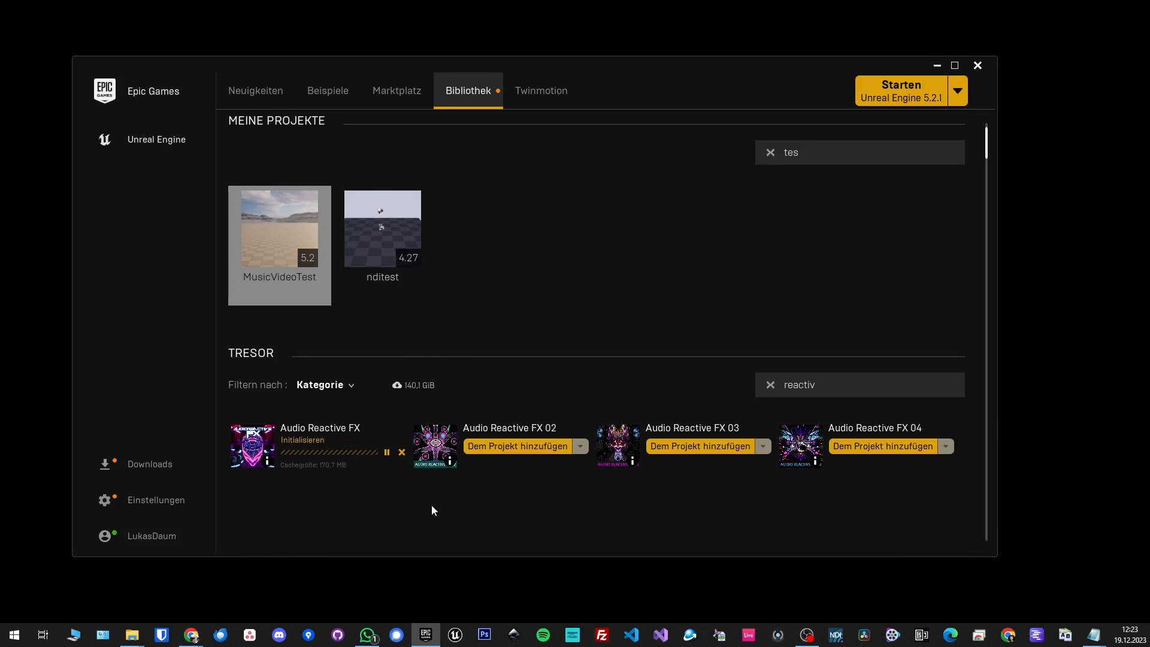
# Add the Audio Reactive FX 02 asset pack to the MusicVideoTest project
pyautogui.click(518, 446)
pyautogui.click(430, 196)
pyautogui.write('tes')
pyautogui.click(412, 254)
pyautogui.click(495, 453)
# Add the Audio Reactive FX 03 asset pack to the MusicVideoTest project
pyautogui.click(701, 446)
pyautogui.click(430, 196)
pyautogui.write('tes')
pyautogui.click(403, 253)
pyautogui.click(494, 453)
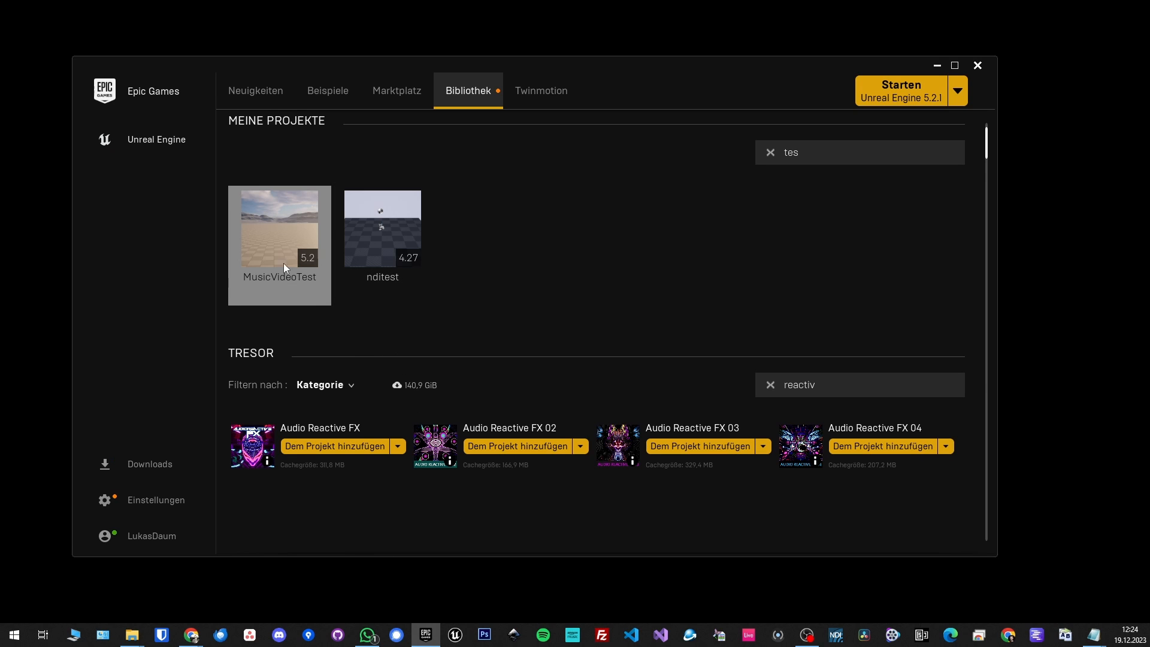
# Open the MusicVideoTest project in Unreal Engine and create a level named TestLevel in the Content folder
pyautogui.doubleClick(276, 225)
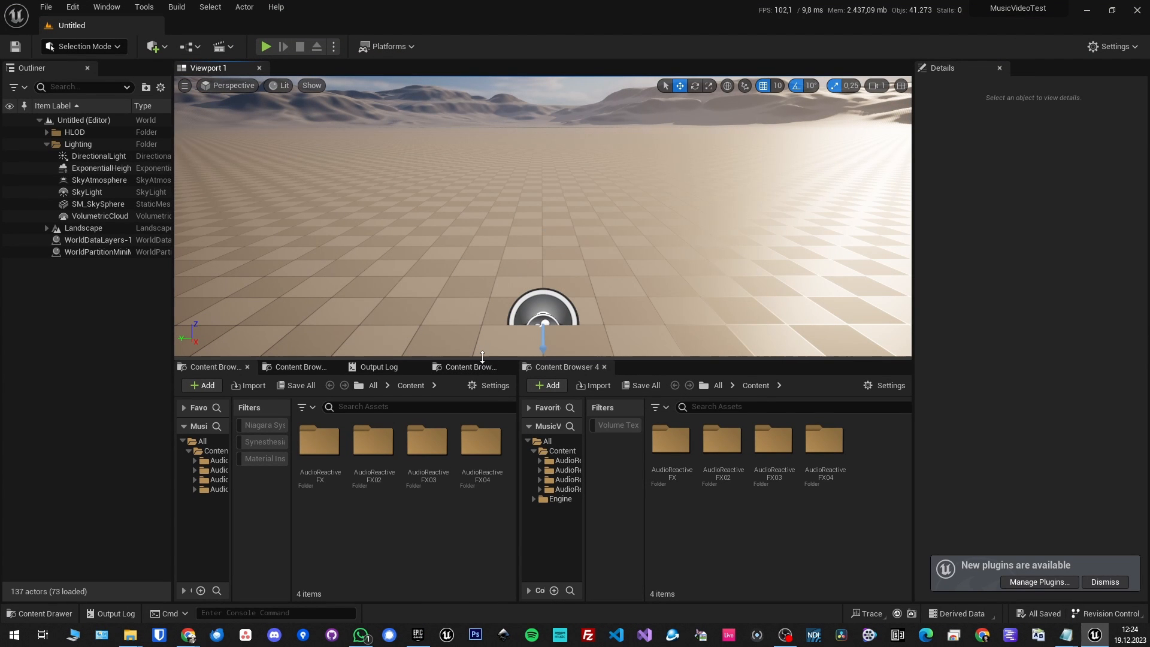
pyautogui.moveTo(482, 357); pyautogui.dragTo(482, 261)
pyautogui.rightClick(353, 447)
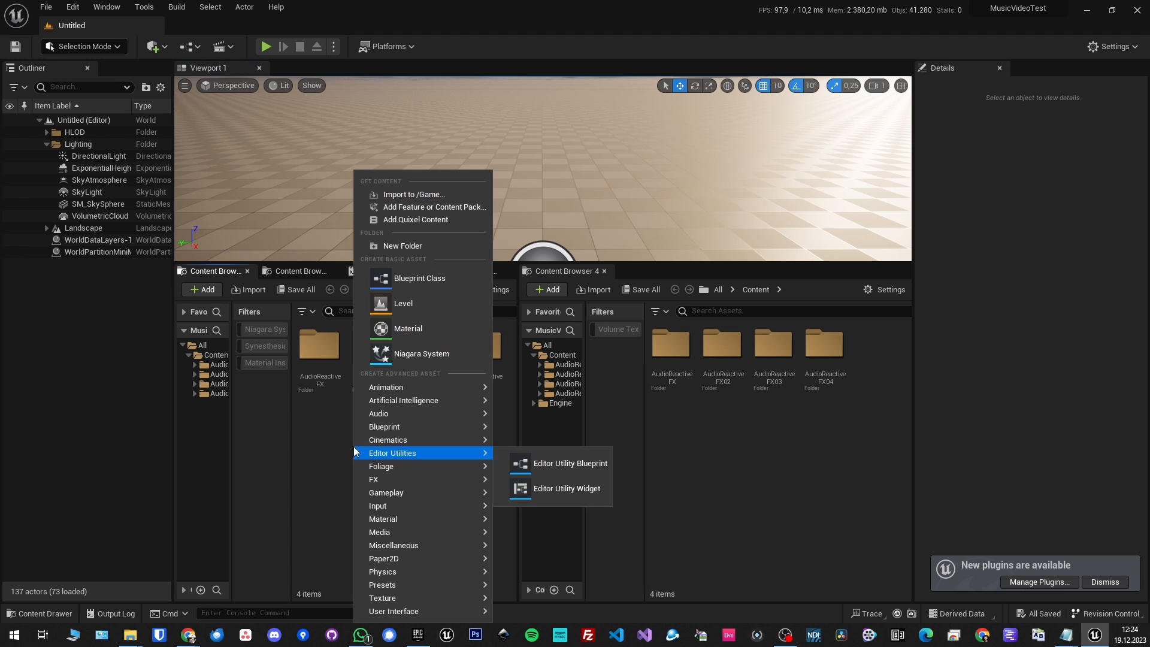
pyautogui.click(407, 305)
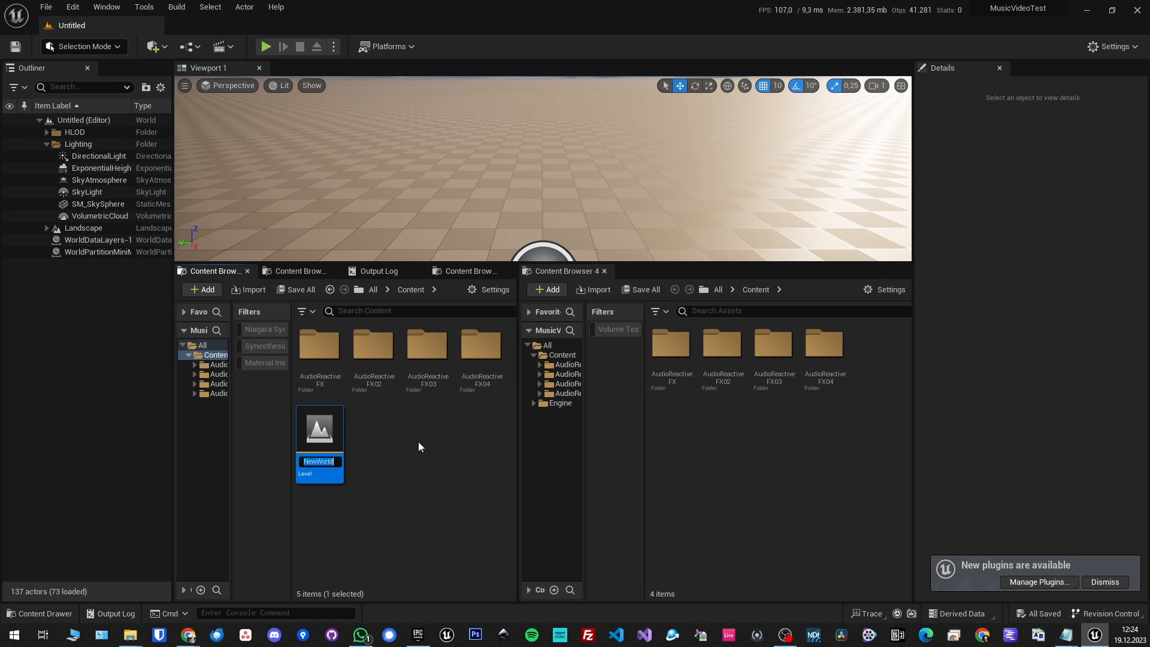
pyautogui.write('TestLe')
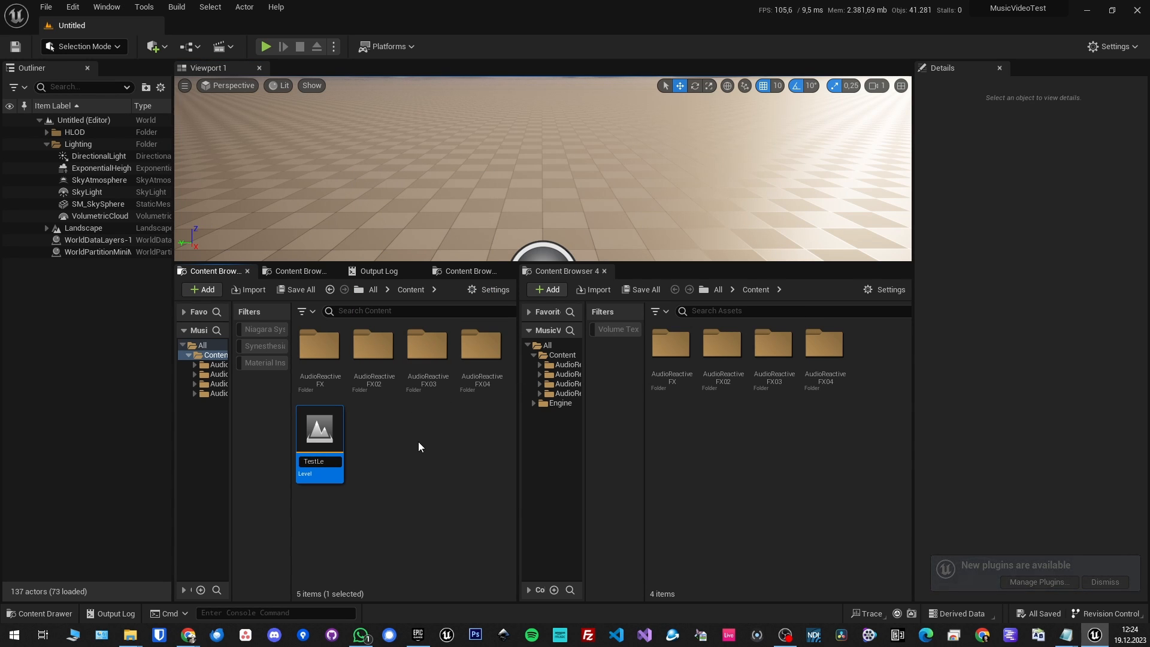
pyautogui.write('ve')
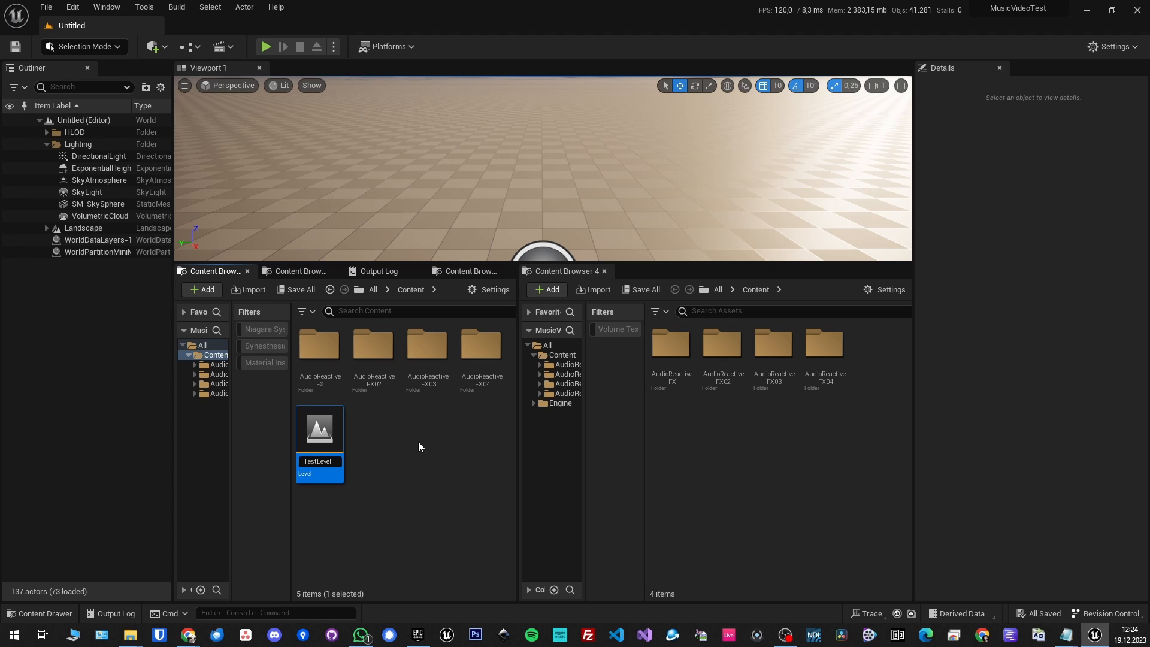
pyautogui.write('l')
pyautogui.press('Return')
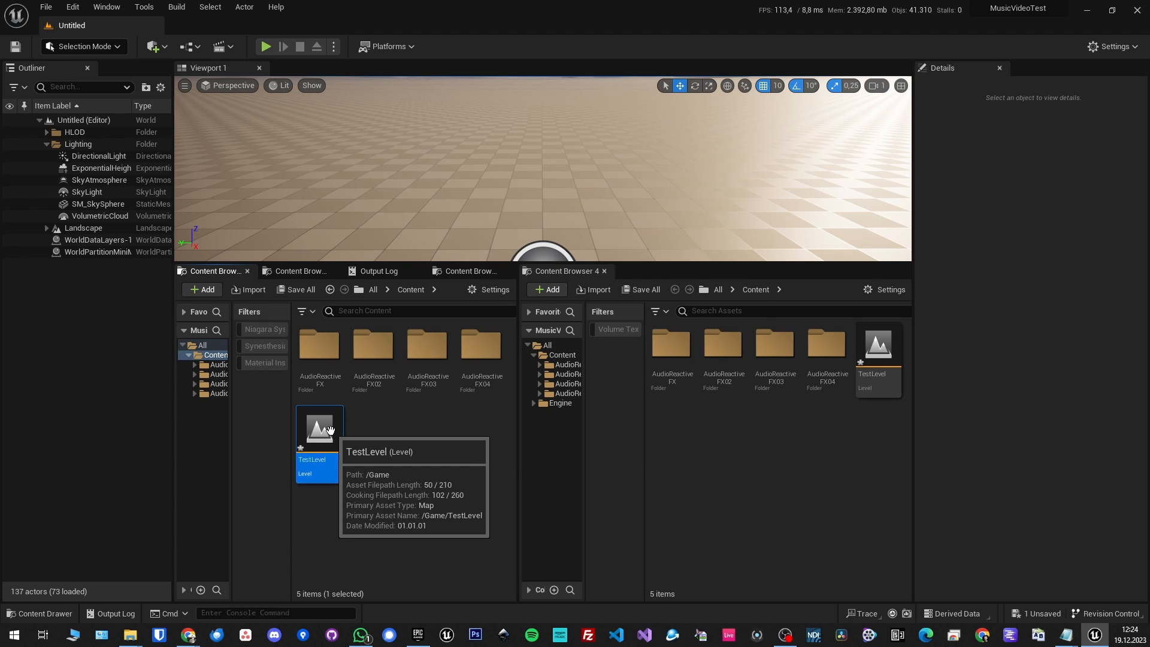
# Open TestLevel for editing and enlarge the viewport
pyautogui.doubleClick(330, 430)
pyautogui.click(602, 456)
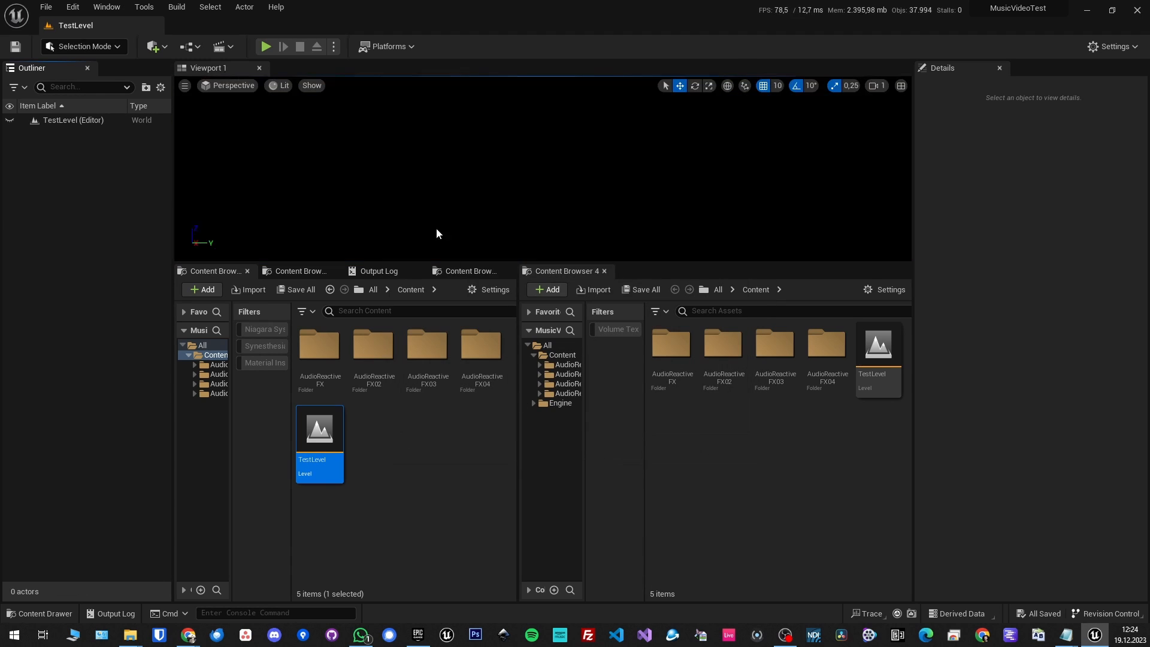
pyautogui.moveTo(433, 263); pyautogui.dragTo(419, 346)
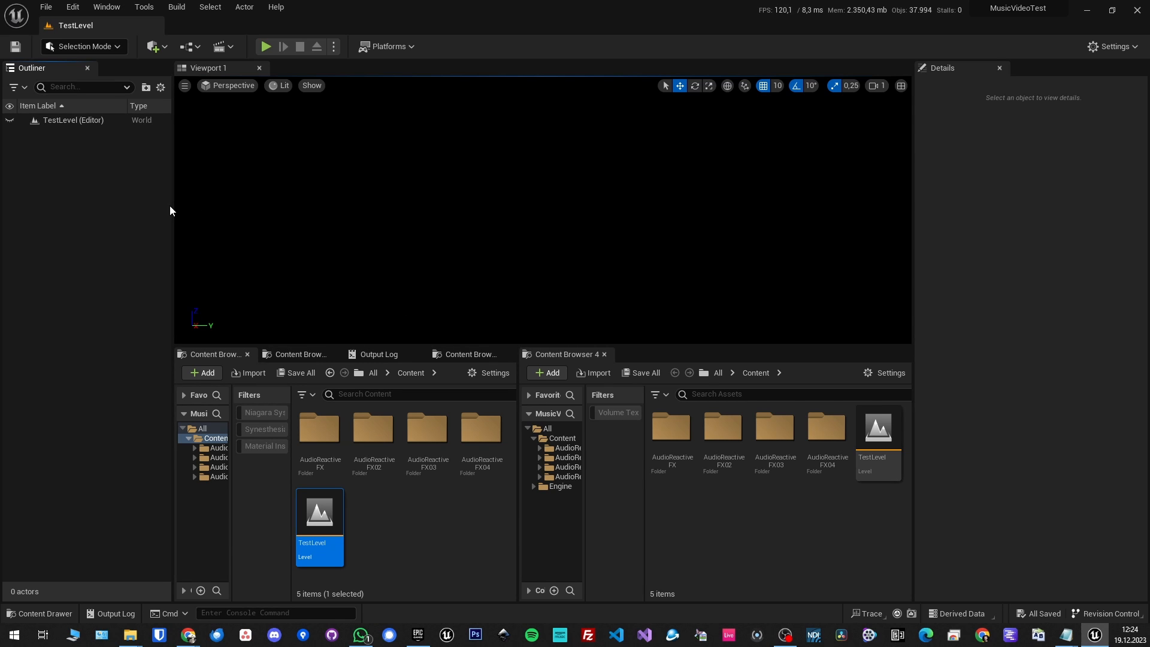
# Add a Cine Camera Actor to TestLevel
pyautogui.click(154, 46)
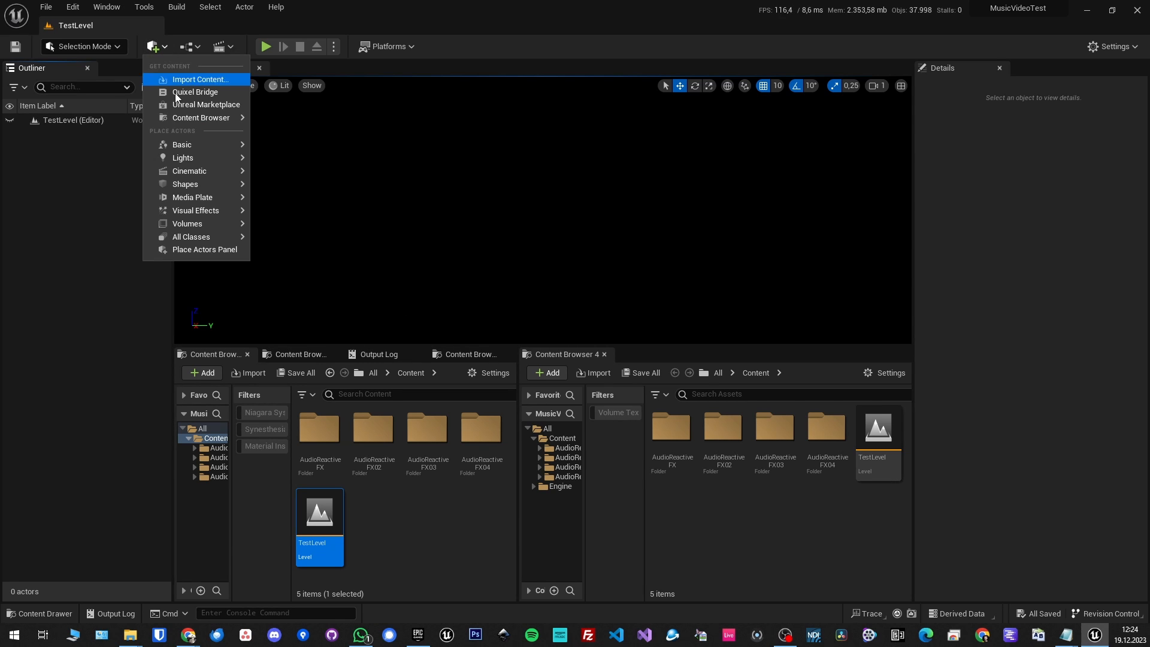
pyautogui.moveTo(204, 160)
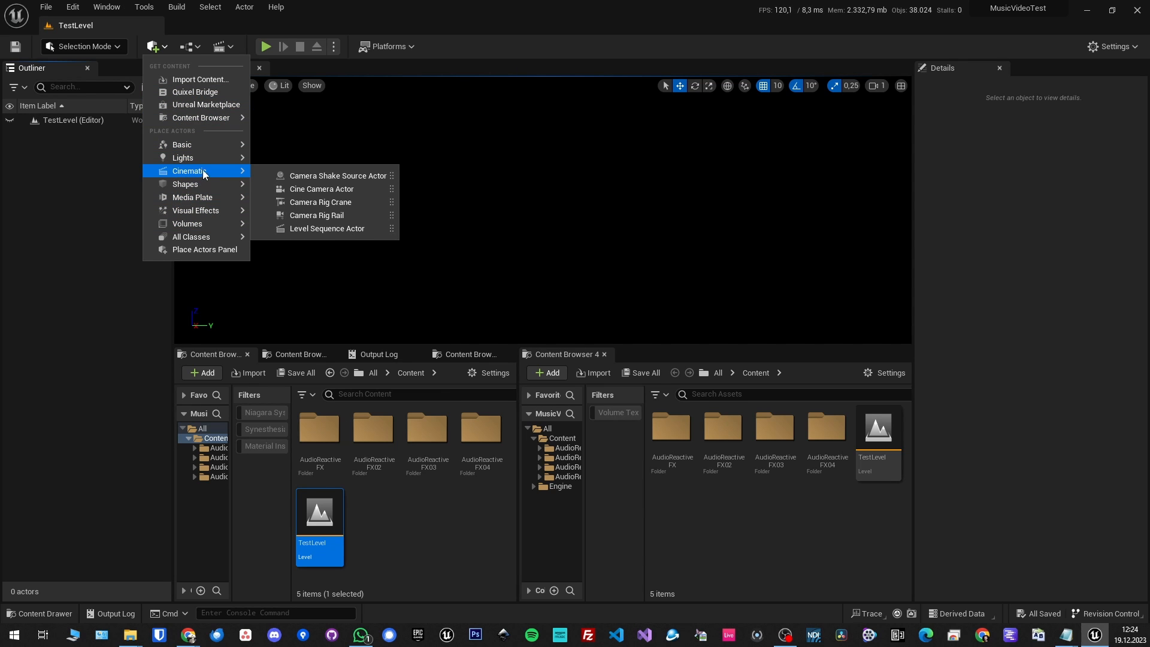
pyautogui.click(307, 190)
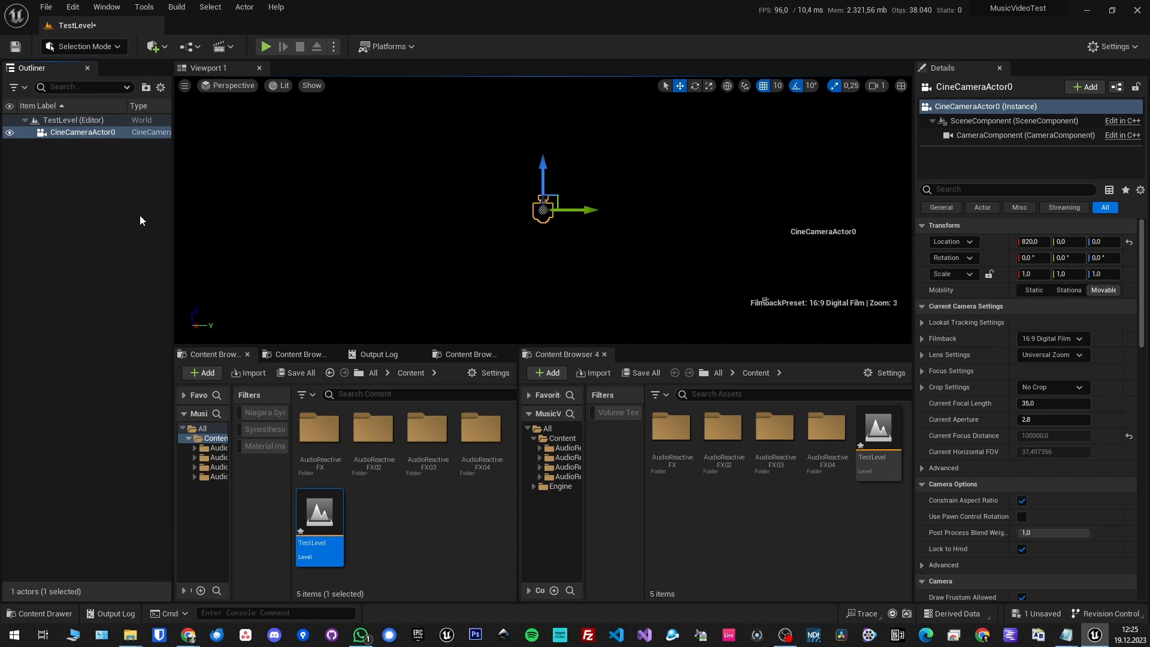
pyautogui.click(130, 207)
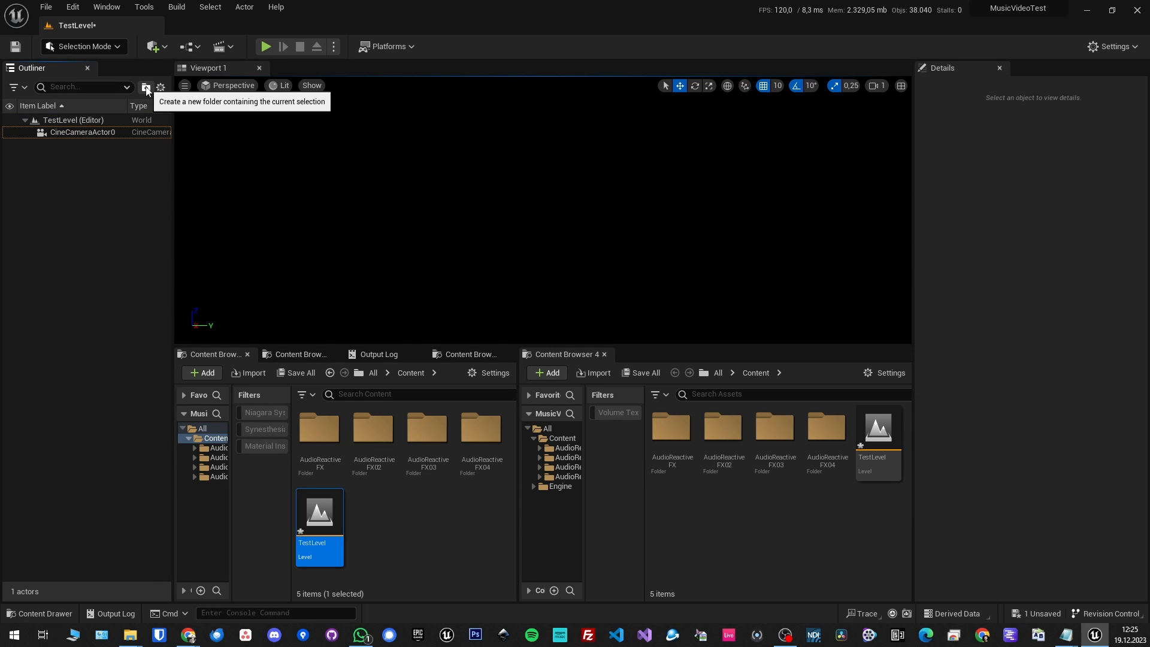
# Add a sky light and set its source type to SLS Specified Cubemap with DaylightAmbientCubemap as the cubemap
pyautogui.click(151, 50)
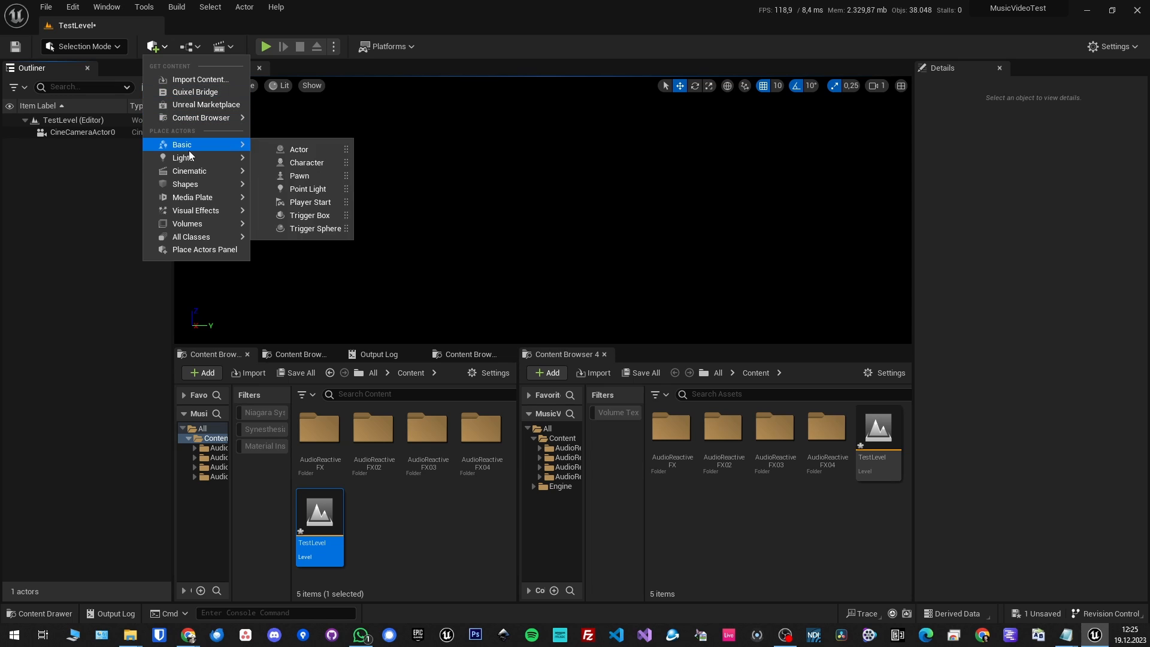
pyautogui.moveTo(192, 160)
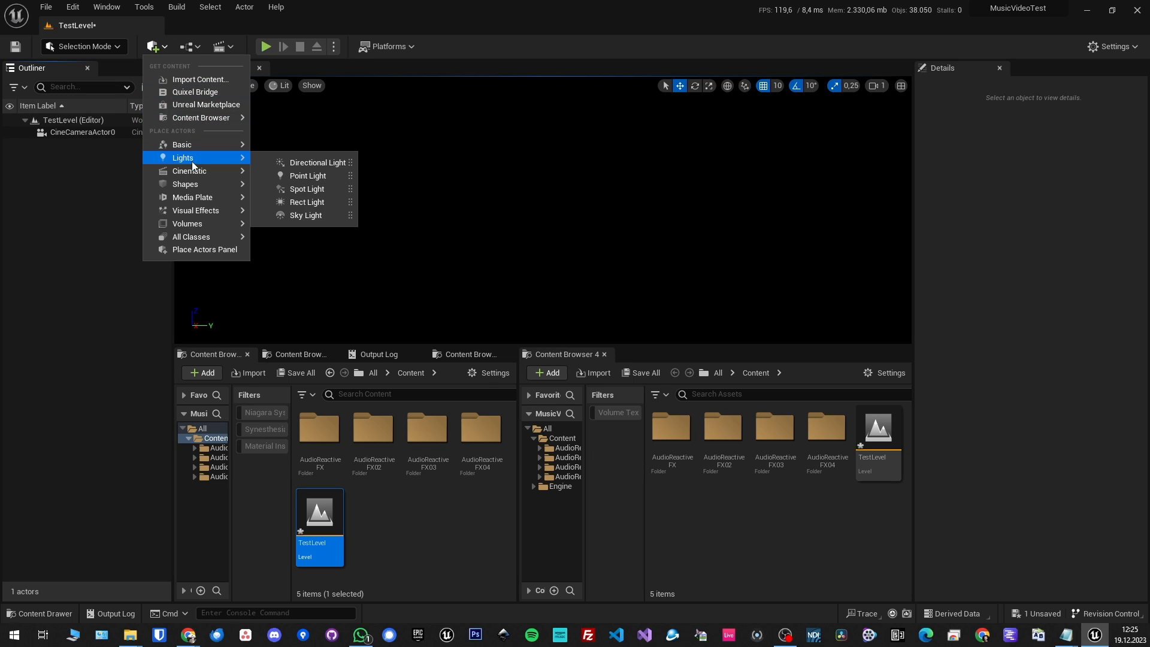
pyautogui.click(286, 217)
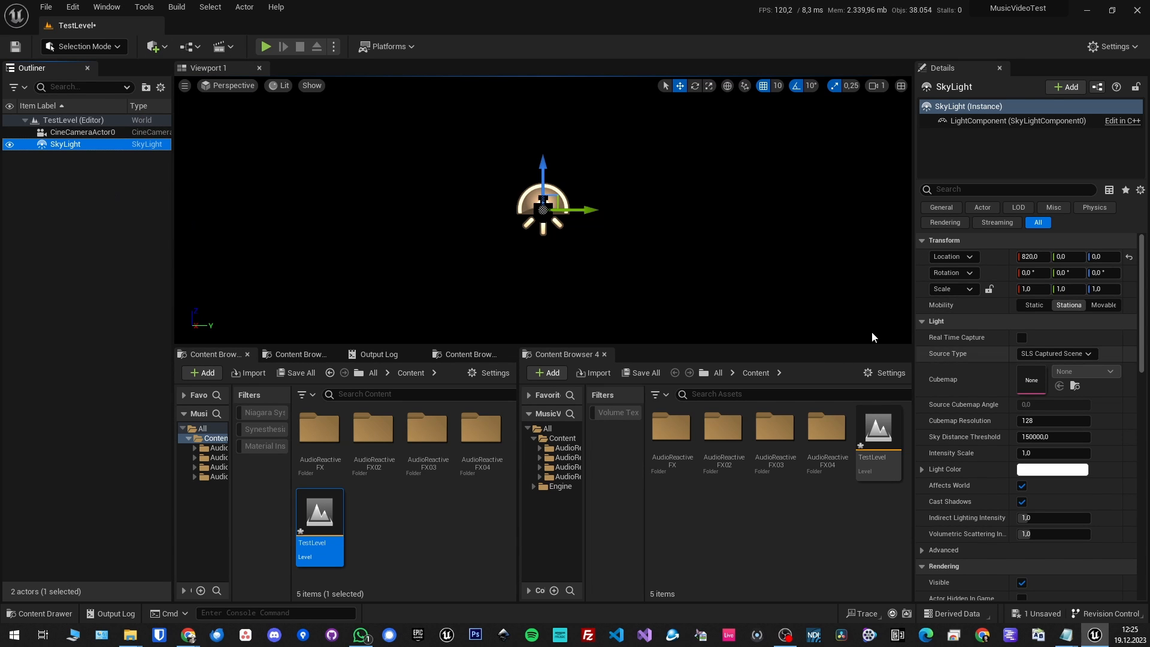
pyautogui.click(1046, 355)
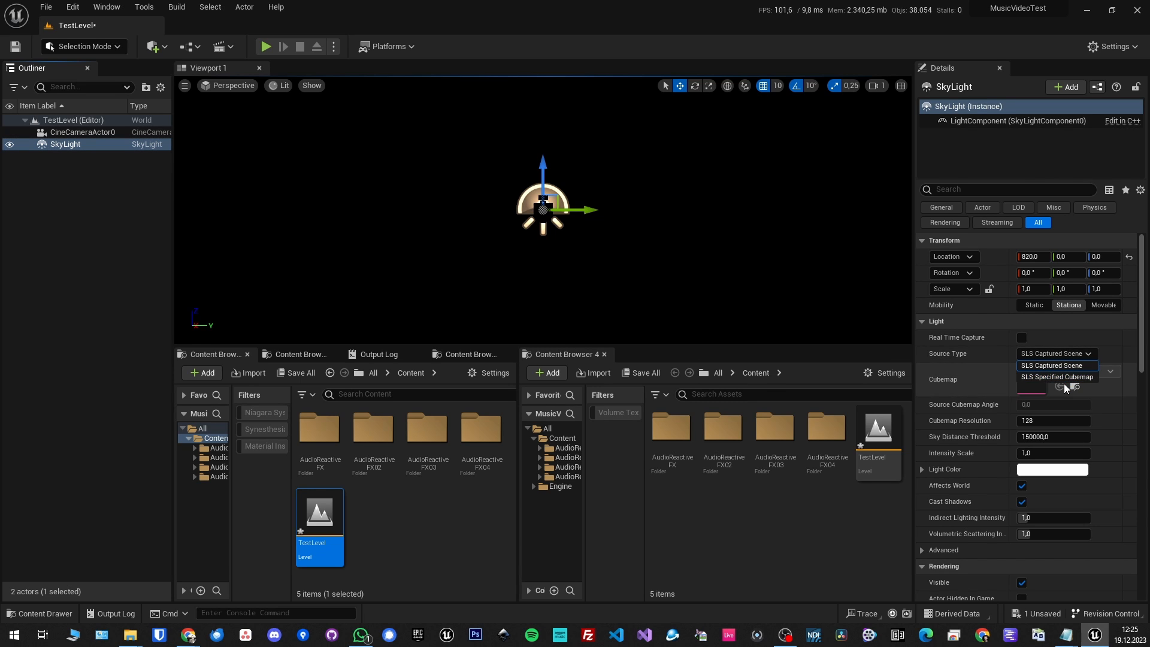
pyautogui.click(1066, 379)
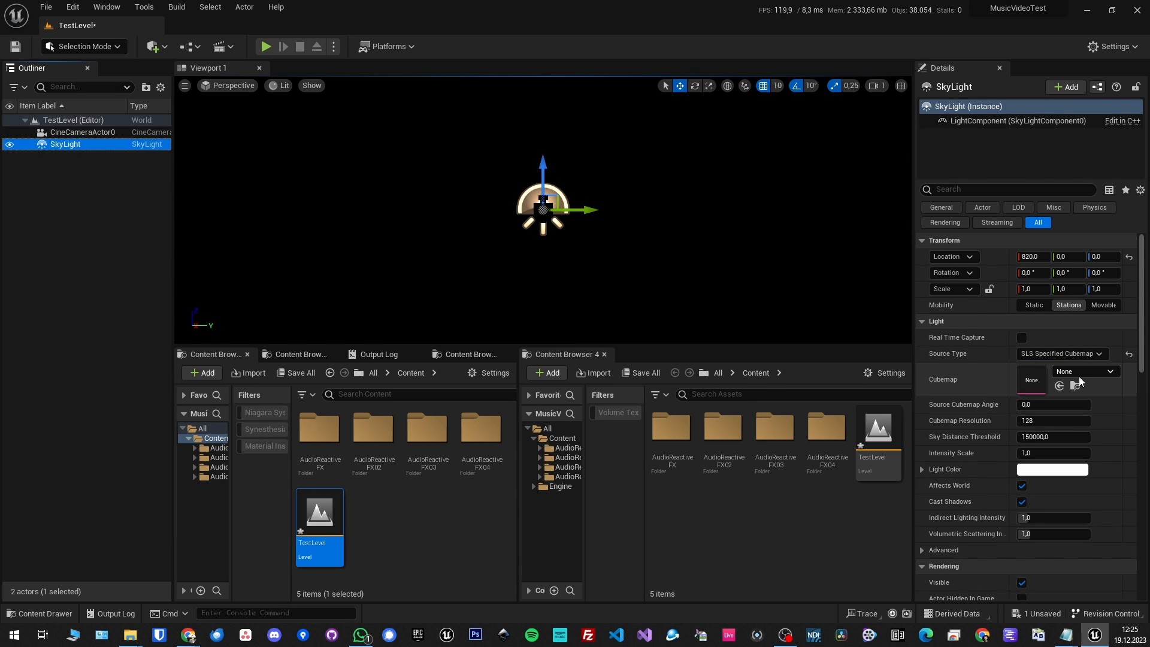
pyautogui.click(1086, 375)
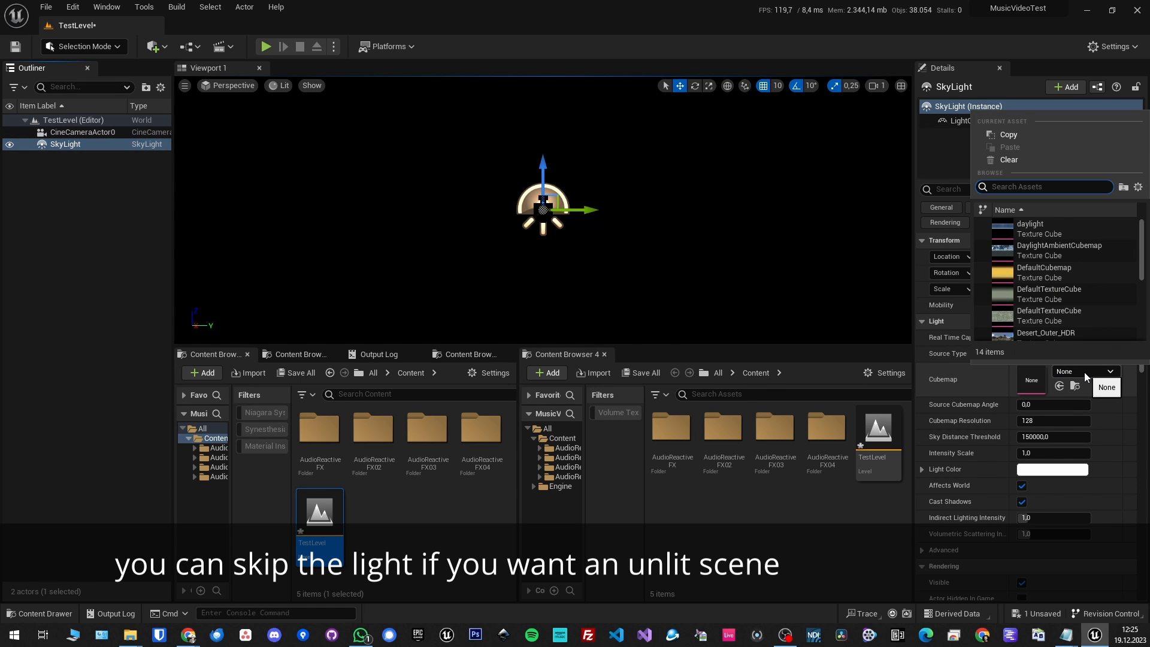
pyautogui.click(1057, 250)
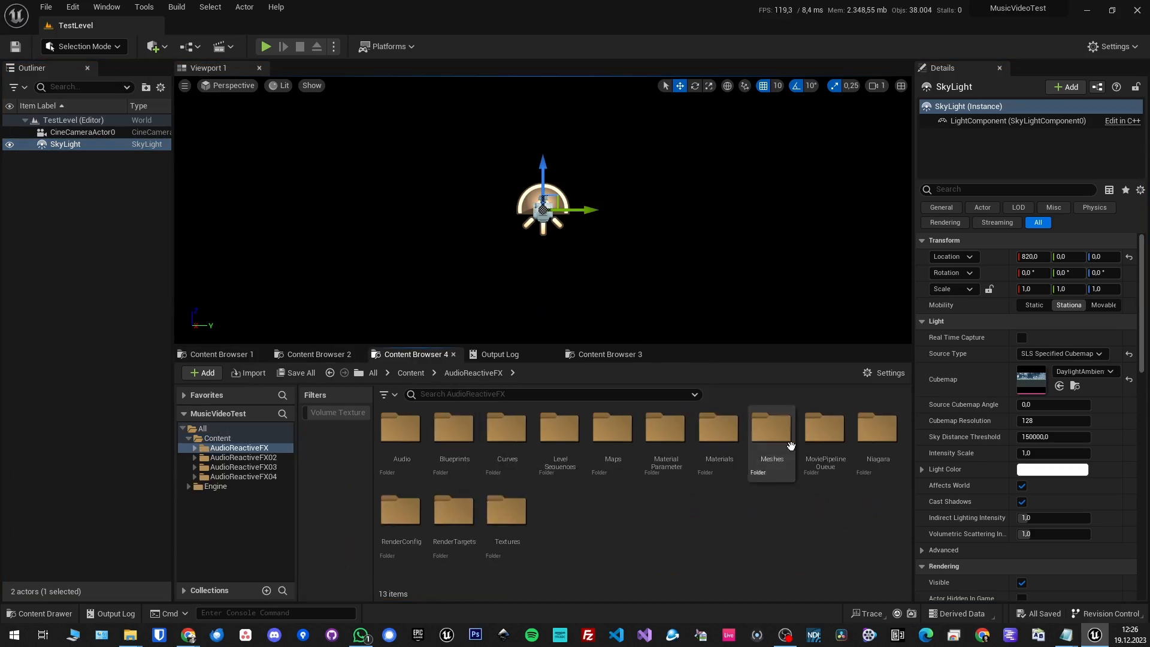
# Place the NI_MeshTentacles Niagara system in the level
pyautogui.moveTo(518, 455); pyautogui.dragTo(543, 209)
pyautogui.click(411, 187)
pyautogui.moveTo(349, 262); pyautogui.dragTo(578, 298, button='right')
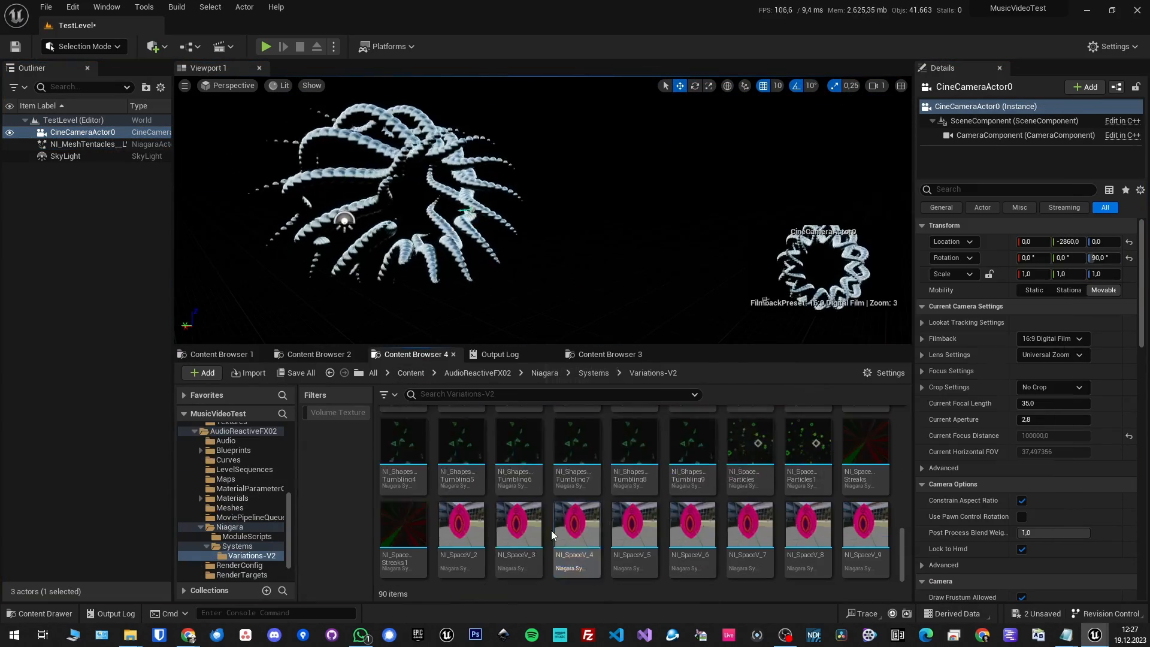
# Open the NI_SpaceV_2 and NI_RiverOfMeshes_5 Niagara systems to preview them
pyautogui.doubleClick(461, 527)
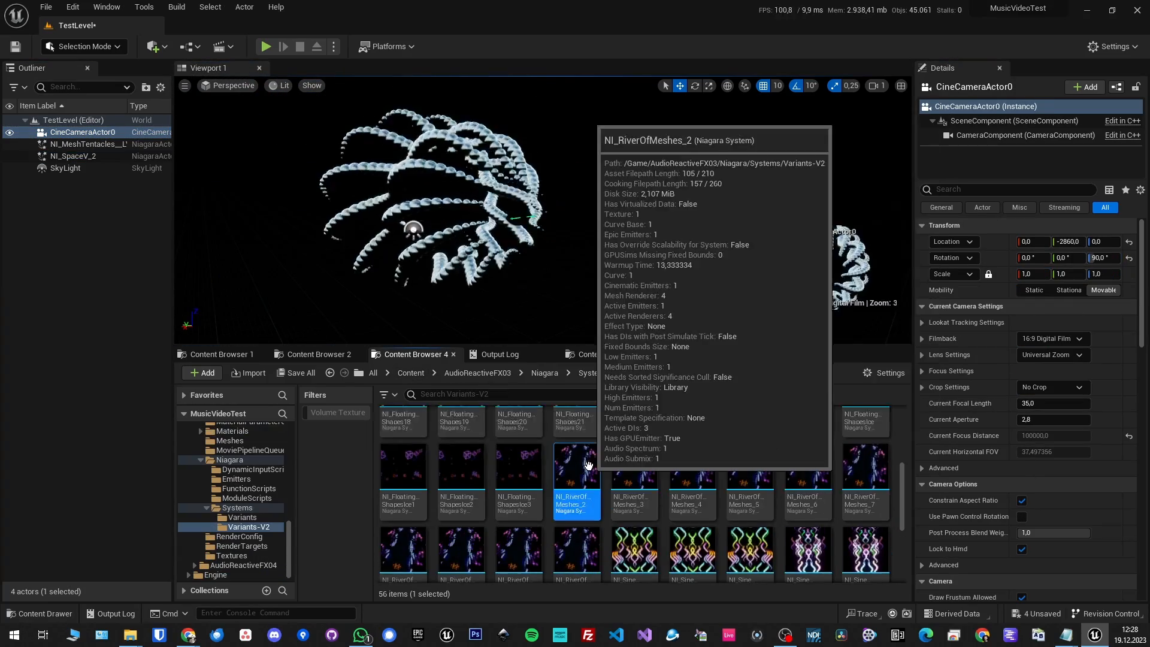
pyautogui.doubleClick(750, 473)
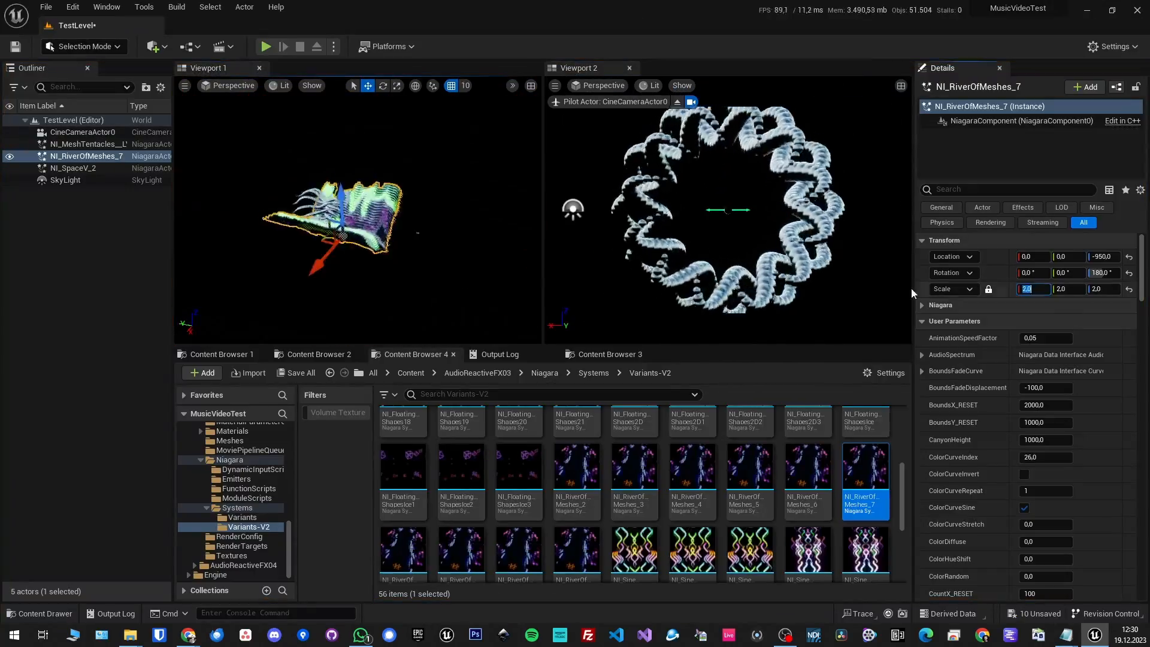
# Filter the properties of NI_RiverOfMeshes_7 for "bound"
pyautogui.click(965, 189)
pyautogui.write('boundweew')
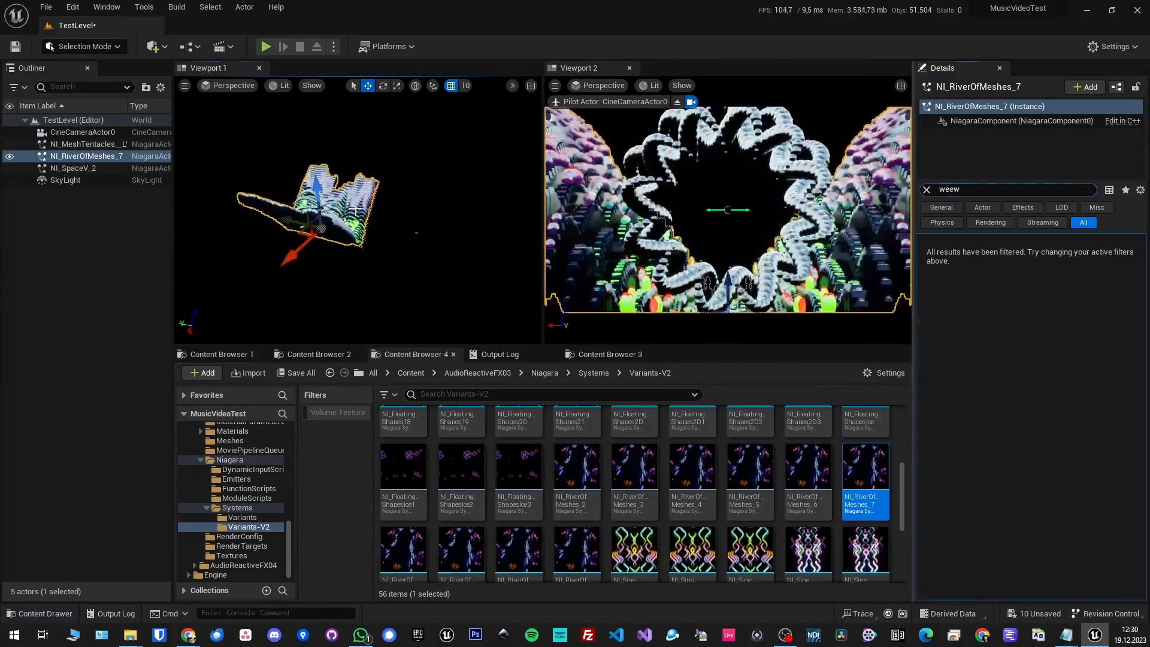
# Place NI_RibbonTubeGrid4 from the Variations-V2 folder of AudioReactiveFX04's Niagara systems in the level
pyautogui.click(243, 565)
pyautogui.doubleClick(559, 440)
pyautogui.doubleClick(401, 430)
pyautogui.scroll(-5, 757, 505)
pyautogui.scroll(4, 513, 543)
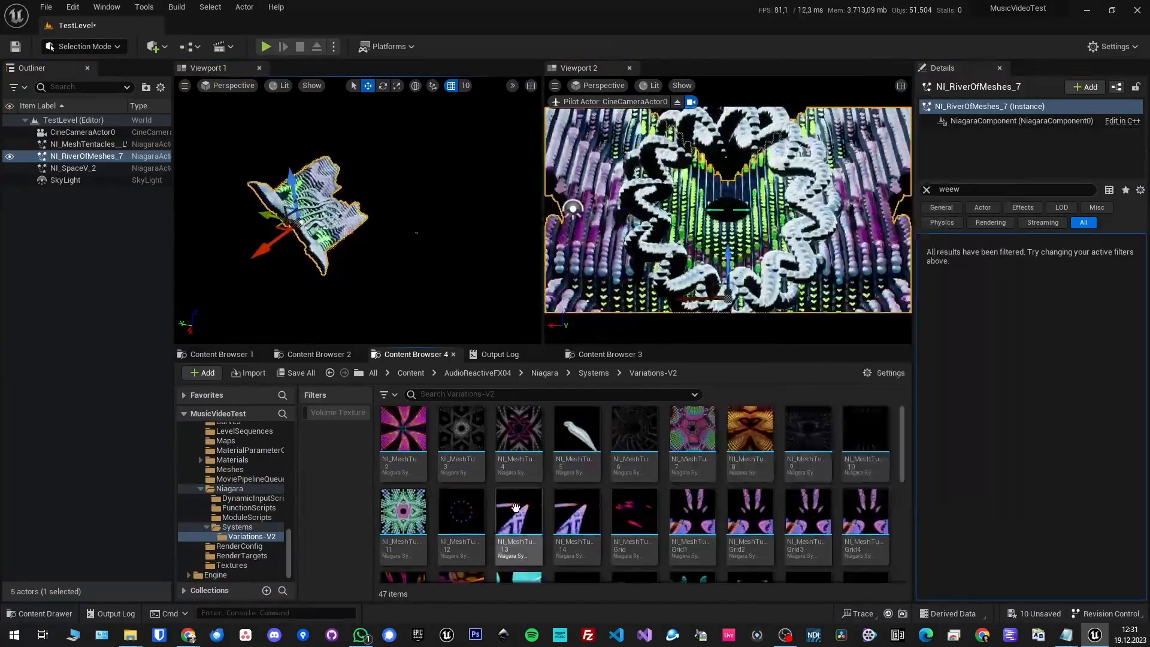
pyautogui.scroll(-2, 598, 497)
pyautogui.moveTo(634, 537); pyautogui.dragTo(326, 240)
pyautogui.scroll(5, 326, 239)
# Clear the property filter, then reset NI_RibbonTubeGrid4's location and set its Z rotation to -90°
pyautogui.click(926, 189)
pyautogui.click(1129, 257)
pyautogui.click(1103, 273)
pyautogui.write('-90')
pyautogui.press('Return')
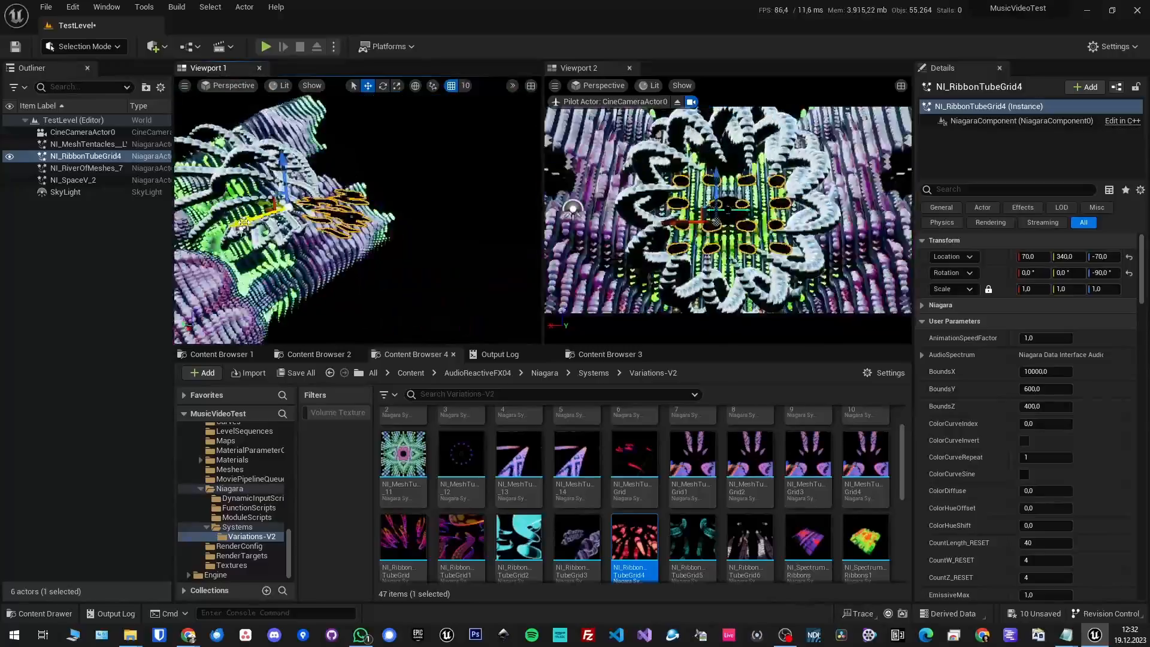
# Set NI_RibbonTubeGrid4's Y rotation to -10° and its scale to 2, and shift it along its horizontal axis
pyautogui.click(1069, 273)
pyautogui.write('-10')
pyautogui.click(1033, 289)
pyautogui.write('2')
pyautogui.moveTo(257, 217); pyautogui.dragTo(234, 227)
# Set the scale of the NI_MeshTentacles system to 0,5
pyautogui.click(88, 144)
pyautogui.click(1033, 289)
pyautogui.write('0,5')
pyautogui.press('Return')
# Save all modified assets and reselect the NI_MeshTentacles system
pyautogui.click(478, 372)
pyautogui.hotkey('ctrl', 'shift', 's')
pyautogui.click(88, 144)
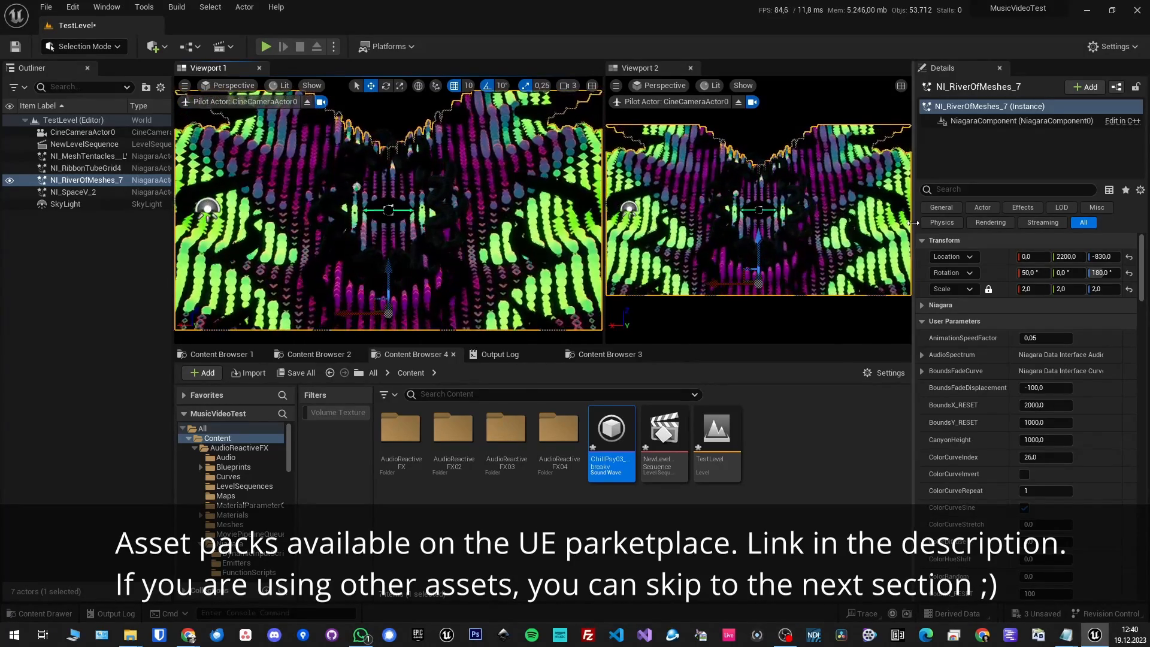
# Enlarge the property area and the first viewport, and filter NI_RiverOfMeshes_7's properties by "lvj"
pyautogui.moveTo(904, 219); pyautogui.dragTo(713, 224)
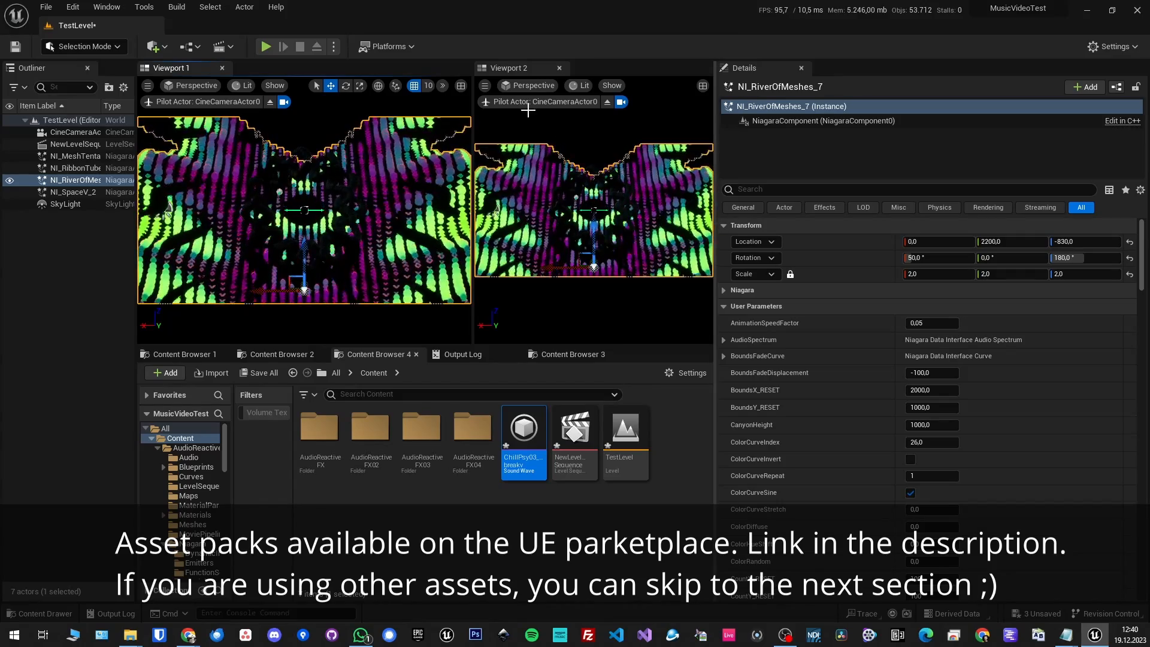
pyautogui.moveTo(474, 165); pyautogui.dragTo(608, 168)
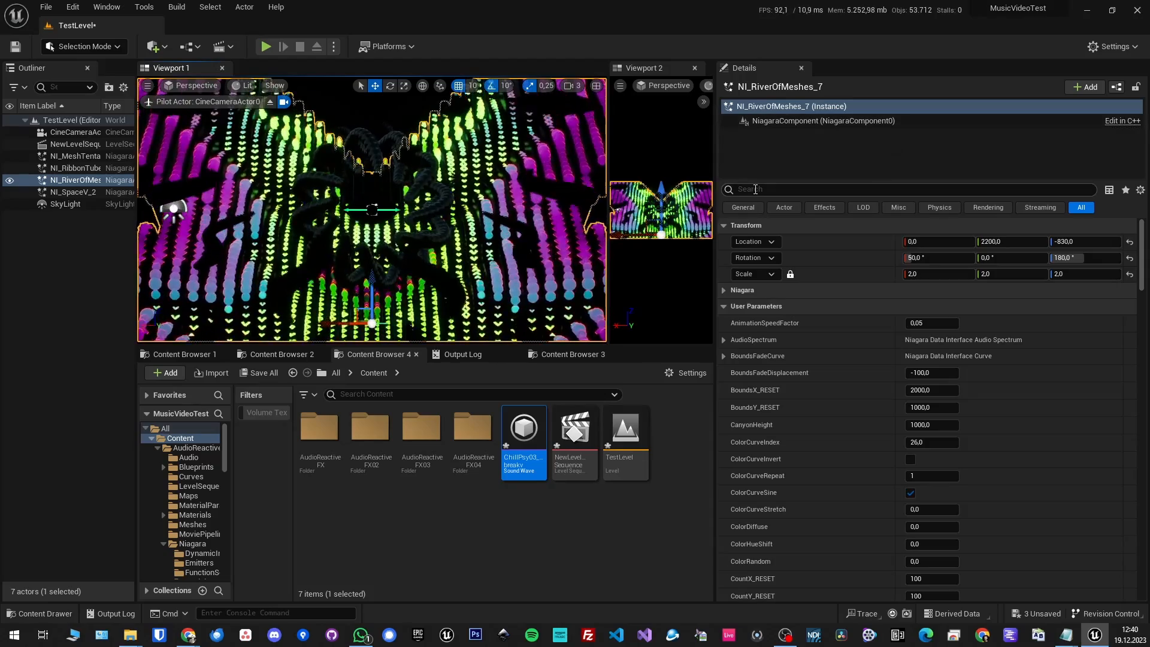
pyautogui.write('lvj')
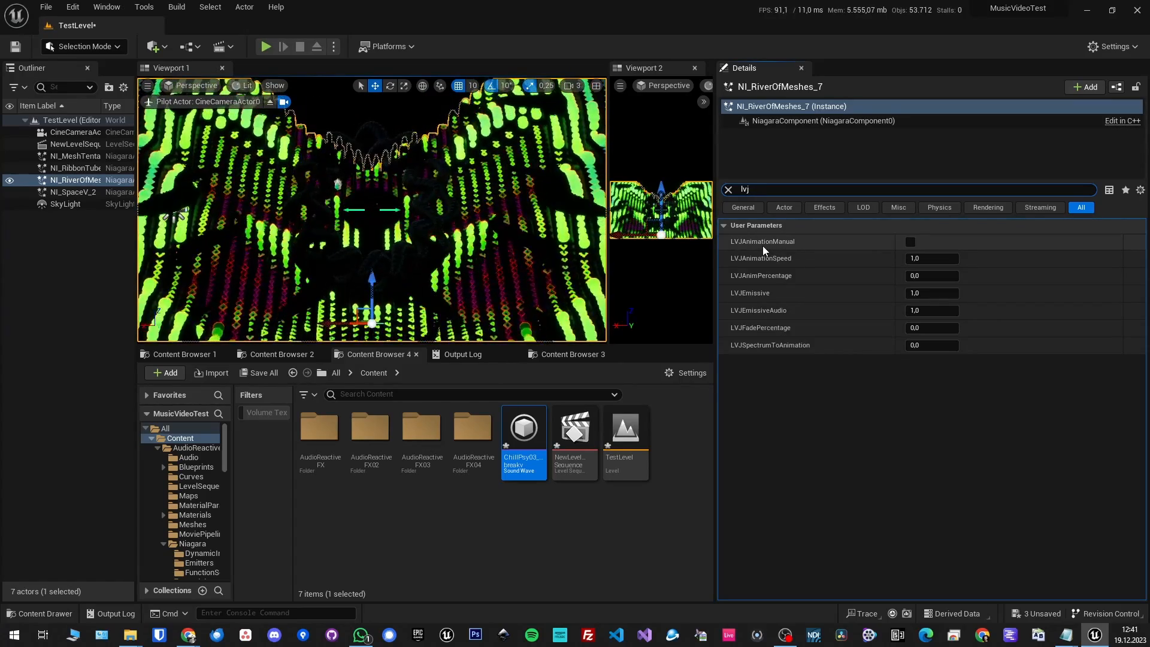
# Try manual animation with LVJAnimPercentage scrubbed to 0,93, and restore both LVJAnimPercentage and LVJAnimationManual
pyautogui.click(910, 242)
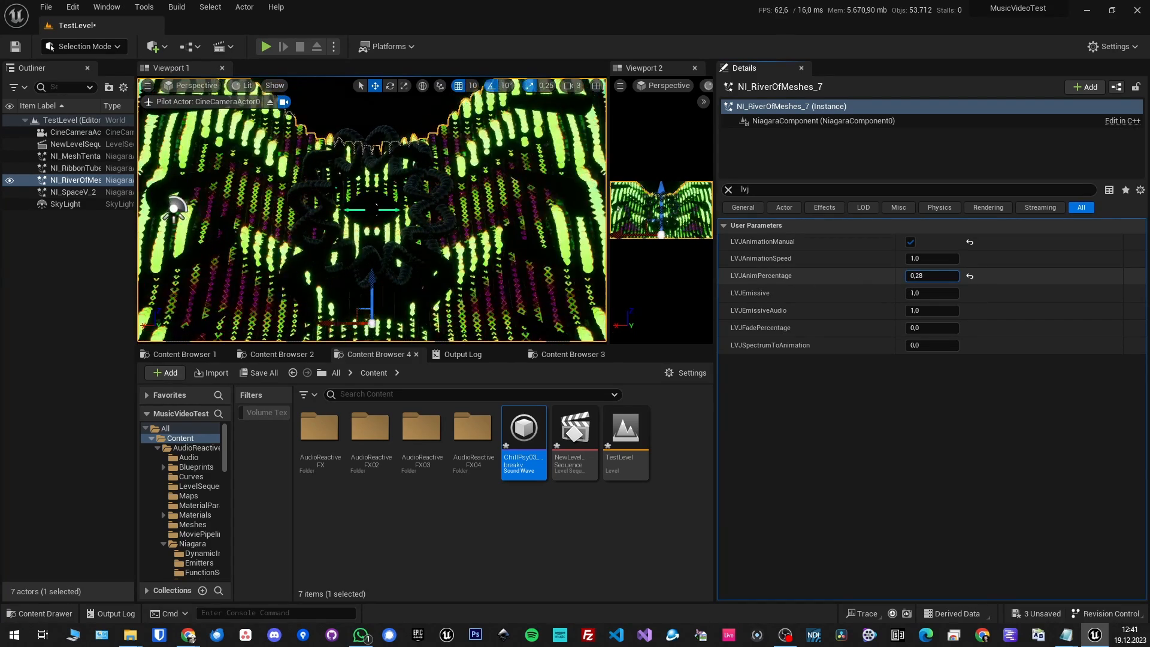
pyautogui.moveTo(930, 279); pyautogui.dragTo(958, 280)
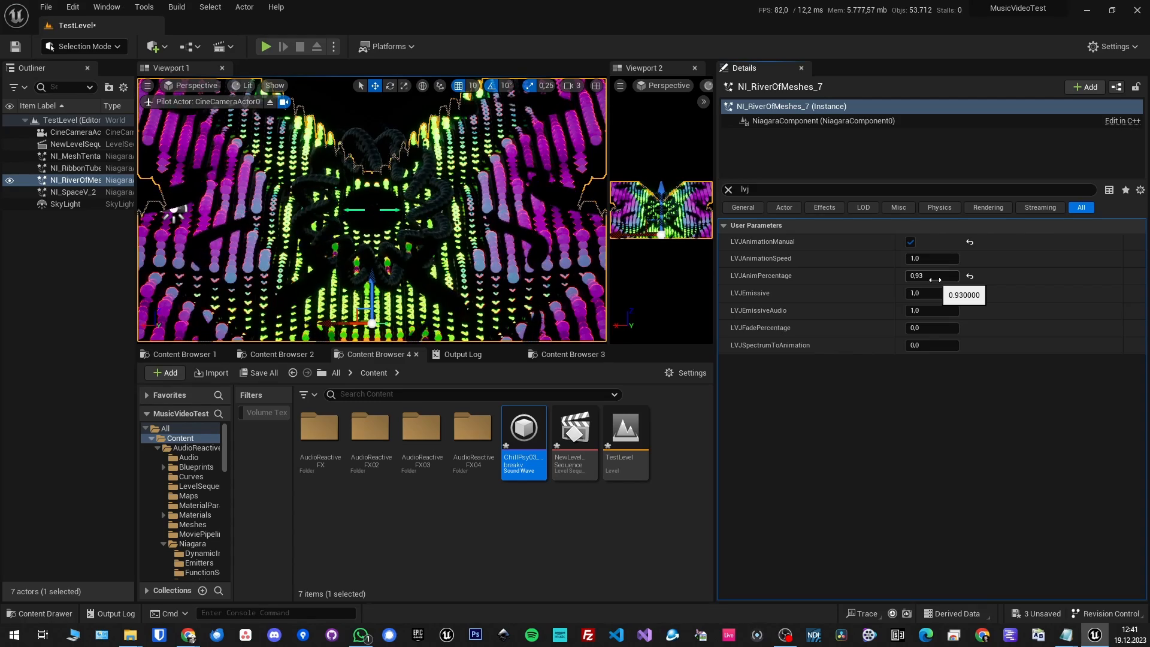
pyautogui.click(971, 276)
pyautogui.click(910, 242)
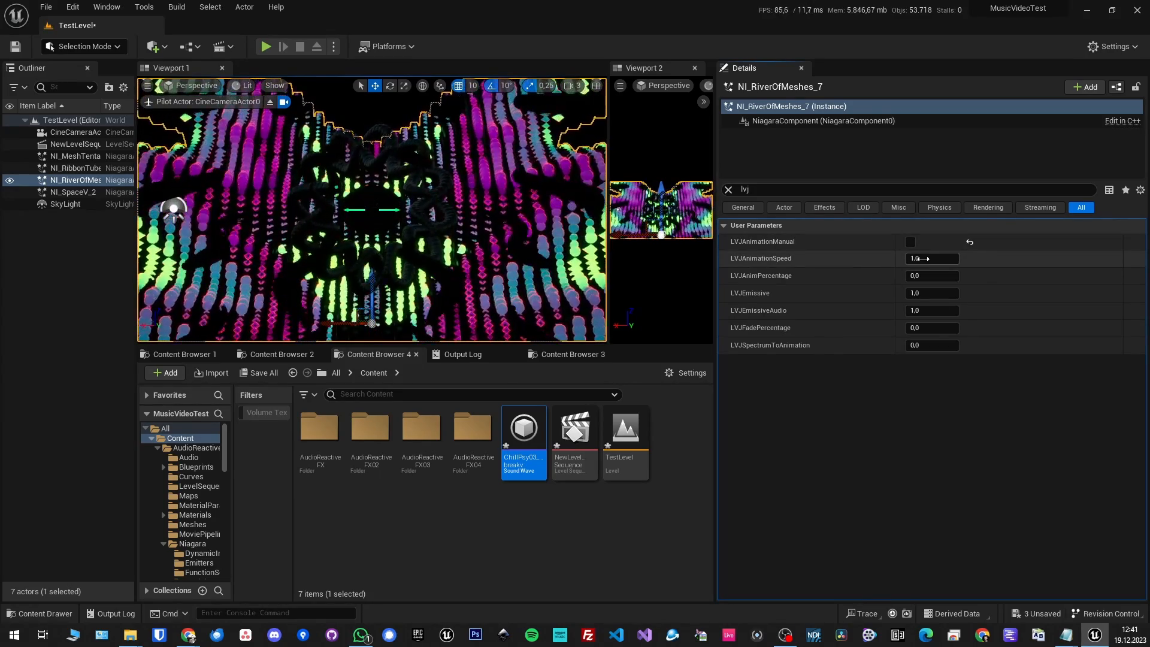
# Try LVJAnimationSpeed at 0,1 on NI_RiverOfMeshes_7 and set it back to 1
pyautogui.click(923, 258)
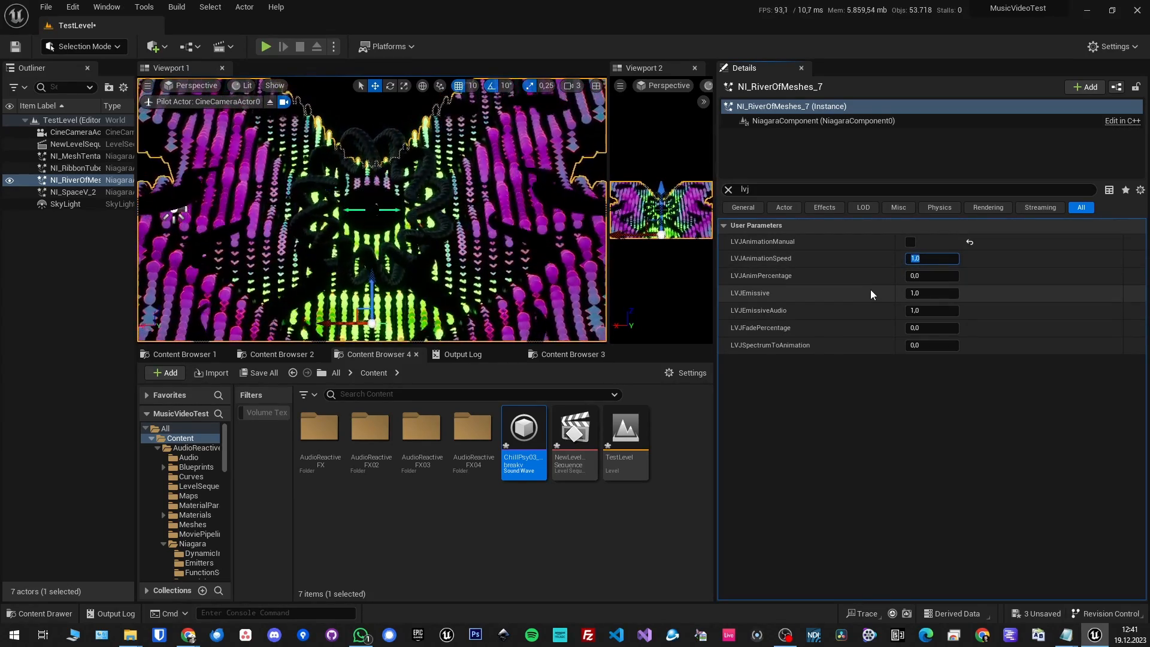
pyautogui.write('.1')
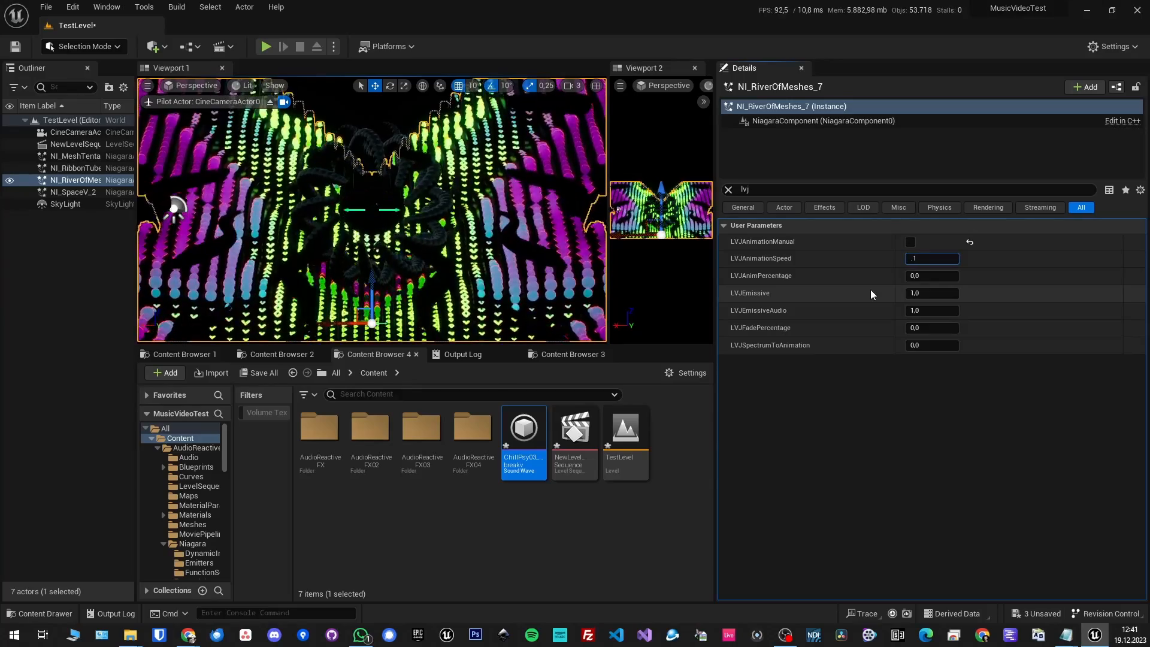
pyautogui.press('Return')
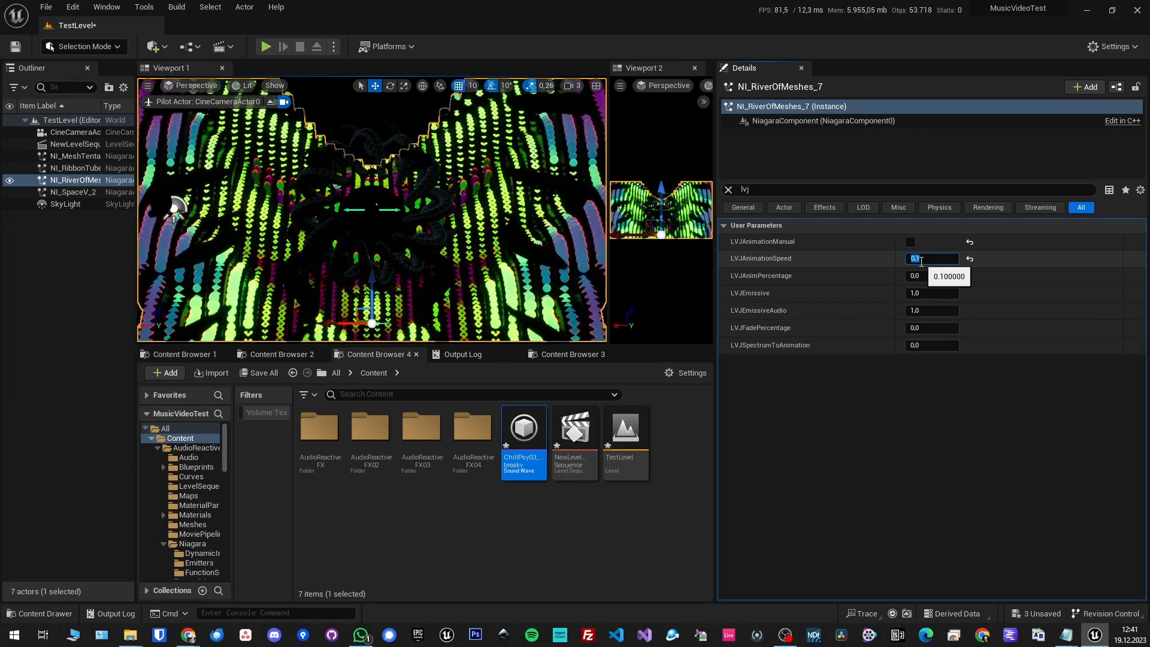
pyautogui.write('1')
pyautogui.press('Return')
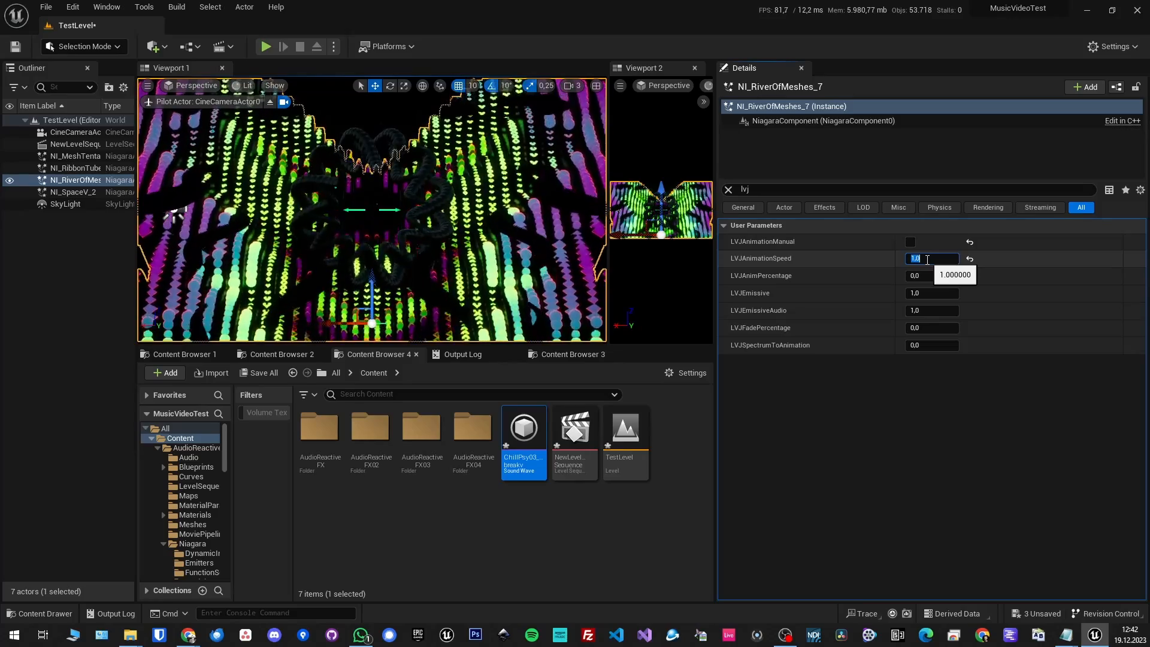
# Compare LVJAnimationSpeed values of 0,1 and 10, and return the parameter to 1
pyautogui.write(',1')
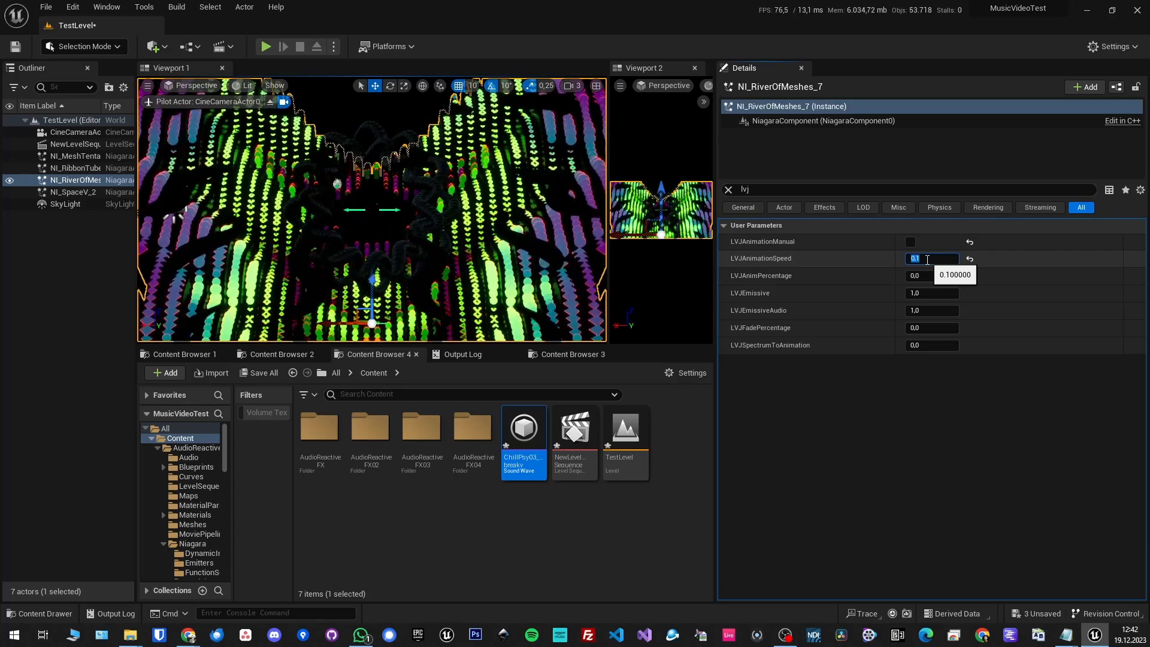
pyautogui.write('10')
pyautogui.press('Return')
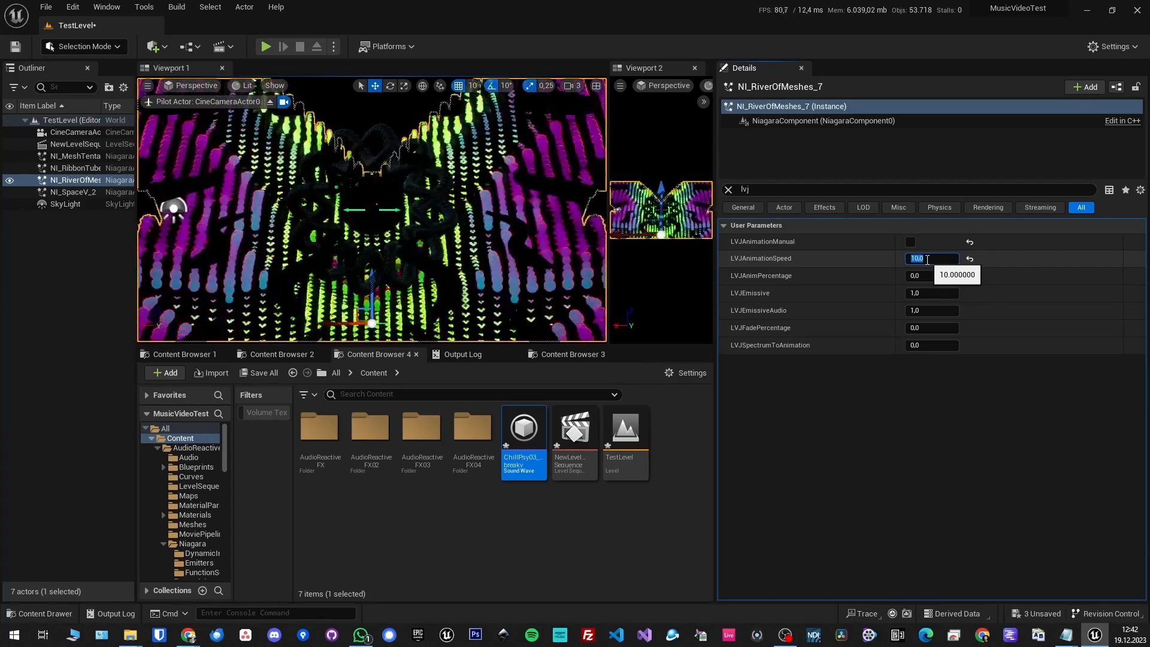
pyautogui.write('1')
pyautogui.press('Return')
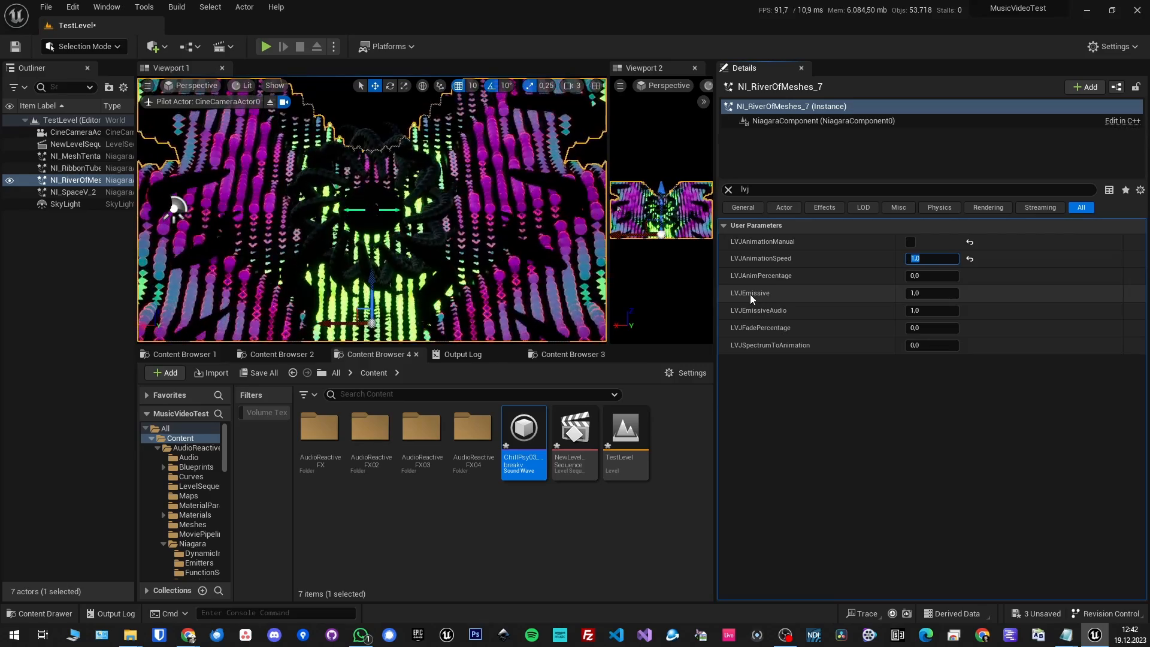
# Try LVJEmissive at 0,1 and set it back to 1
pyautogui.click(930, 294)
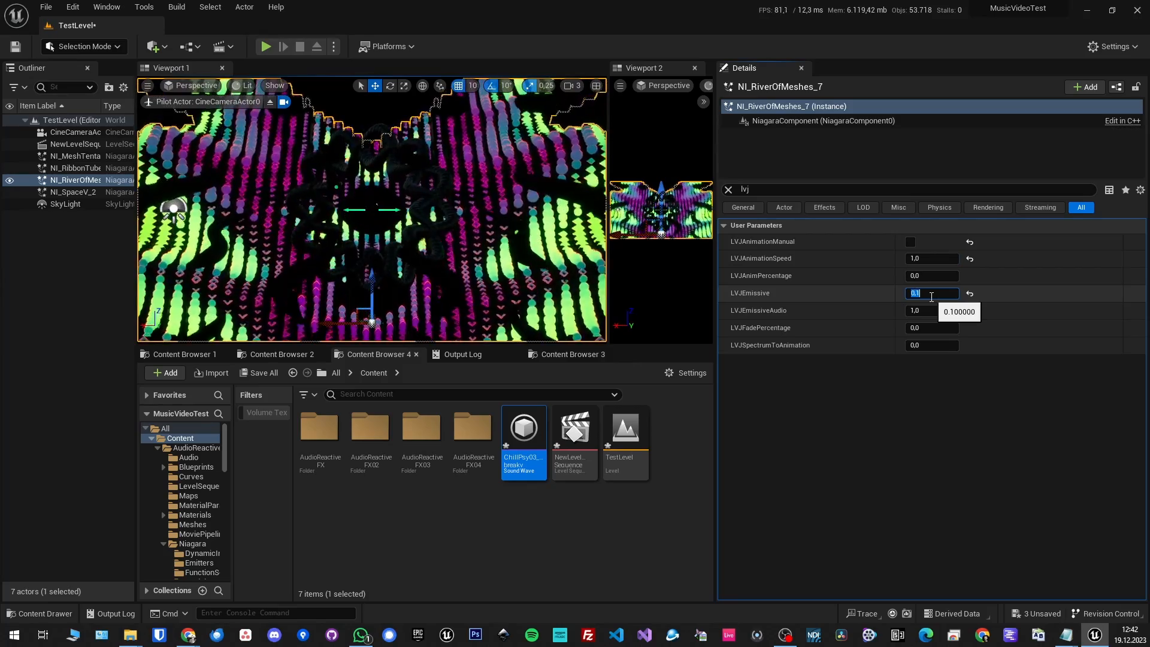
pyautogui.write('1')
# Look up NI_RiverOfMeshes_7's diffuse parameter, and filter the properties by "emiss"
pyautogui.click(821, 190)
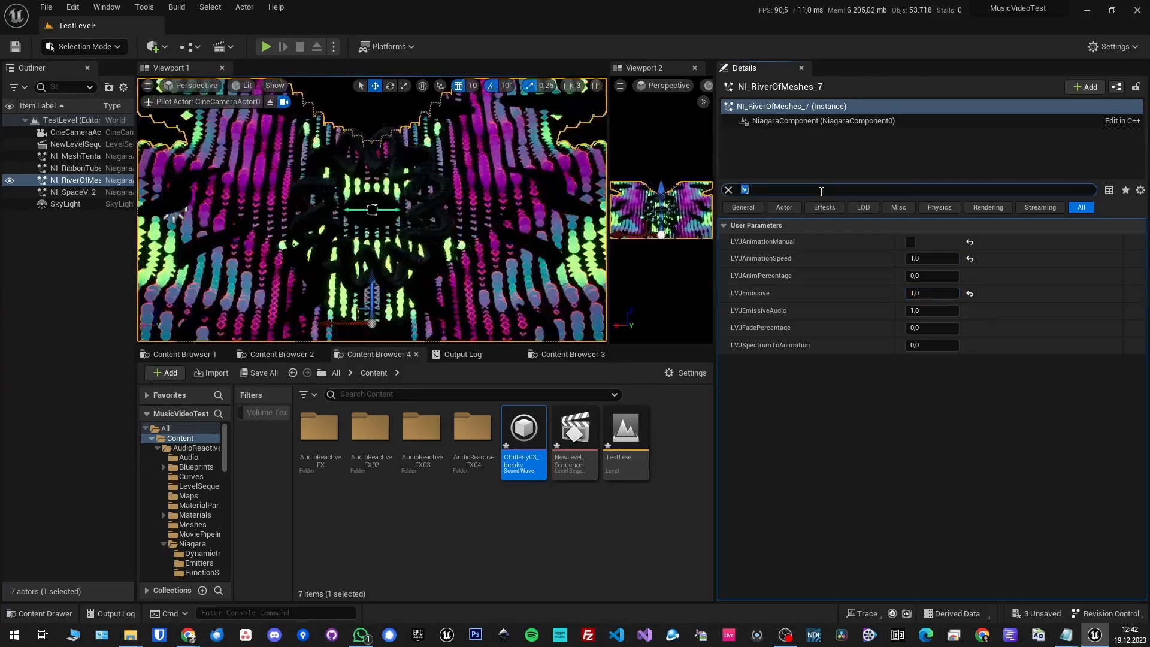
pyautogui.write('diffu')
pyautogui.click(932, 243)
pyautogui.click(821, 190)
pyautogui.write('emiss')
# Set both OutlineEmissive and WireframeEmissive of NI_RiverOfMeshes_7 to 0
pyautogui.click(932, 330)
pyautogui.write('0')
pyautogui.click(934, 364)
pyautogui.write('0')
pyautogui.press('Return')
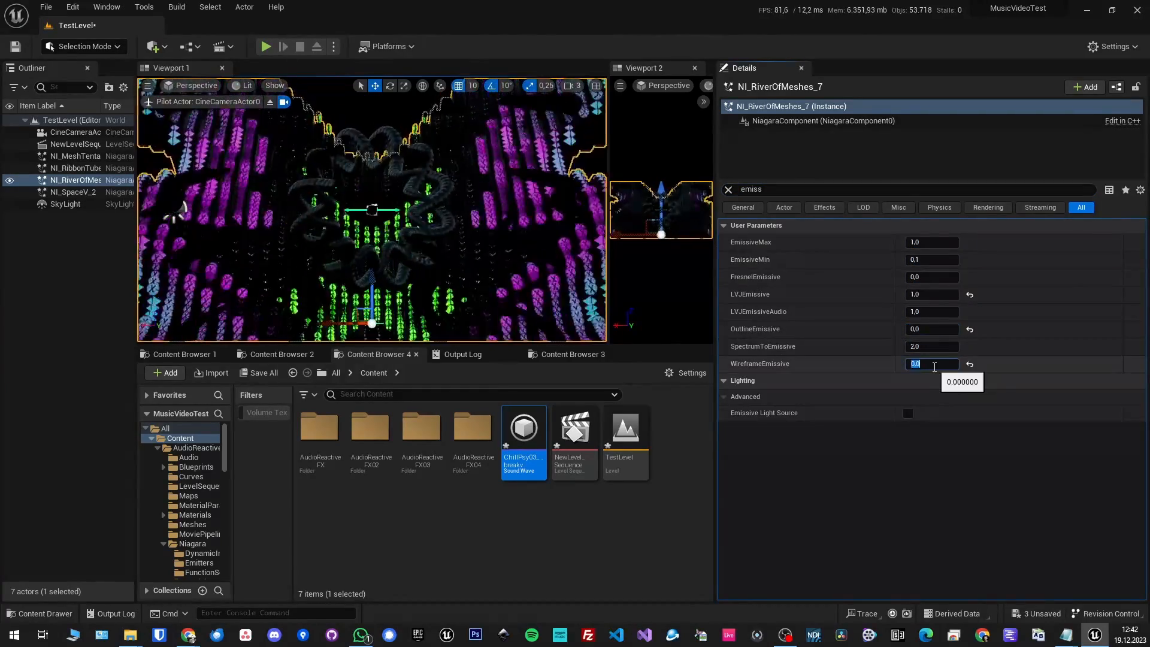
# Set EmissiveMin of NI_RiverOfMeshes_7 to 0
pyautogui.click(934, 259)
pyautogui.write('0')
pyautogui.press('Return')
# Reset WireframeEmissive, OutlineEmissive and LVJEmissive to their default values
pyautogui.click(969, 363)
pyautogui.click(969, 330)
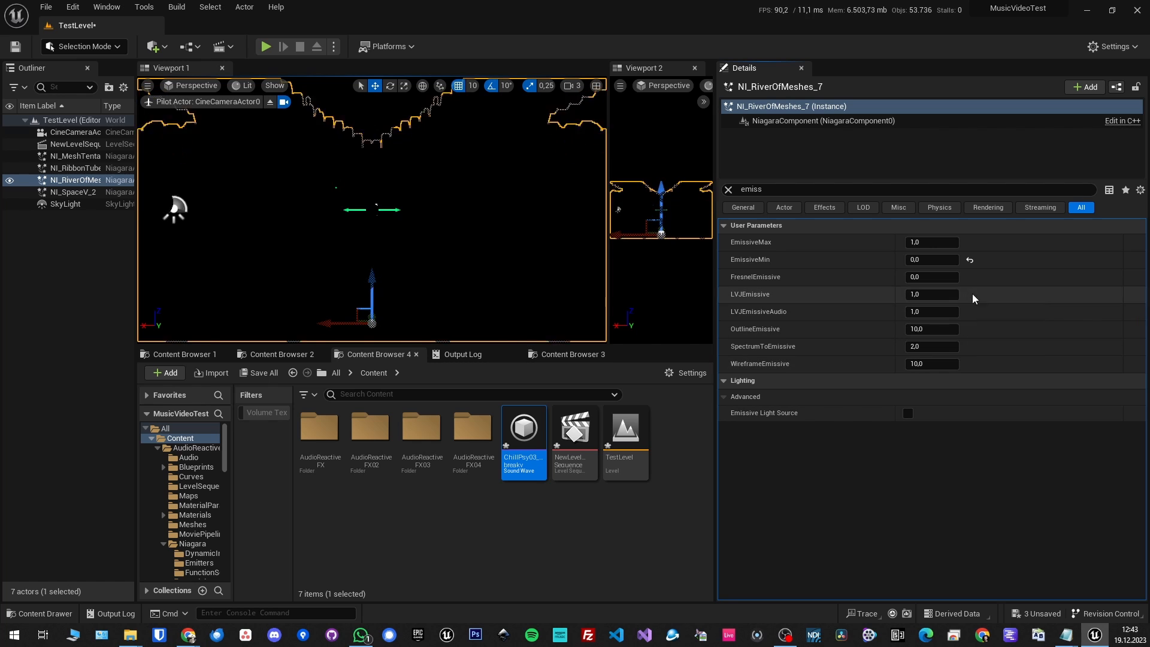
pyautogui.click(971, 294)
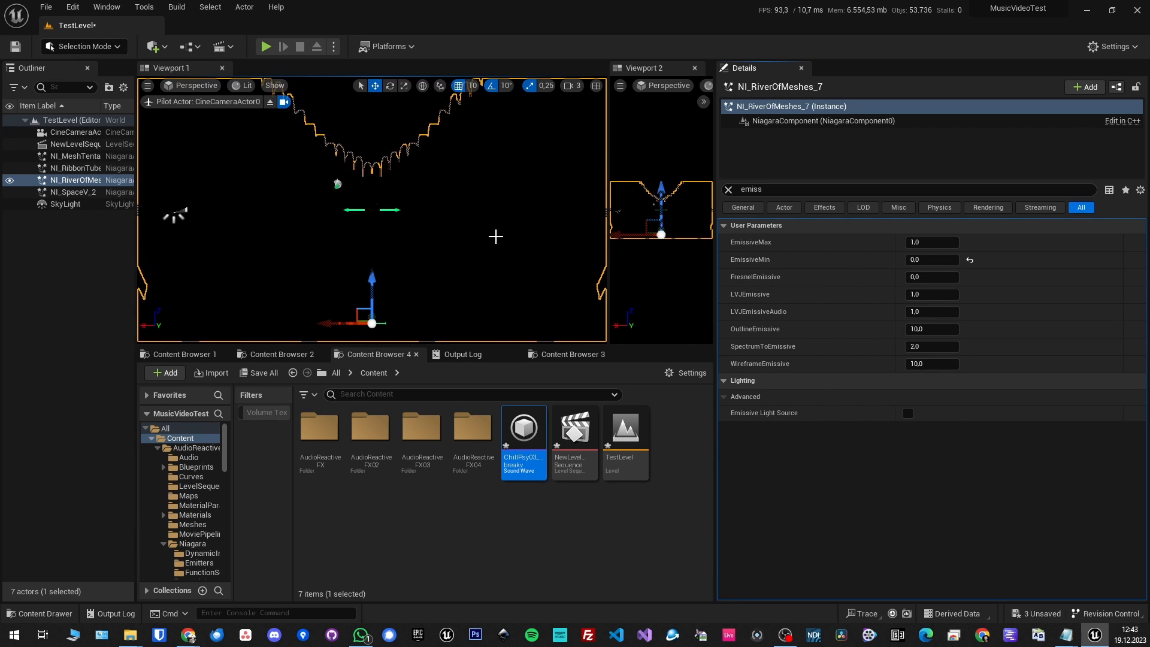
# Try EmissiveMin at 0,1 and set it back to 0
pyautogui.click(931, 259)
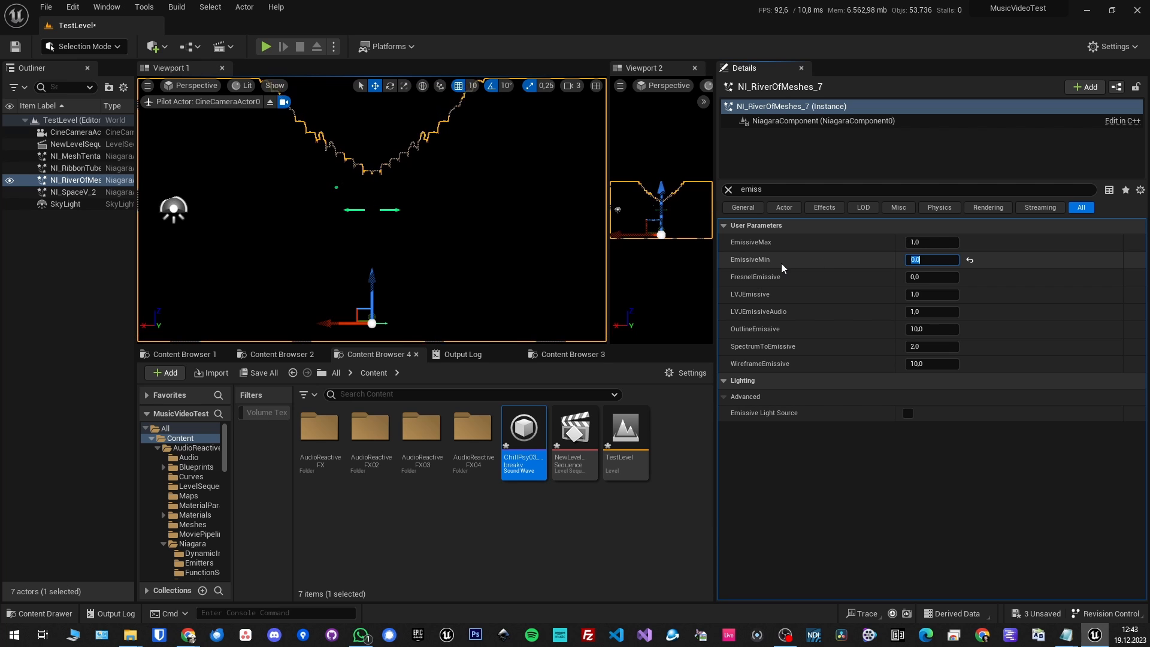
pyautogui.write('0,1')
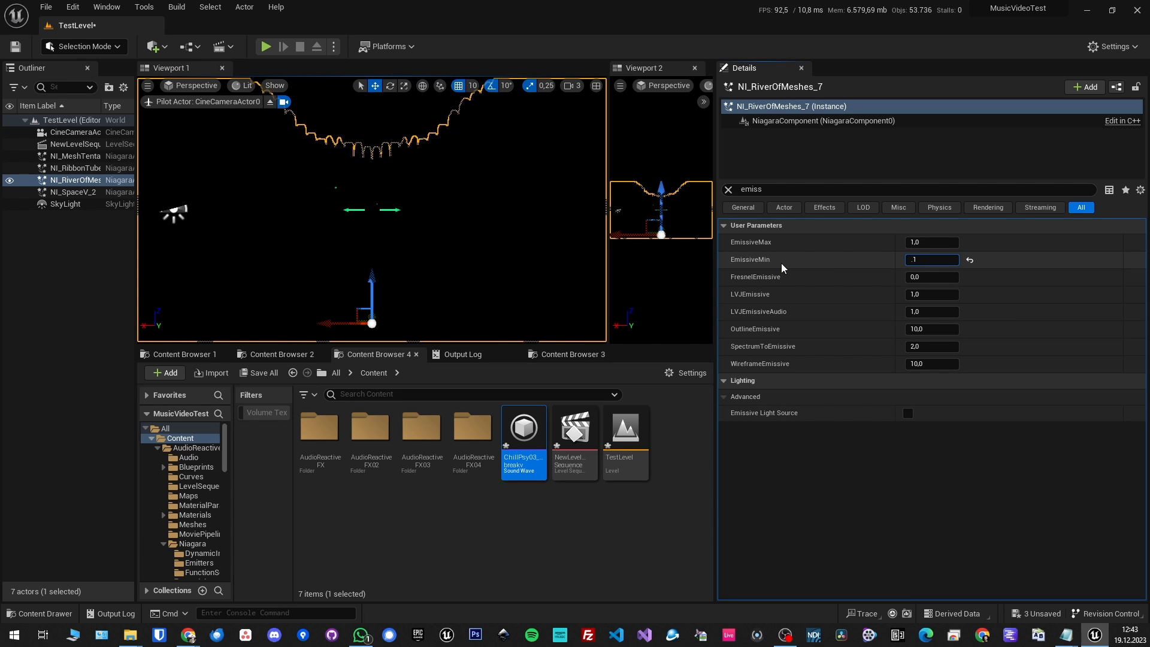
pyautogui.press('Return')
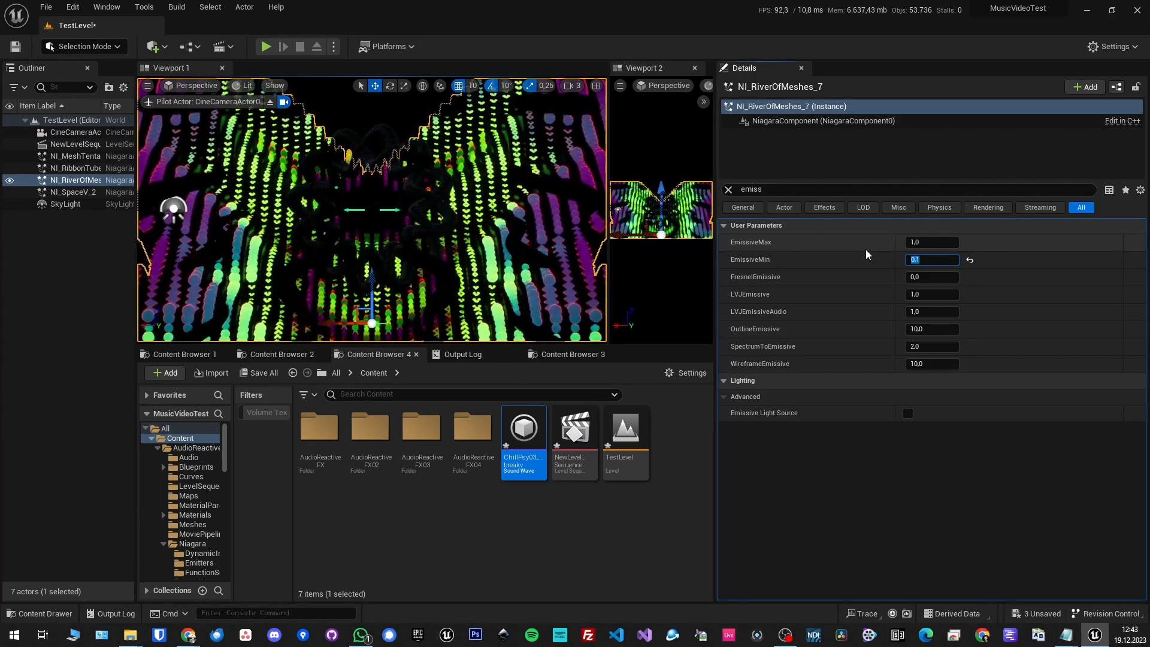
pyautogui.write('0')
pyautogui.press('Return')
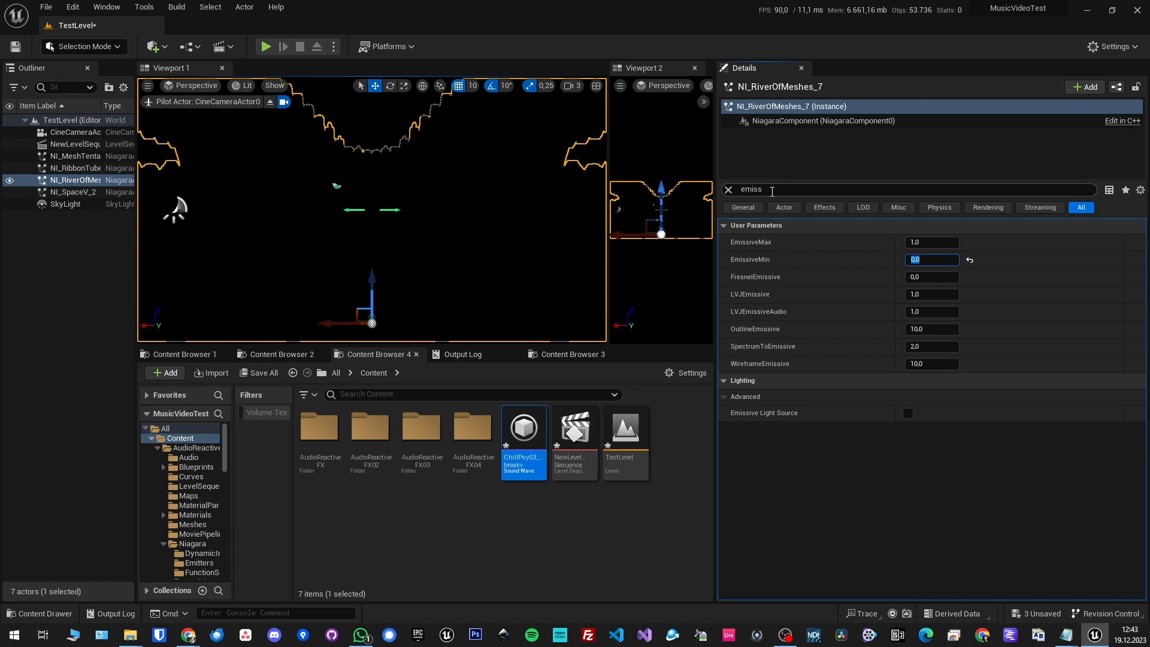
# Filter NI_RiverOfMeshes_7's properties by "lvj" and set LVJEmissiveAudio to 0
pyautogui.click(772, 189)
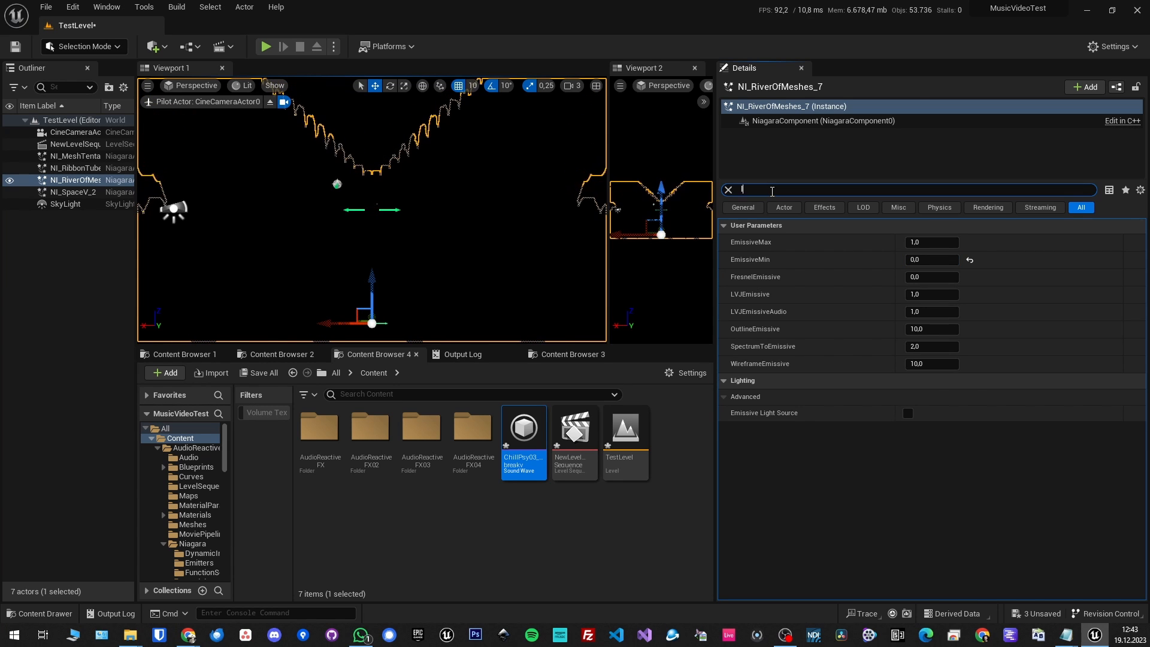
pyautogui.write('lvj')
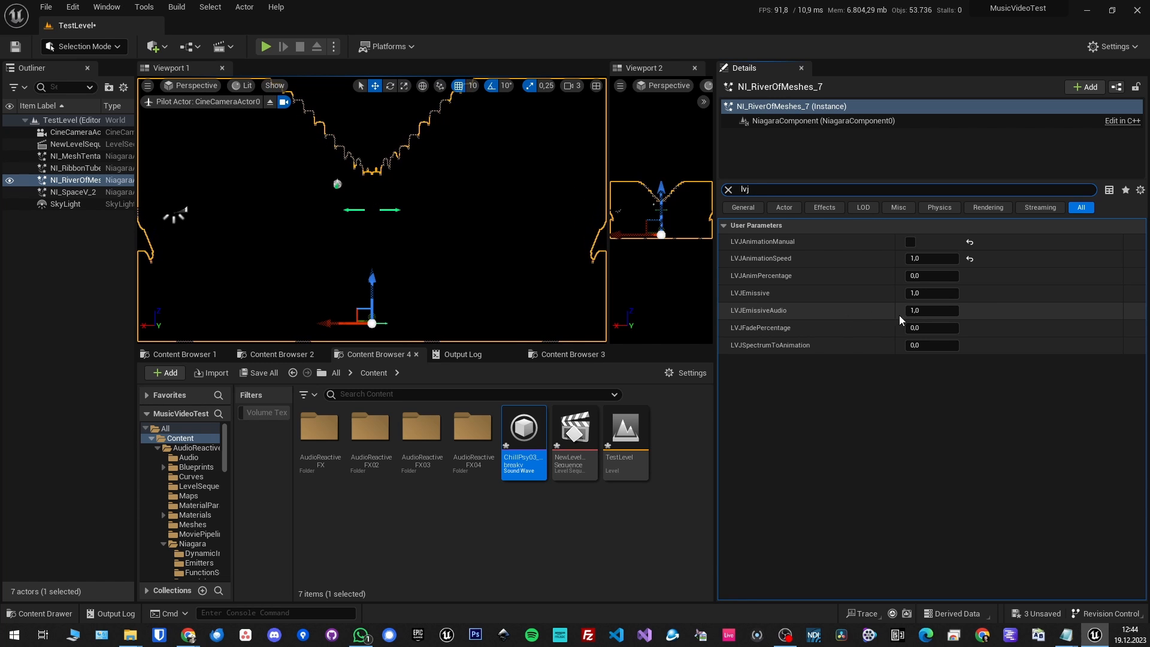
pyautogui.click(927, 312)
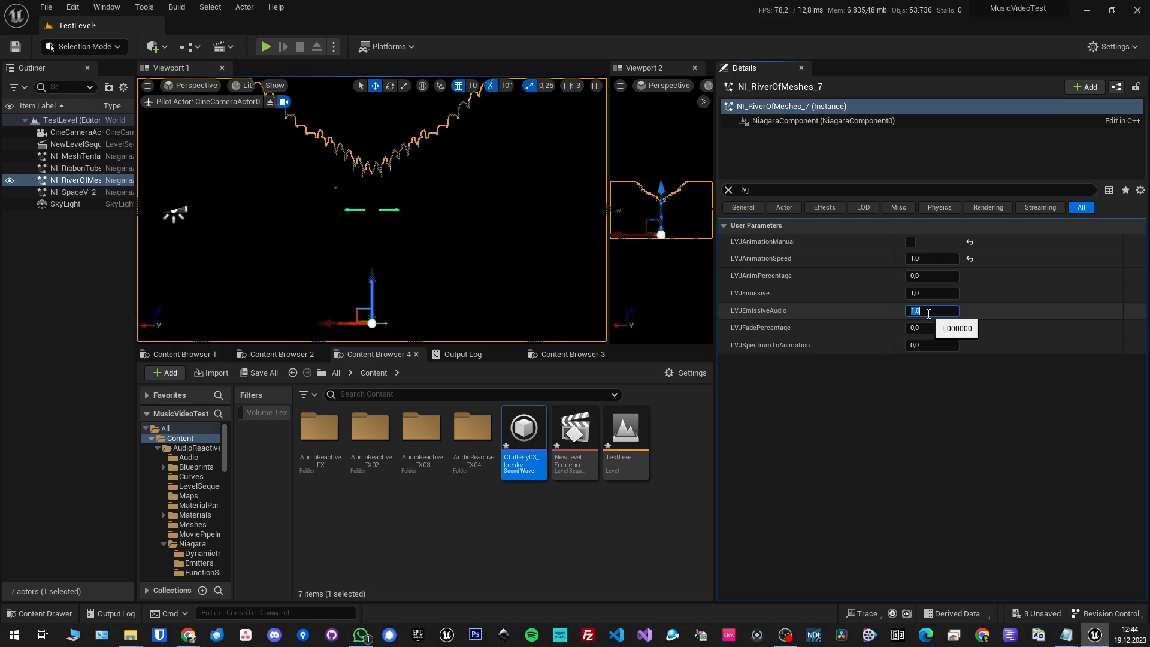
pyautogui.write('0')
pyautogui.press('Return')
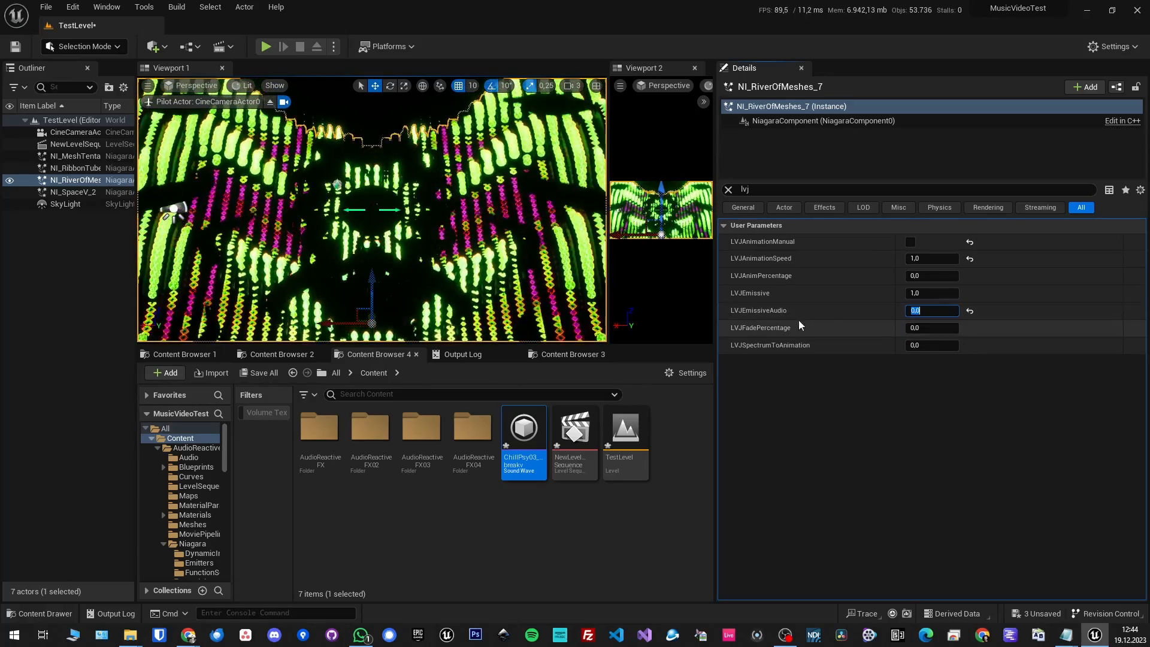
# Switch LVJEmissiveAudio back to 1 for comparison and set it to 0 again
pyautogui.click(972, 314)
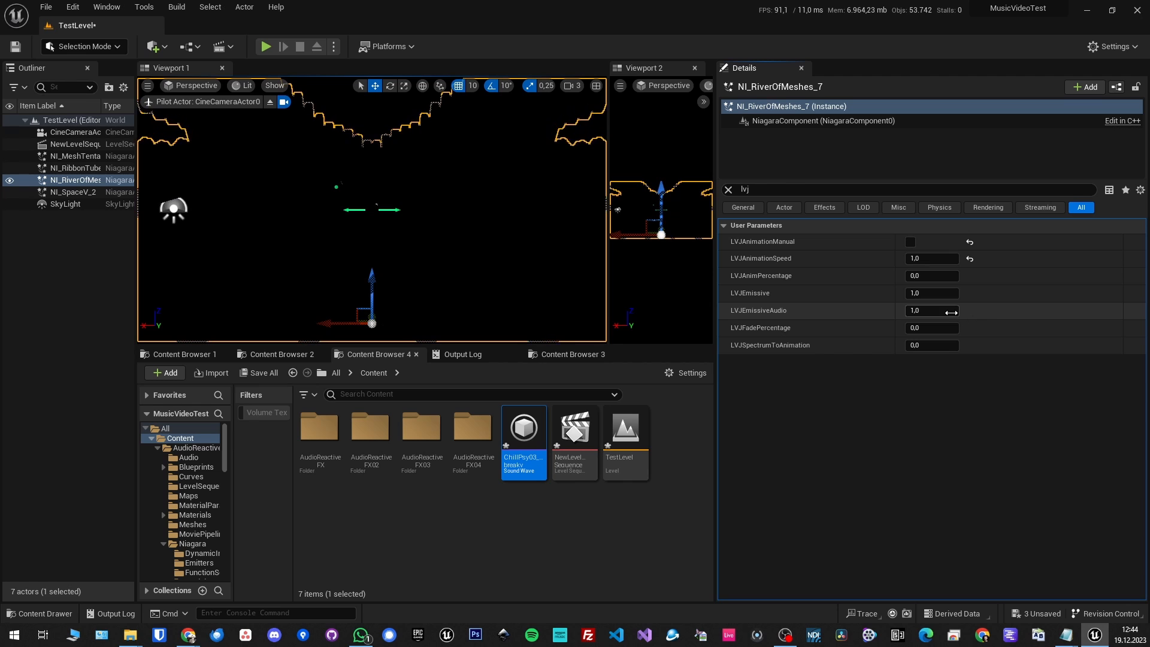
pyautogui.click(951, 311)
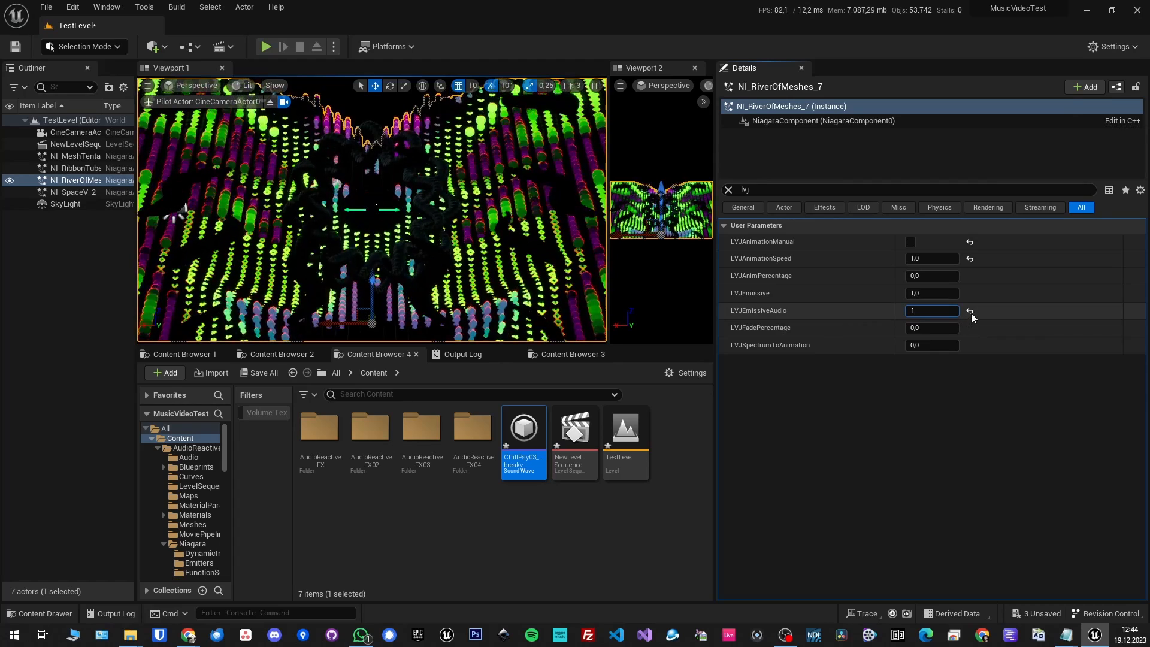
pyautogui.press('Return')
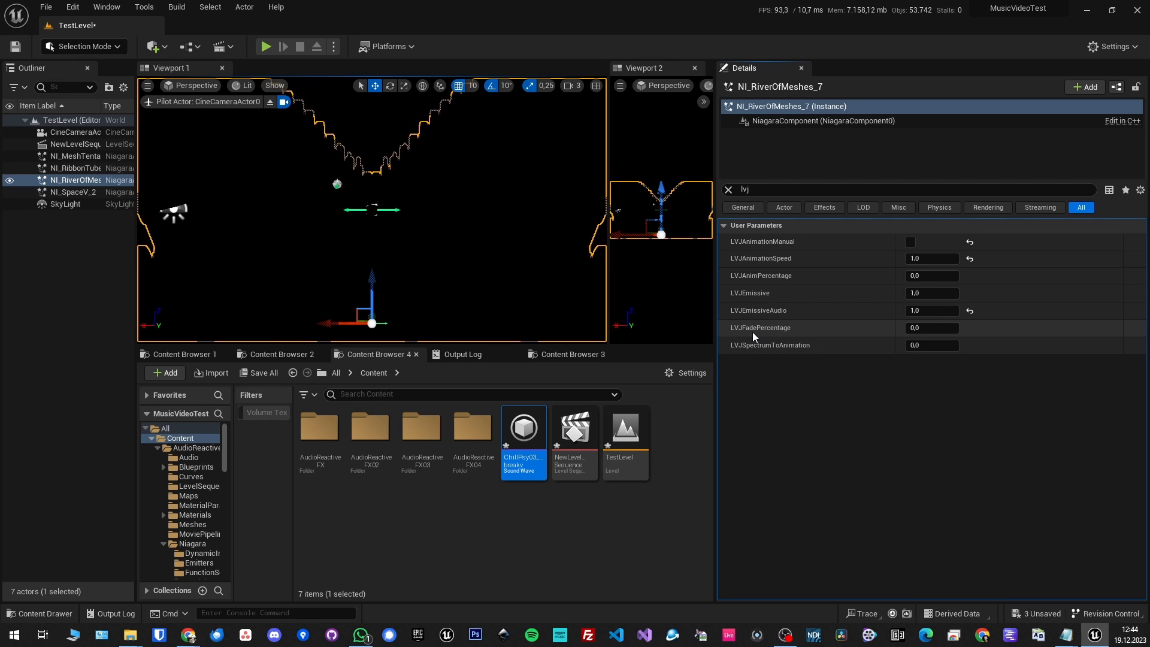
pyautogui.click(944, 312)
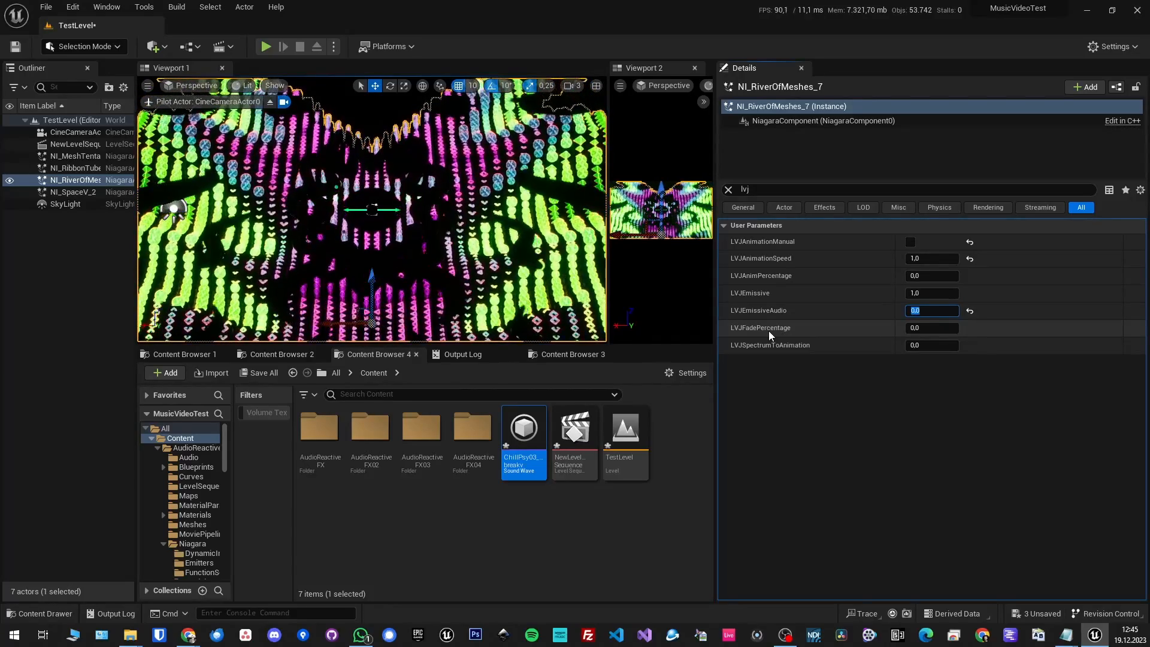
# Set LVJFadePercentage of NI_RiverOfMeshes_7 to -1
pyautogui.click(929, 330)
pyautogui.click(930, 331)
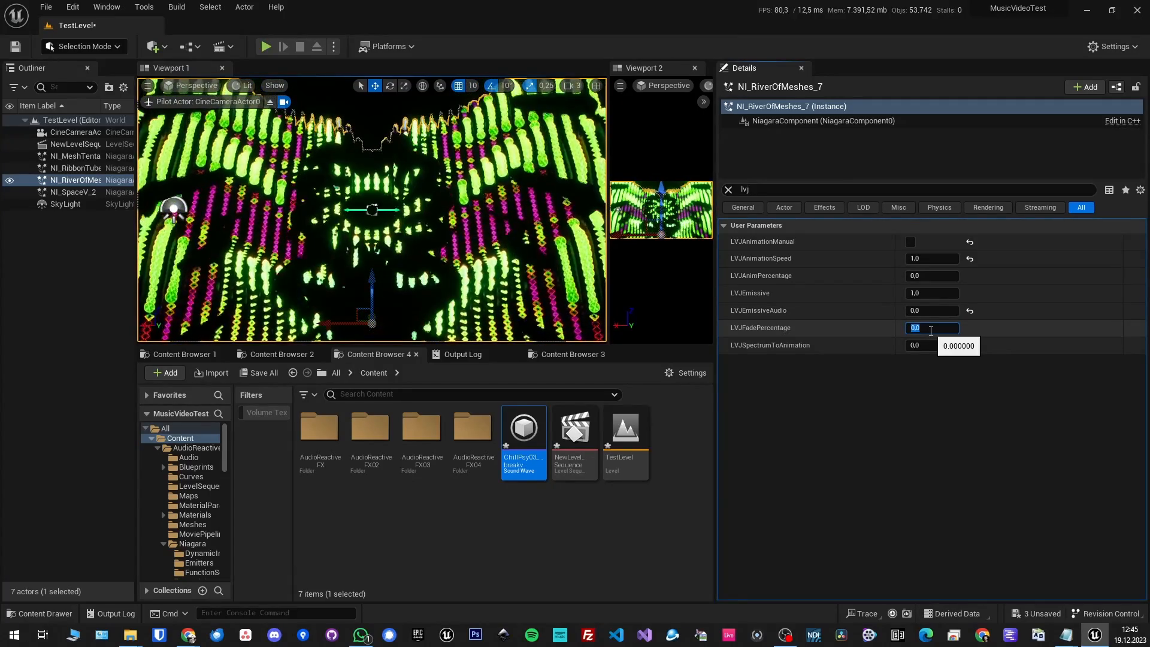
pyautogui.write('-')
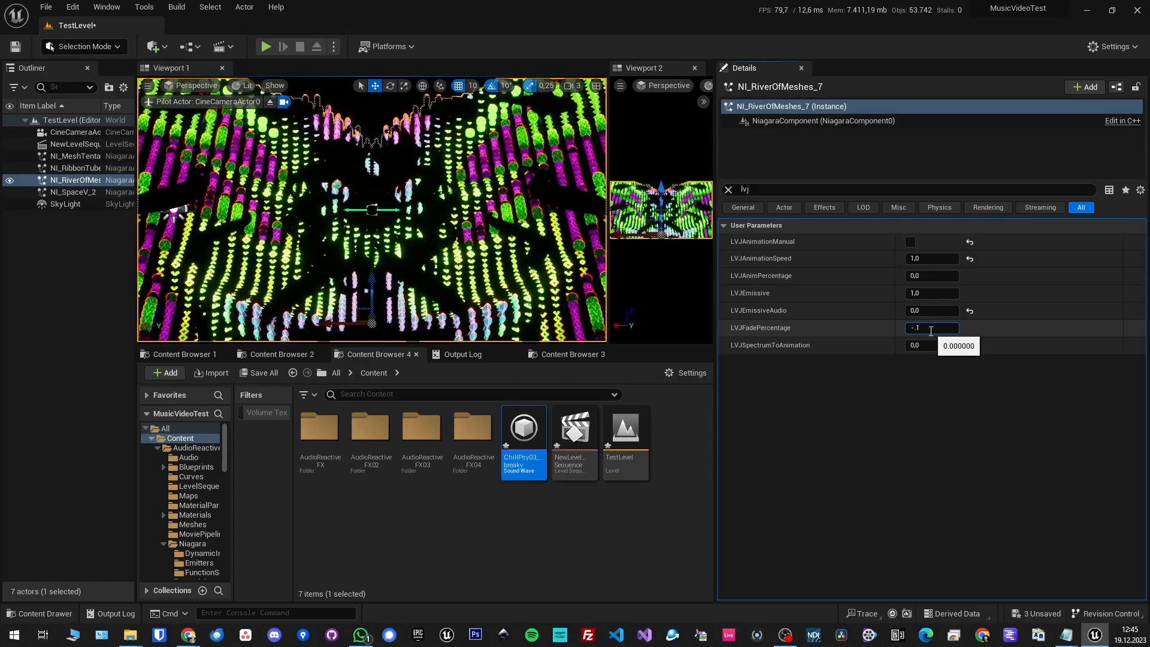
pyautogui.write('1')
pyautogui.press('Return')
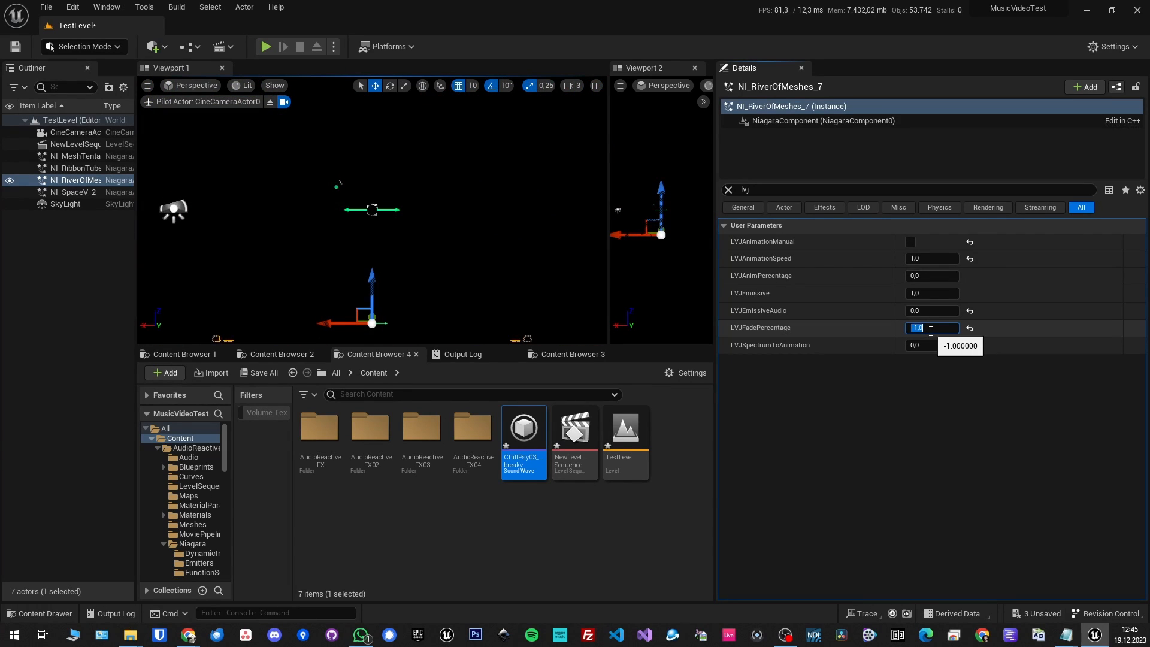
# Set LVJFadePercentage of NI_RiverOfMeshes_7 to -0,7
pyautogui.write('-')
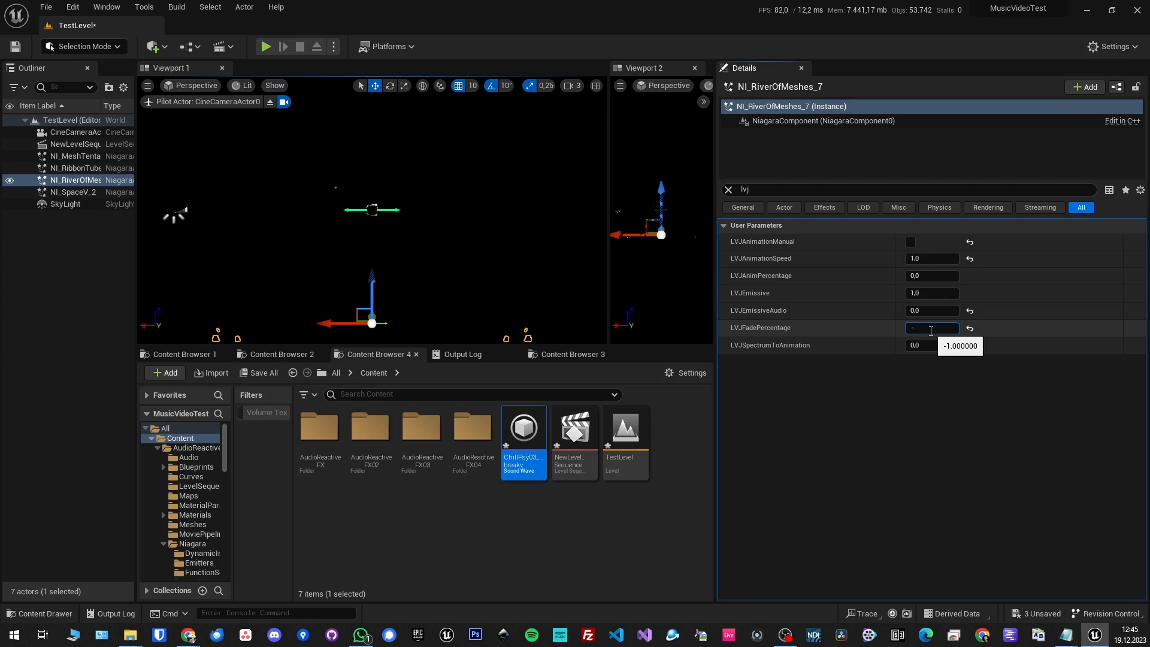
pyautogui.write('0.7')
pyautogui.press('Return')
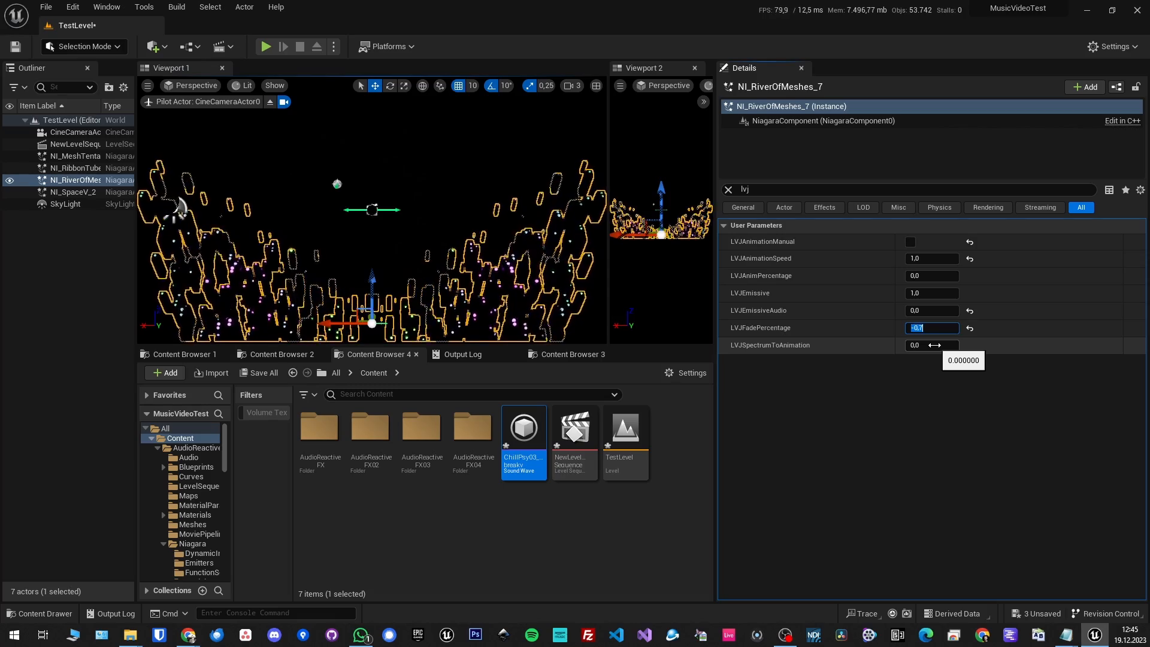
# Raise LVJFadePercentage of NI_RiverOfMeshes_7 stepwise through -0,5 and -0,2 to 0
pyautogui.write('-')
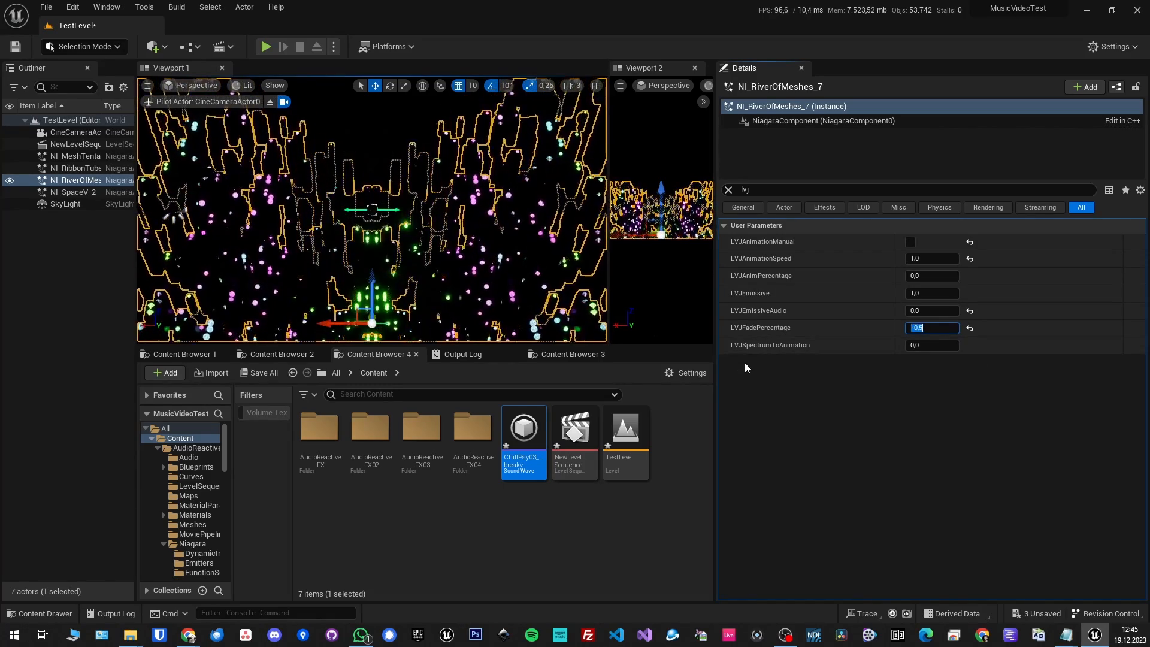
pyautogui.write('-')
pyautogui.write('0.2')
pyautogui.press('Return')
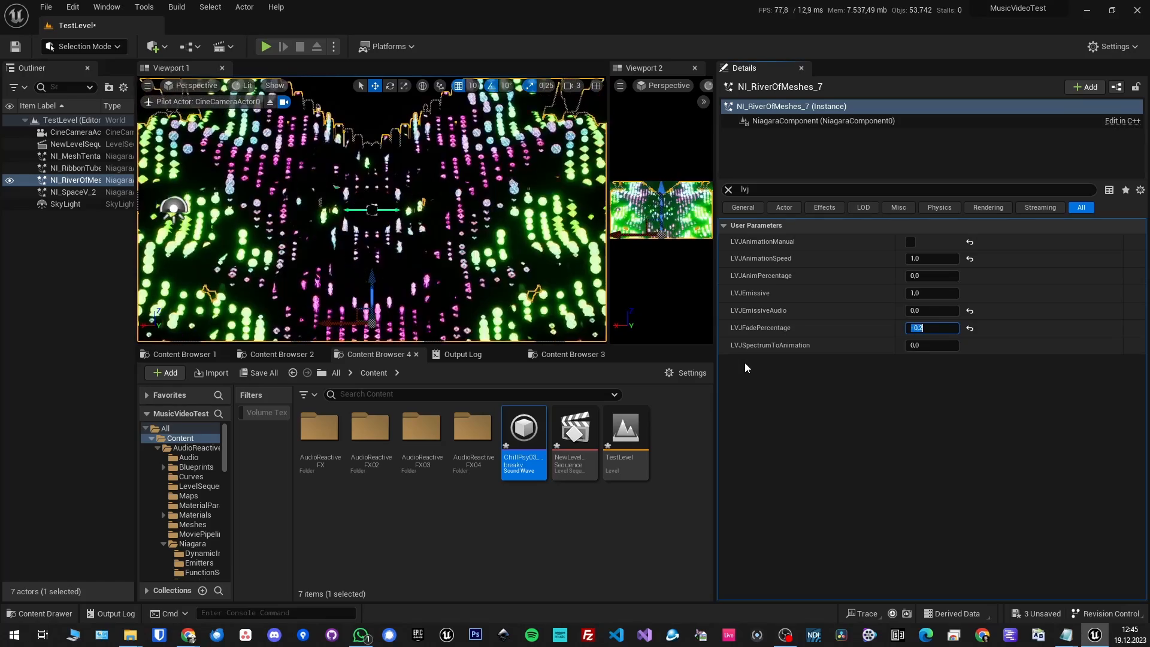
pyautogui.write('0')
pyautogui.press('Return')
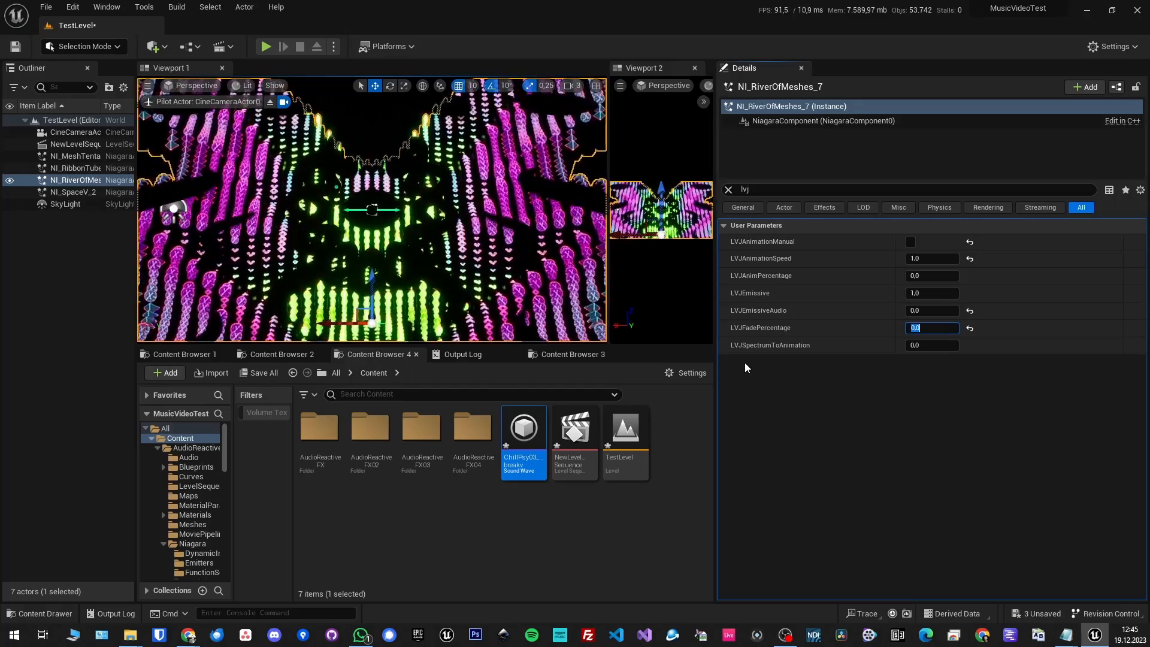
pyautogui.press('BackSpace')
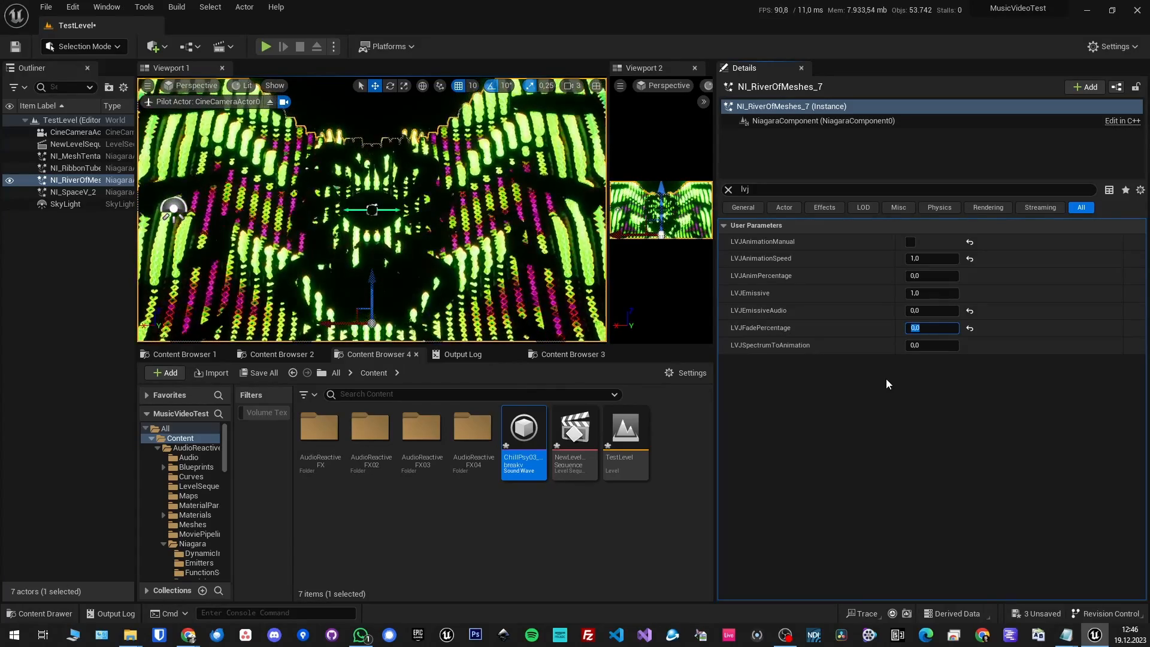
# Set LVJSpectrumToAnimation of NI_RiverOfMeshes_7 to 1
pyautogui.click(927, 346)
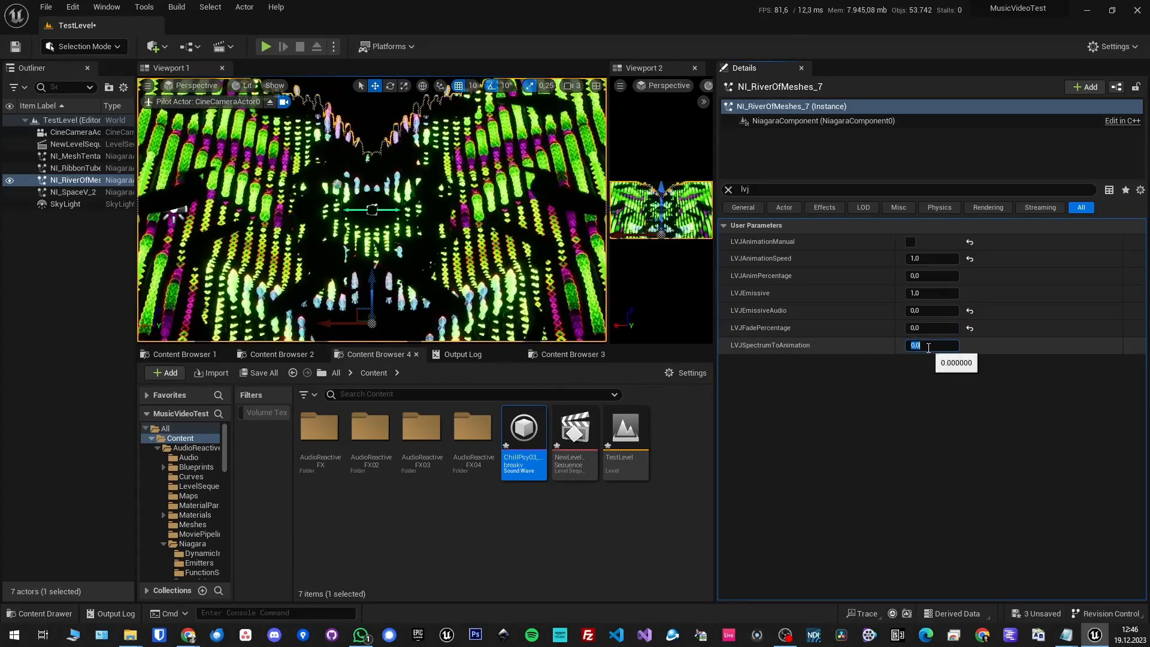
pyautogui.write('1')
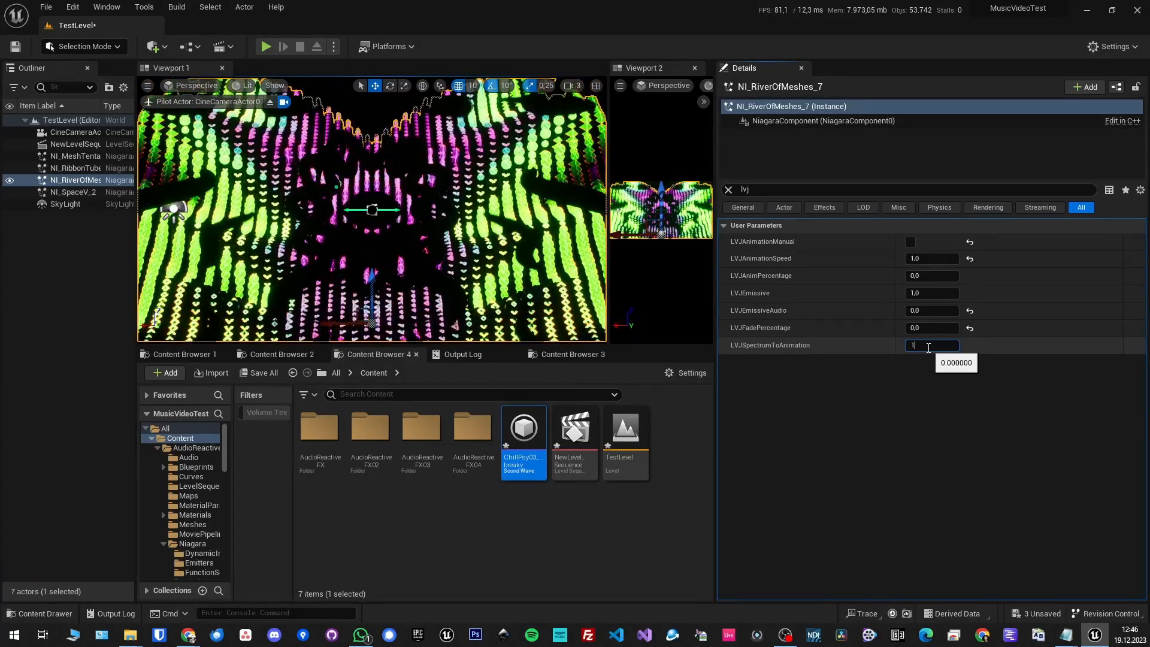
pyautogui.press('Return')
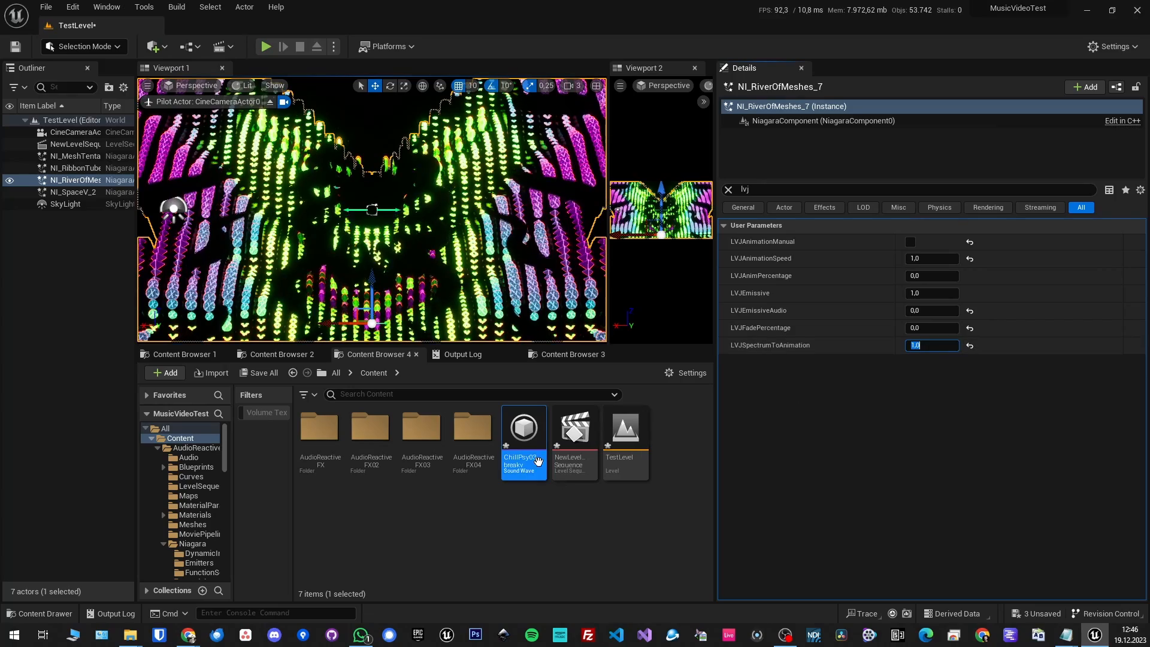
# Open NewLevelSequence in Sequencer, play it briefly to preview the audio reaction, and pause it
pyautogui.doubleClick(575, 443)
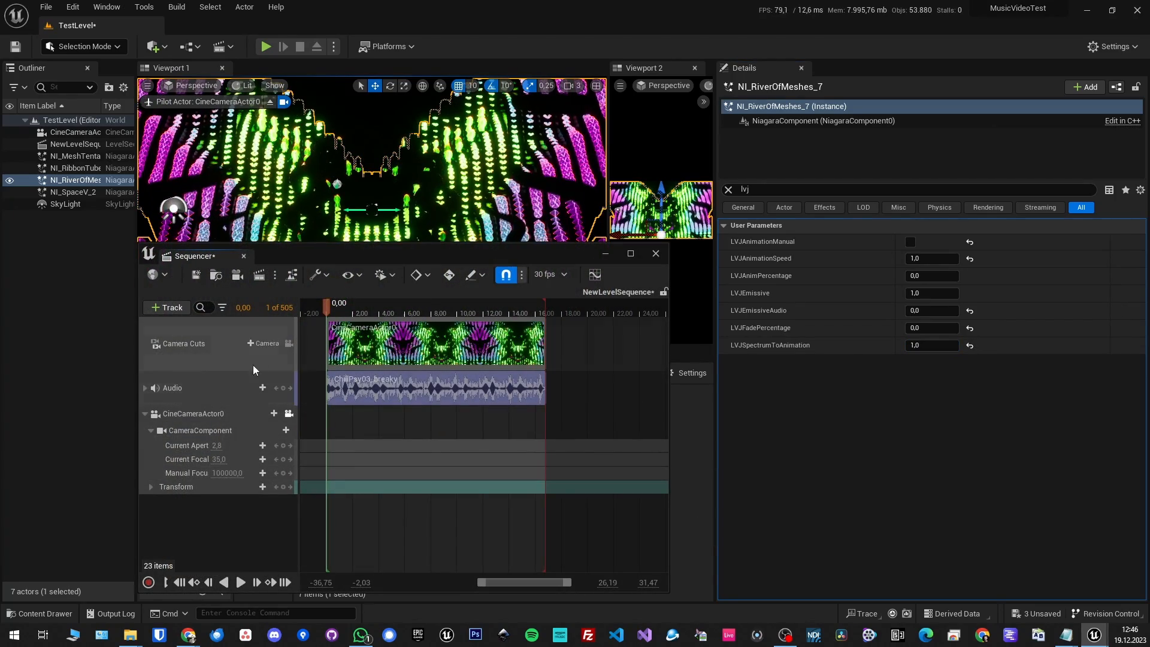
pyautogui.click(240, 583)
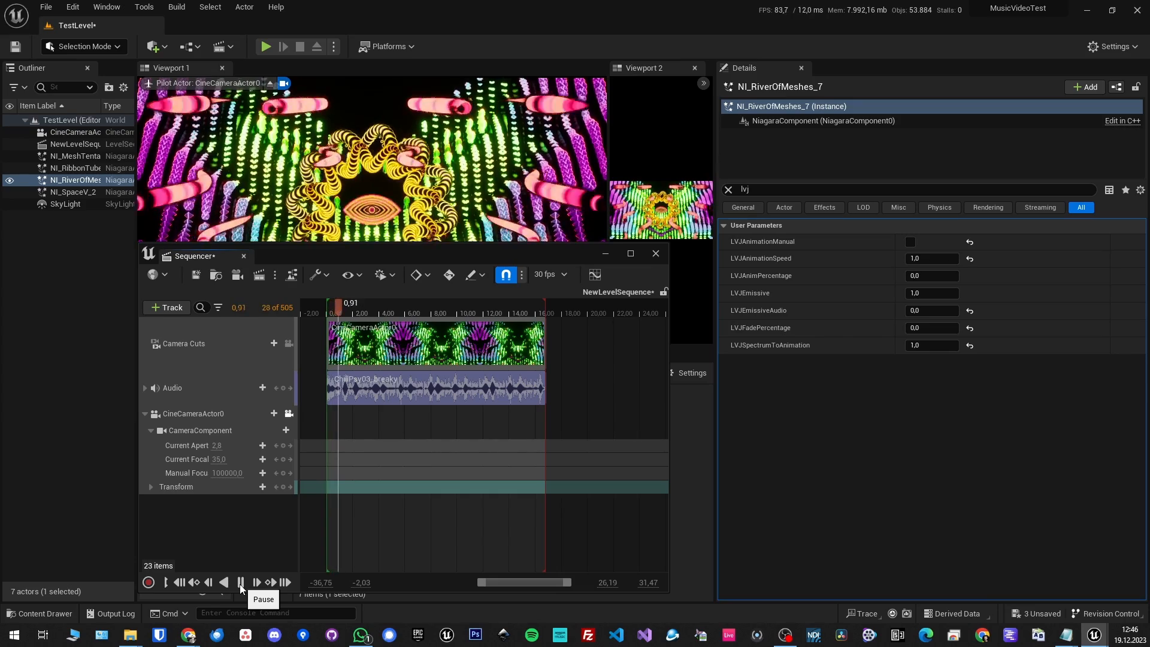
pyautogui.click(240, 583)
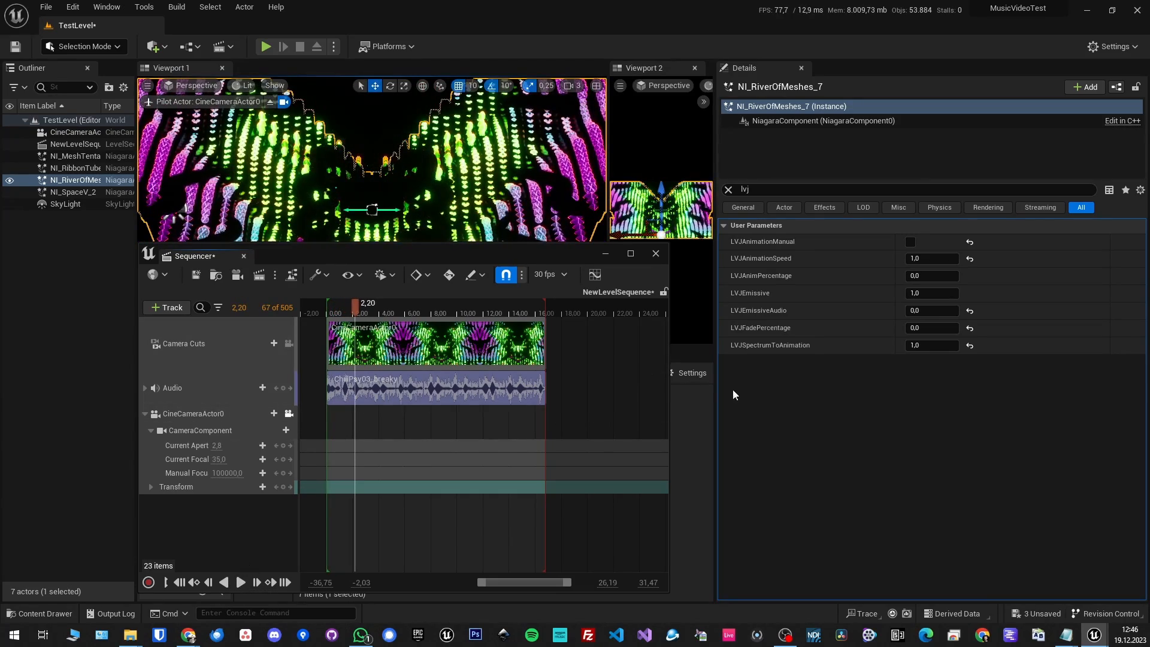
# Filter NI_RiverOfMeshes_7's properties by "spectrum" and set SpectrumToAnimationStrength to 10
pyautogui.click(806, 190)
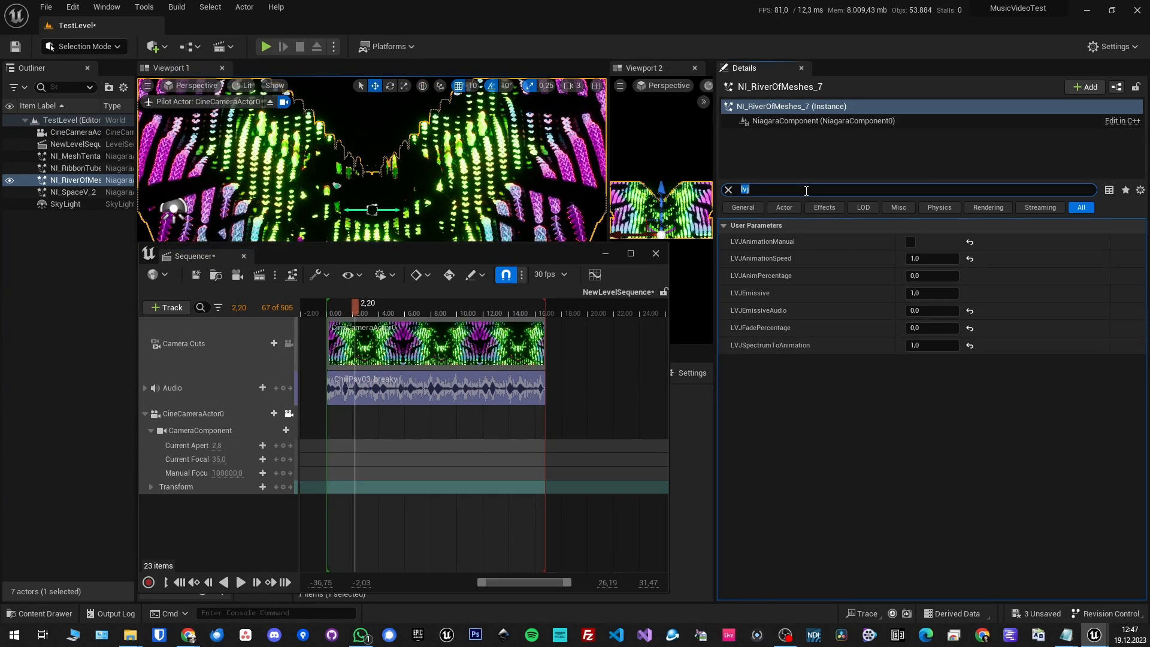
pyautogui.write('spectru')
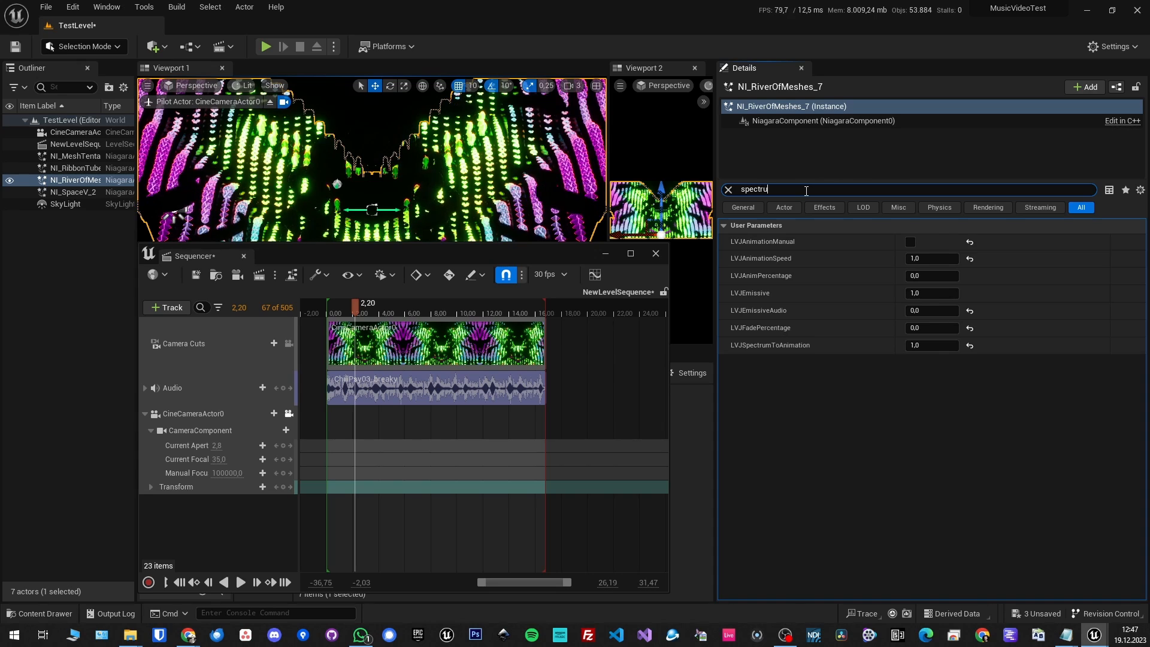
pyautogui.write('m')
pyautogui.scroll(-2, 813, 444)
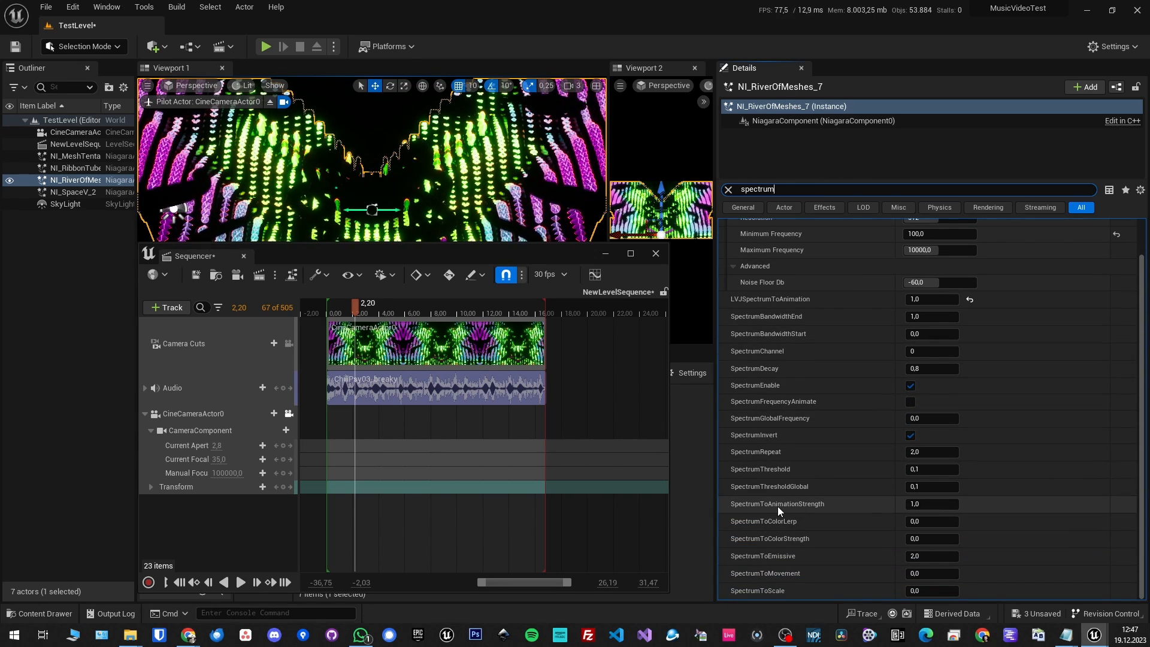
pyautogui.click(925, 505)
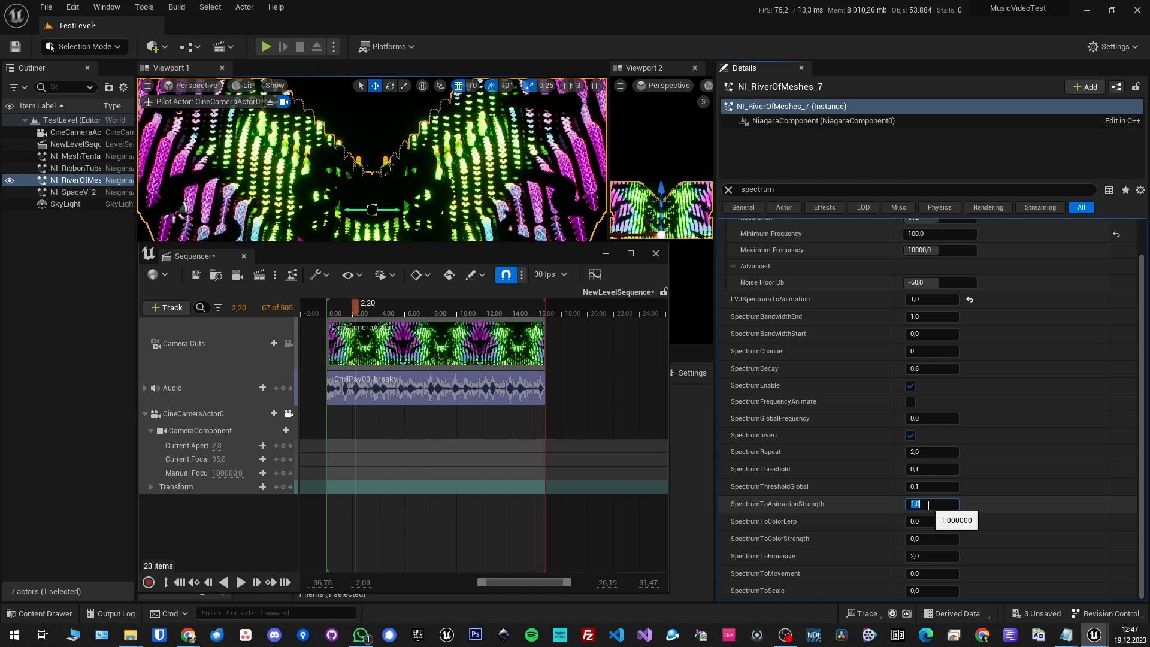
pyautogui.write('10')
pyautogui.press('Return')
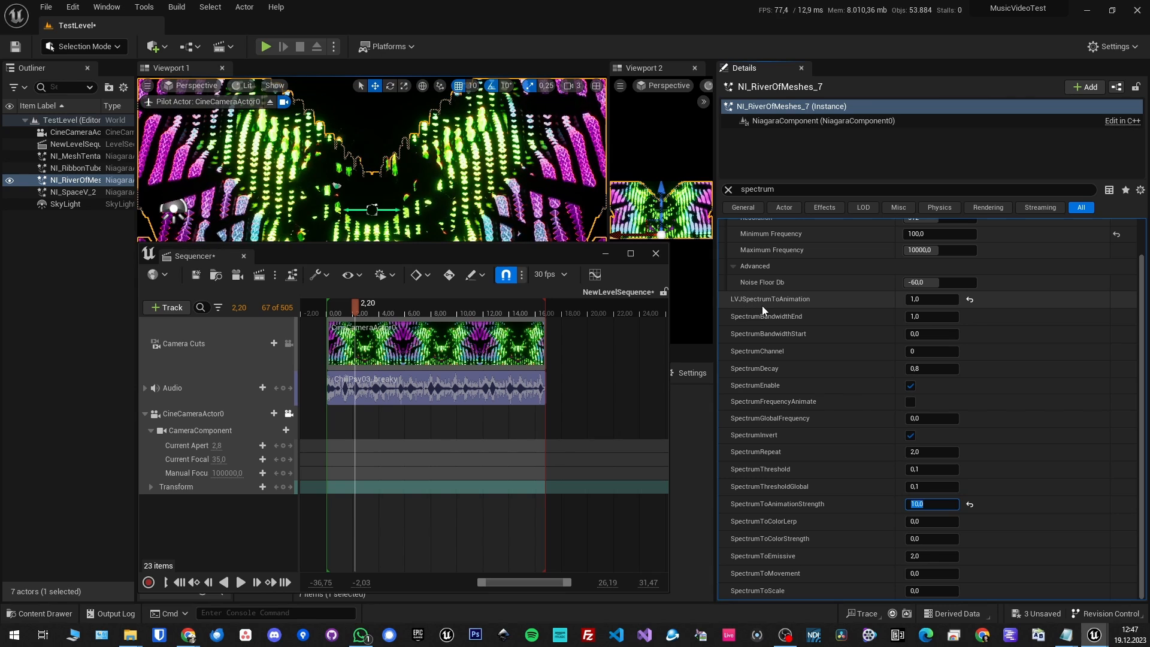
# Set LVJSpectrumToAnimation of NI_RiverOfMeshes_7 to 0,5 and play the sequence to preview the change
pyautogui.click(942, 300)
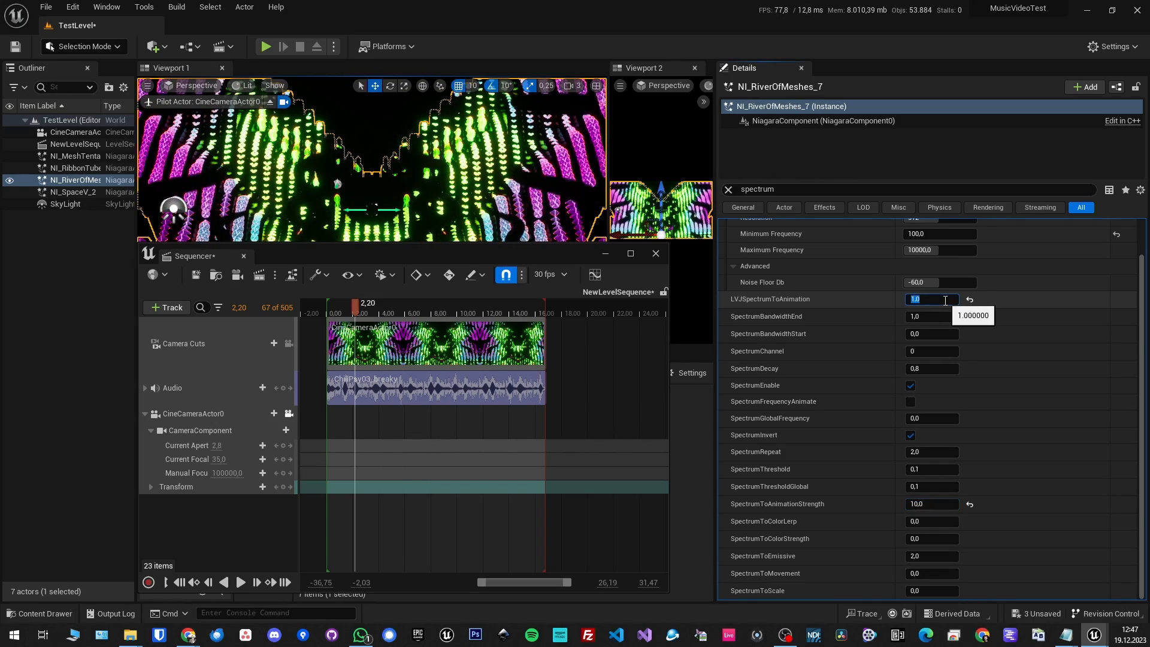
pyautogui.write('.5')
pyautogui.press('Return')
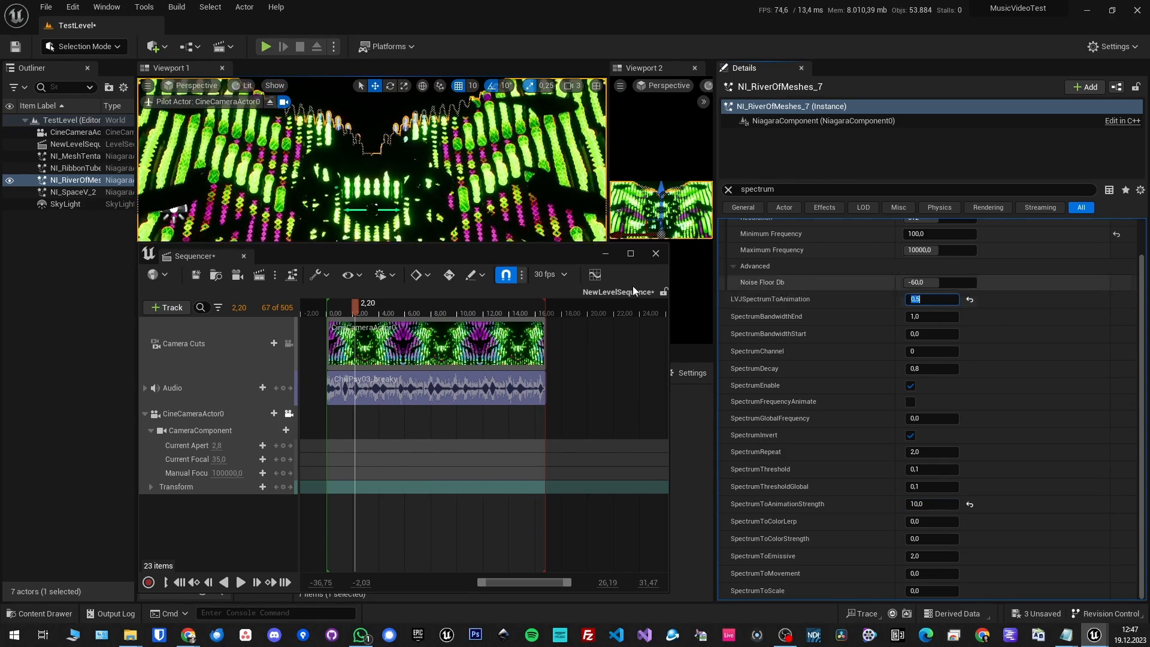
pyautogui.click(241, 582)
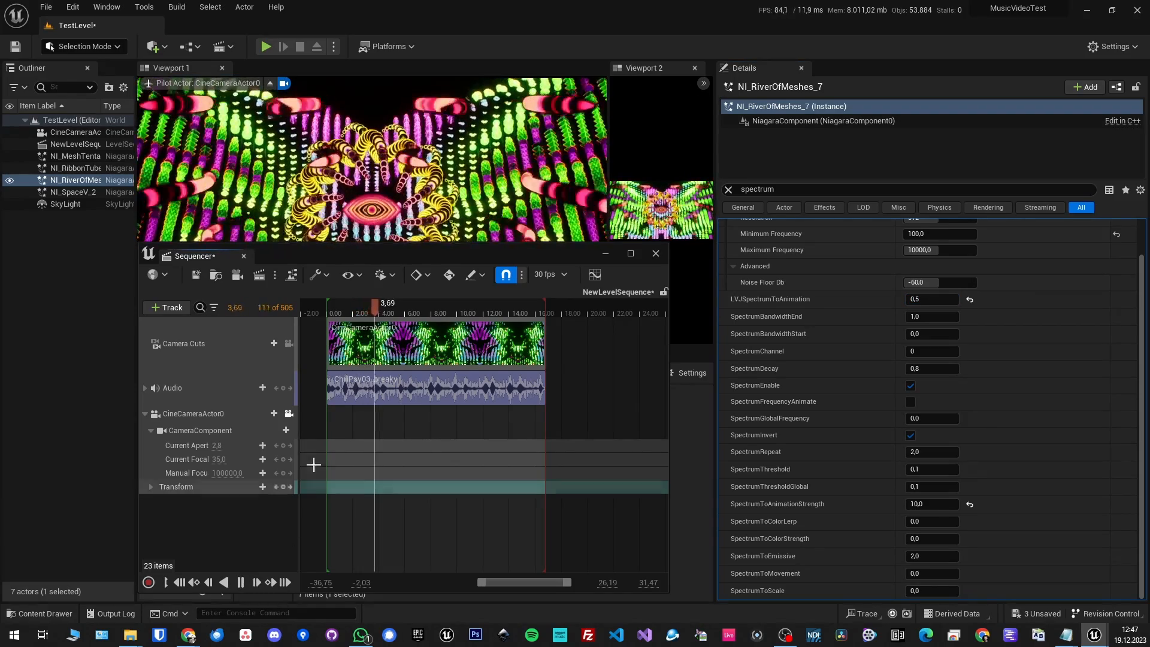
# Try SpectrumToAnimationStrength of NI_RiverOfMeshes_7 at 100 and settle on 20
pyautogui.click(927, 503)
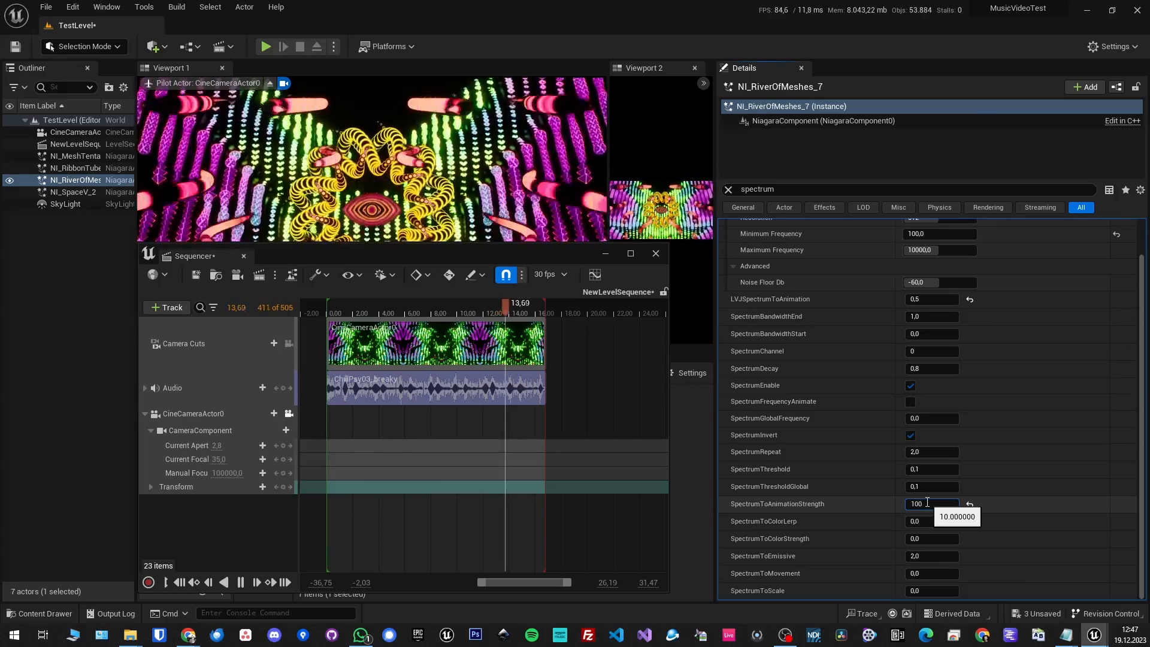
pyautogui.write('100')
pyautogui.press('Return')
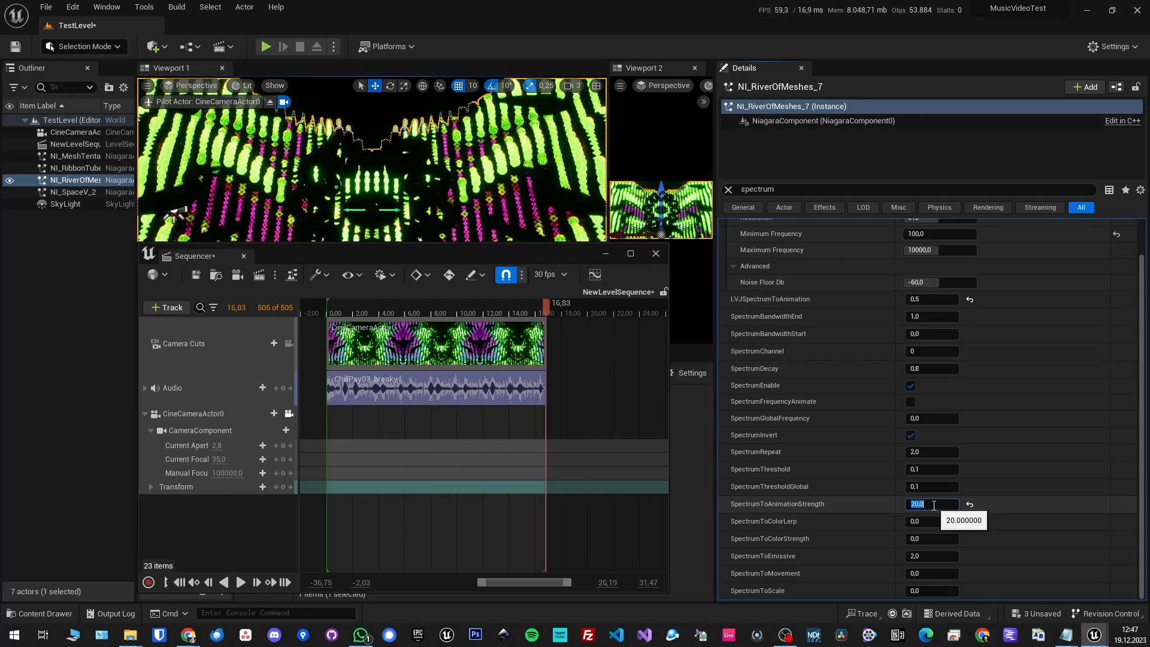
pyautogui.write('20')
pyautogui.press('Return')
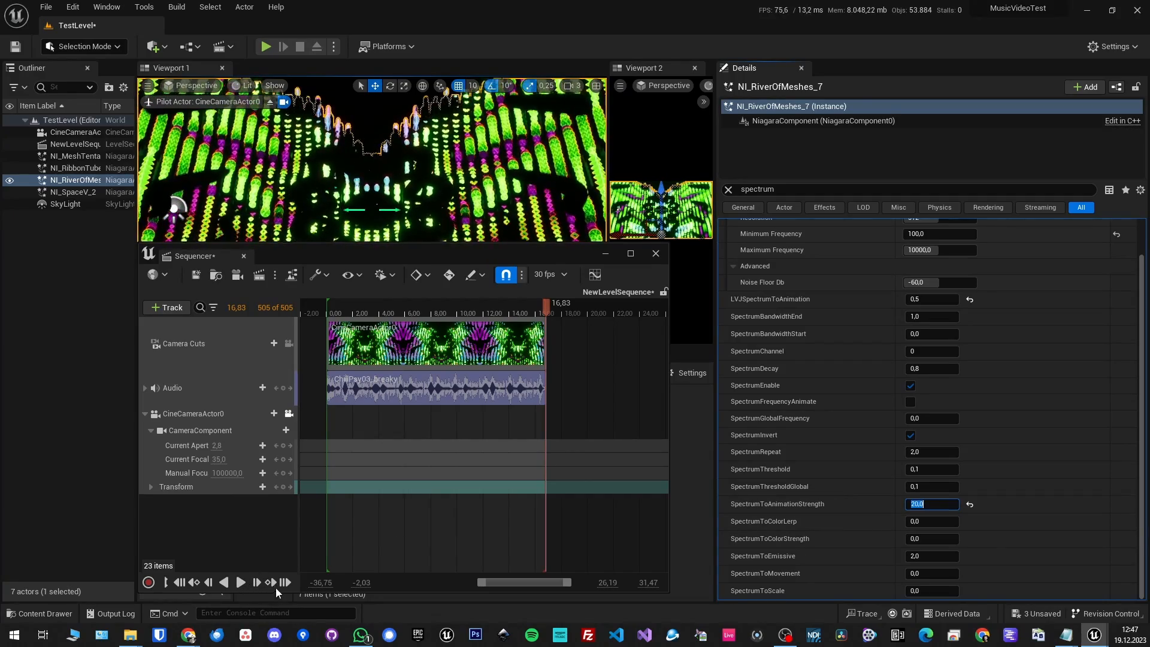
# Widen Sequencer's track list to reach the loop option, enable looping, and play the sequence
pyautogui.moveTo(298, 562); pyautogui.dragTo(364, 561)
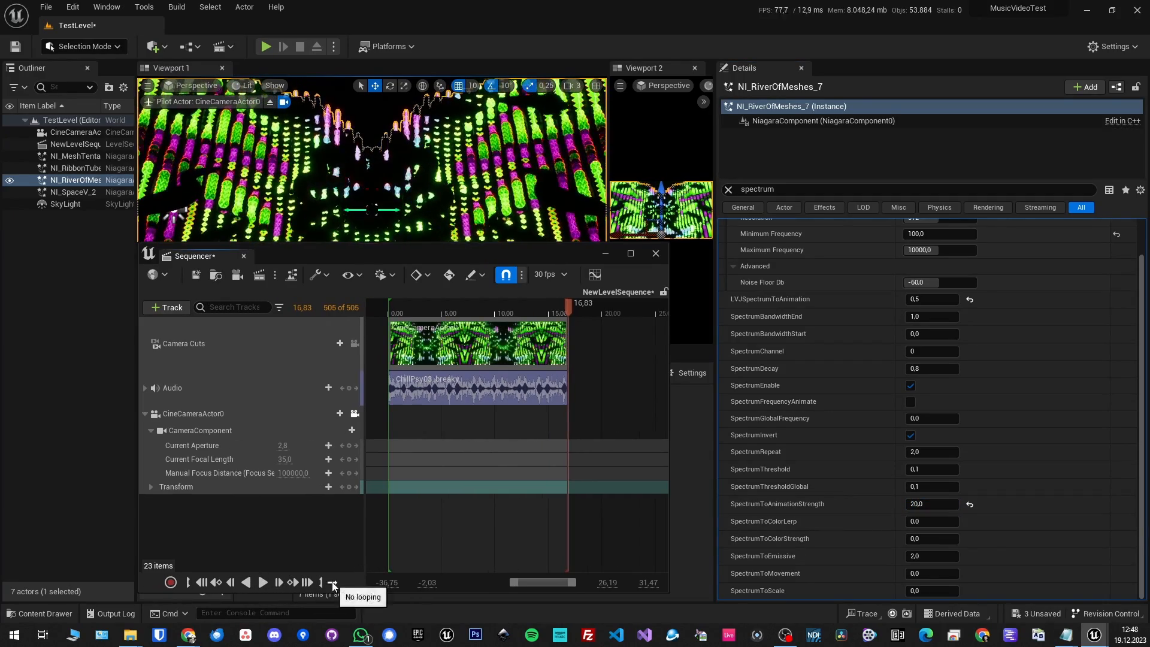
pyautogui.click(262, 582)
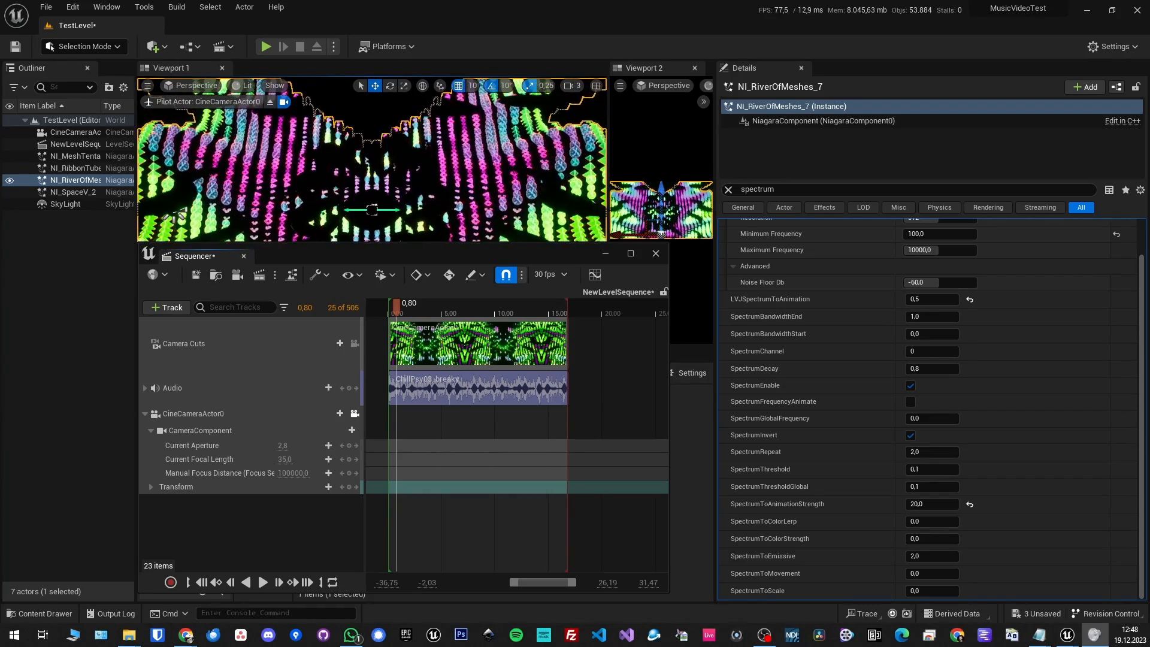
pyautogui.click(261, 583)
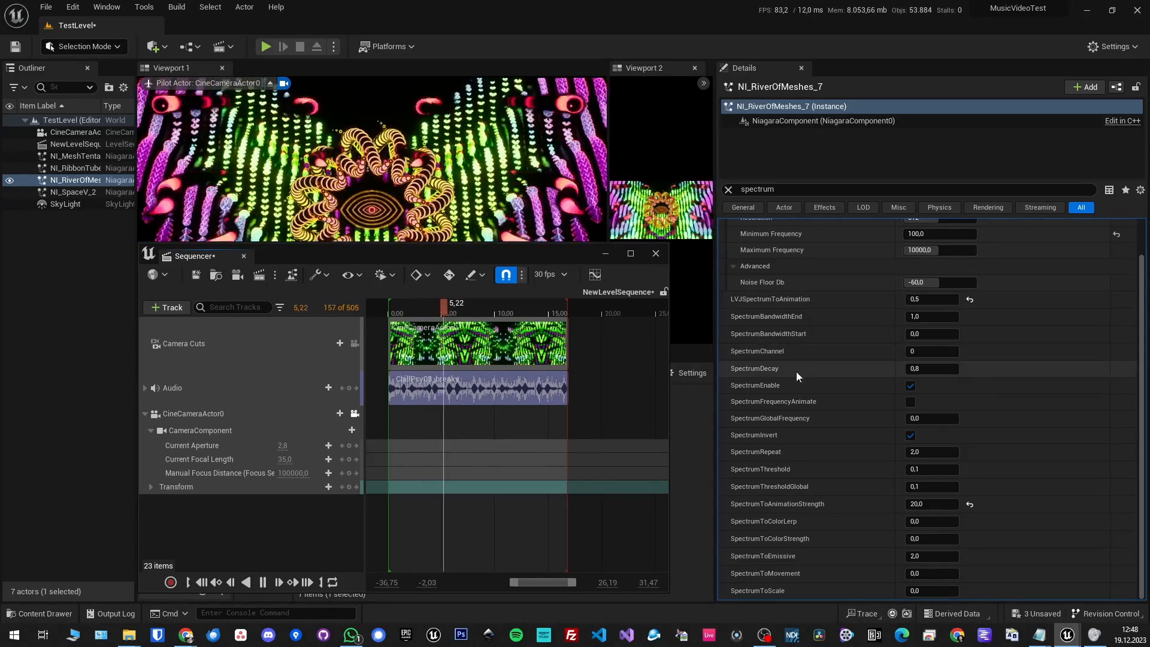
# Set LVJSpectrumToAnimation of NI_RiverOfMeshes_7 to 1 while the sequence plays
pyautogui.click(932, 301)
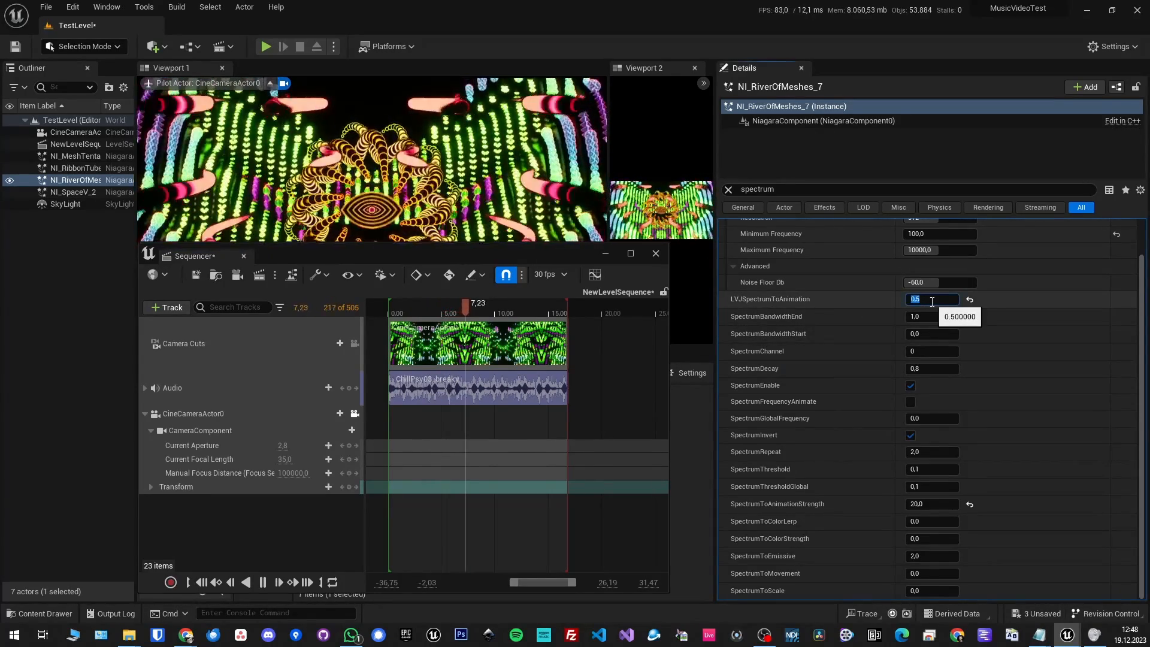
pyautogui.write('1')
pyautogui.press('Return')
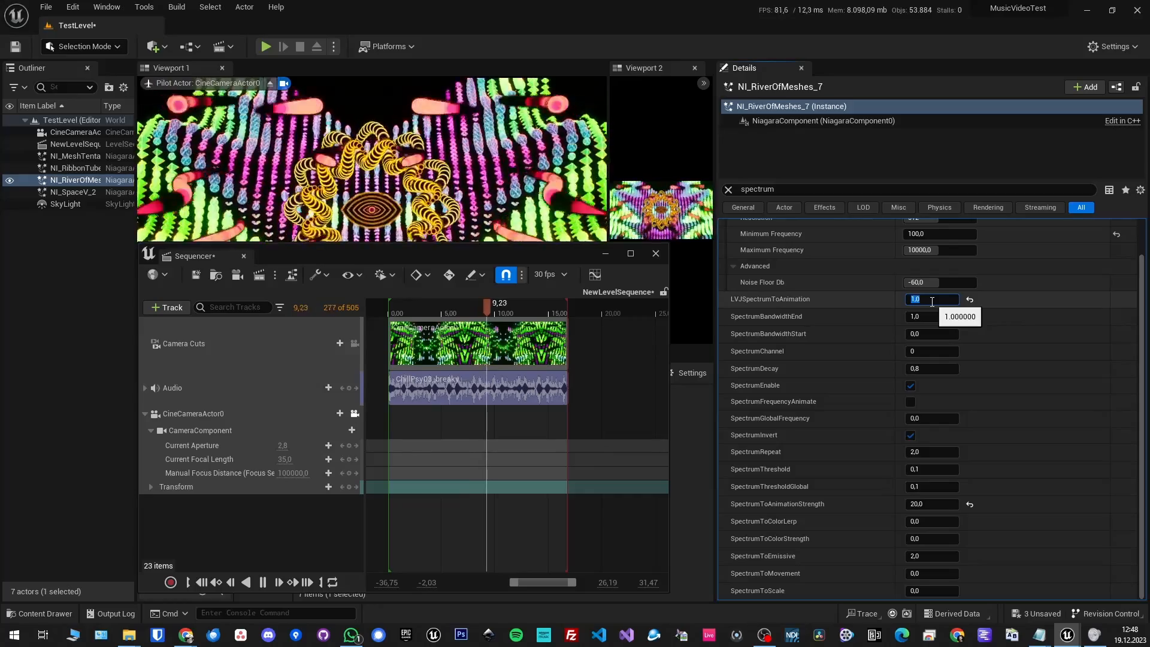
# Move the Sequencer window off the viewport to watch the looping playback, and pause it
pyautogui.moveTo(479, 254); pyautogui.dragTo(615, 345)
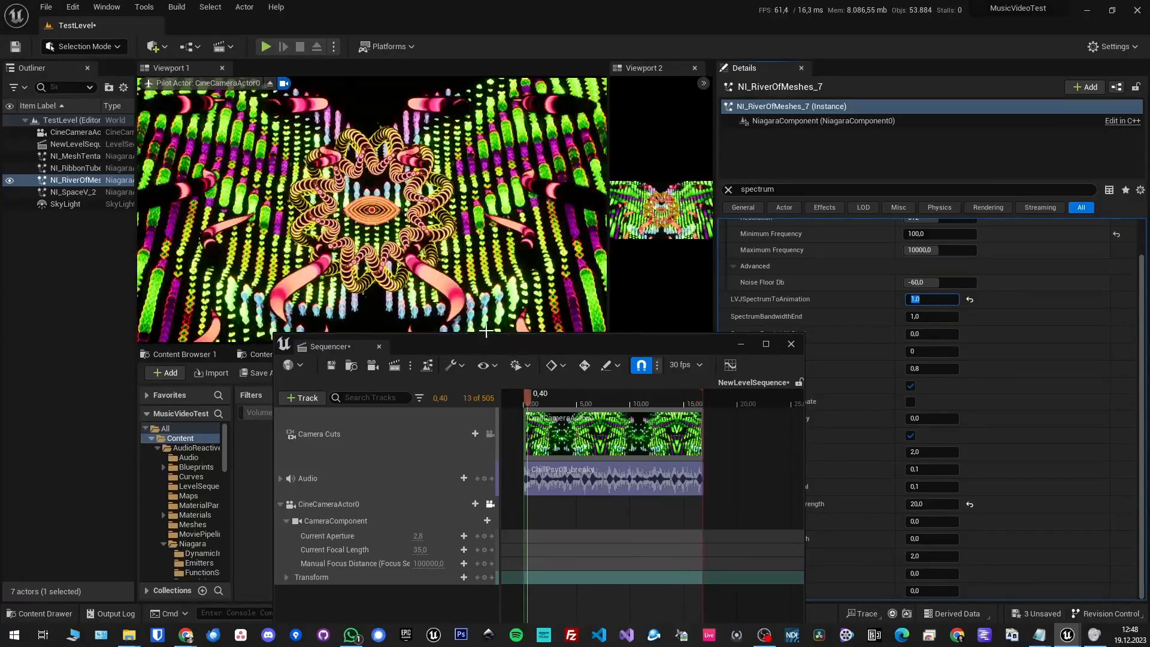
pyautogui.moveTo(479, 344); pyautogui.dragTo(300, 228)
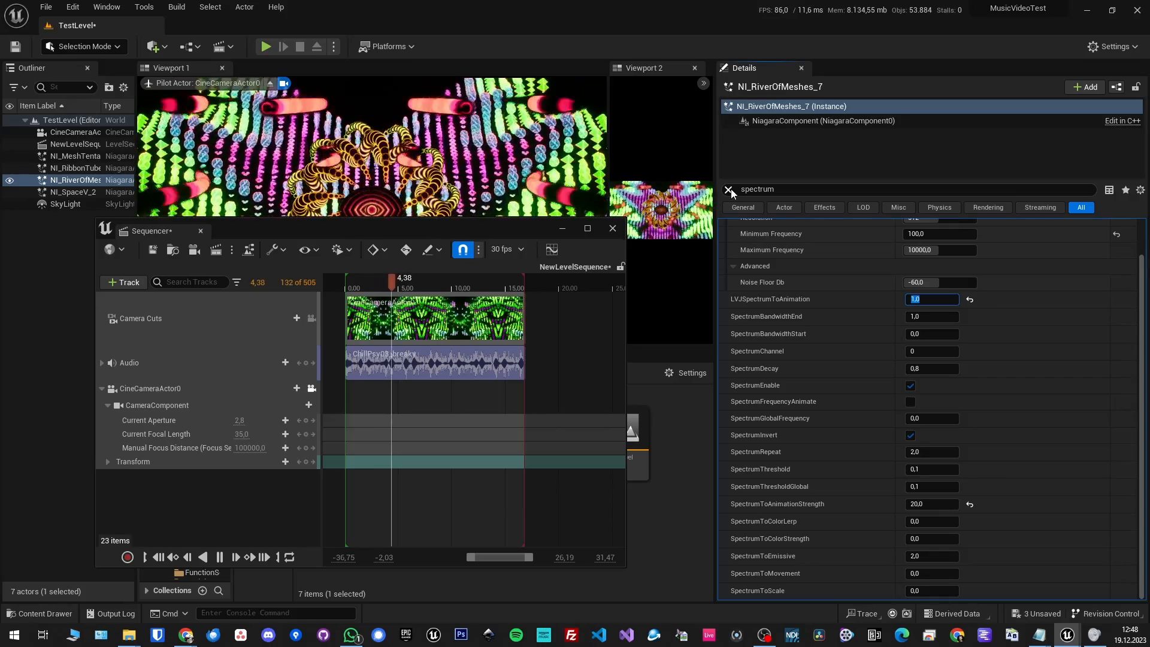
pyautogui.click(788, 191)
pyautogui.write('spectrum')
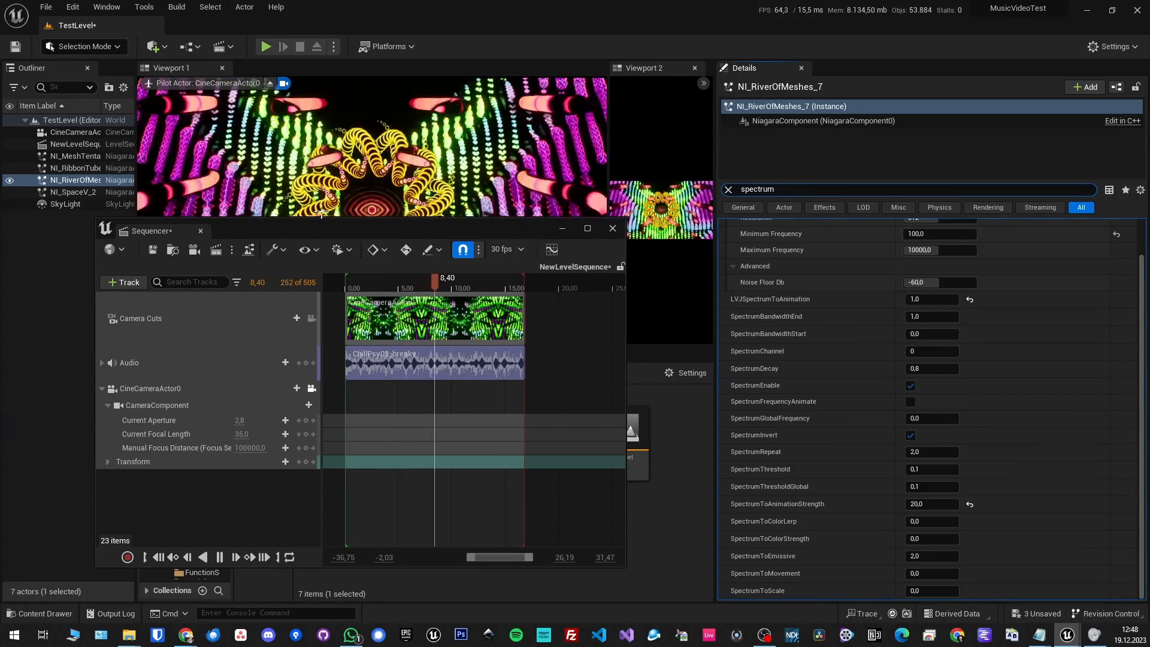
pyautogui.moveTo(249, 231); pyautogui.dragTo(561, 228)
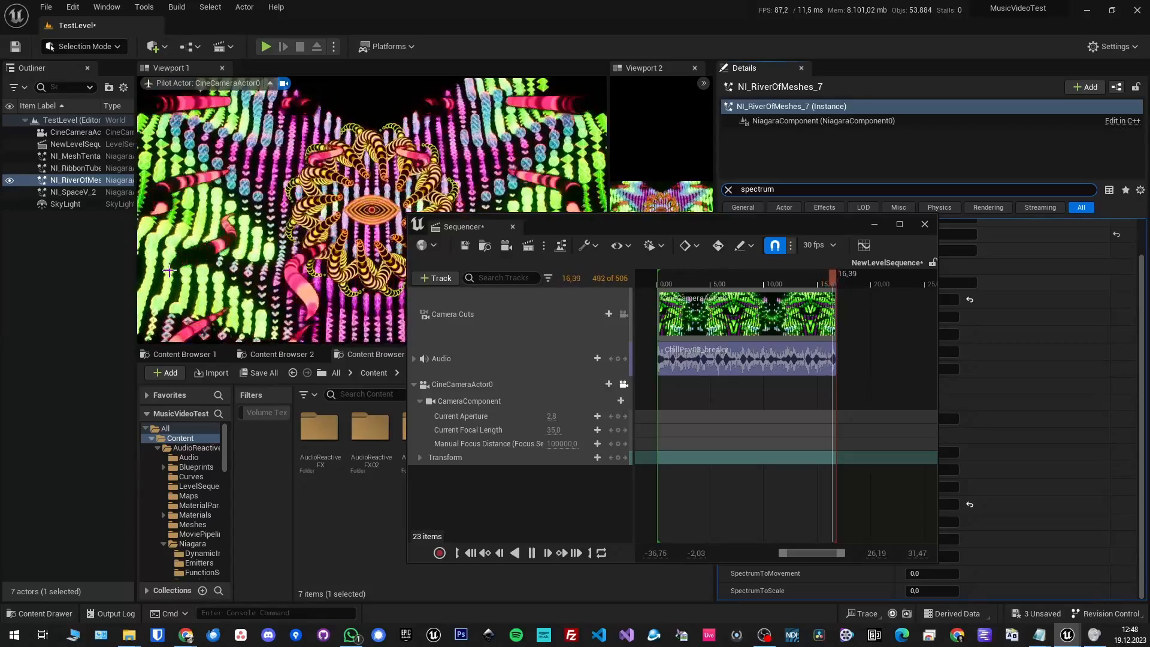
pyautogui.click(531, 554)
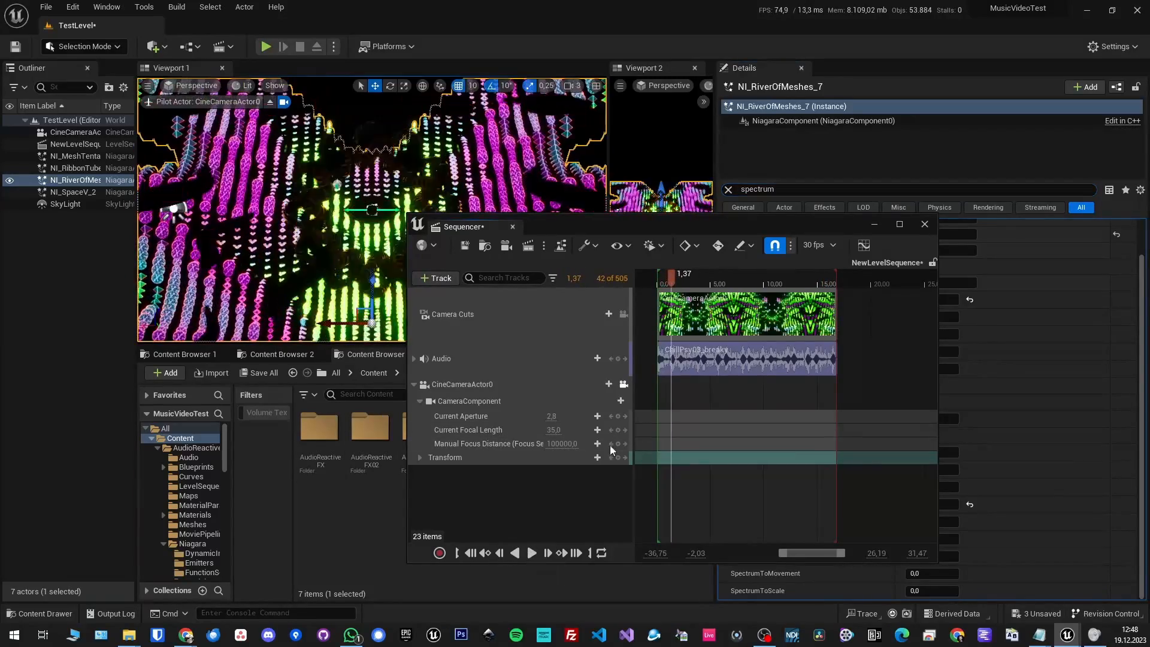
# Move the Sequencer window clear of the properties, and review NI_RiverOfMeshes_7's AudioSpectrum frequency range and spectrum bandwidth parameters
pyautogui.moveTo(735, 225); pyautogui.dragTo(388, 224)
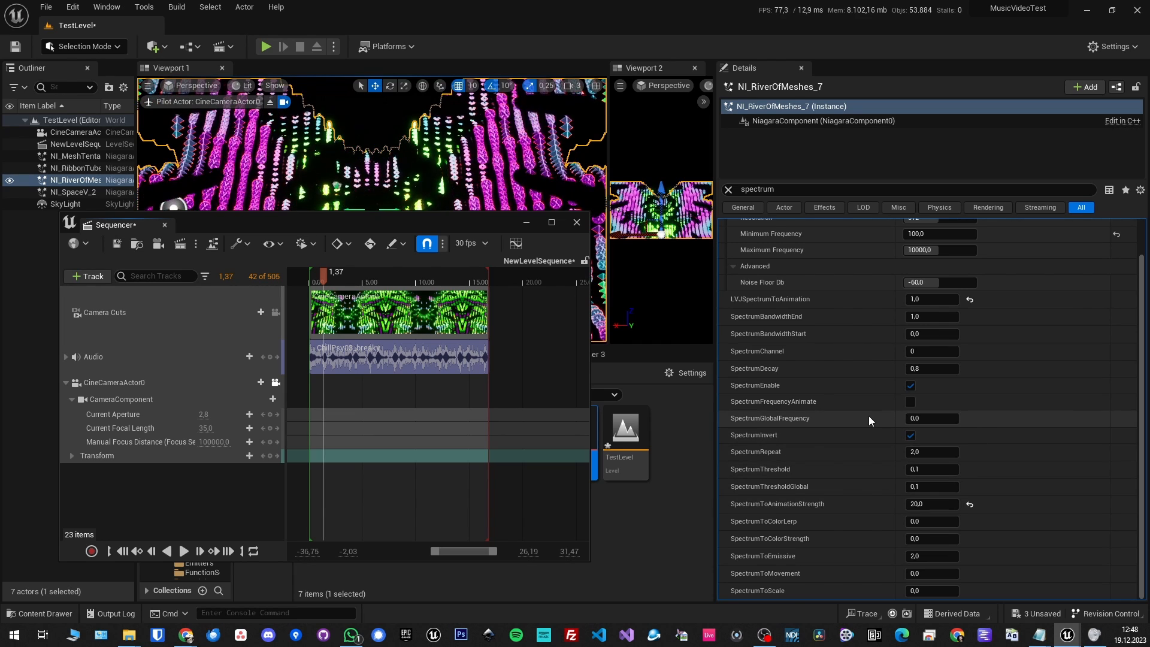
pyautogui.scroll(2, 866, 416)
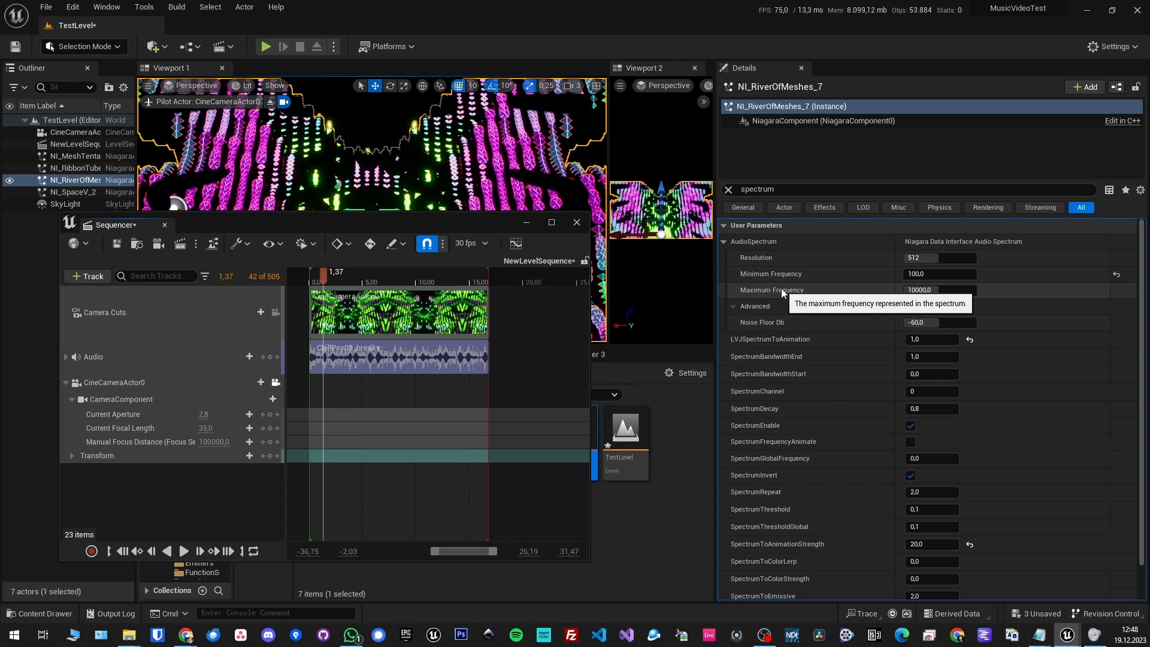
pyautogui.scroll(-2, 872, 470)
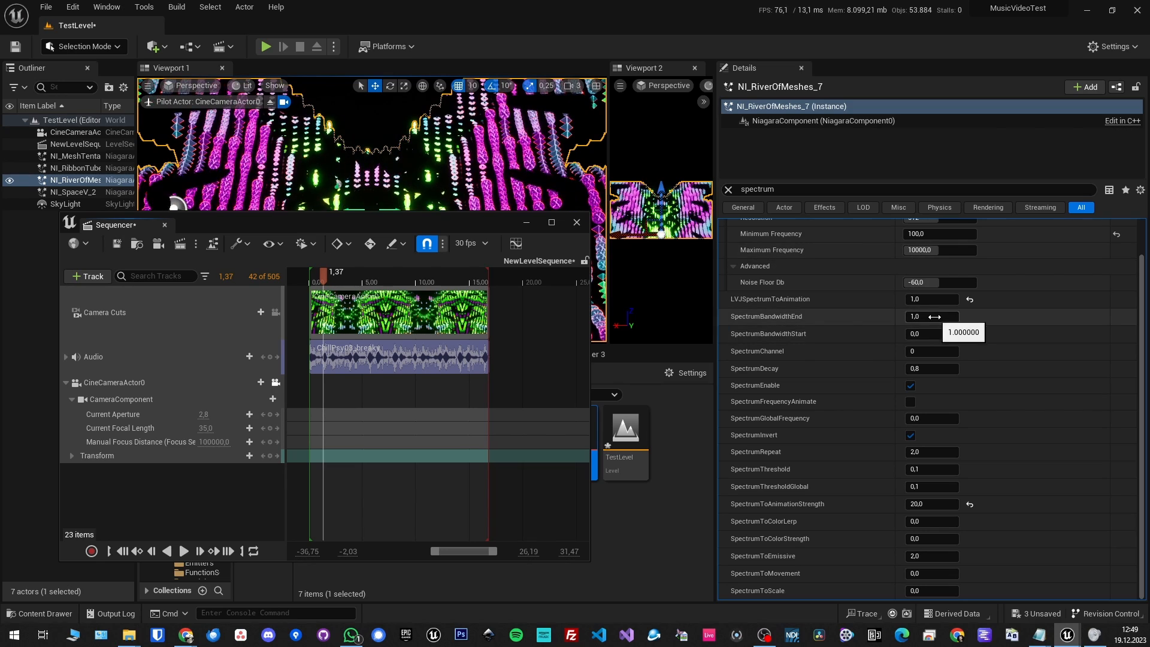
pyautogui.moveTo(482, 225); pyautogui.dragTo(527, 391)
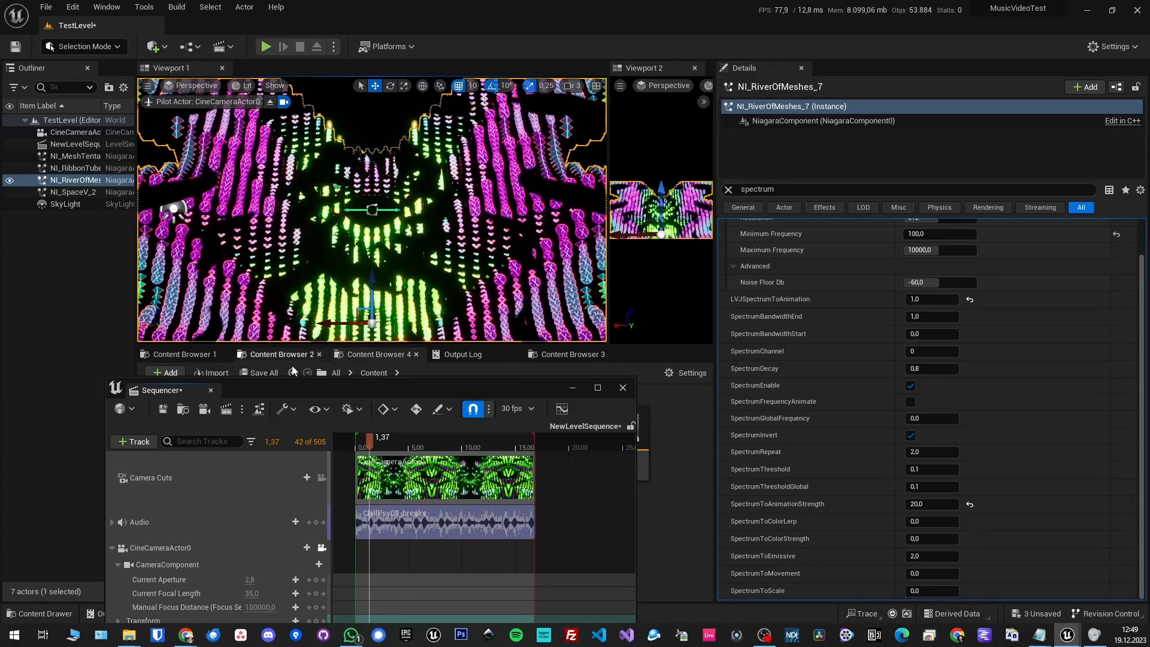
# Filter NI_RiverOfMeshes_7's properties by "thresh", move the Sequencer window clear of the viewport, and play the sequence
pyautogui.moveTo(316, 385); pyautogui.dragTo(282, 314)
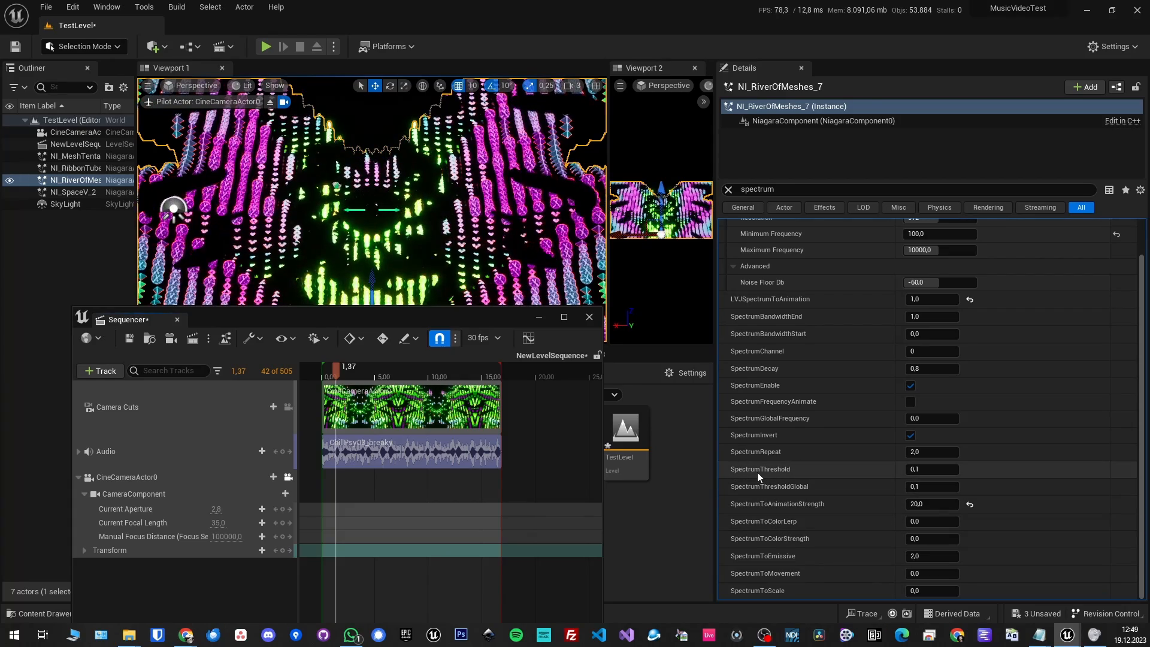
pyautogui.click(815, 190)
pyautogui.write('thr')
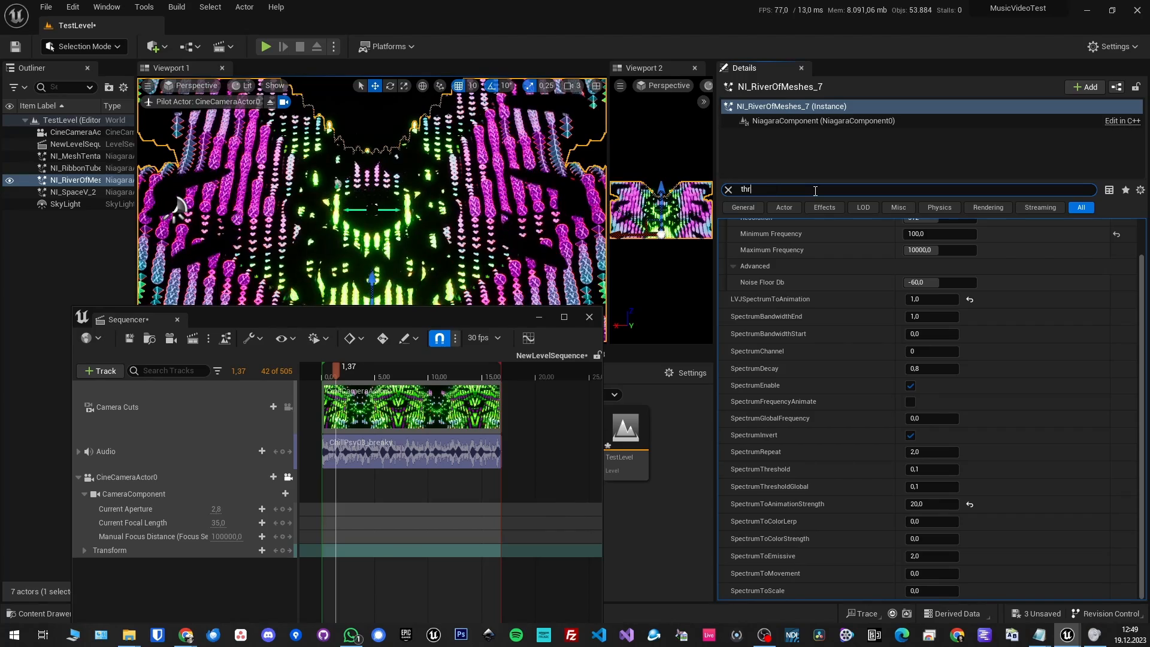
pyautogui.write('esh')
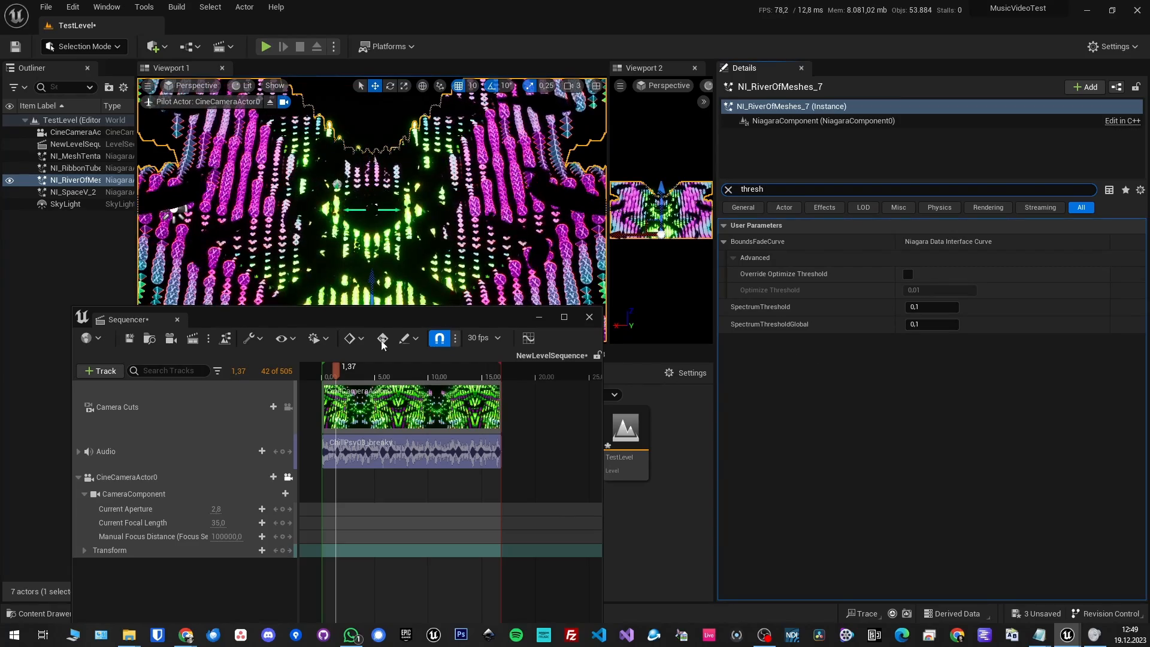
pyautogui.moveTo(382, 318); pyautogui.dragTo(330, 361)
pyautogui.click(175, 552)
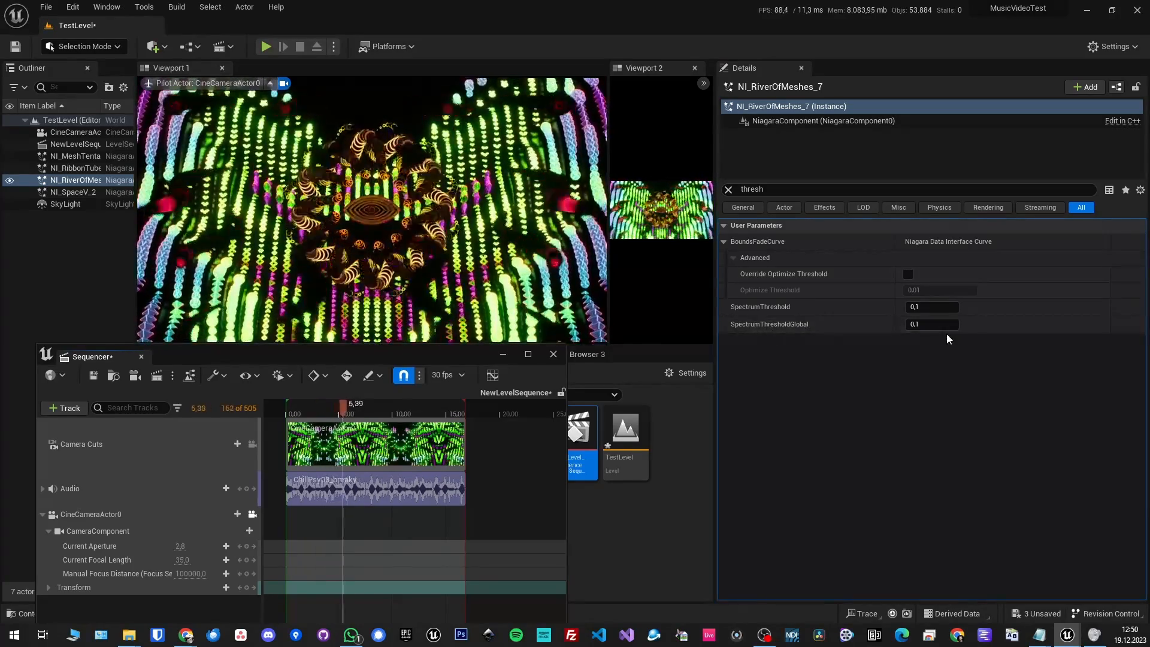
# Try SpectrumThresholdGlobal at 0.5, 0.3 and 0.2 while the sequence plays
pyautogui.click(933, 325)
pyautogui.write('0,5')
pyautogui.press('Return')
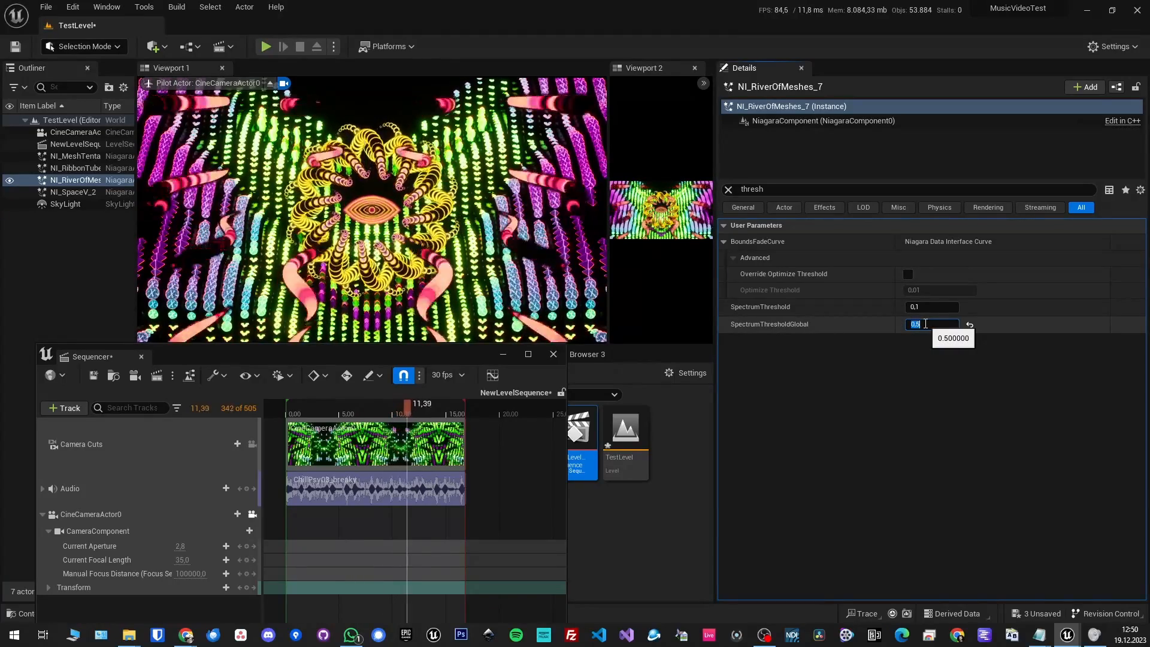
pyautogui.write('0,3')
pyautogui.press('Return')
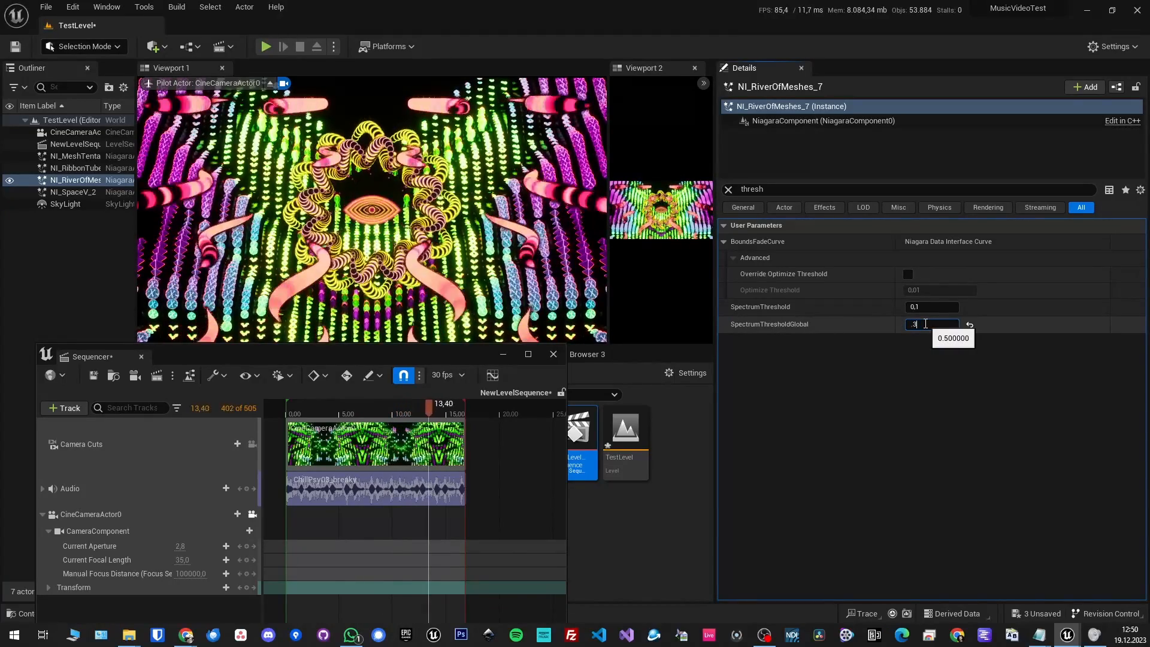
pyautogui.write('0,2')
pyautogui.press('Return')
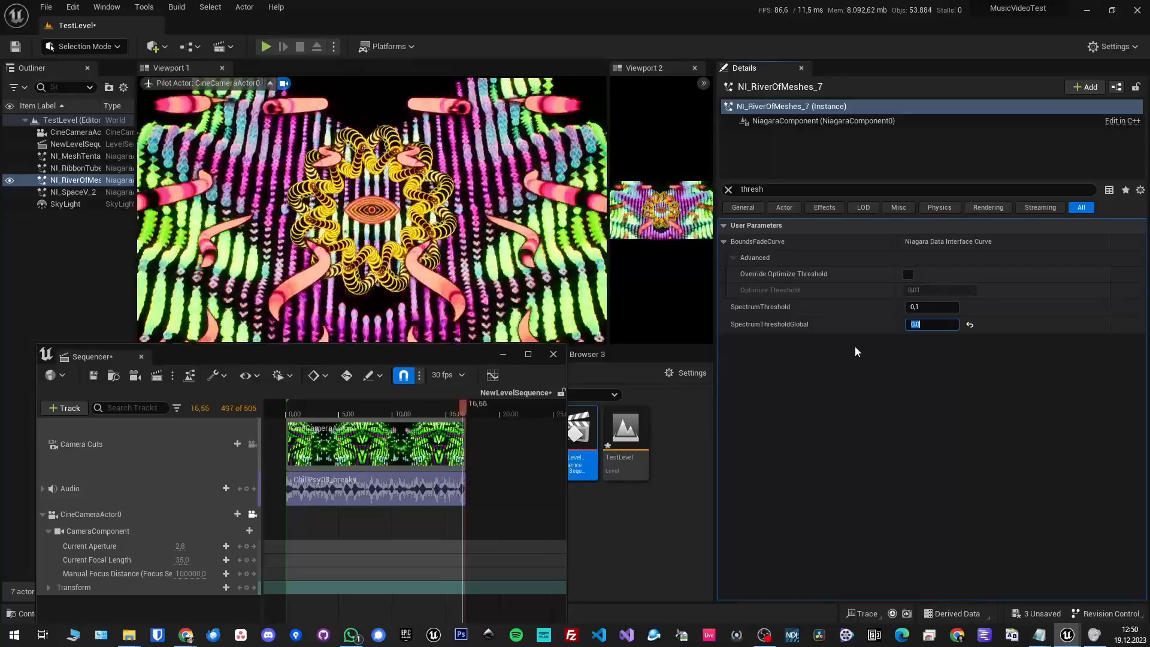
# Set both SpectrumThresholdGlobal and SpectrumThreshold of NI_RiverOfMeshes_7 to 0.1
pyautogui.write('0,1')
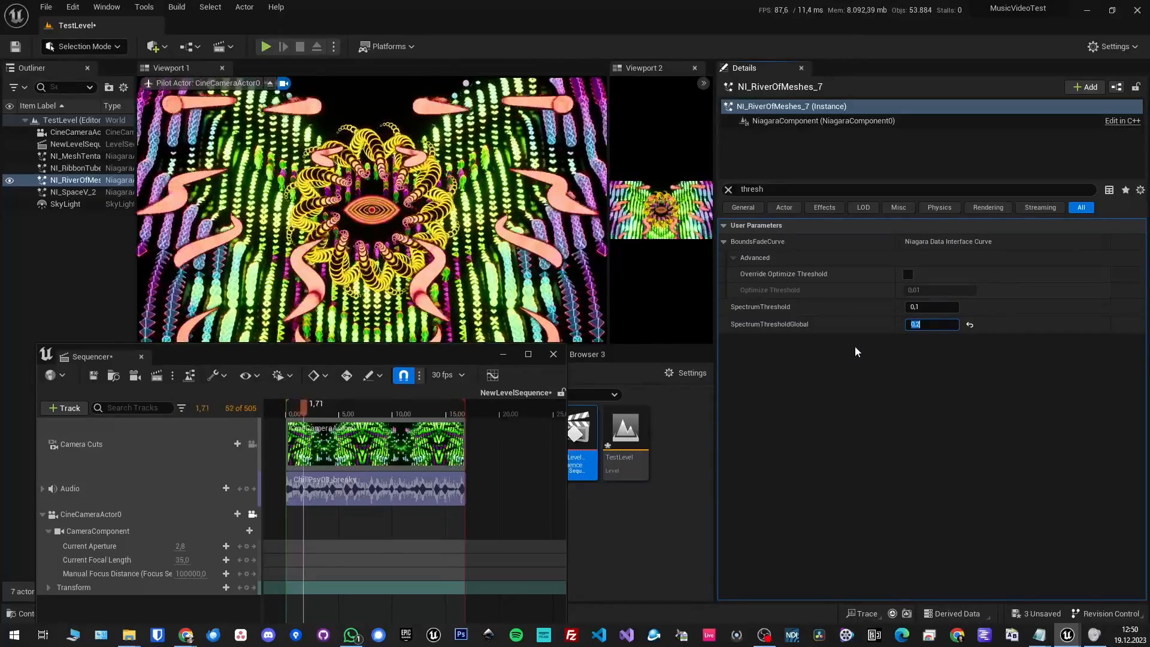
pyautogui.press('Return')
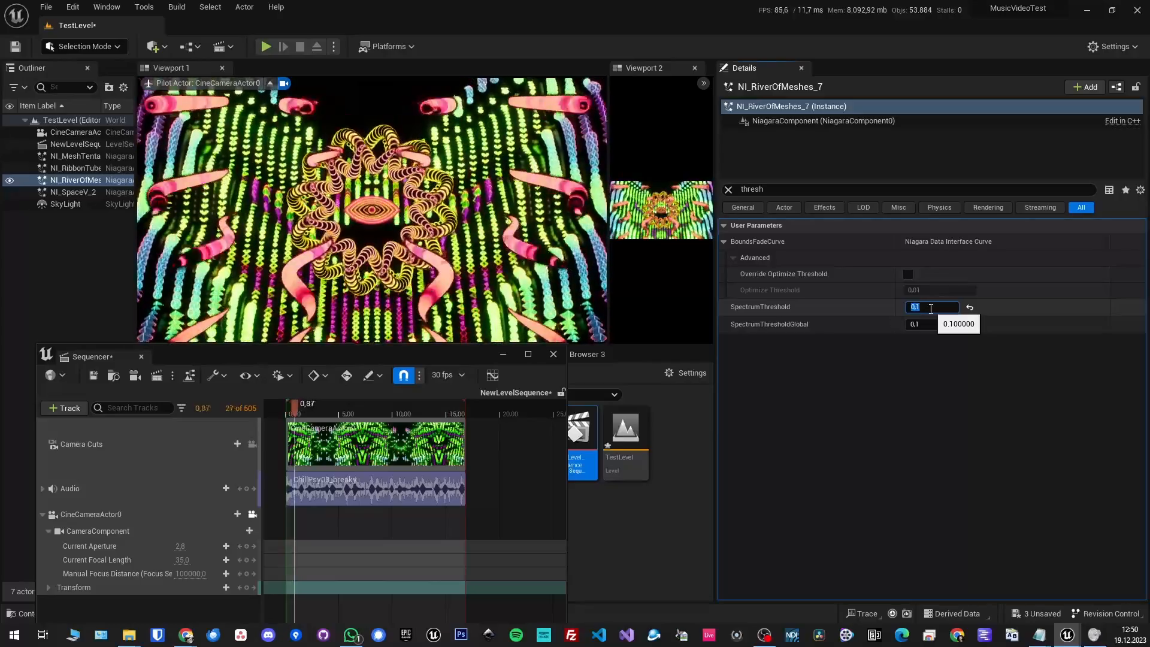
pyautogui.press('Return')
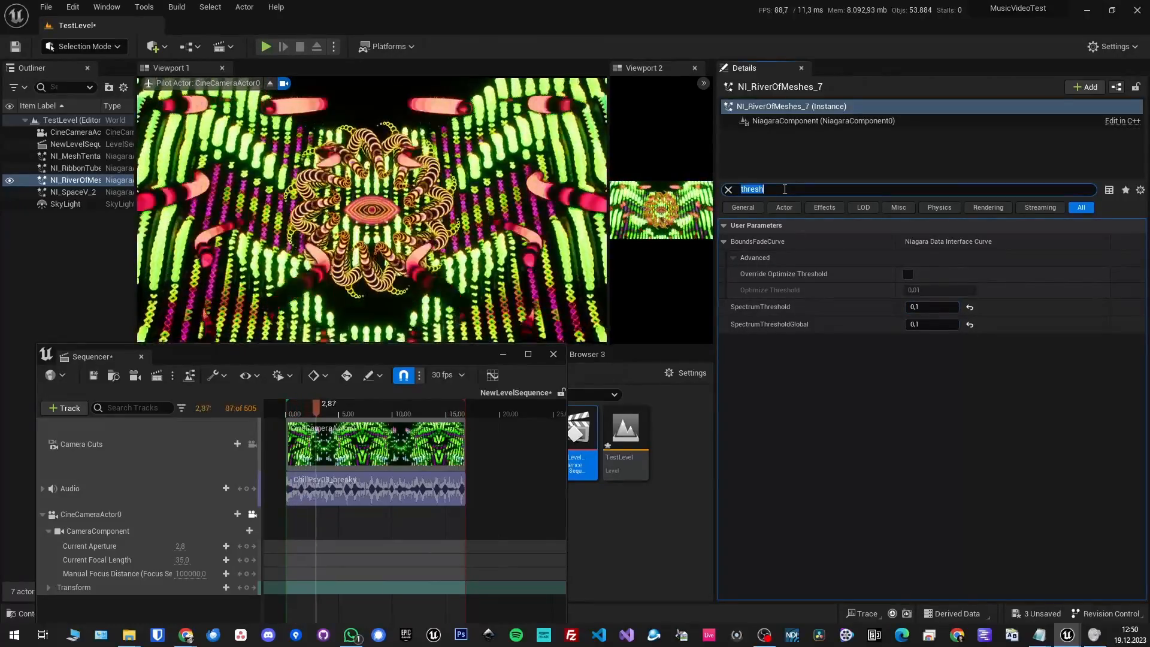
# Find SpectrumDecay of NI_RiverOfMeshes_7, test it at 0 during playback, return it to 0.8, and clear the property filter
pyautogui.write('decay')
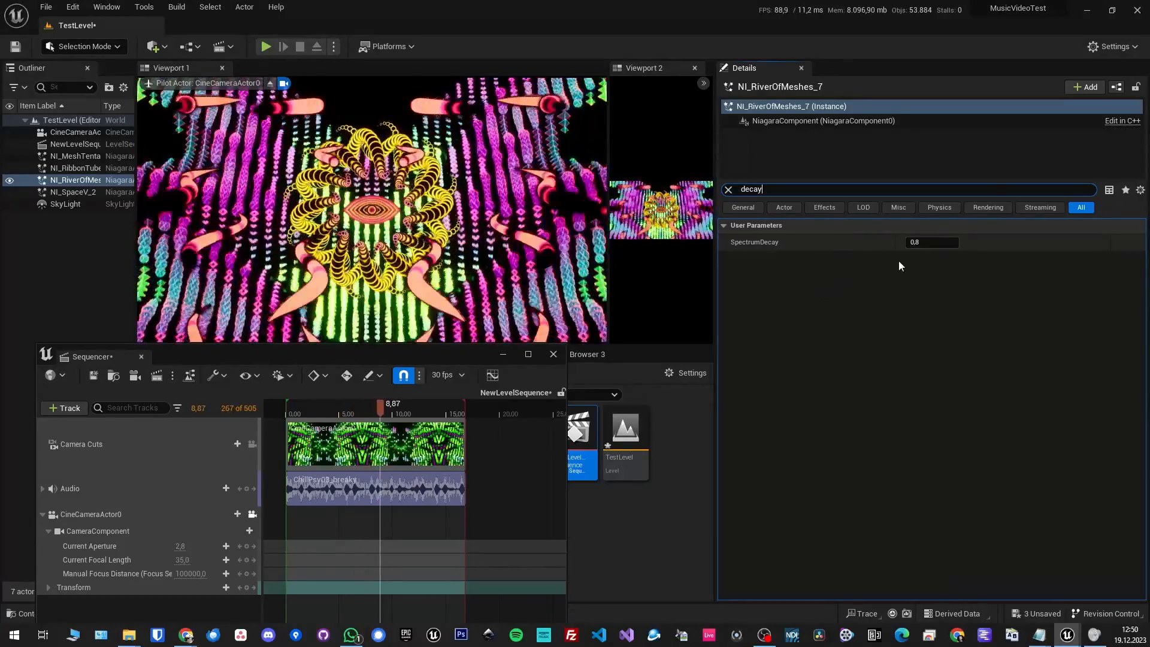
pyautogui.click(930, 245)
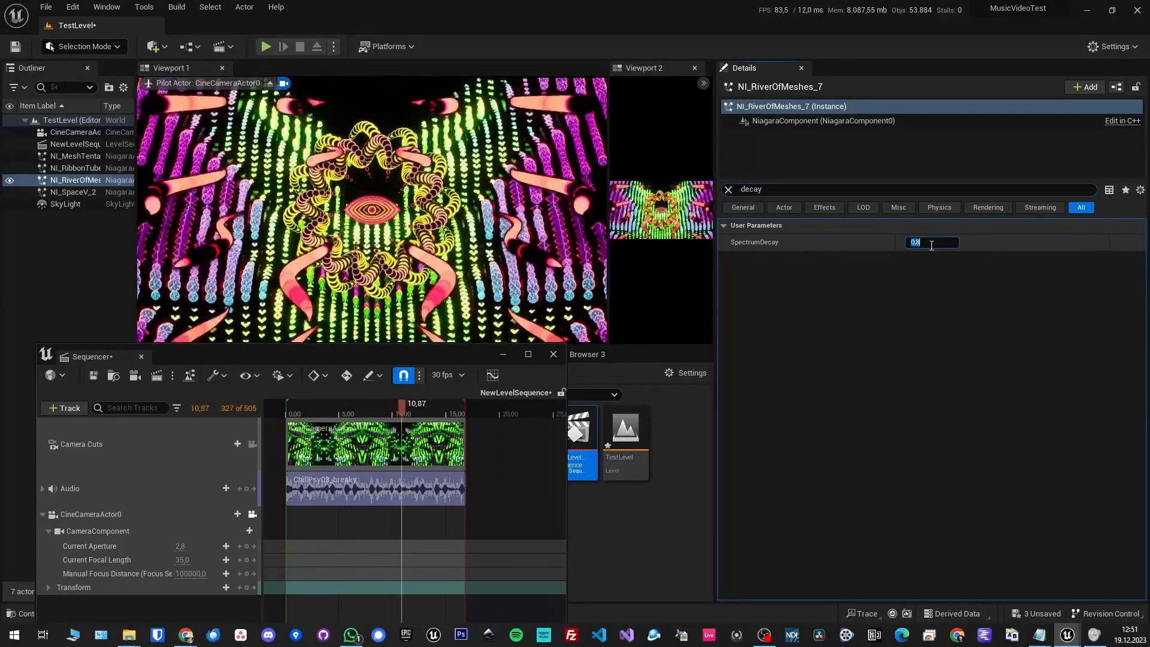
pyautogui.write('0')
pyautogui.press('Return')
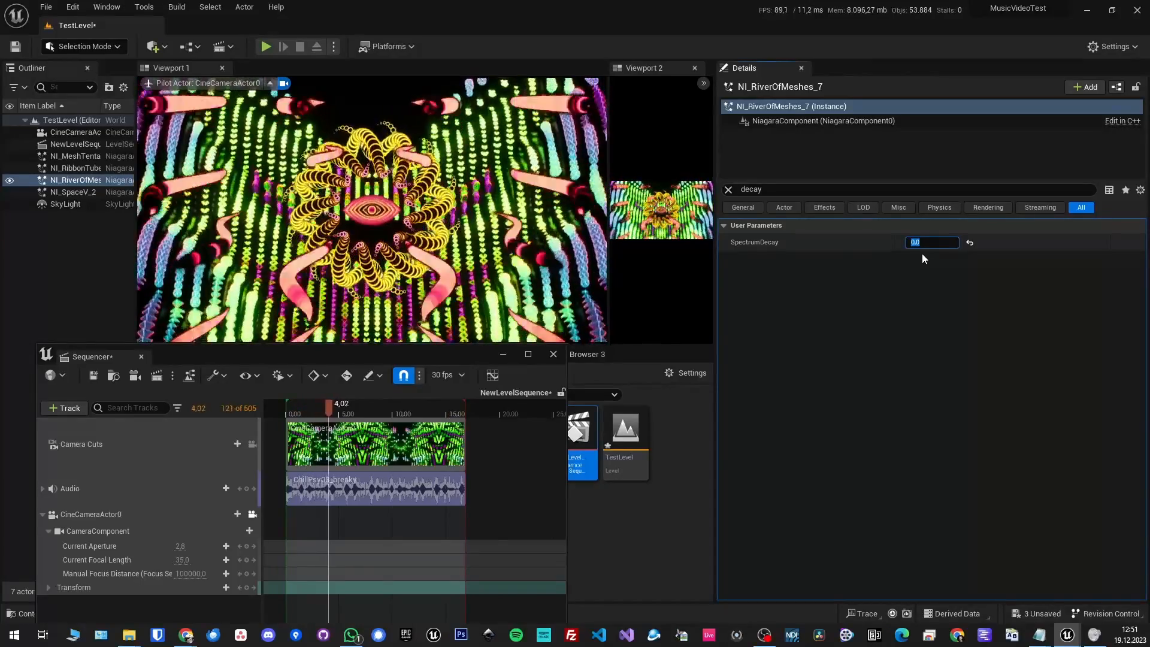
pyautogui.press('Return')
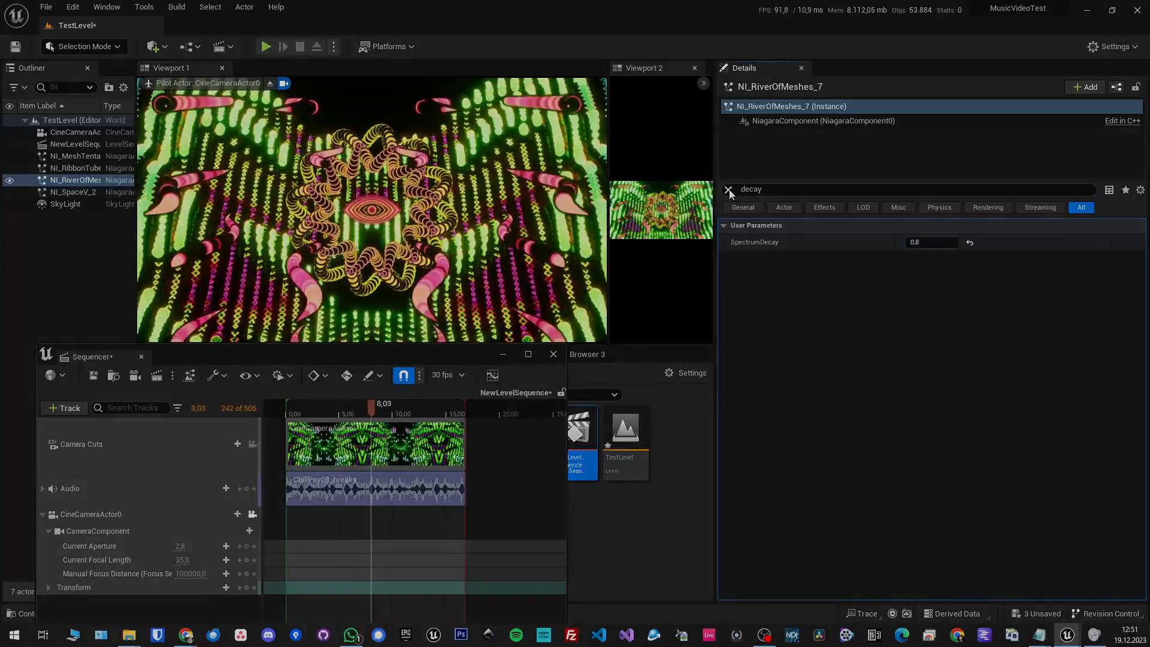
pyautogui.click(729, 190)
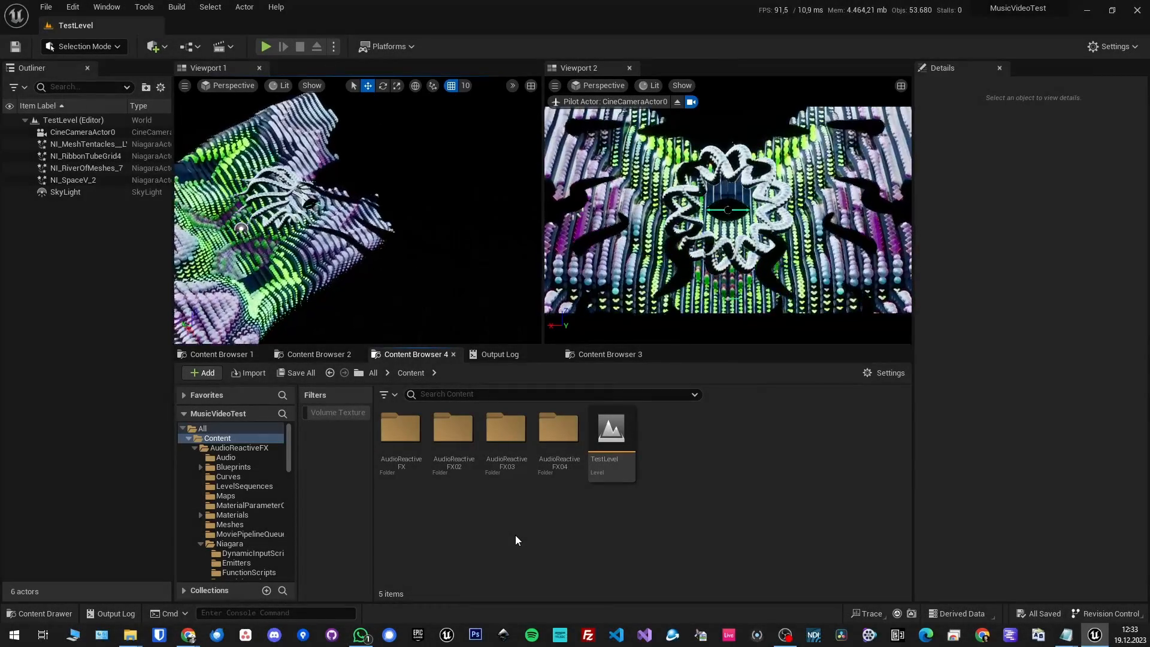
# Create a cinematic Level Sequence asset in the Content folder
pyautogui.rightClick(480, 529)
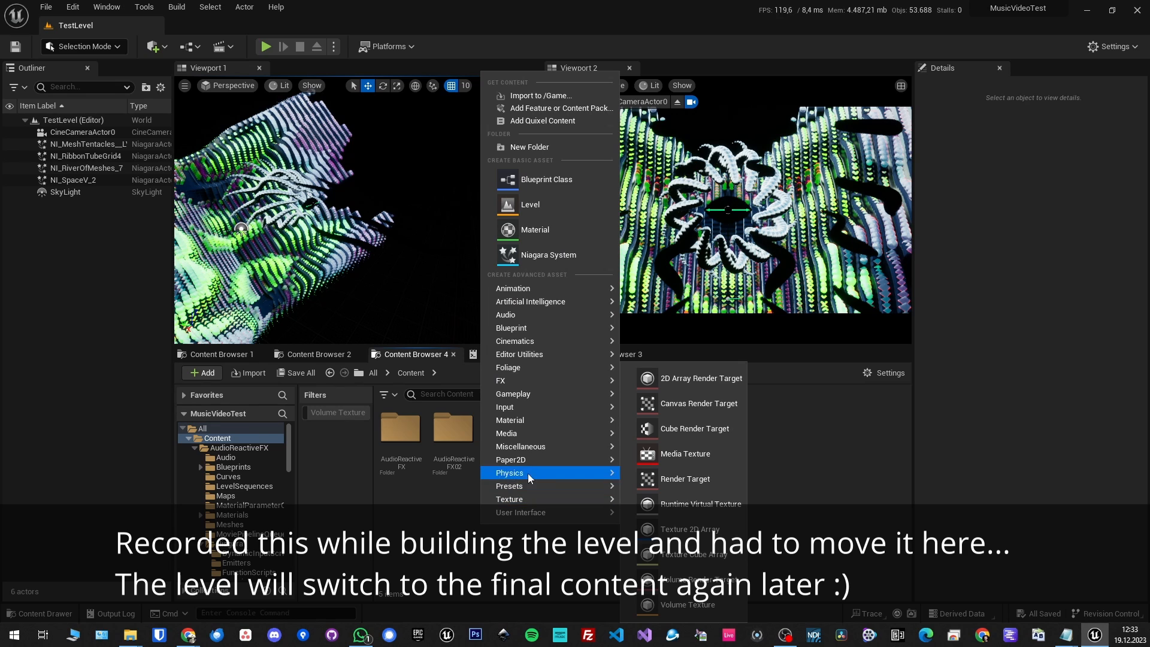
pyautogui.moveTo(539, 347)
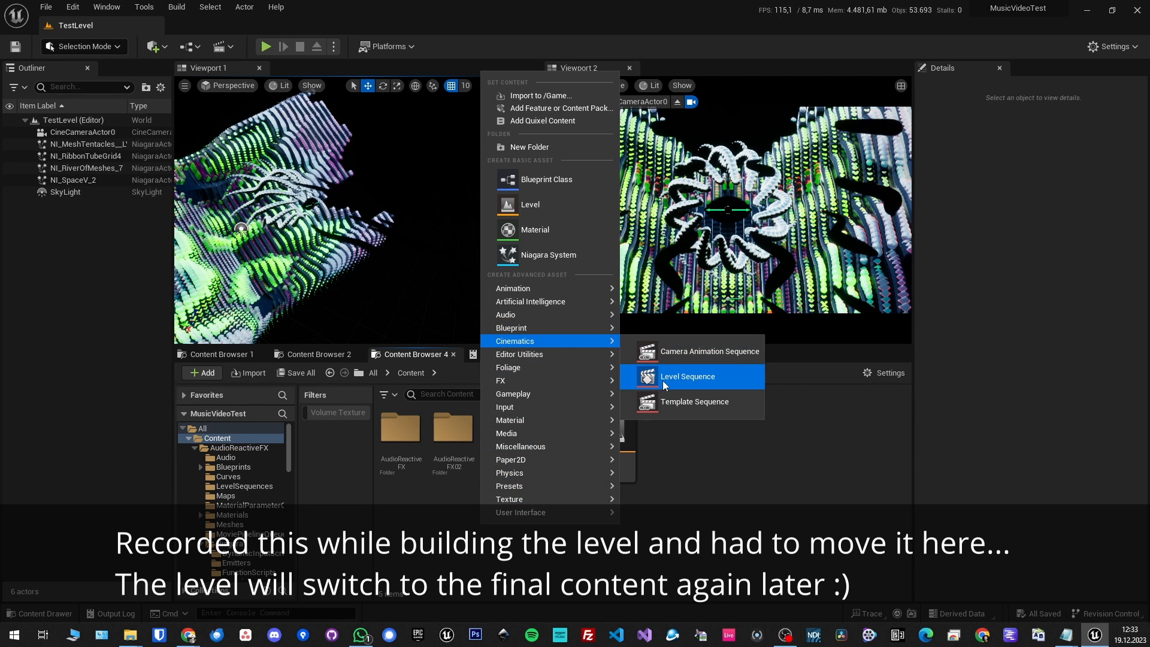
pyautogui.click(681, 379)
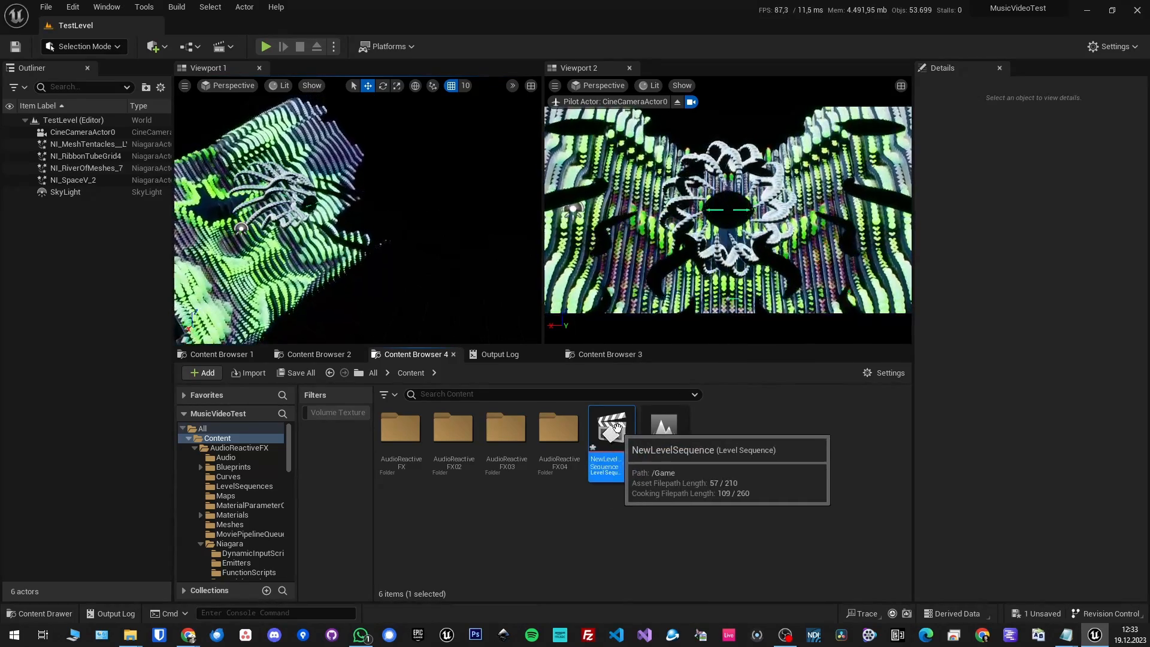
# Place the new level sequence in Viewport 1, reset its location to 0, 0, 0, and reselect it
pyautogui.moveTo(621, 423); pyautogui.dragTo(408, 291)
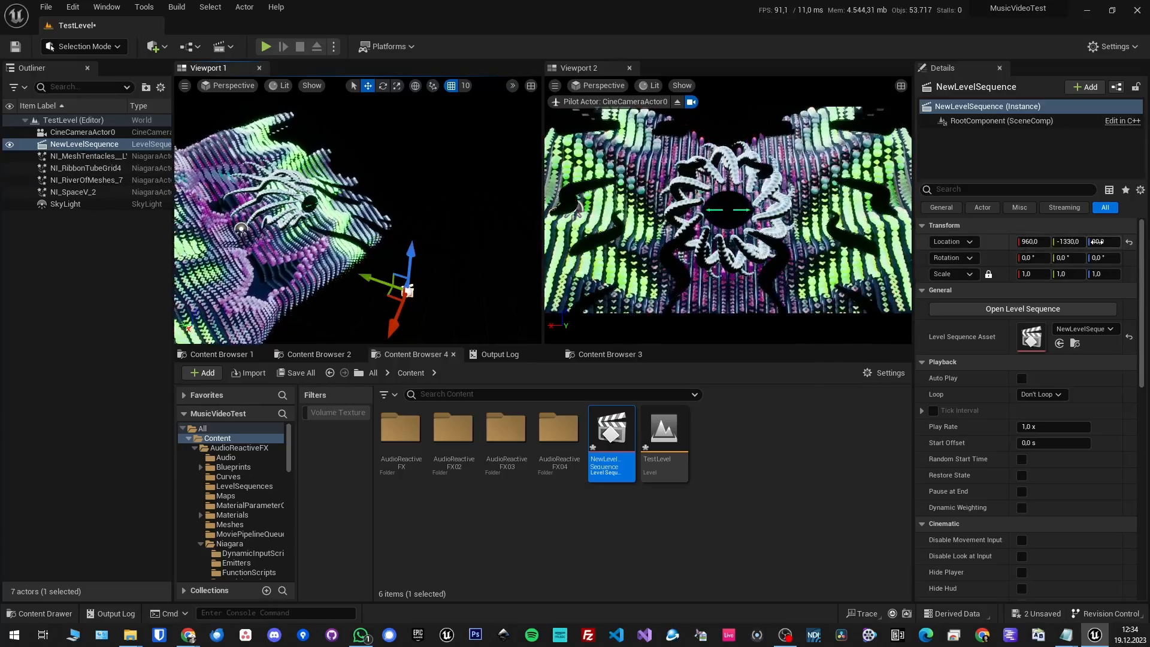
pyautogui.click(1129, 241)
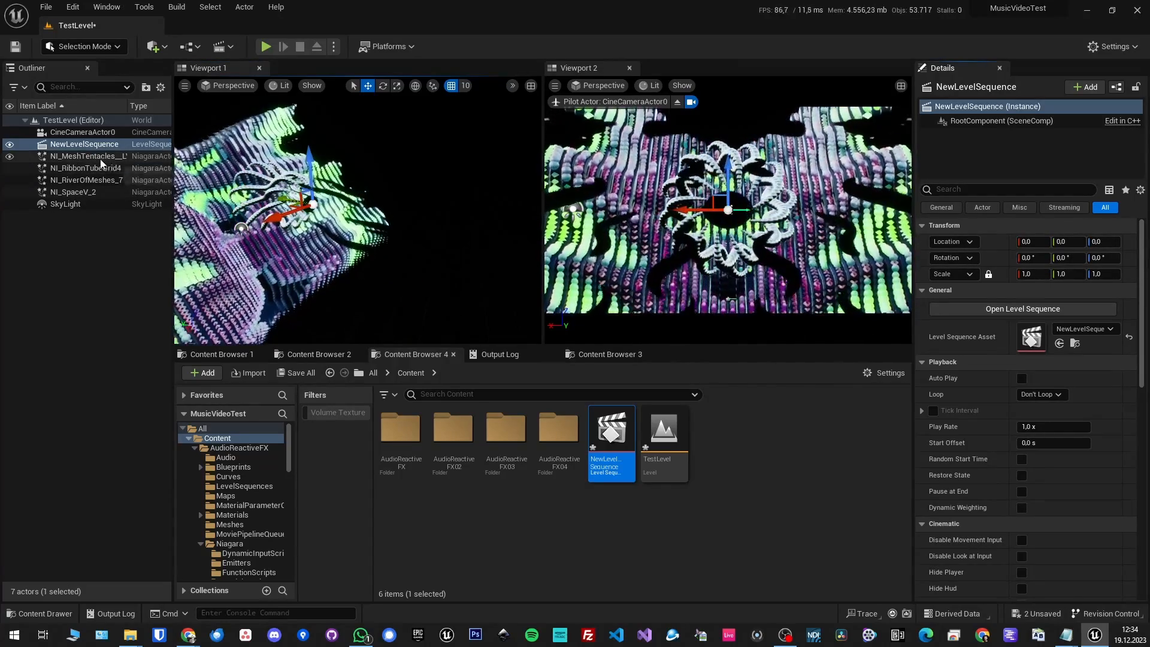
pyautogui.click(89, 263)
pyautogui.click(103, 149)
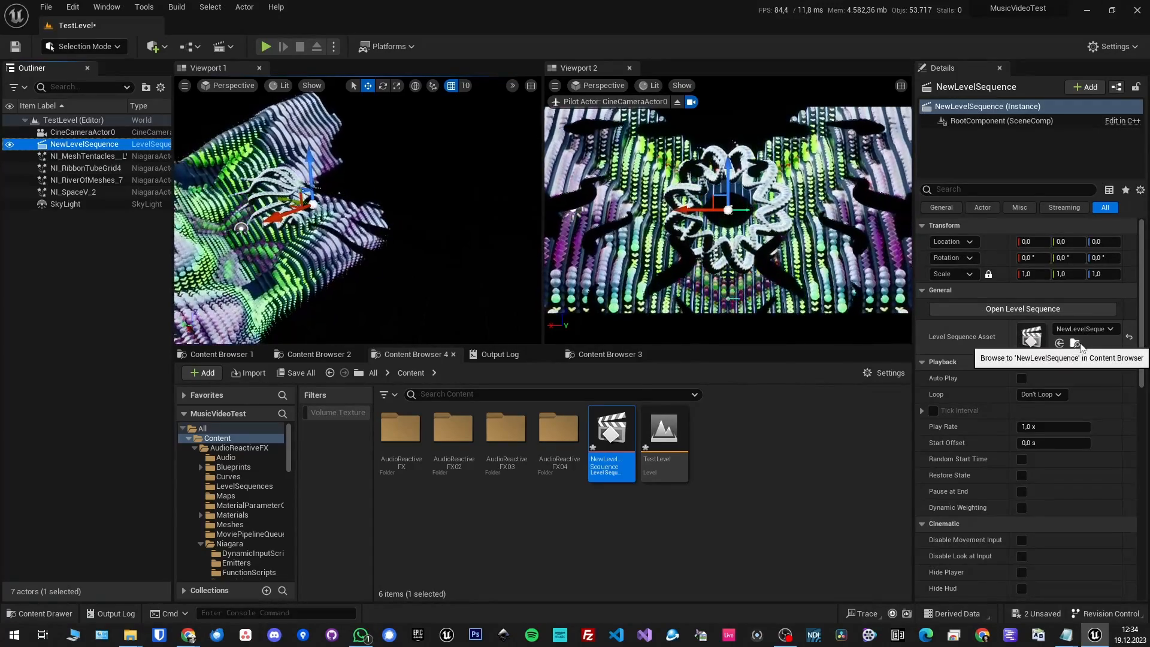
# Open the AudioReactiveFX03 folder, and browse from the NewLevelSequence actor's properties back to its sequence asset
pyautogui.click(497, 431)
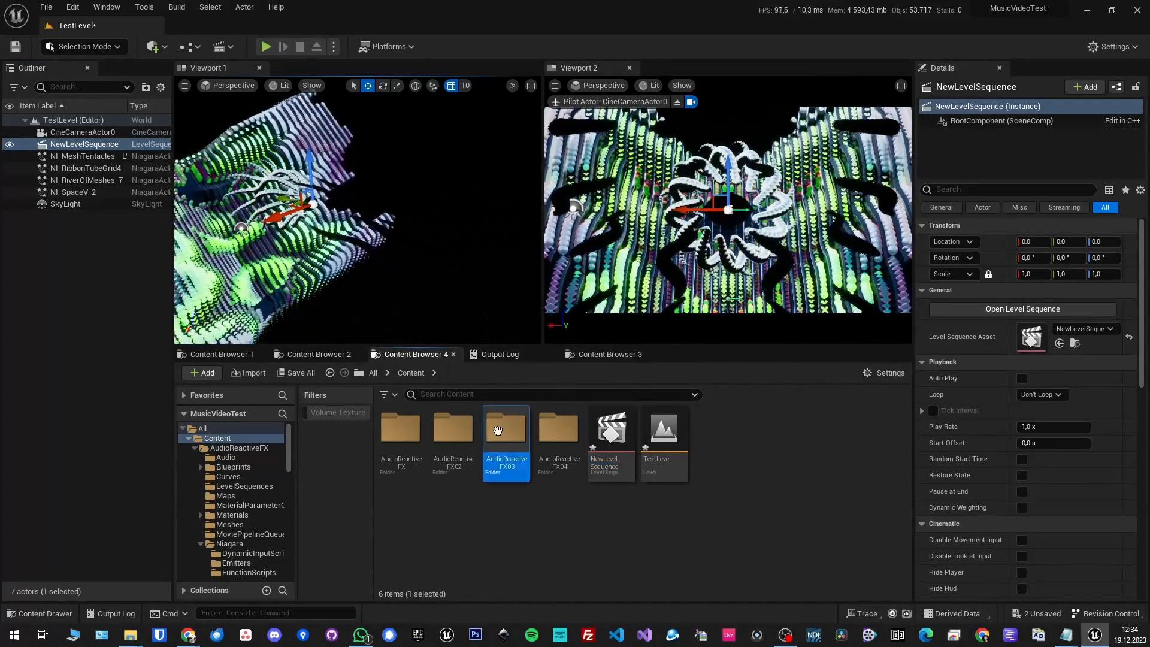
pyautogui.doubleClick(498, 431)
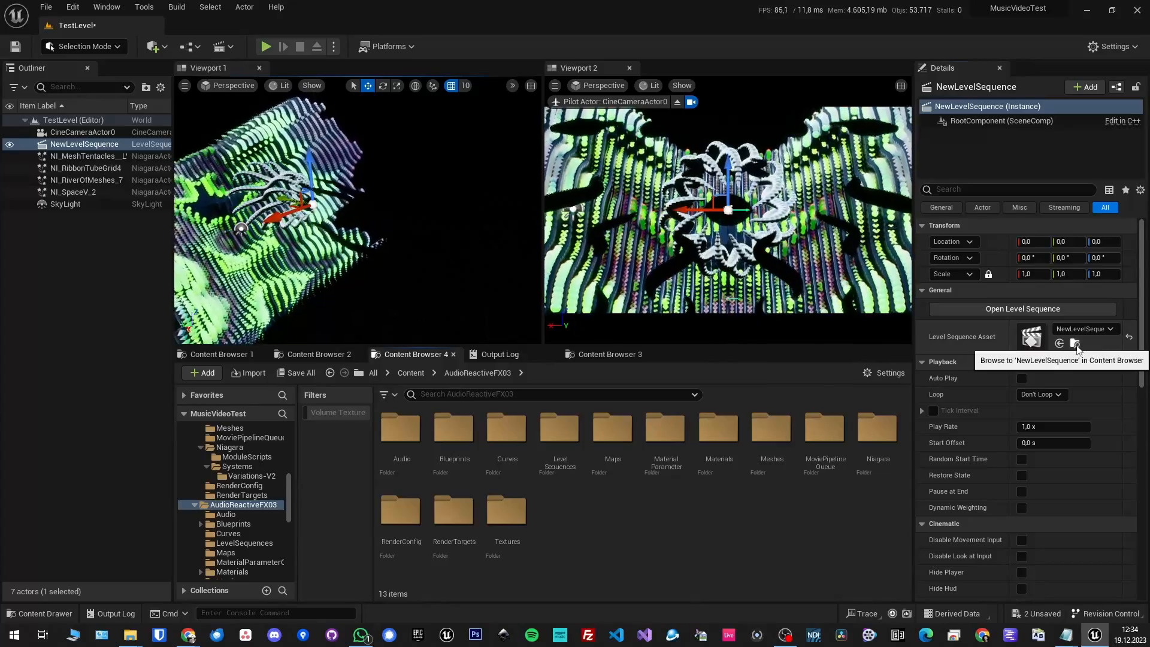
pyautogui.click(1075, 345)
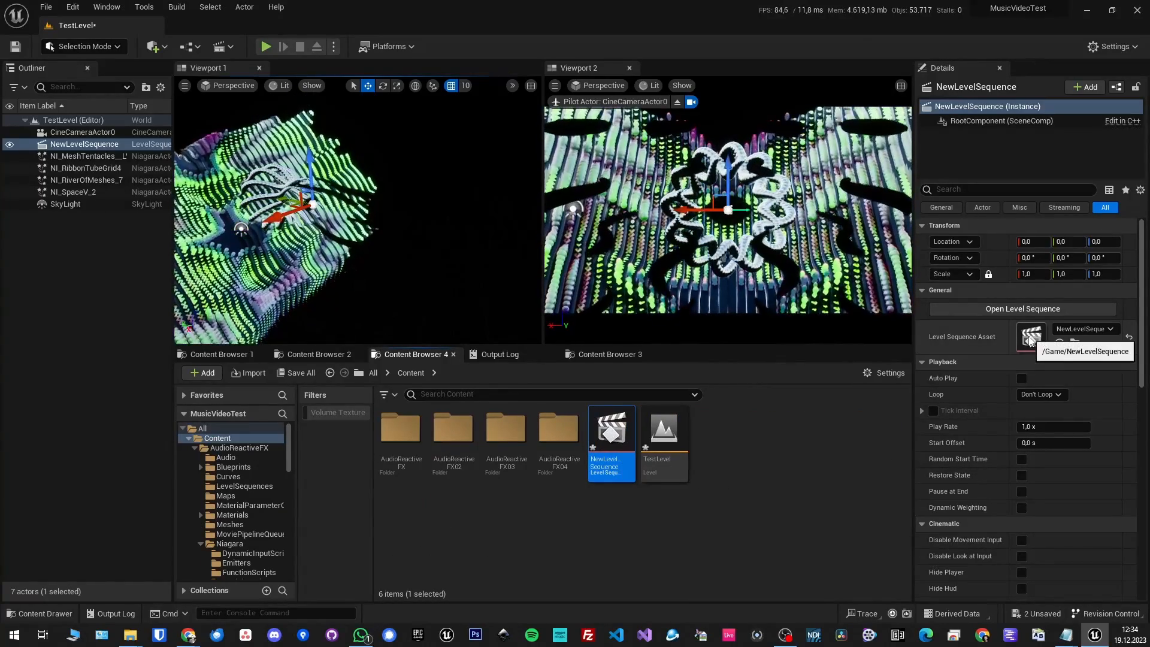
# Open the actor's level sequence asset in Sequencer, and shrink it to a small floating window over the level editor
pyautogui.doubleClick(1030, 338)
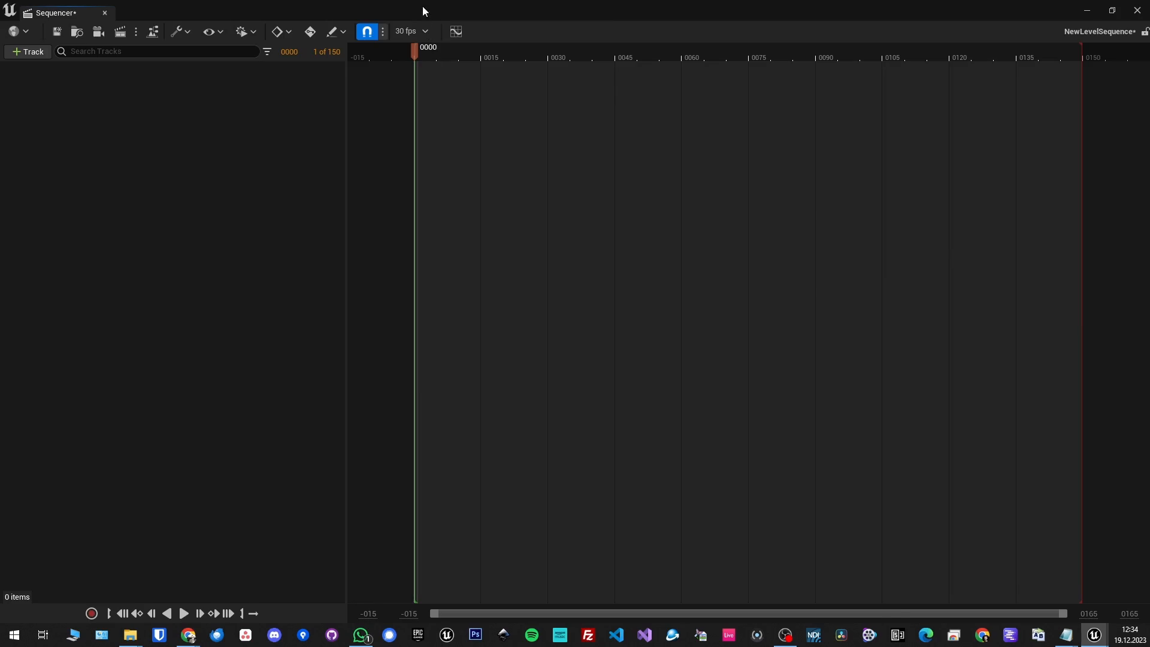
pyautogui.moveTo(422, 7); pyautogui.dragTo(473, 186)
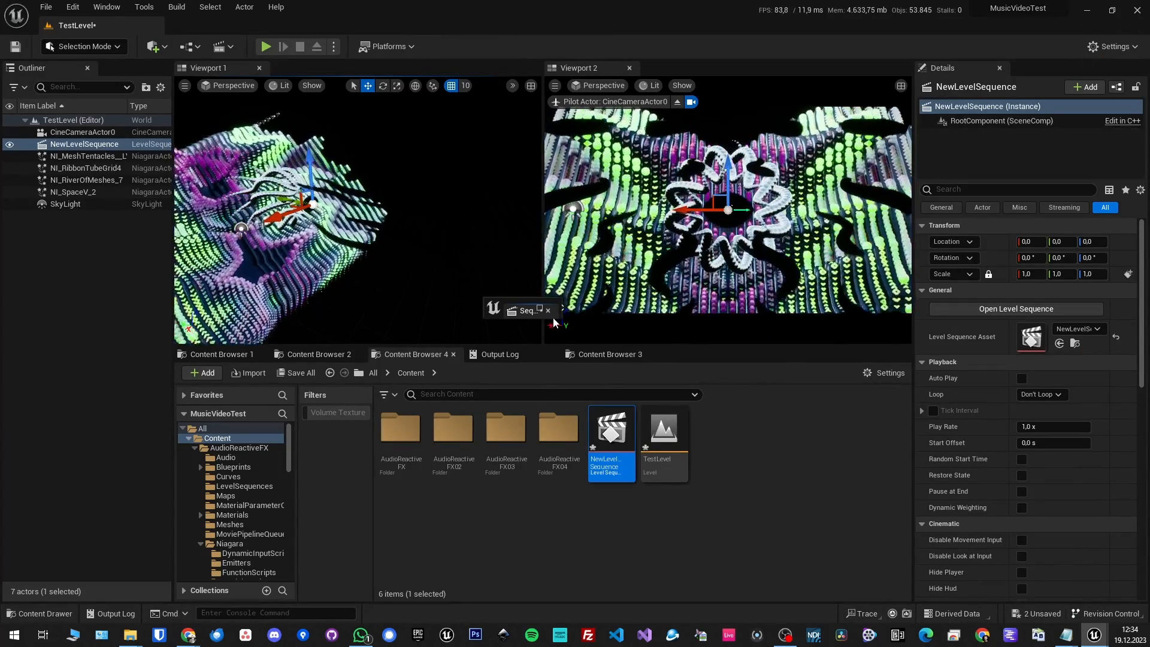
pyautogui.moveTo(562, 318); pyautogui.dragTo(863, 511)
pyautogui.moveTo(698, 309); pyautogui.dragTo(631, 318)
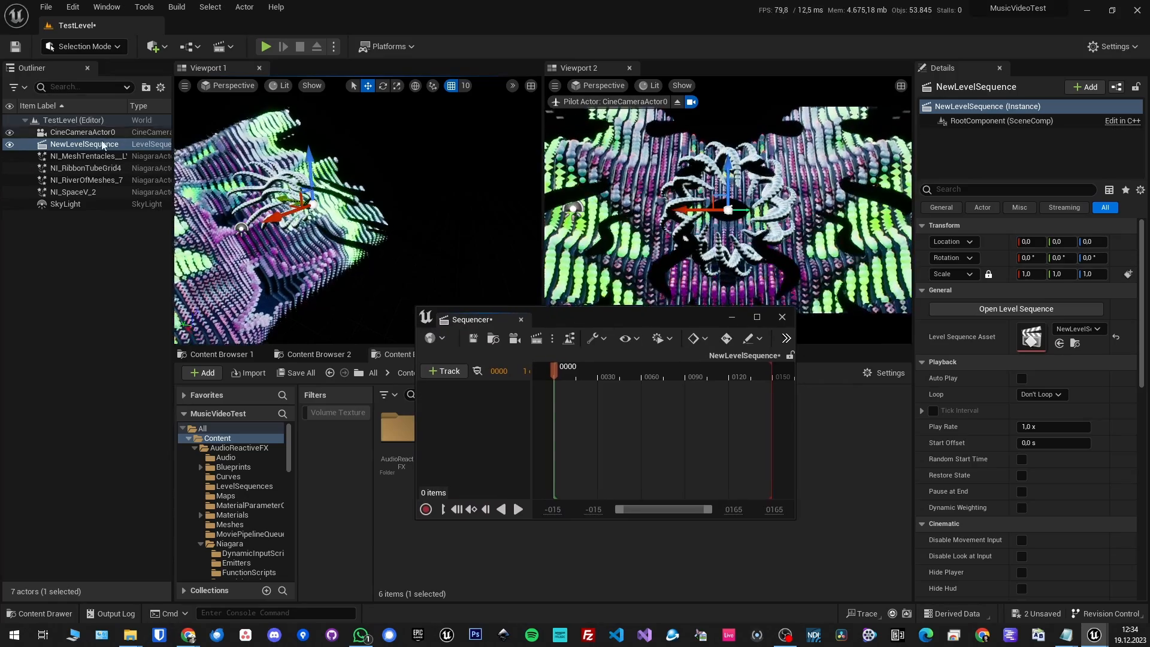
# Save the level, and restore and resize the editor window so ChillPsy03_breaky.wav on the desktop is accessible
pyautogui.click(13, 51)
pyautogui.click(372, 9)
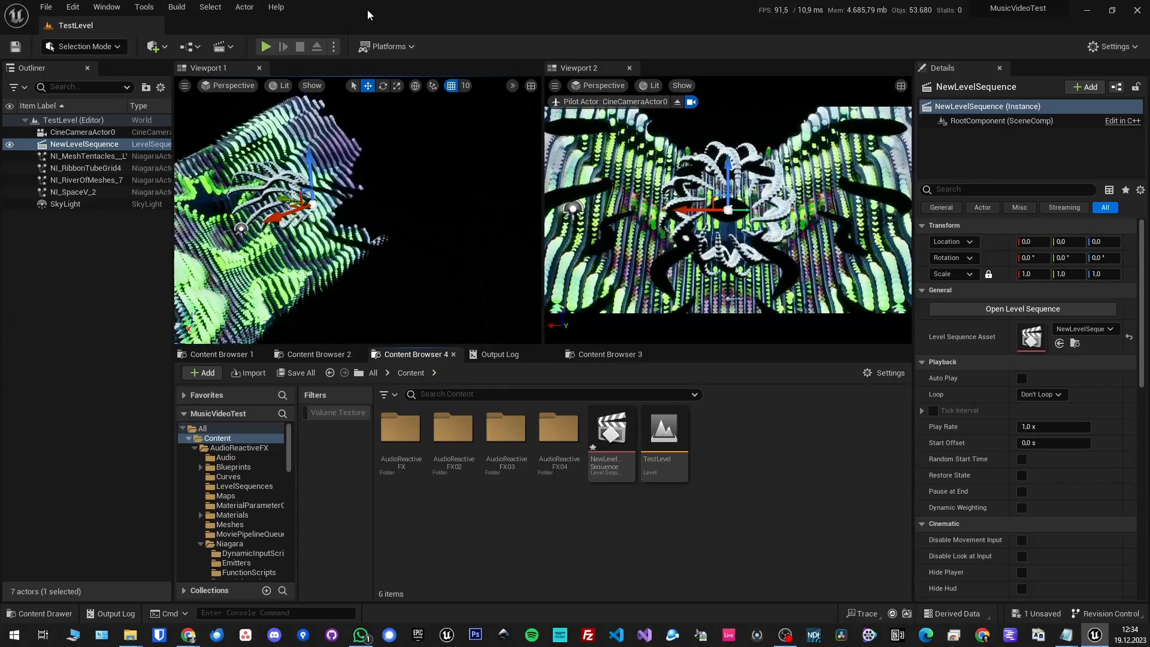
pyautogui.doubleClick(367, 9)
pyautogui.moveTo(416, 41); pyautogui.dragTo(626, 131)
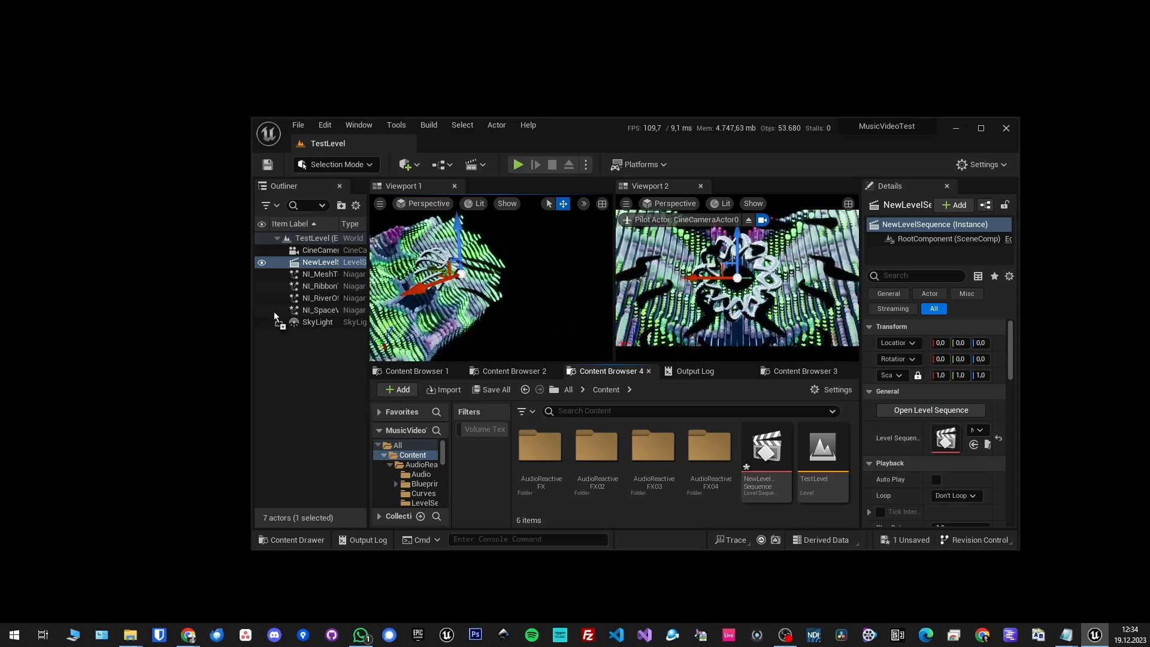
pyautogui.moveTo(106, 208)
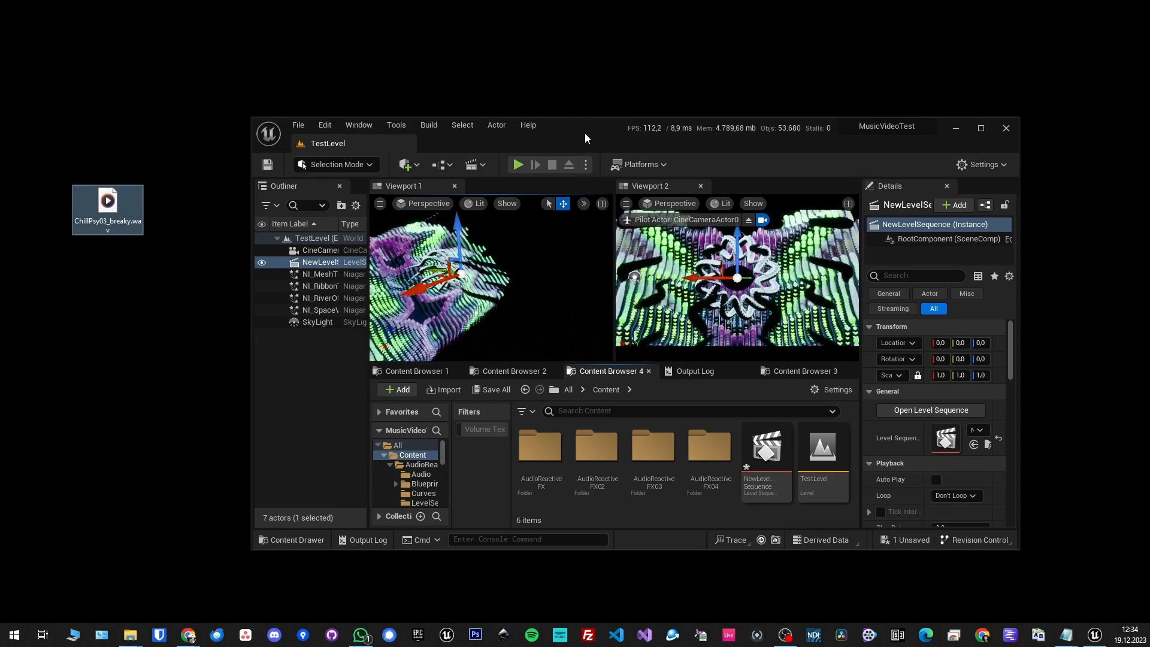
pyautogui.moveTo(585, 133); pyautogui.dragTo(561, 81)
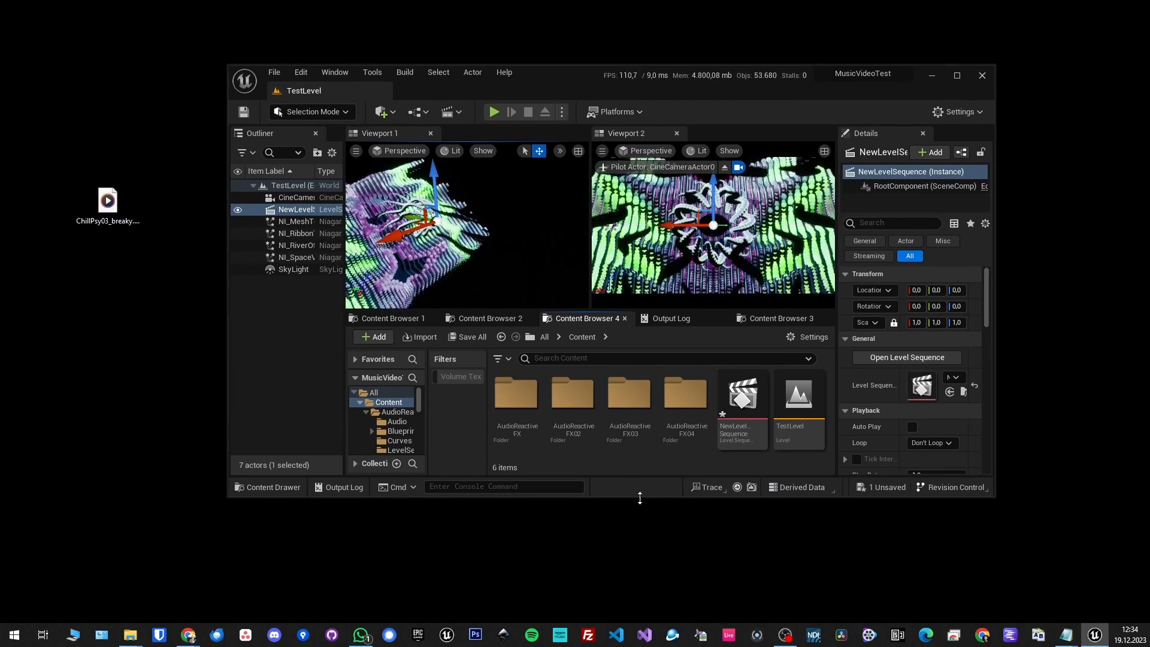
pyautogui.moveTo(639, 498); pyautogui.dragTo(632, 568)
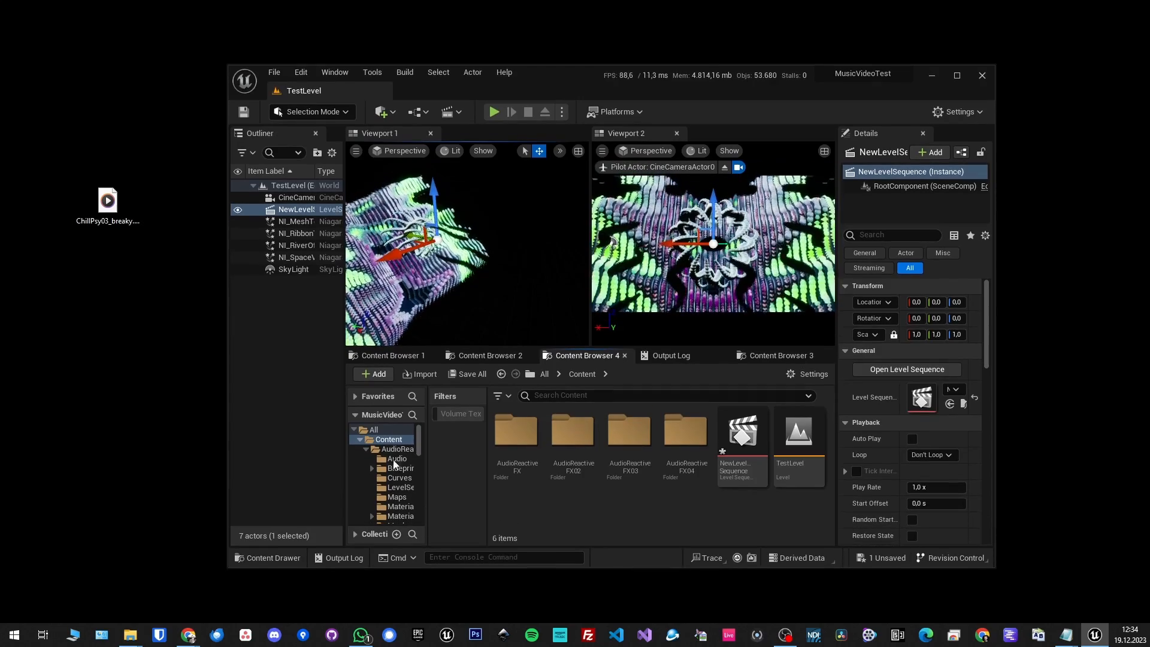
# Import ChillPsy03_breaky.wav from the desktop into the Content folder, and maximize the editor window again
pyautogui.moveTo(445, 445); pyautogui.dragTo(552, 509)
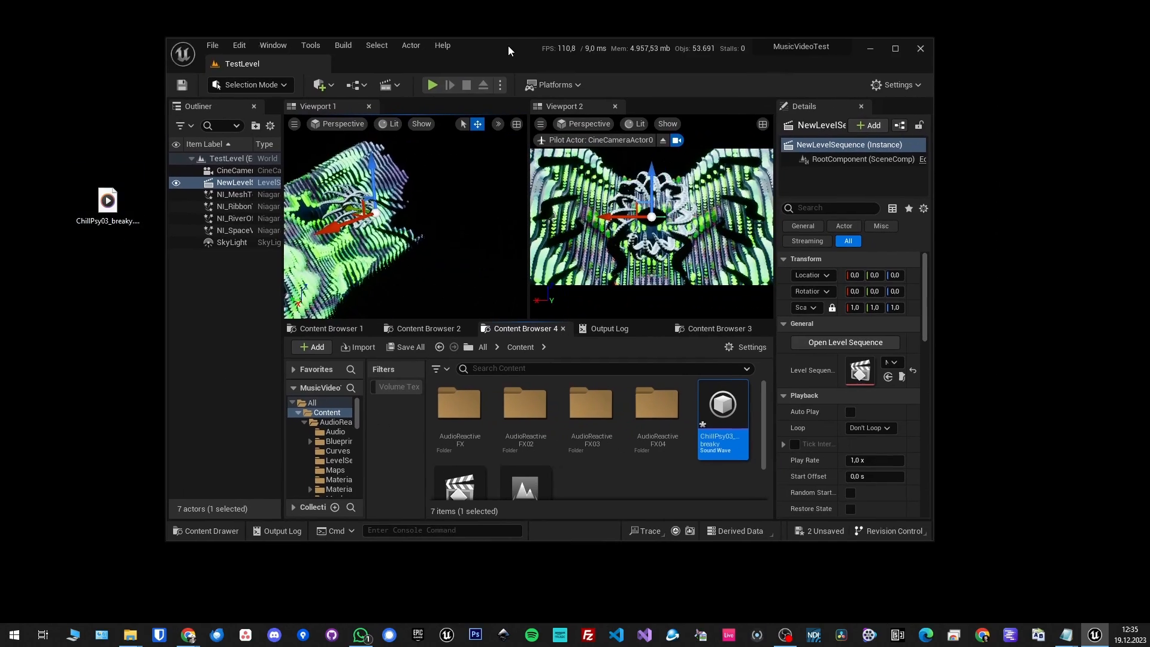
pyautogui.moveTo(570, 73); pyautogui.dragTo(506, 45)
pyautogui.doubleClick(507, 45)
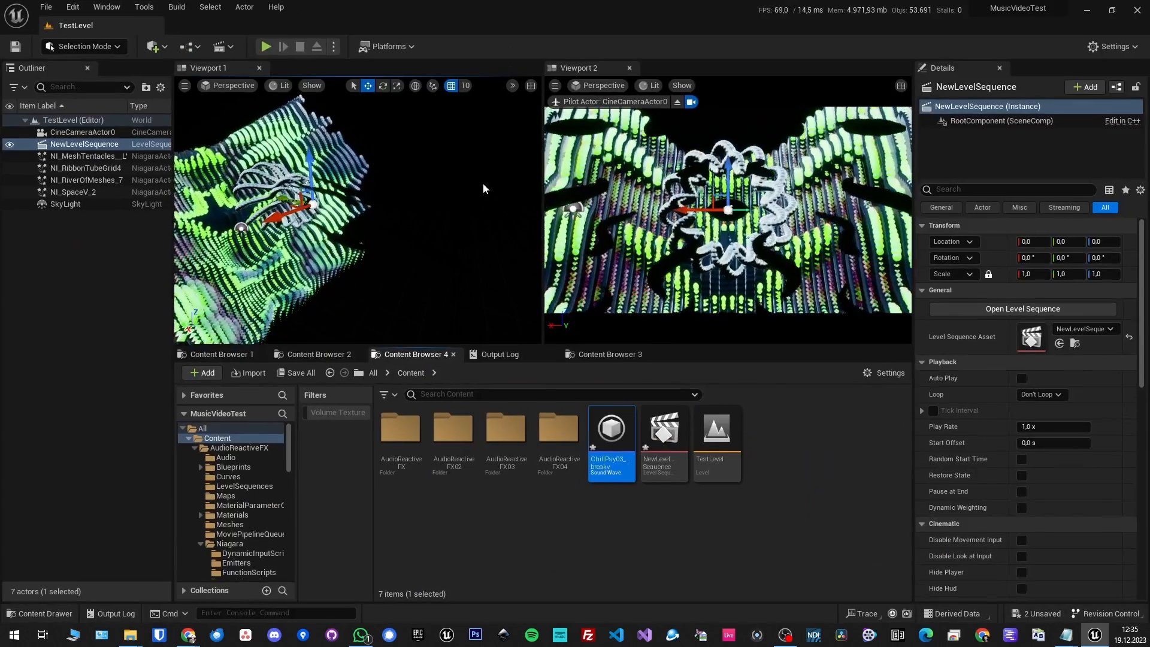
pyautogui.click(537, 531)
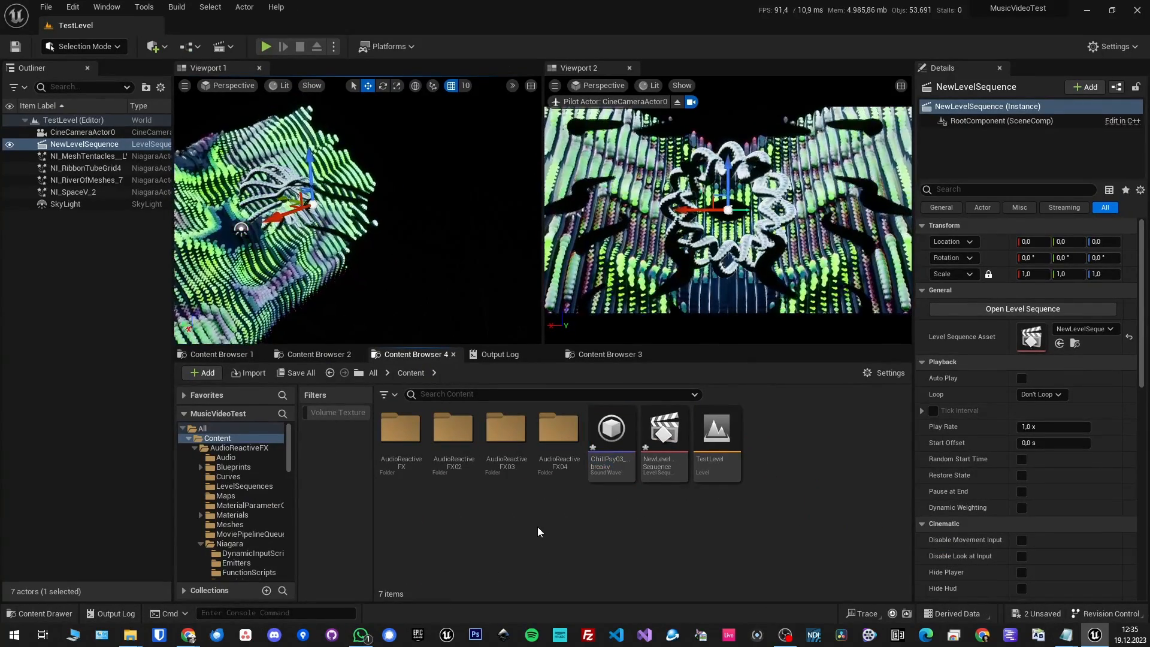
# Open NewLevelSequence in an enlarged, repositioned Sequencer window and add the ChillPsy03_breaky sound wave to it as an audio track
pyautogui.doubleClick(661, 422)
pyautogui.moveTo(588, 318); pyautogui.dragTo(594, 157)
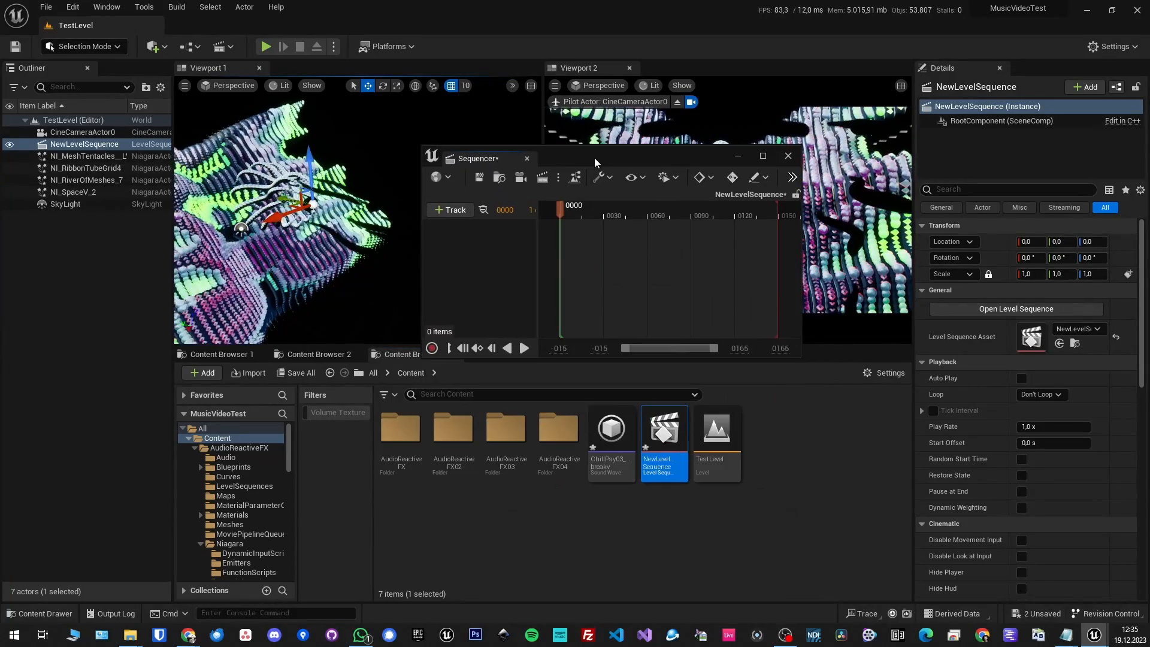
pyautogui.moveTo(801, 357); pyautogui.dragTo(952, 490)
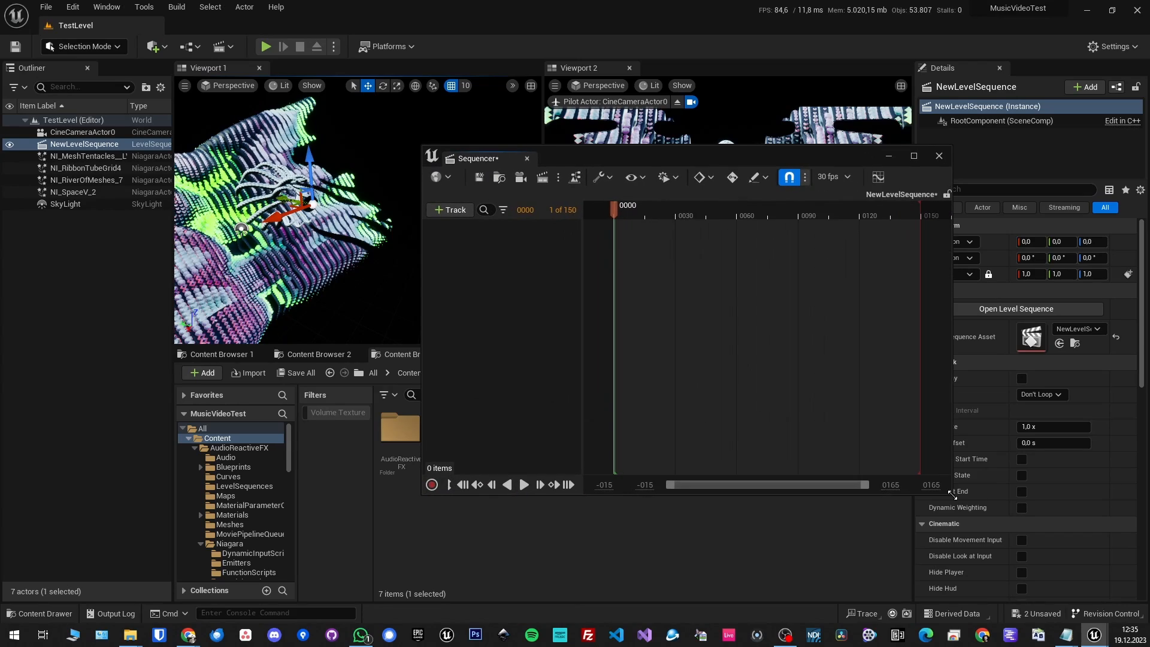
pyautogui.moveTo(624, 151); pyautogui.dragTo(390, 40)
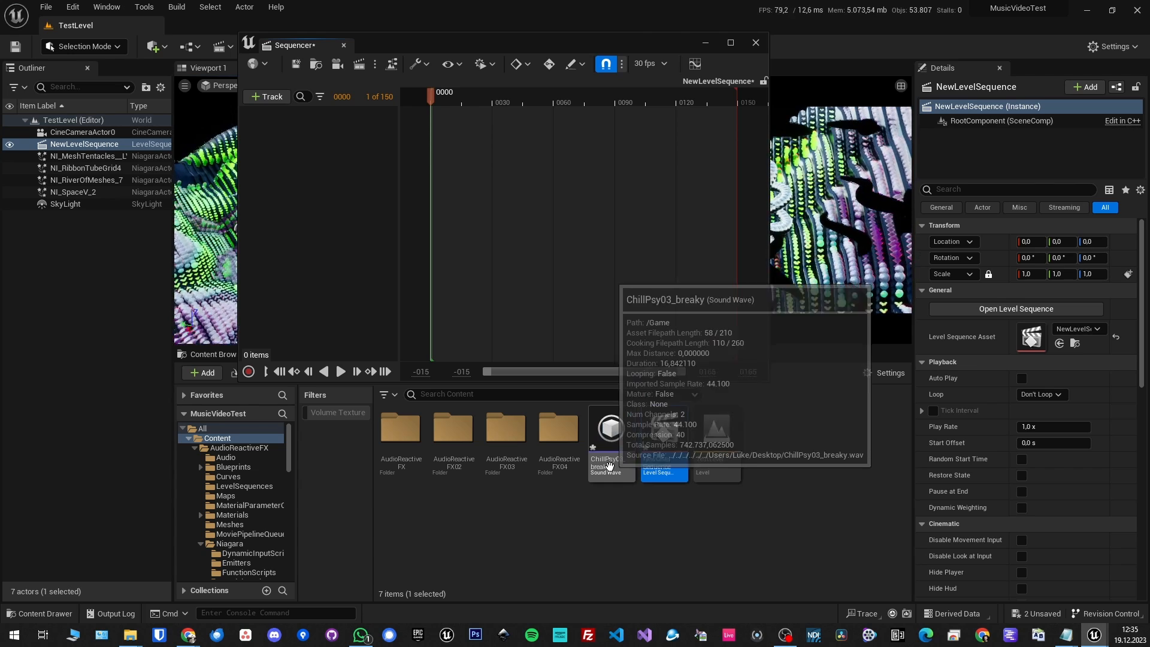
pyautogui.moveTo(613, 436); pyautogui.dragTo(305, 218)
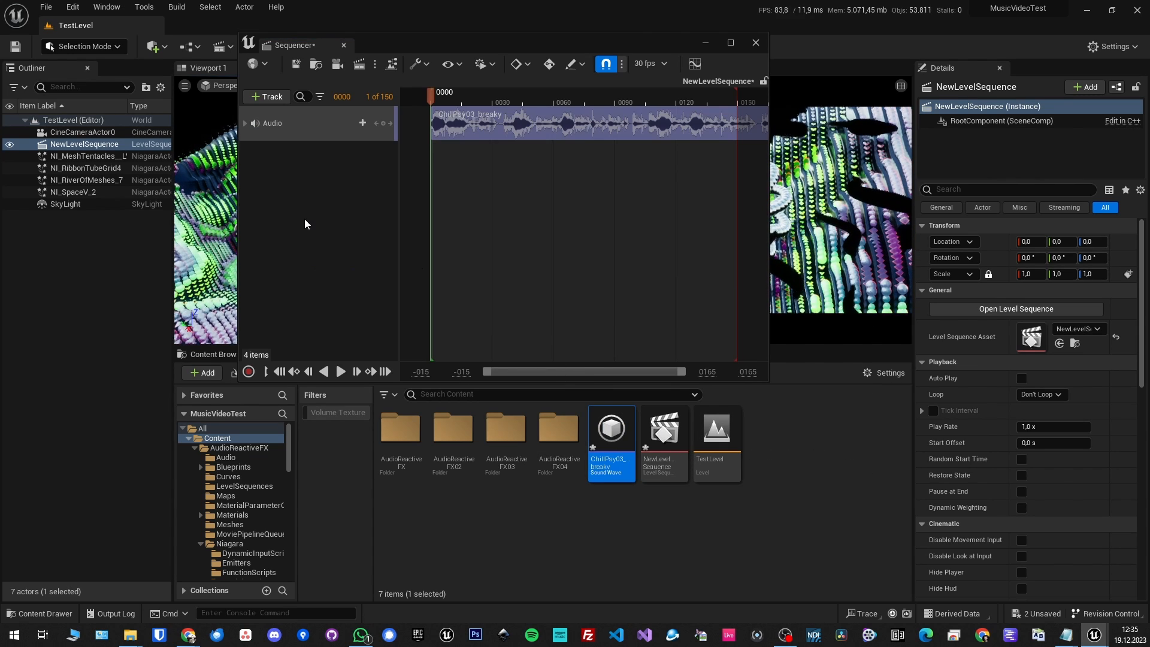
# Maximize the Sequencer window and extend the sequence's playback end to about frame 509, just past the end of the audio clip
pyautogui.doubleClick(505, 37)
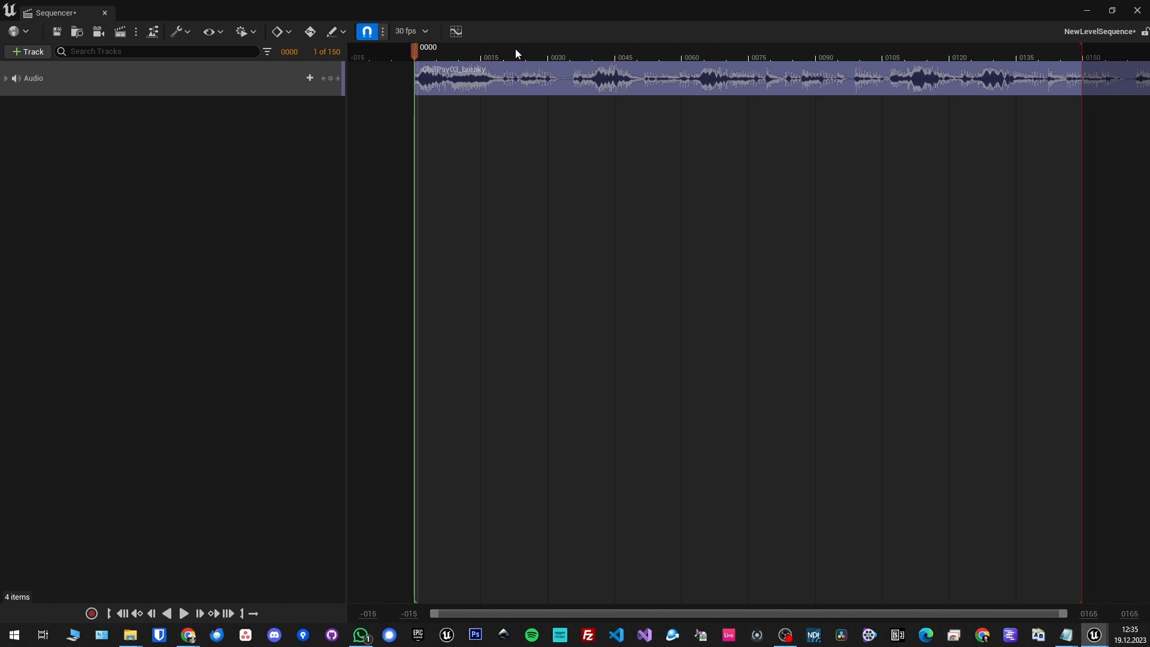
pyautogui.moveTo(515, 50)
pyautogui.mouseDown()
pyautogui.moveTo(539, 49)
pyautogui.moveTo(521, 50)
pyautogui.mouseUp()
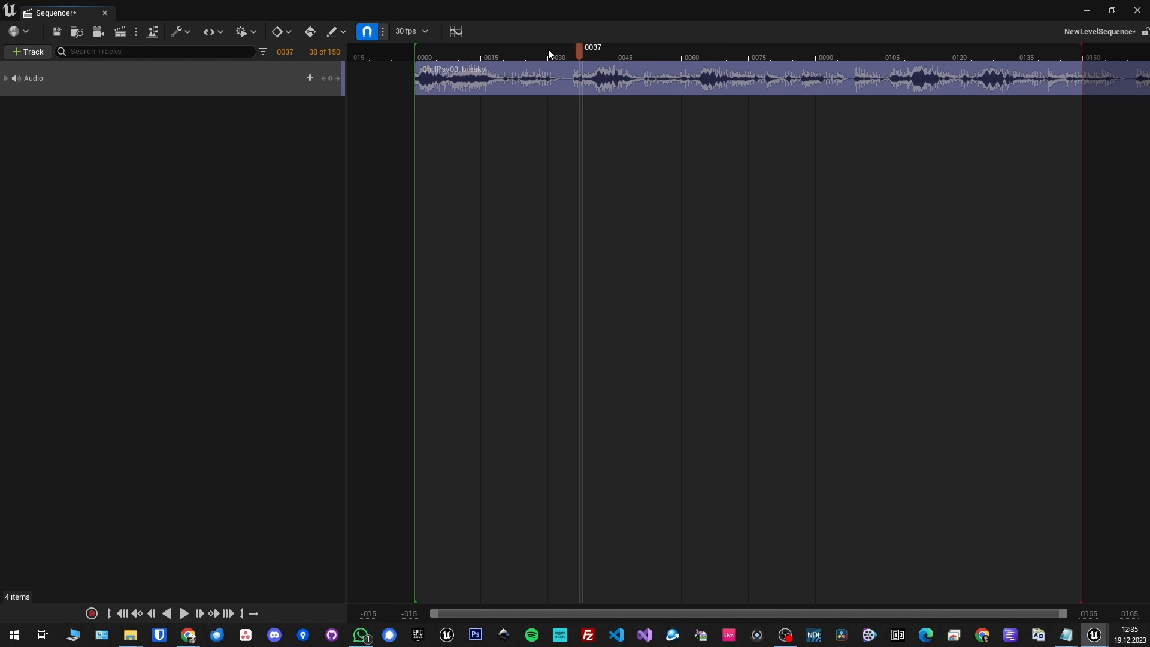
pyautogui.scroll(-6, 548, 49)
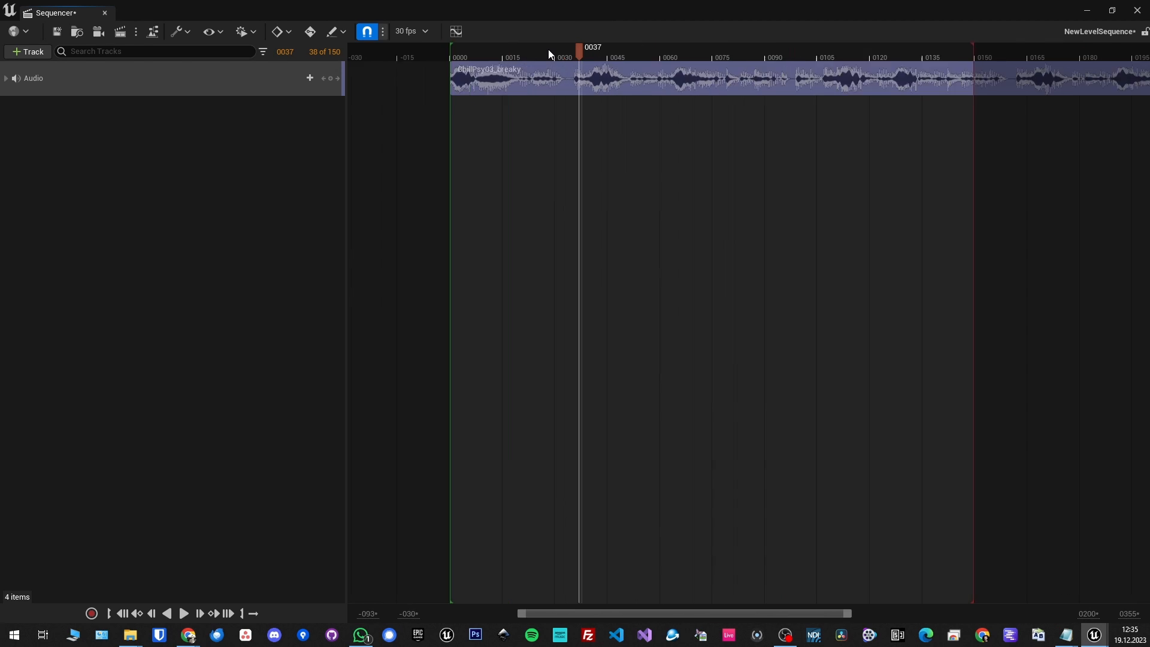
pyautogui.scroll(3, 548, 49)
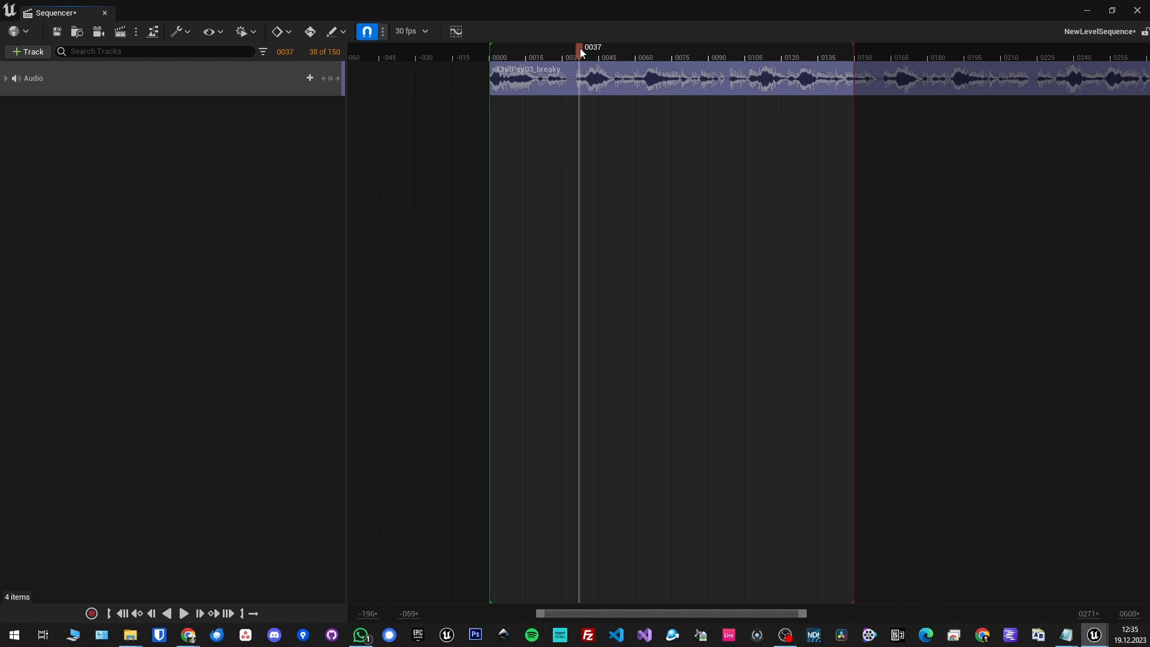
pyautogui.moveTo(580, 48); pyautogui.dragTo(791, 59)
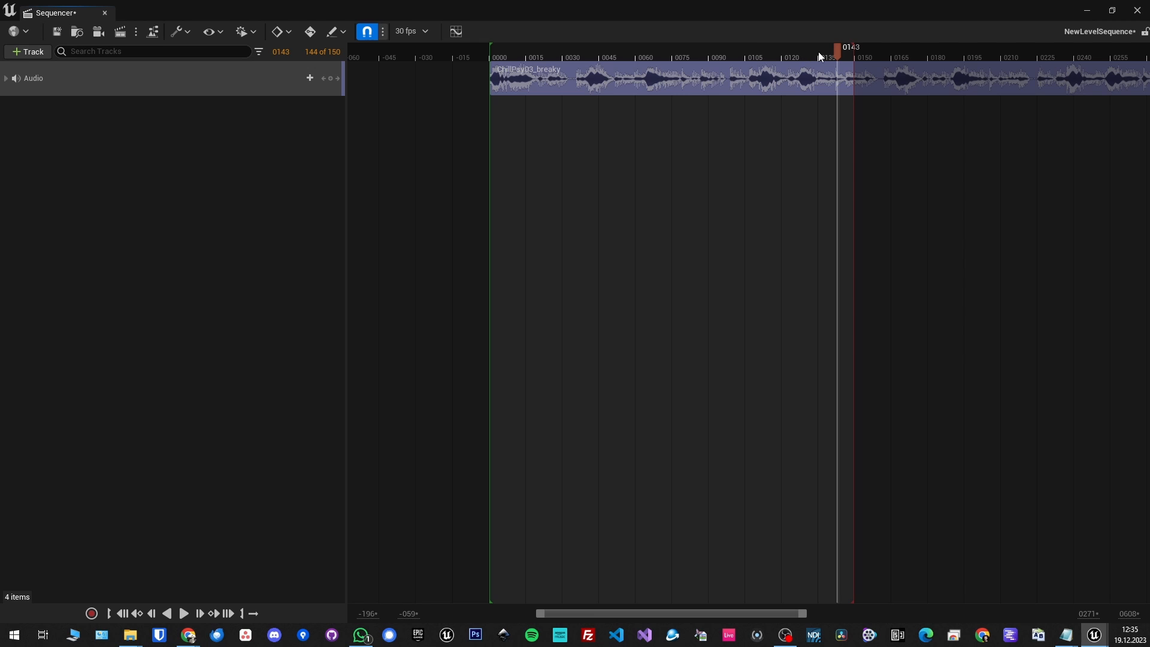
pyautogui.scroll(-6, 818, 53)
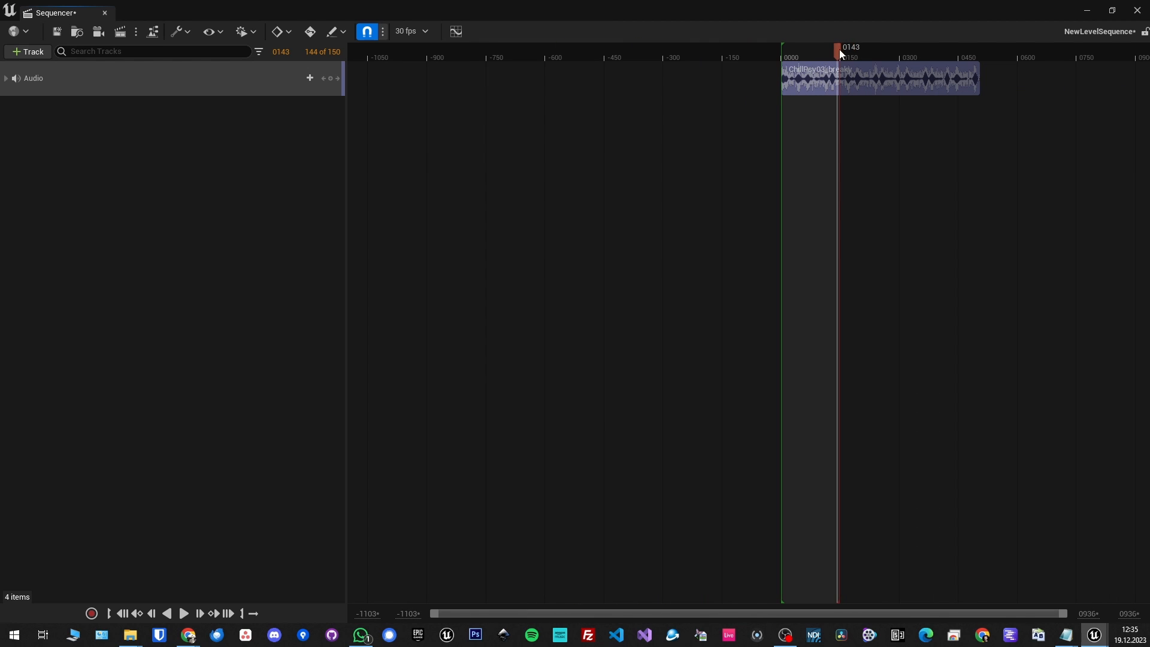
pyautogui.moveTo(839, 49); pyautogui.dragTo(977, 52)
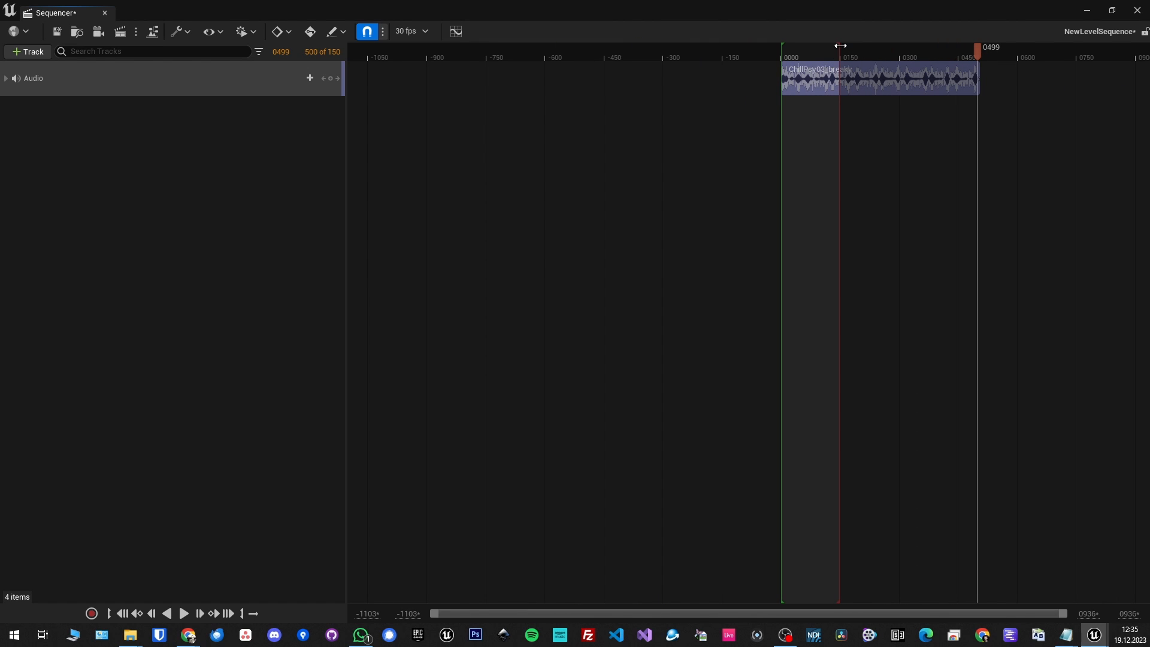
pyautogui.moveTo(838, 46); pyautogui.dragTo(973, 56)
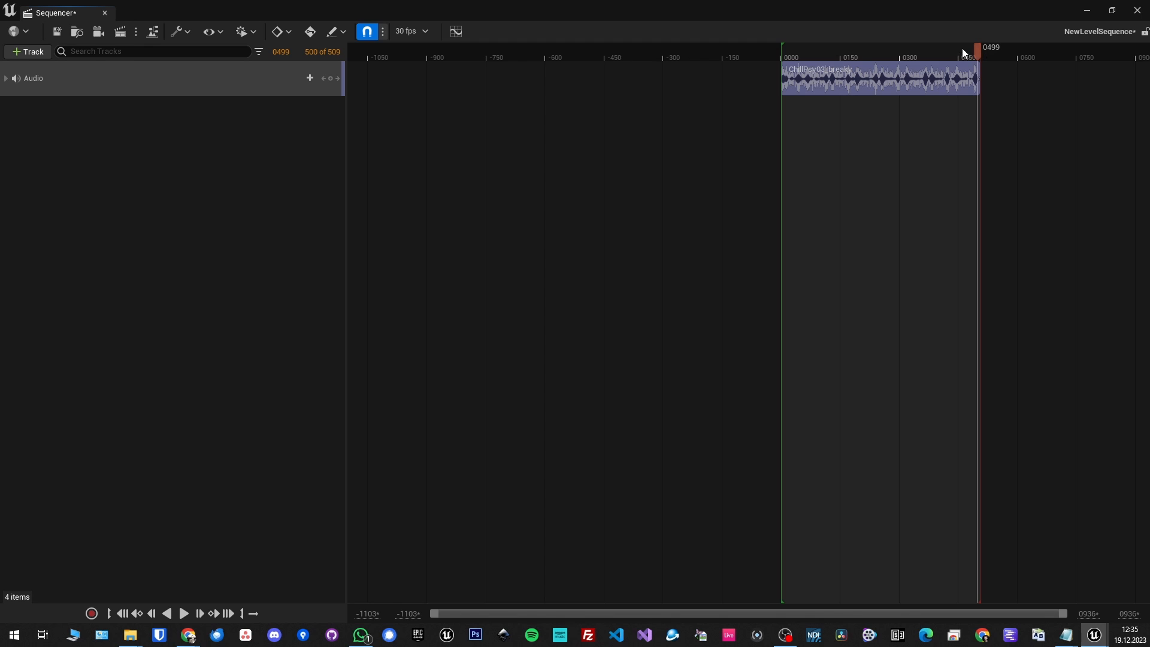
# Pull the playback end back to frame 505 to match the audio clip's end, and put the playhead on frame 504
pyautogui.scroll(10, 965, 52)
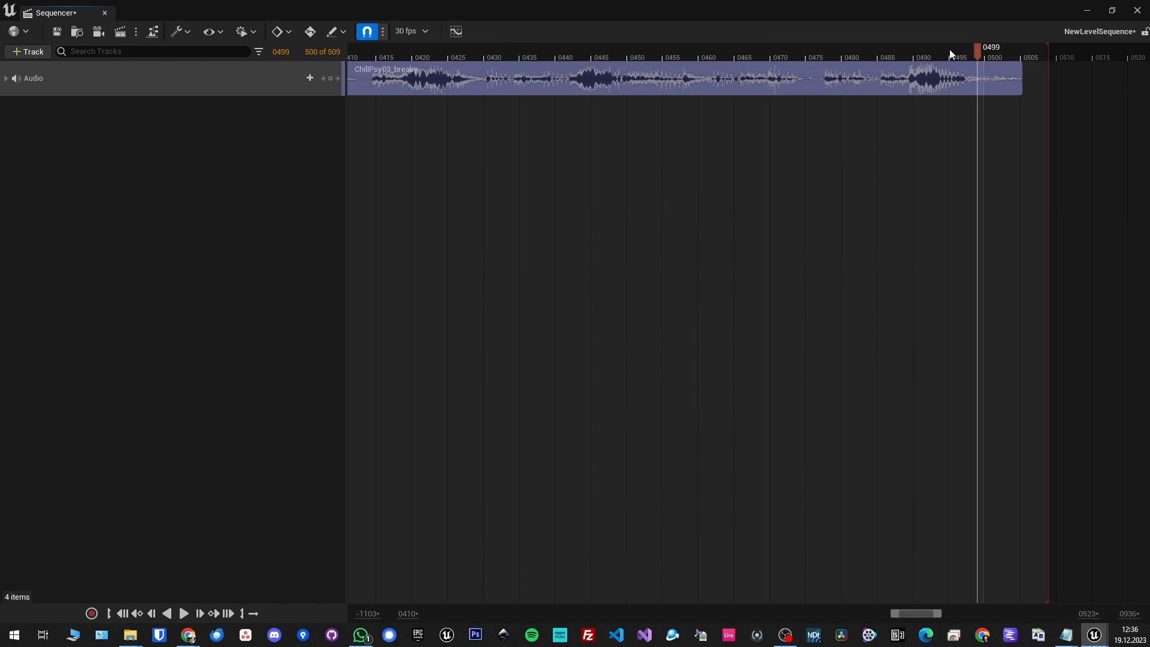
pyautogui.moveTo(951, 53); pyautogui.dragTo(807, 52)
pyautogui.moveTo(924, 52); pyautogui.dragTo(638, 57, button='right')
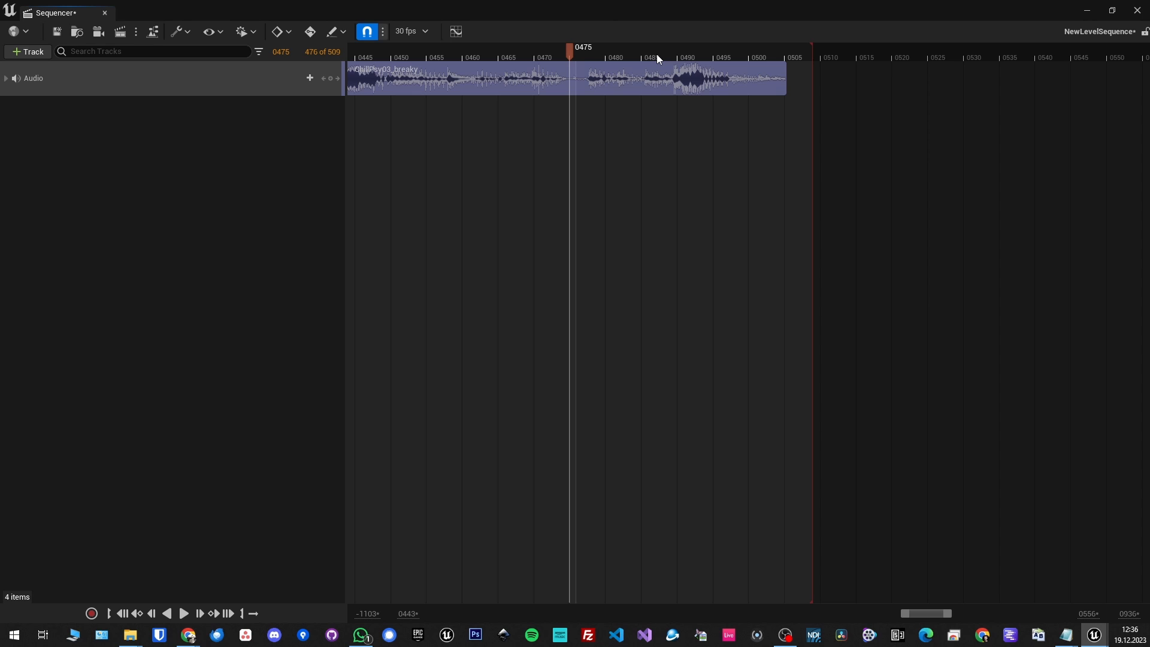
pyautogui.moveTo(662, 48); pyautogui.dragTo(814, 49, button='right')
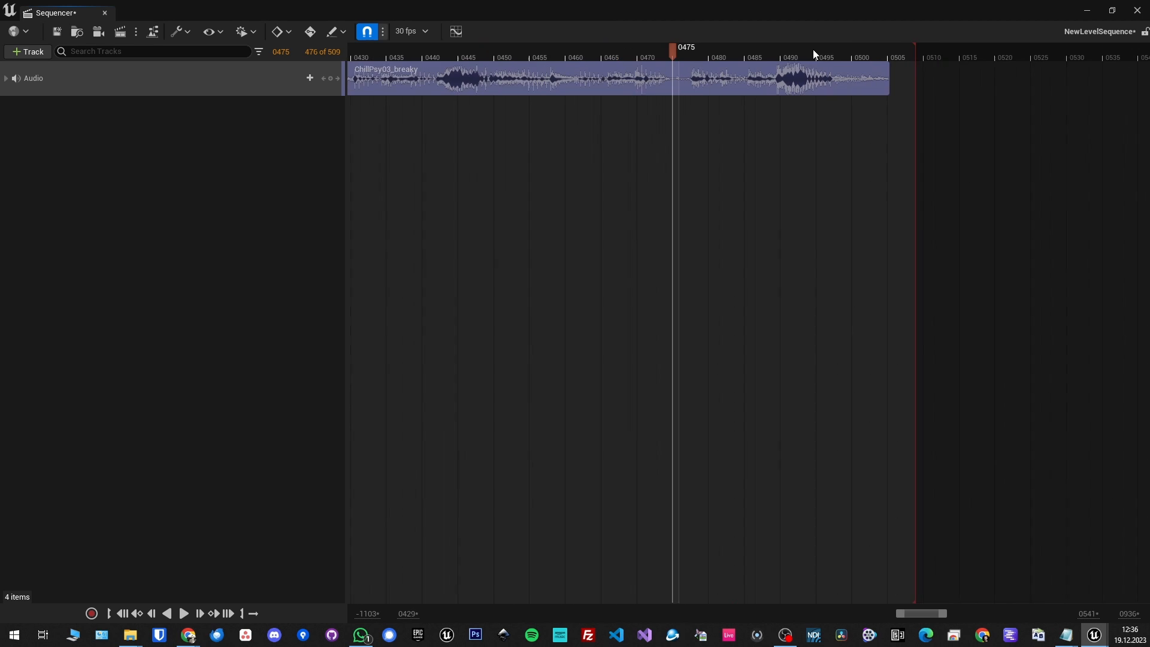
pyautogui.moveTo(677, 51); pyautogui.dragTo(890, 59)
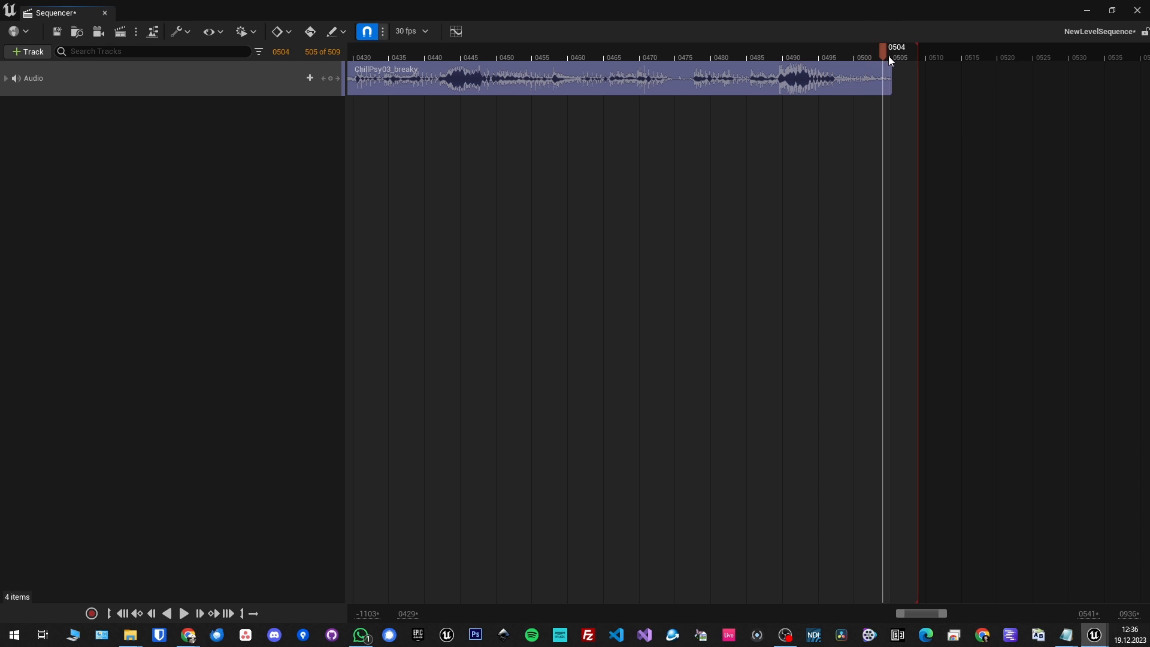
pyautogui.scroll(10, 891, 55)
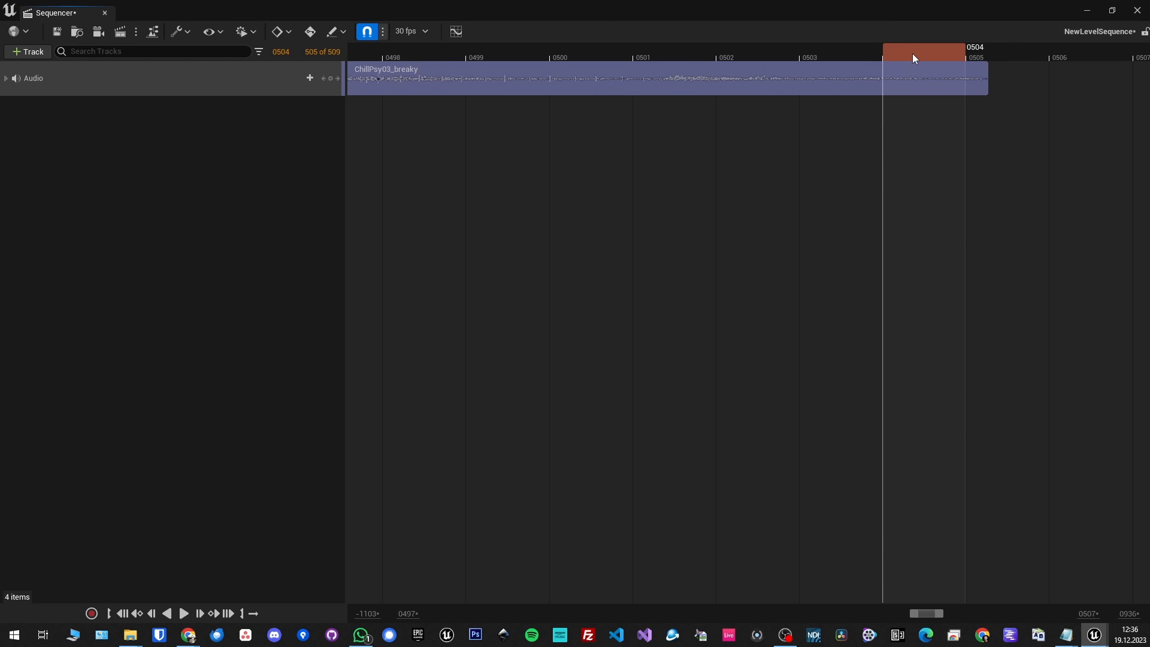
pyautogui.scroll(-3, 914, 55)
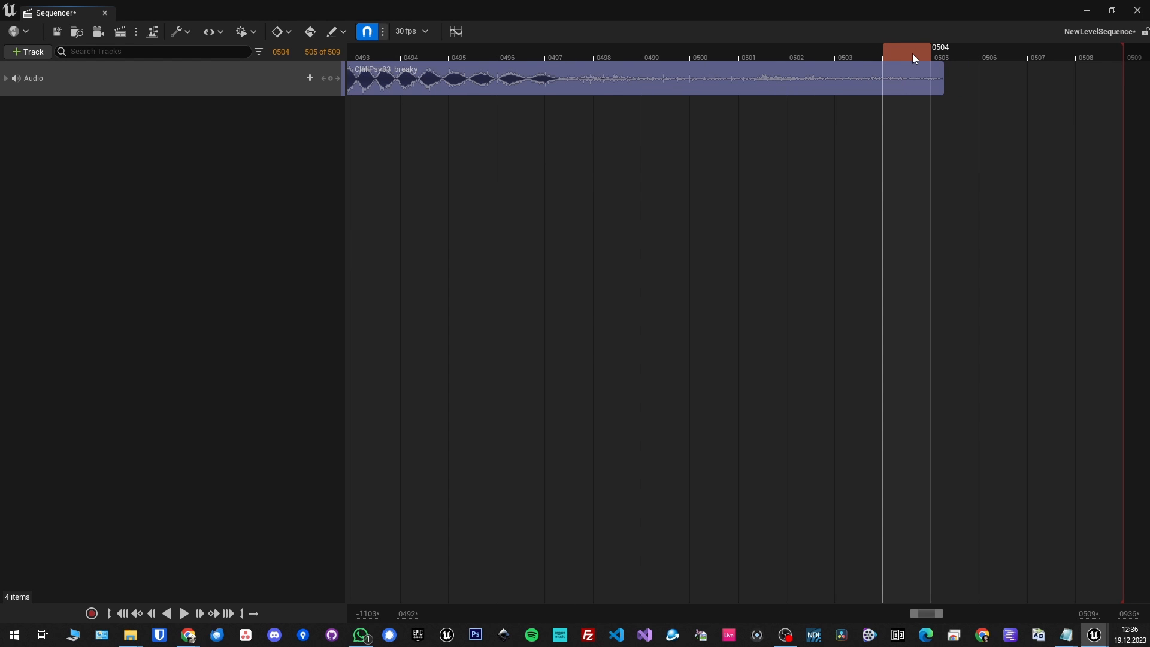
pyautogui.moveTo(918, 51)
pyautogui.mouseDown()
pyautogui.moveTo(933, 53)
pyautogui.moveTo(897, 55)
pyautogui.mouseUp()
pyautogui.moveTo(1124, 53); pyautogui.dragTo(959, 50)
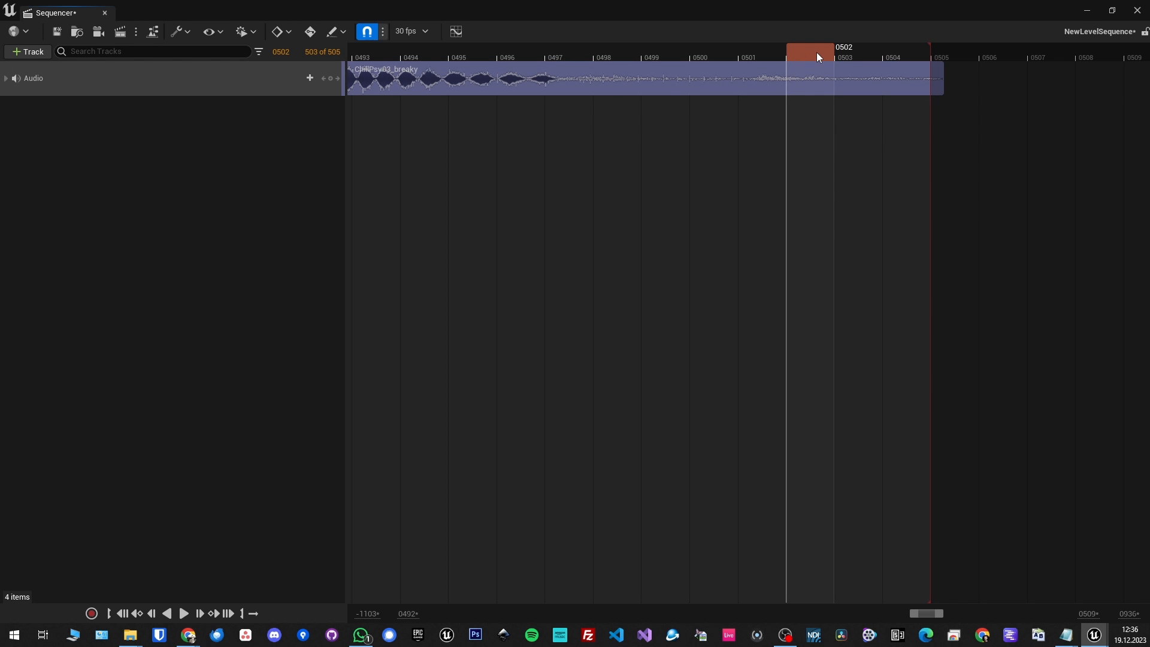
pyautogui.moveTo(806, 54); pyautogui.dragTo(899, 64)
pyautogui.scroll(-6, 897, 52)
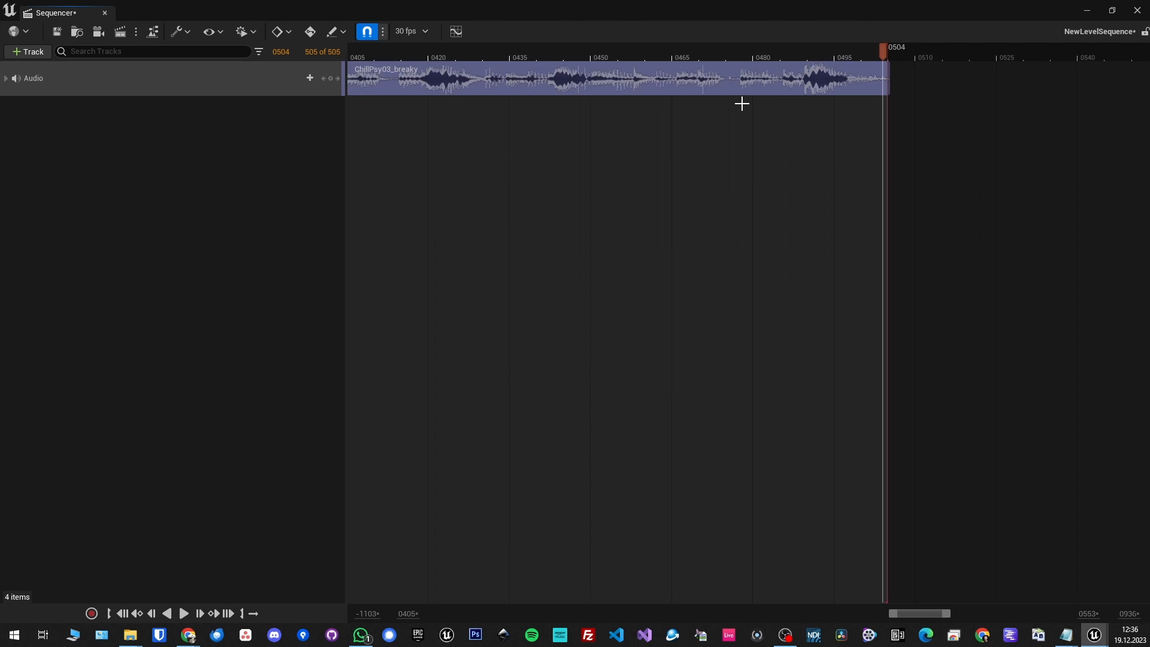
# Switch the Sequencer's time display from frames to seconds, keeping the 30 fps display rate
pyautogui.keyDown('ctrl'); pyautogui.scroll(-3, 741, 104); pyautogui.keyUp('ctrl')
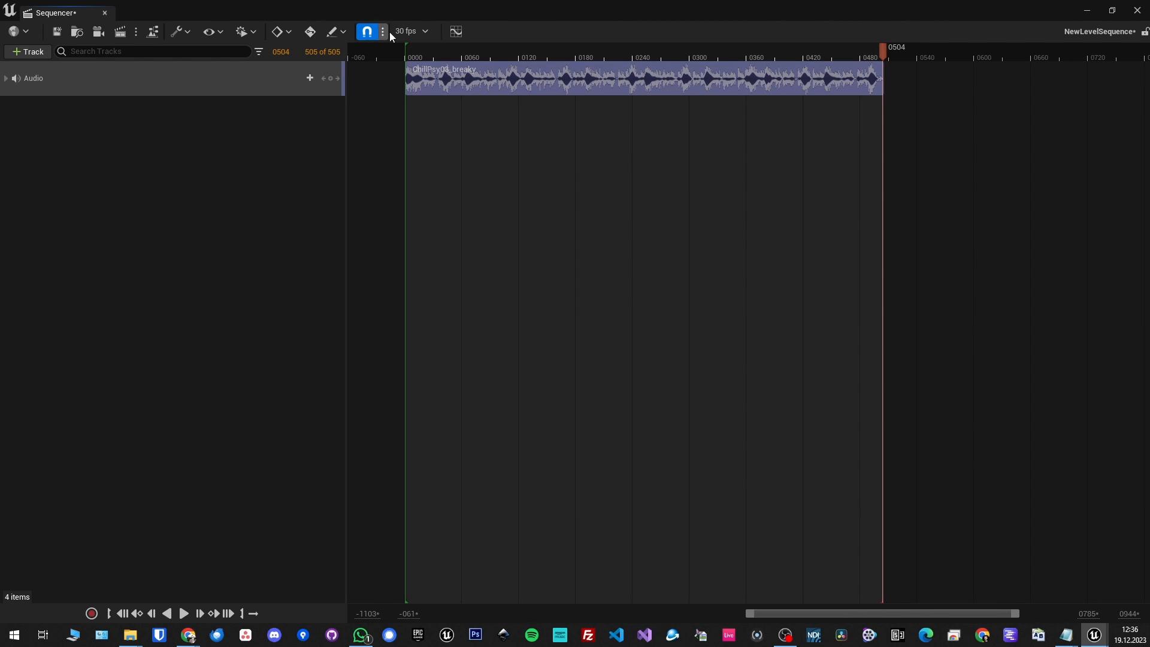
pyautogui.click(425, 31)
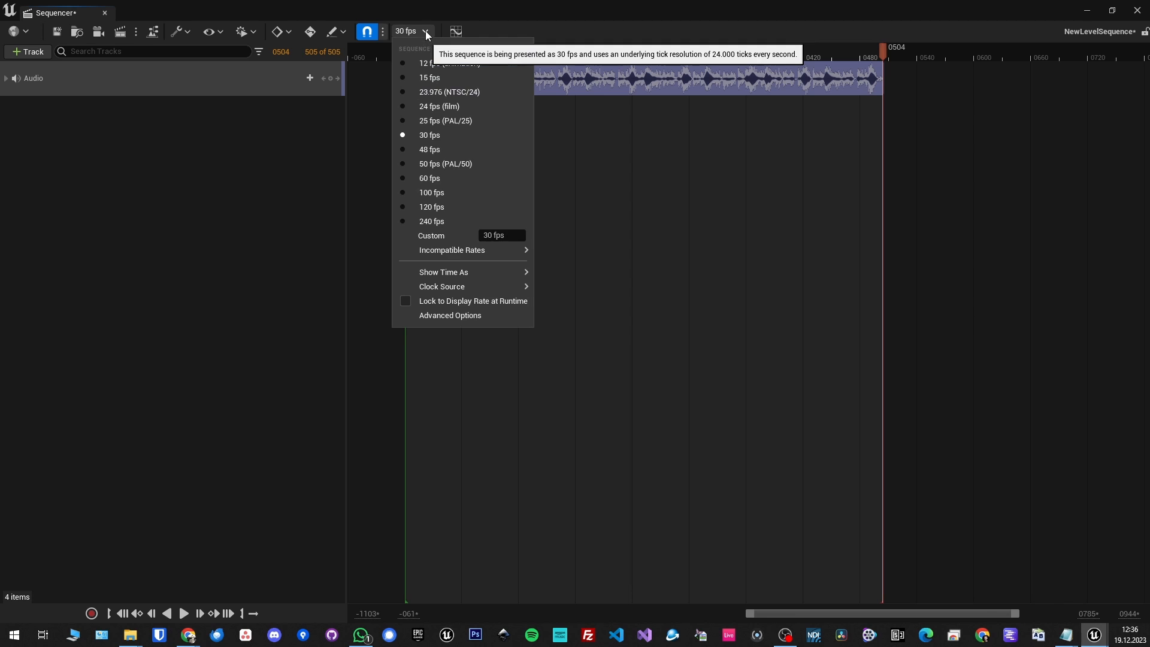
pyautogui.moveTo(438, 272)
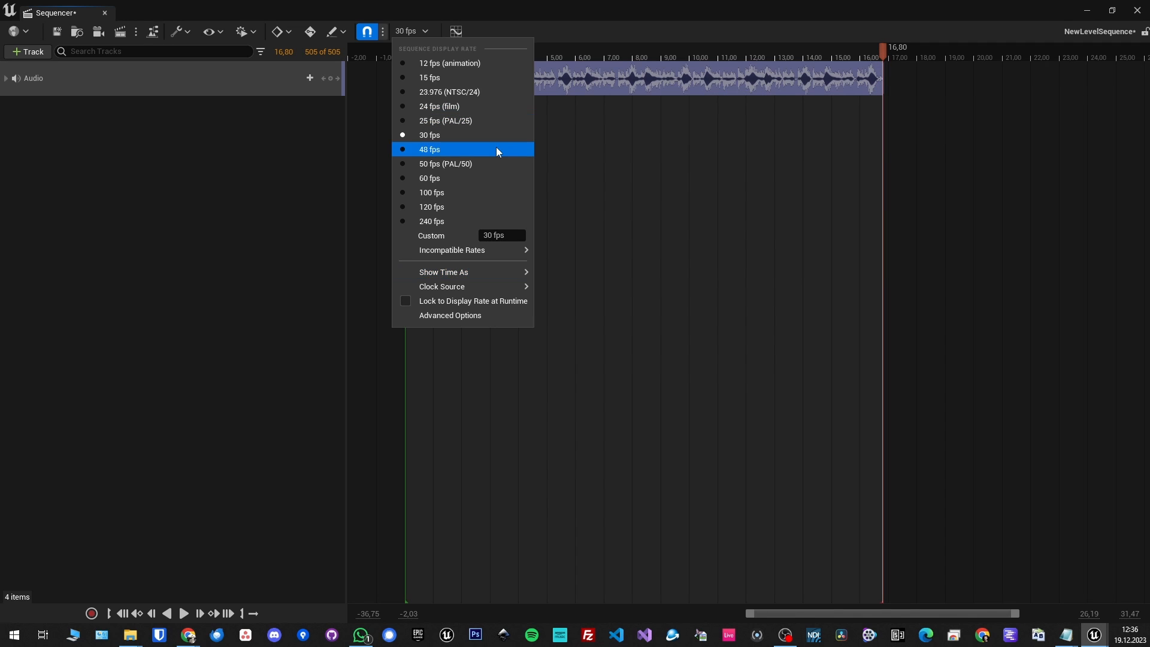
pyautogui.click(378, 110)
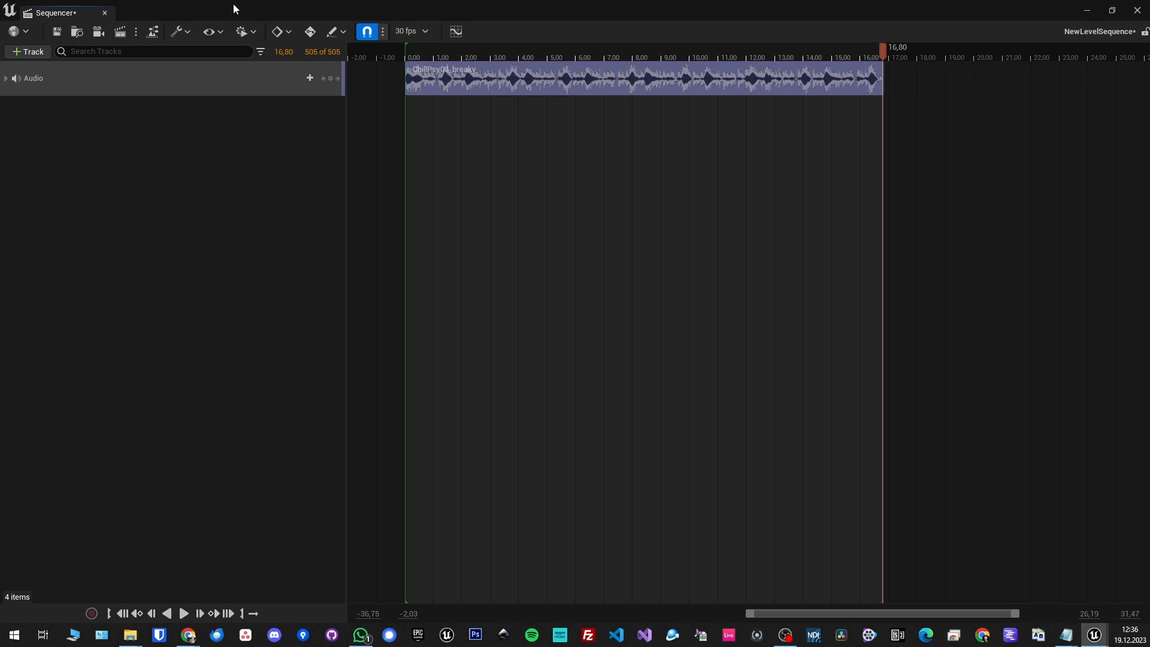
# Restore the Sequencer to a floating window over the level editor and add CineCameraActor0 from the Outliner to the sequence
pyautogui.moveTo(233, 5); pyautogui.dragTo(528, 182)
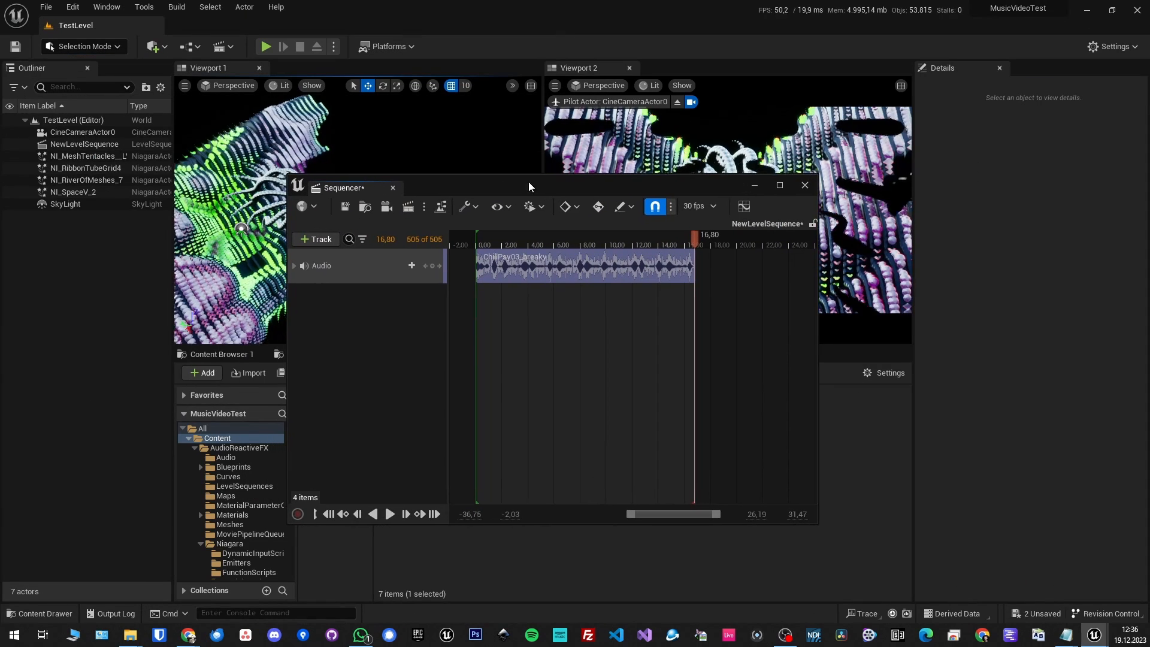
pyautogui.moveTo(90, 133); pyautogui.dragTo(327, 328)
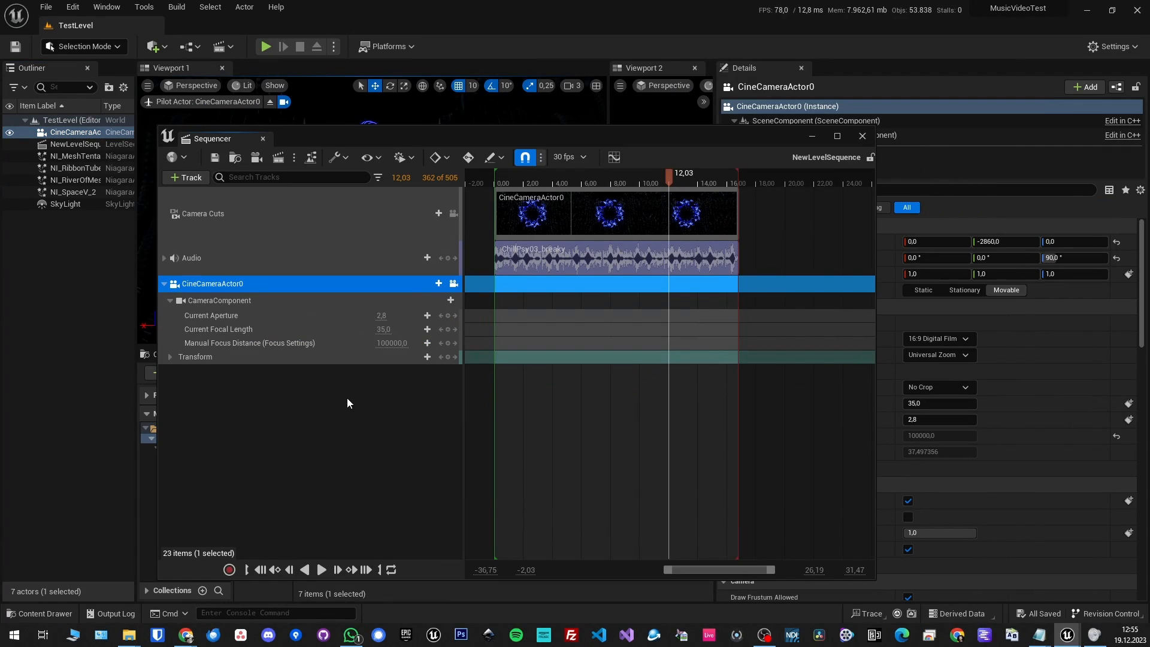
# Add a Fade track to the sequence and key it at 0,00, about 1 second and about 15 seconds
pyautogui.rightClick(337, 397)
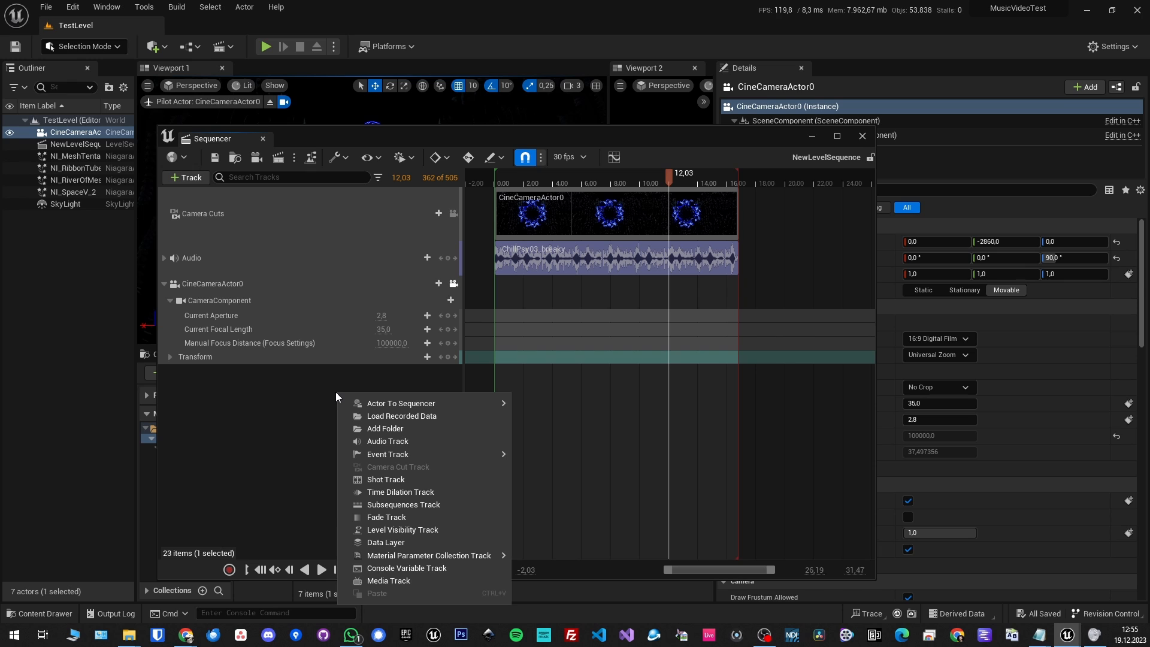
pyautogui.click(379, 518)
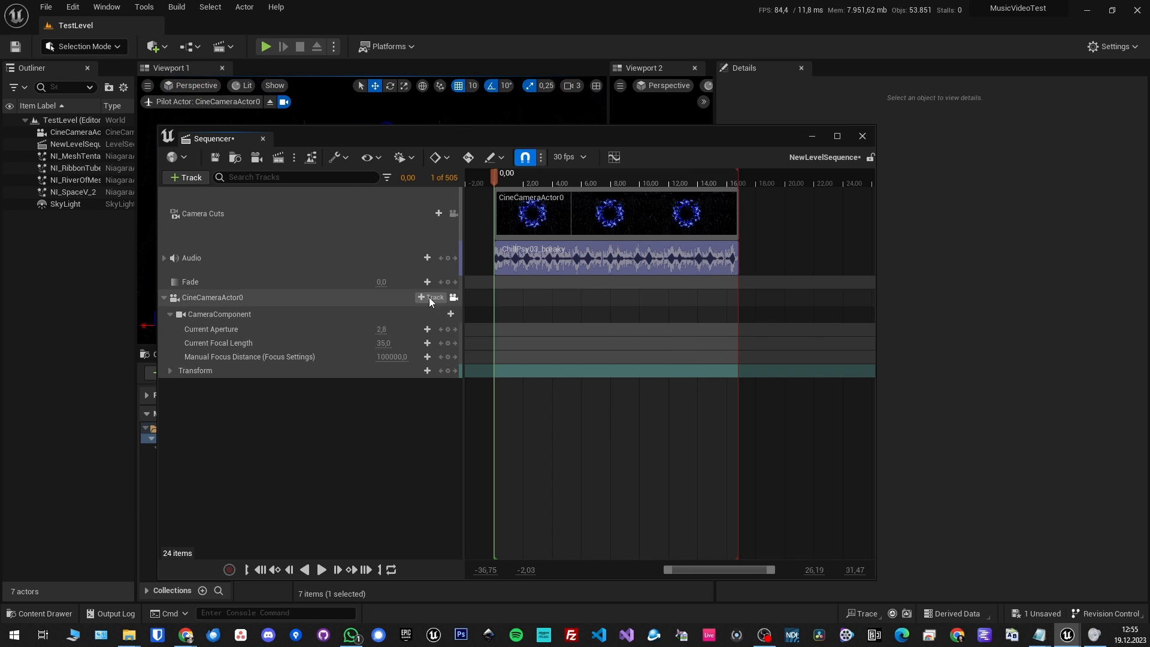
pyautogui.click(448, 282)
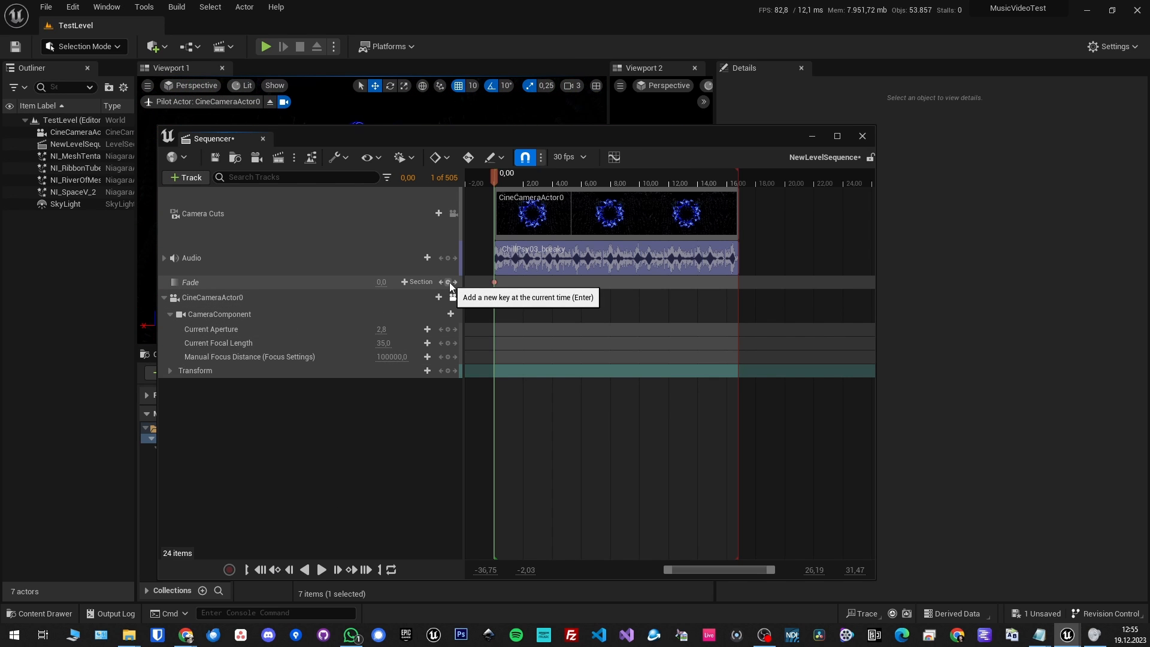
pyautogui.moveTo(494, 178); pyautogui.dragTo(742, 179)
pyautogui.click(448, 282)
pyautogui.click(449, 283)
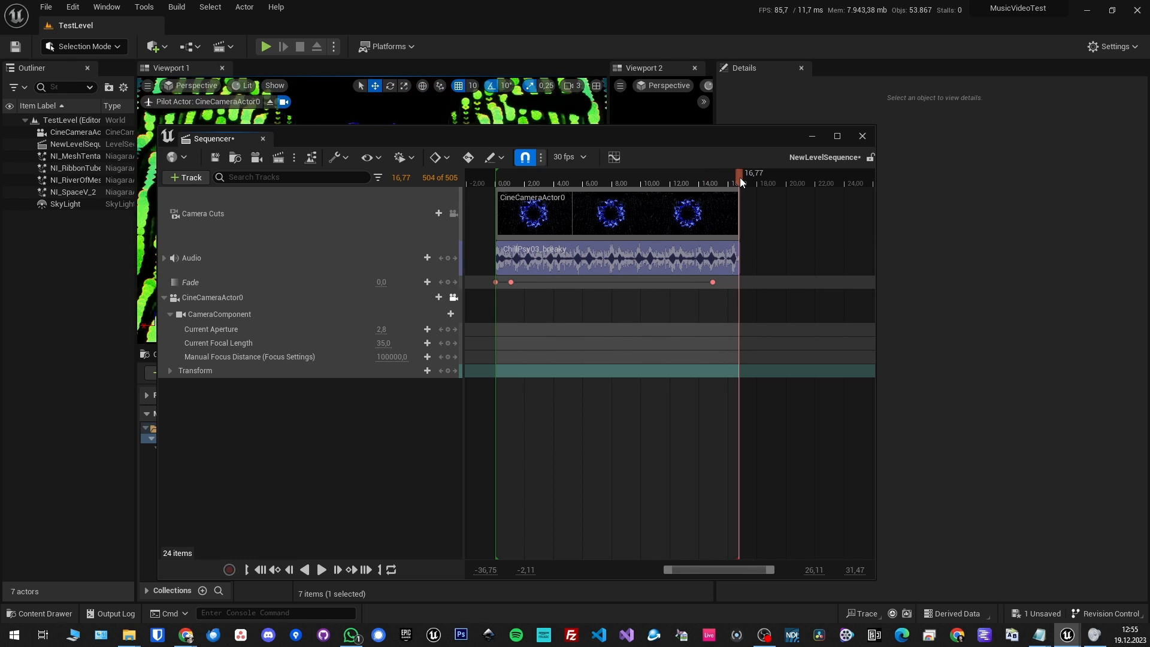
# Key the Fade track at the final time of 16,80 and move the preceding key to 15,87
pyautogui.click(357, 569)
pyautogui.click(448, 282)
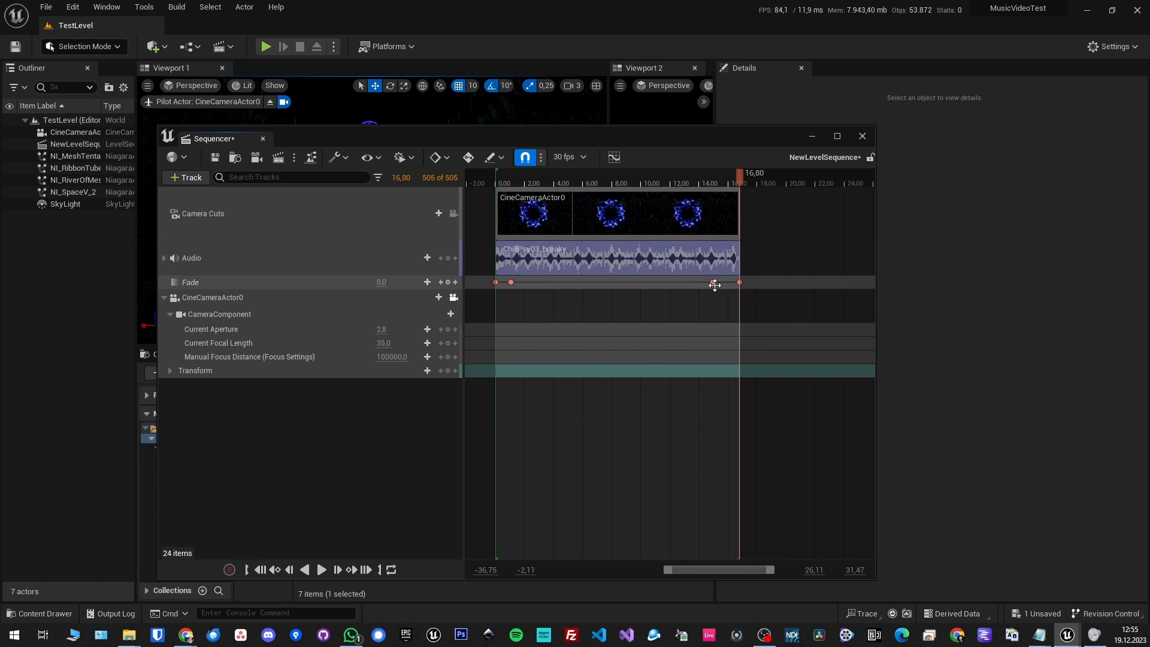
pyautogui.moveTo(714, 282); pyautogui.dragTo(727, 282)
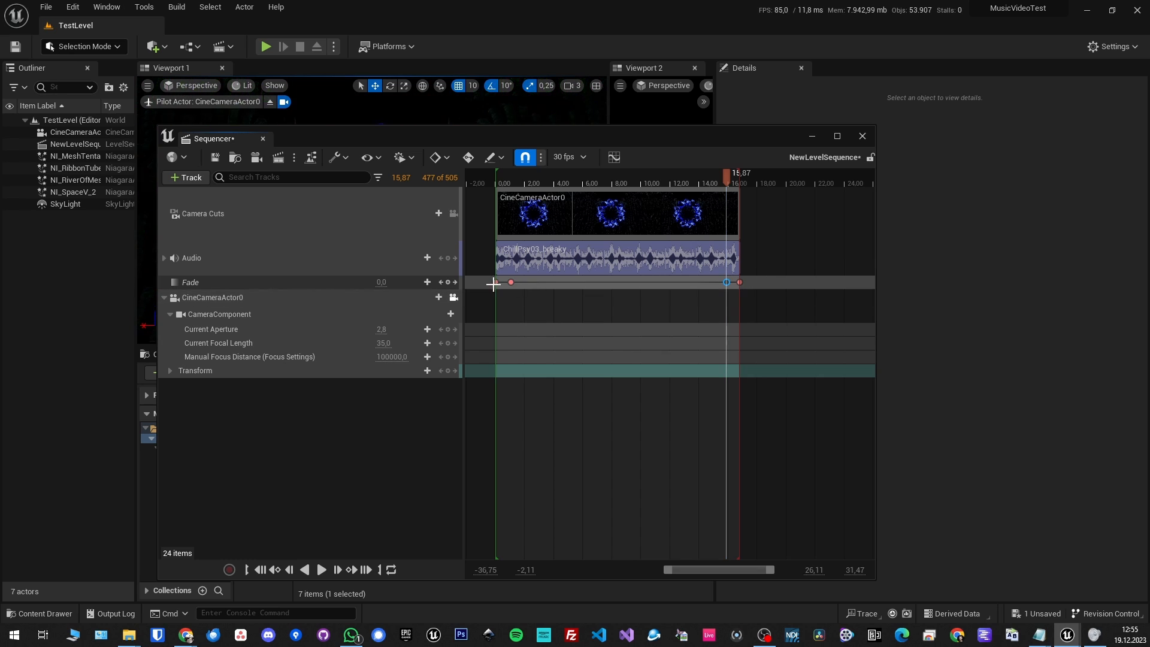
# Set the Fade value to 1,0 on the first key at 0,00 and the last key at 16,80
pyautogui.click(496, 283)
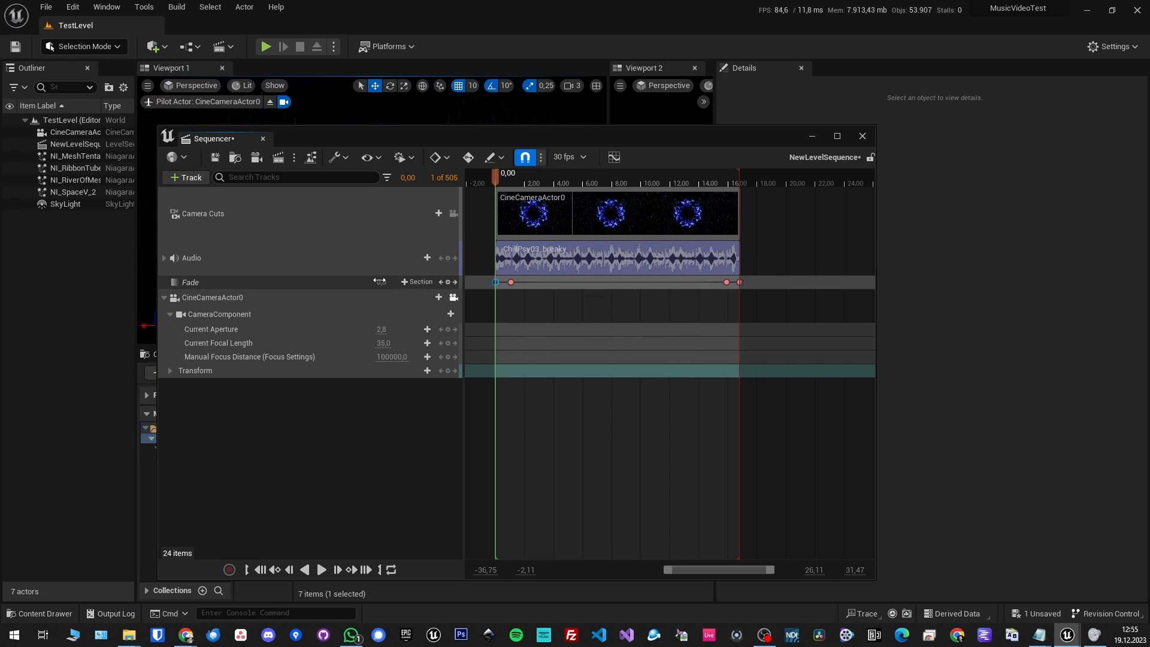
pyautogui.click(380, 281)
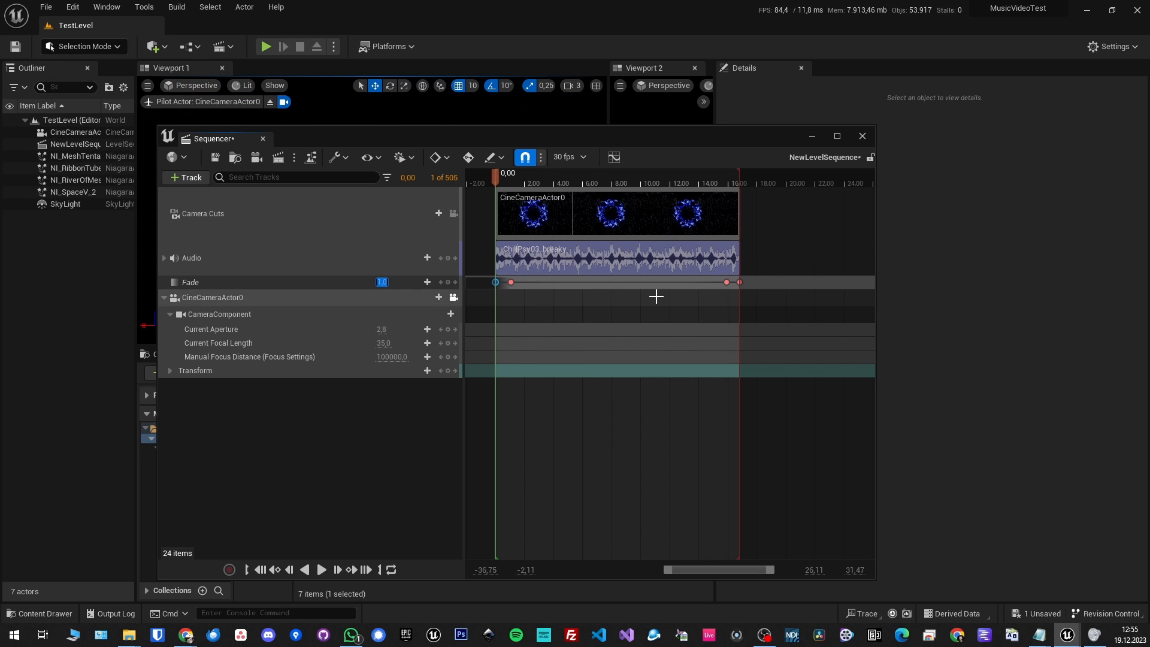
pyautogui.click(739, 282)
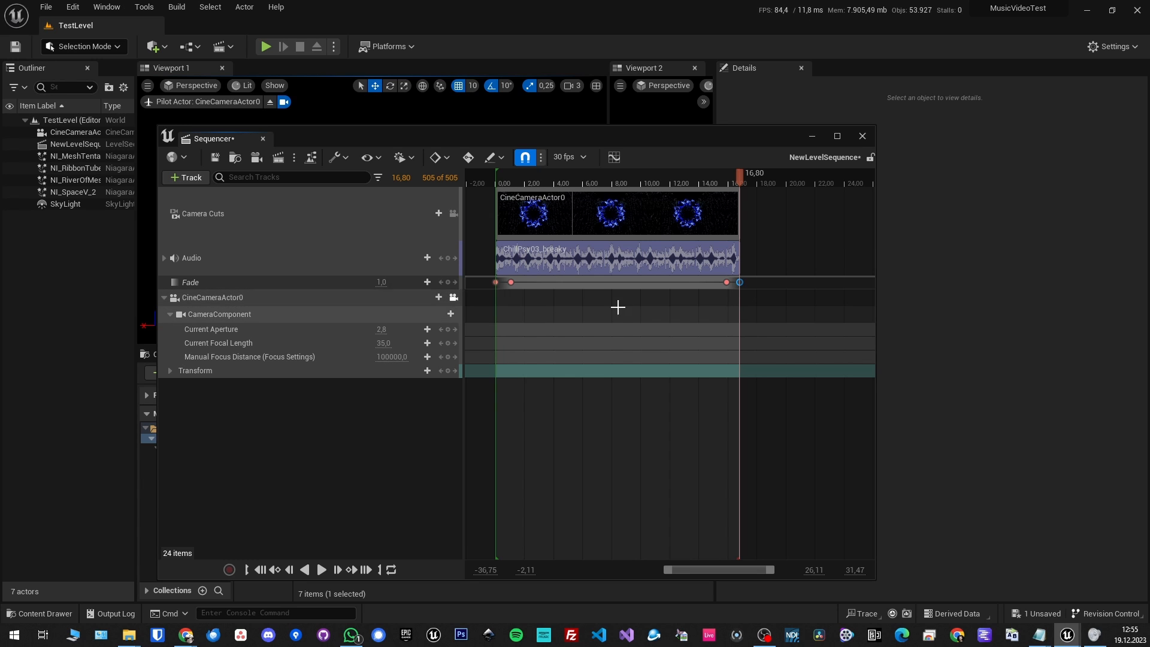
# Move the Sequencer clear of the viewport and play the sequence from the start to check the fade-in
pyautogui.moveTo(479, 140); pyautogui.dragTo(609, 132)
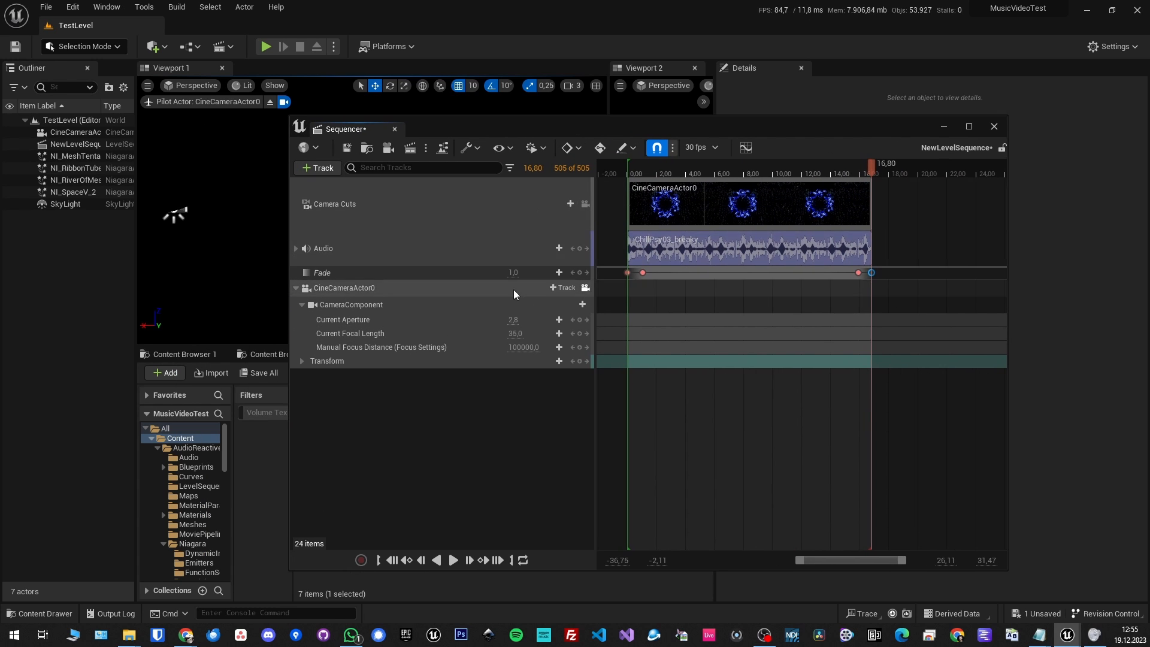
pyautogui.moveTo(425, 124); pyautogui.dragTo(357, 299)
pyautogui.moveTo(431, 308); pyautogui.dragTo(490, 274)
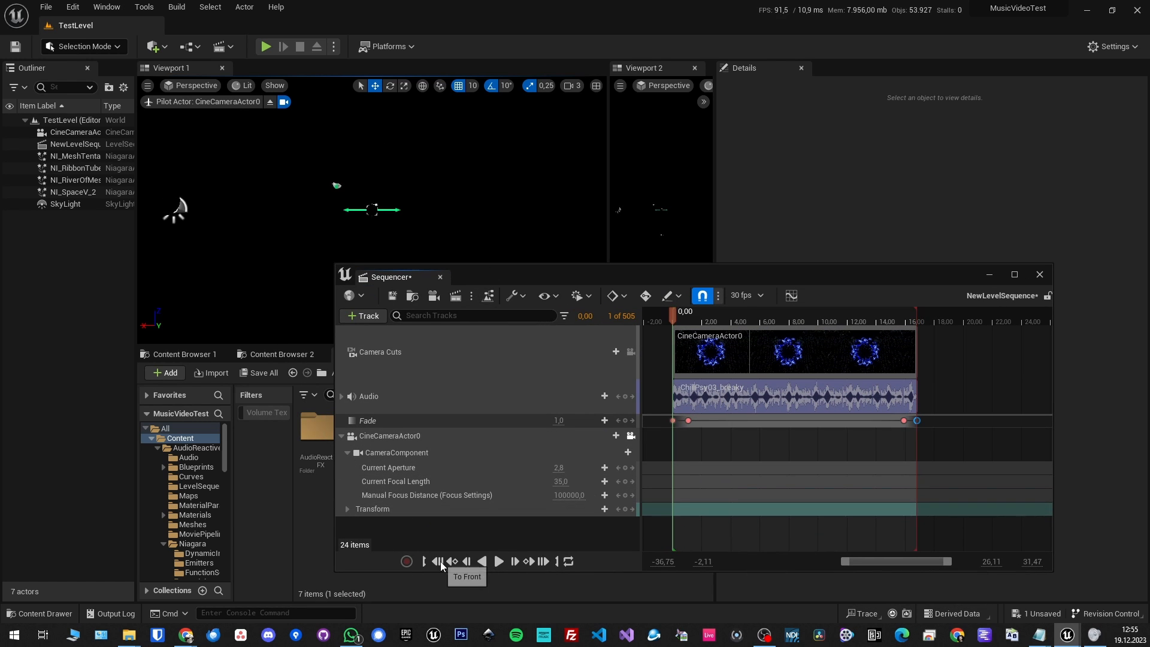
pyautogui.click(498, 563)
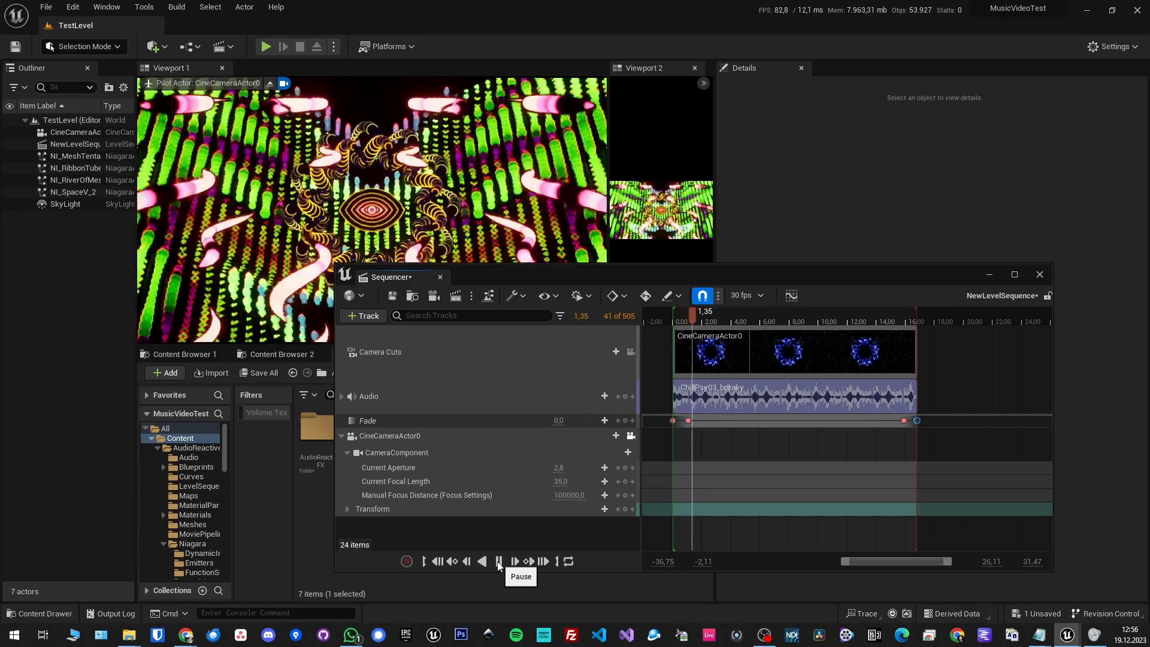
pyautogui.click(437, 562)
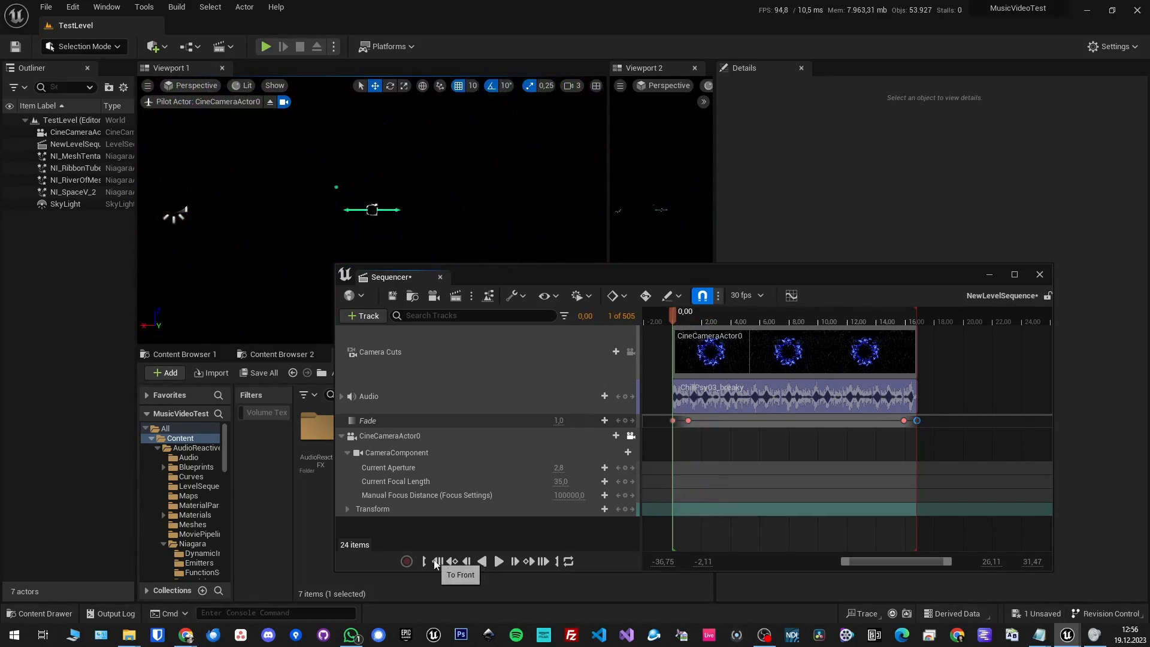
pyautogui.click(497, 562)
pyautogui.click(497, 562)
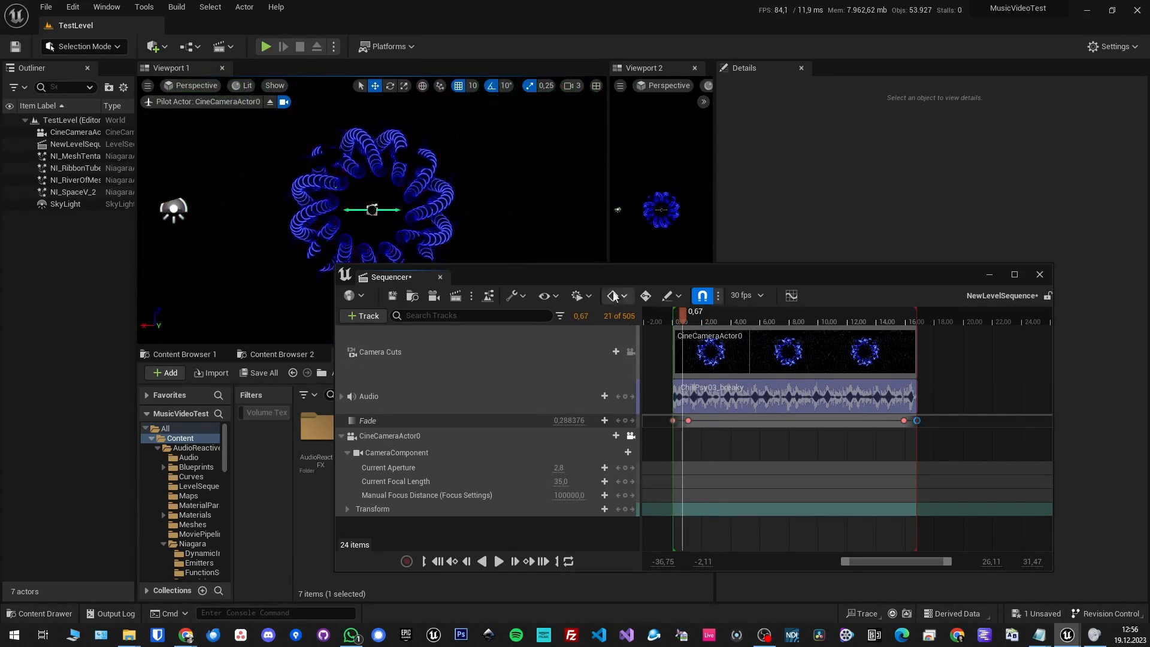
# Resize and reposition the Sequencer window and add NI_RiverOfMeshes_7 from the Outliner to the sequence
pyautogui.moveTo(608, 274); pyautogui.dragTo(453, 166)
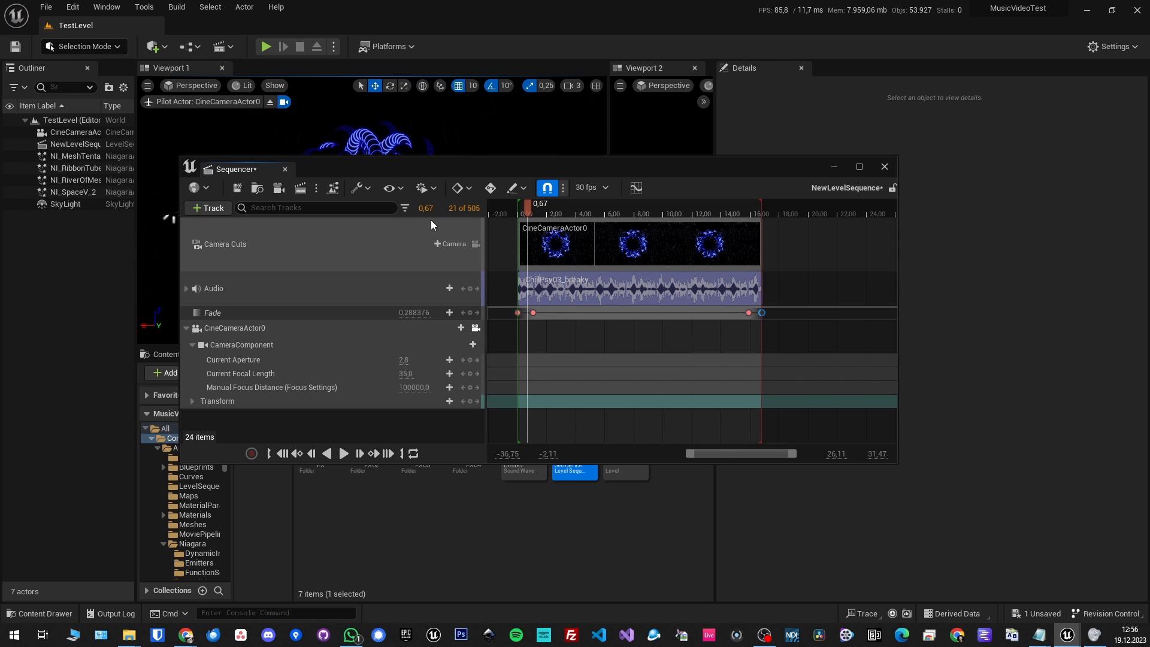
pyautogui.moveTo(898, 464); pyautogui.dragTo(998, 549)
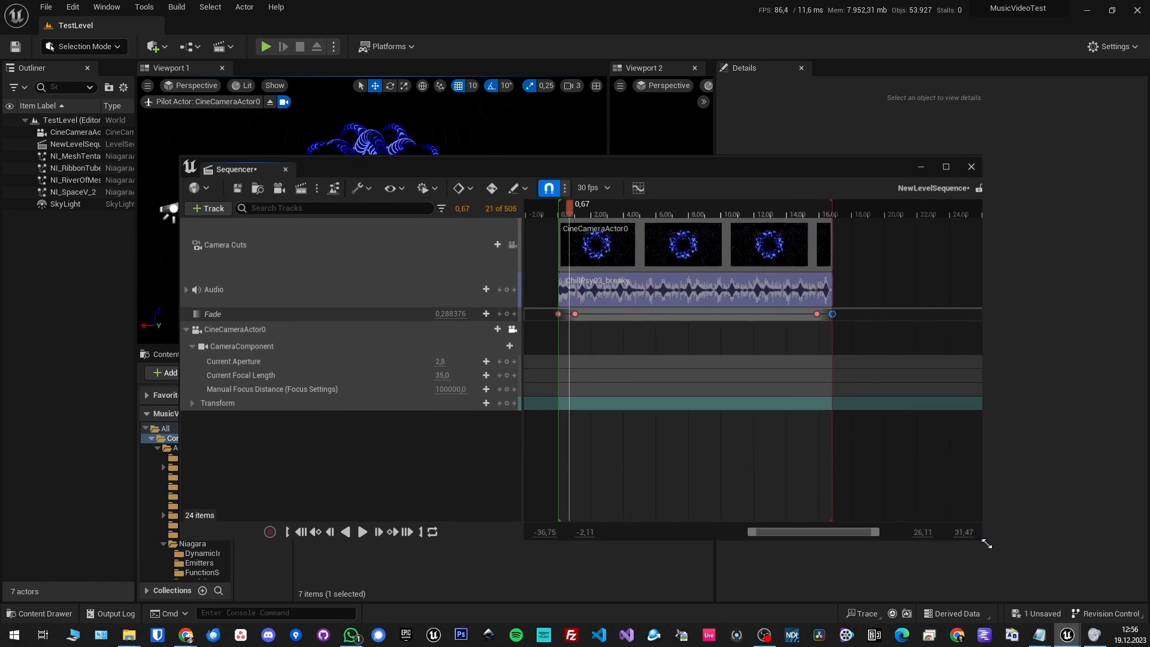
pyautogui.moveTo(477, 166); pyautogui.dragTo(506, 115)
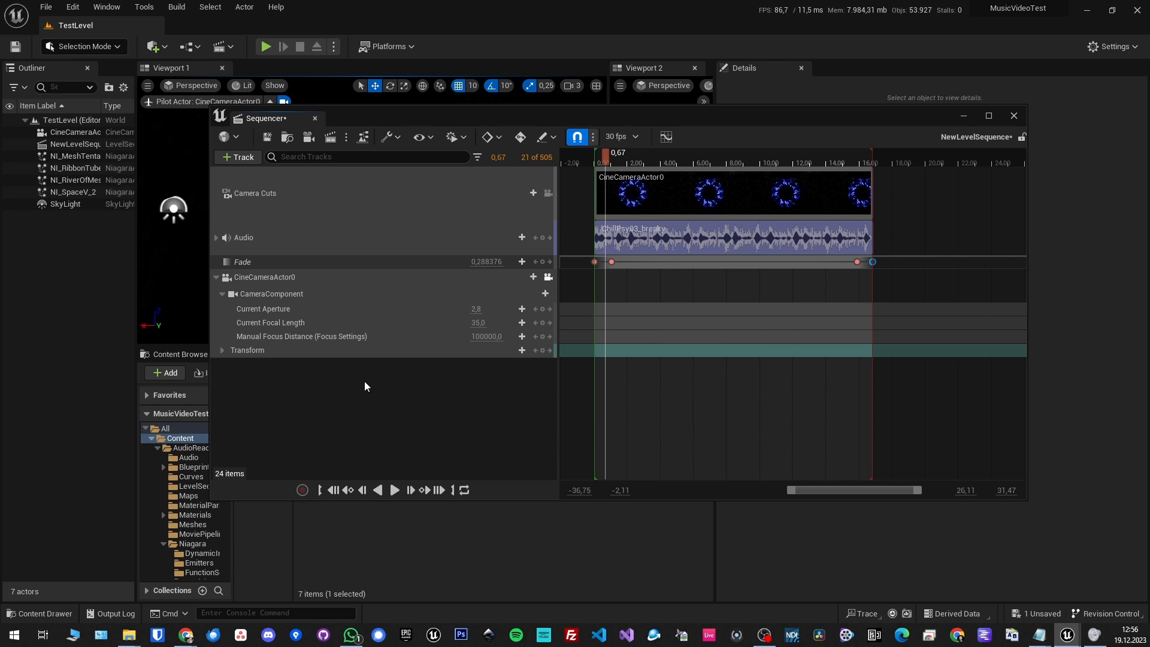
pyautogui.moveTo(386, 110); pyautogui.dragTo(575, 182)
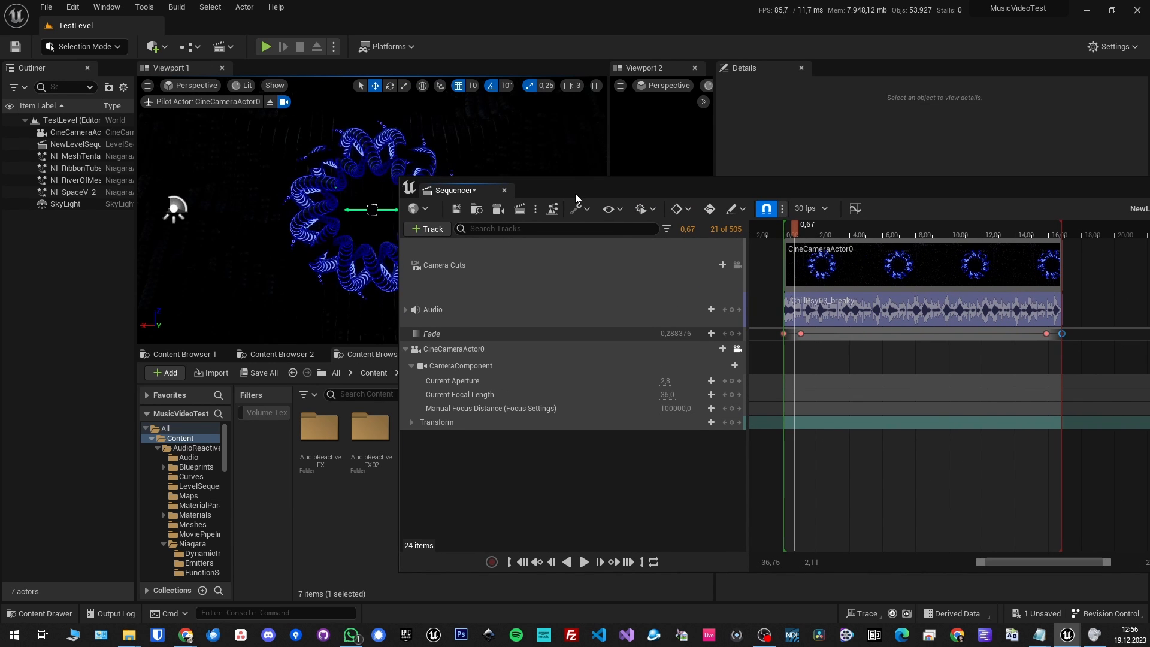
pyautogui.click(284, 136)
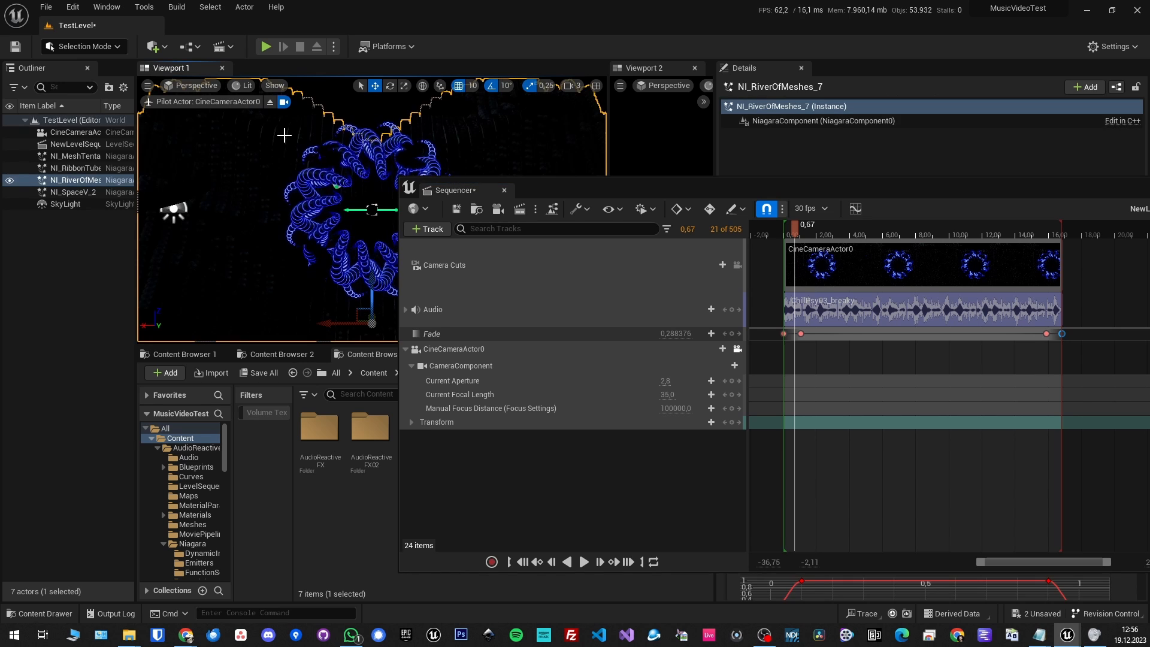
pyautogui.click(75, 181)
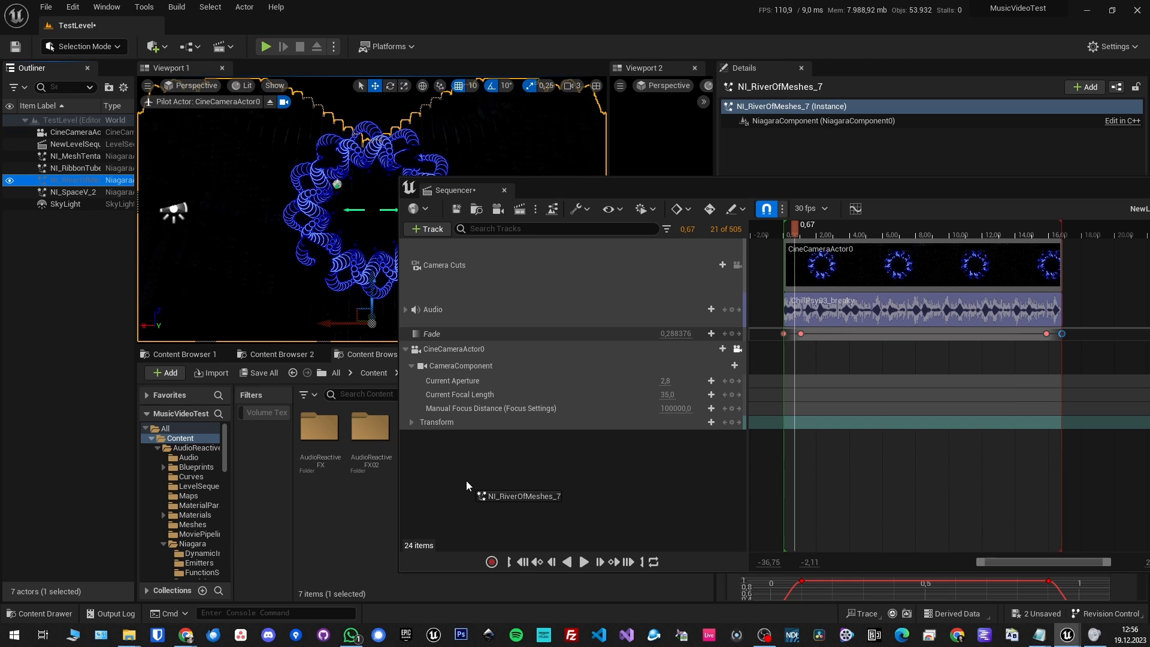
pyautogui.moveTo(466, 480); pyautogui.dragTo(466, 481)
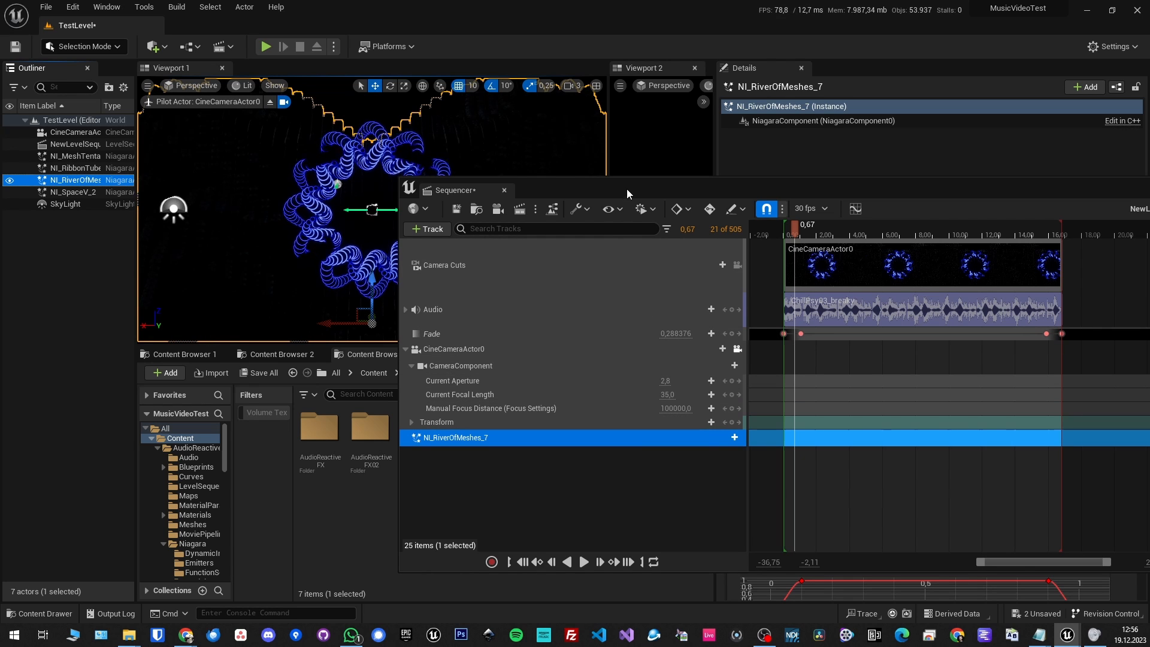
pyautogui.moveTo(626, 189); pyautogui.dragTo(379, 120)
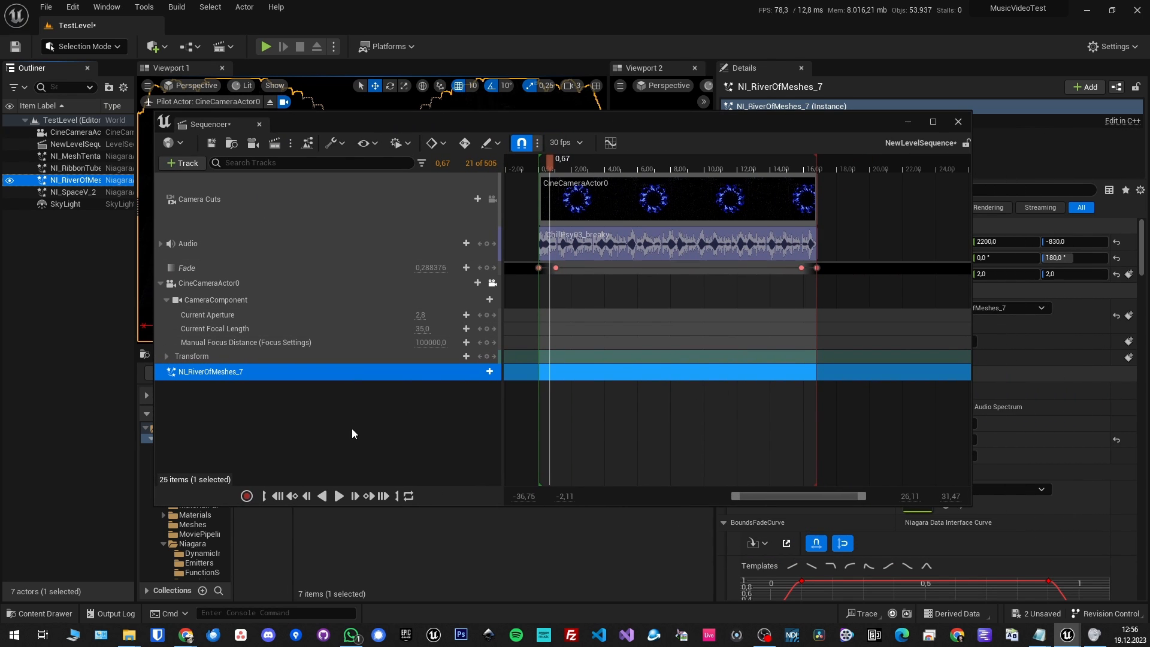
# Add NiagaraComponent0 under NI_RiverOfMeshes_7 and give it an LVJFadePercentage parameter track
pyautogui.click(483, 372)
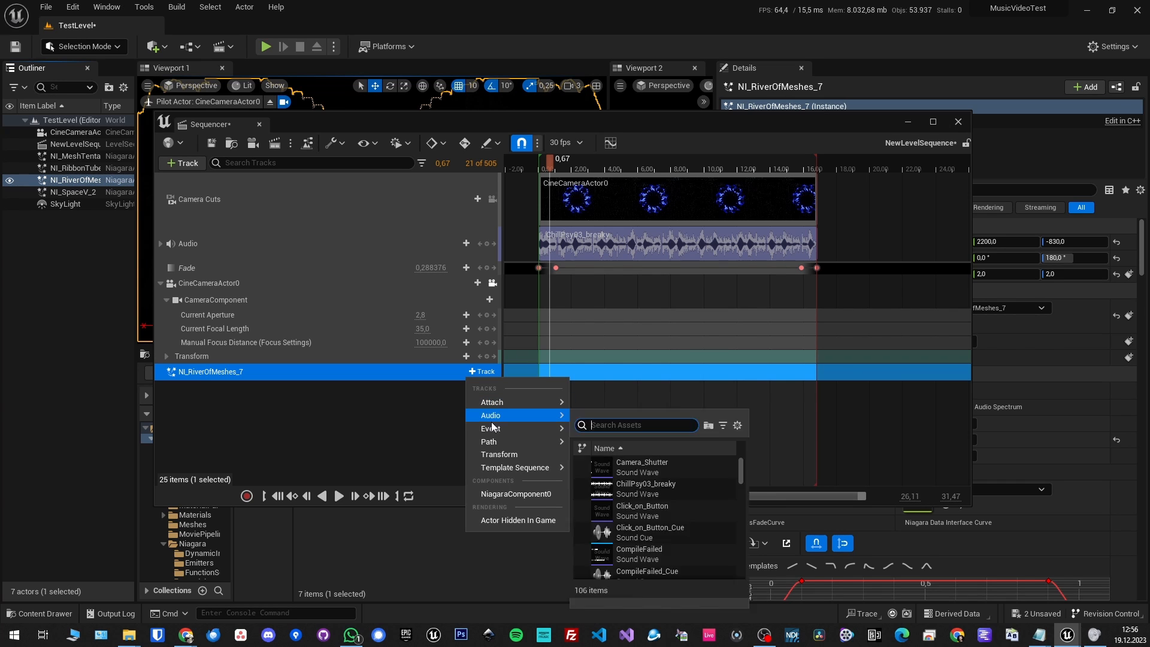
pyautogui.click(516, 494)
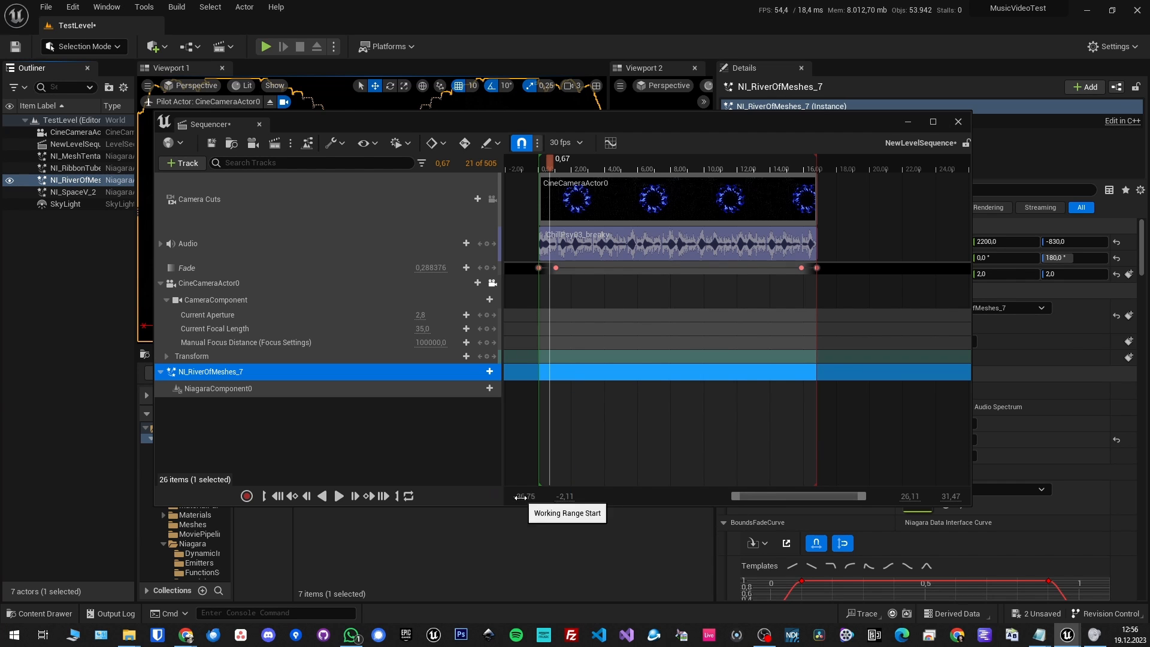
pyautogui.click(476, 389)
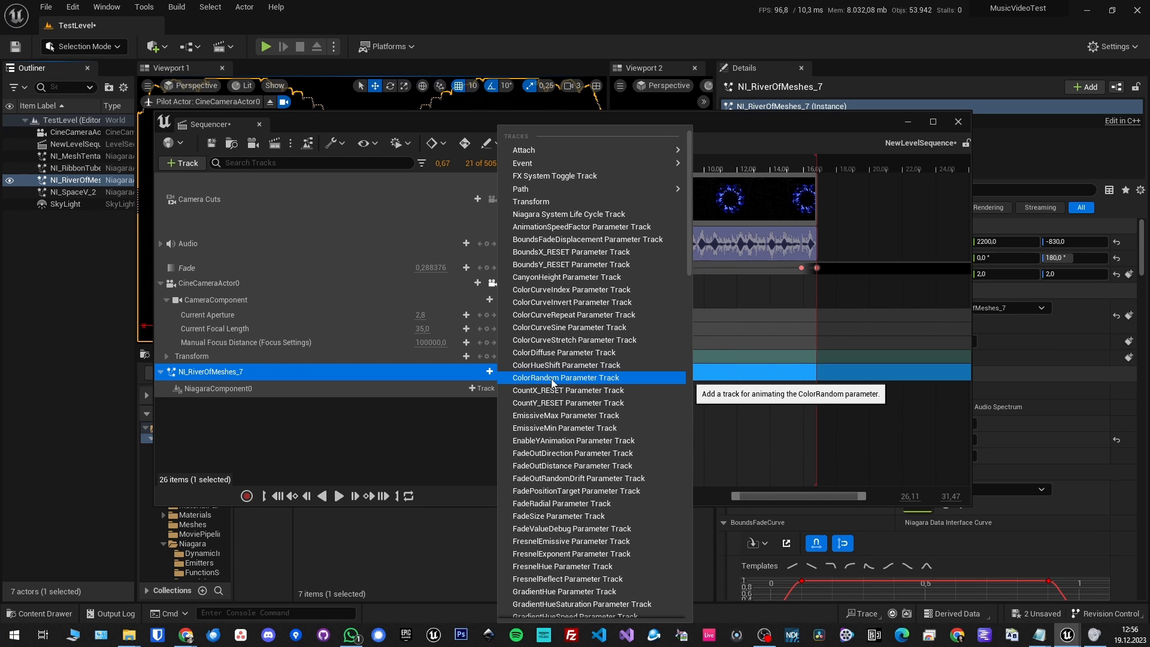
pyautogui.scroll(-5, 568, 425)
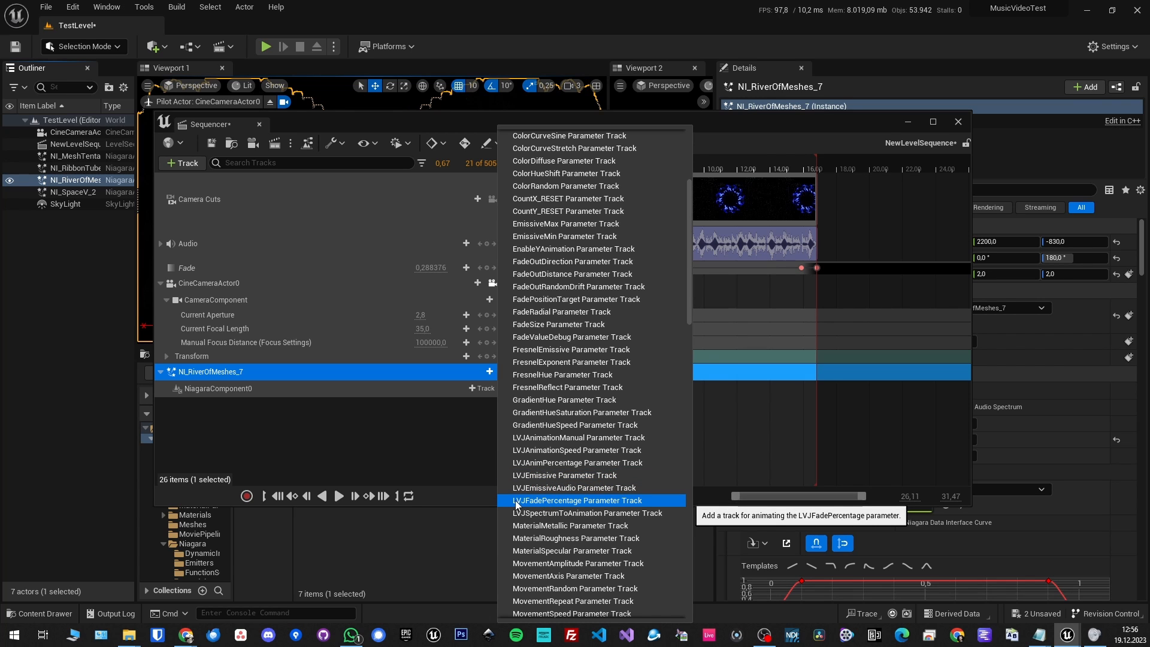
pyautogui.click(546, 501)
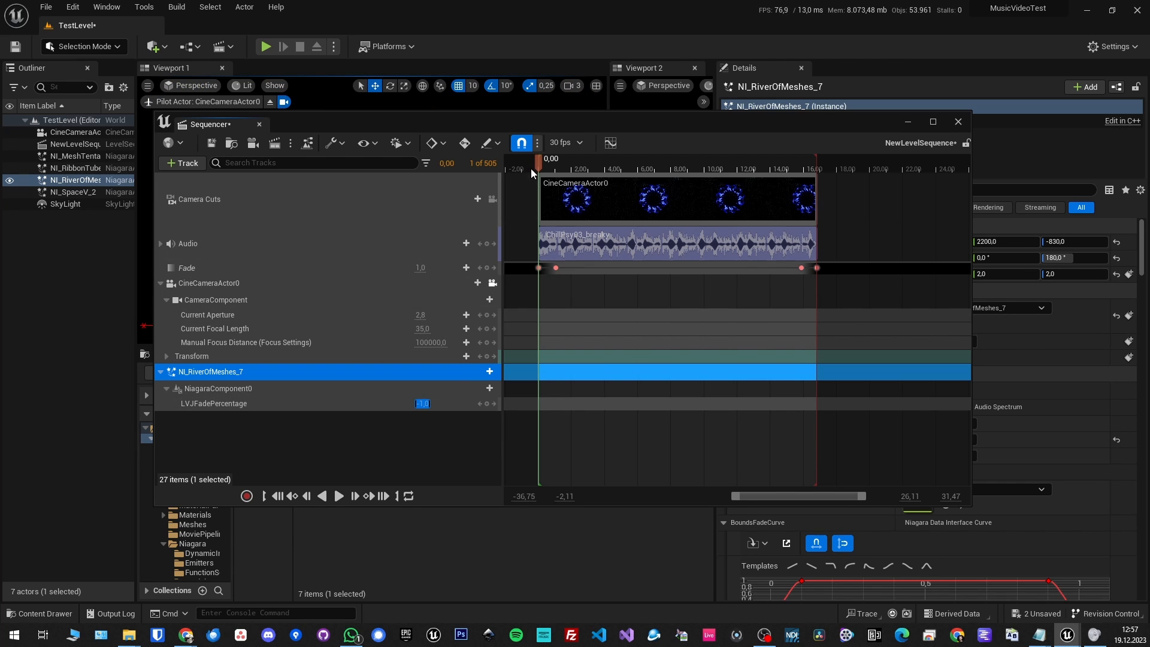
# Key LVJFadePercentage at -1,0 on 0,00 and about 2 seconds, 0,0 at about 4,6 seconds, and 1,0 at 12,93 and 16,83
pyautogui.moveTo(542, 162); pyautogui.dragTo(569, 166)
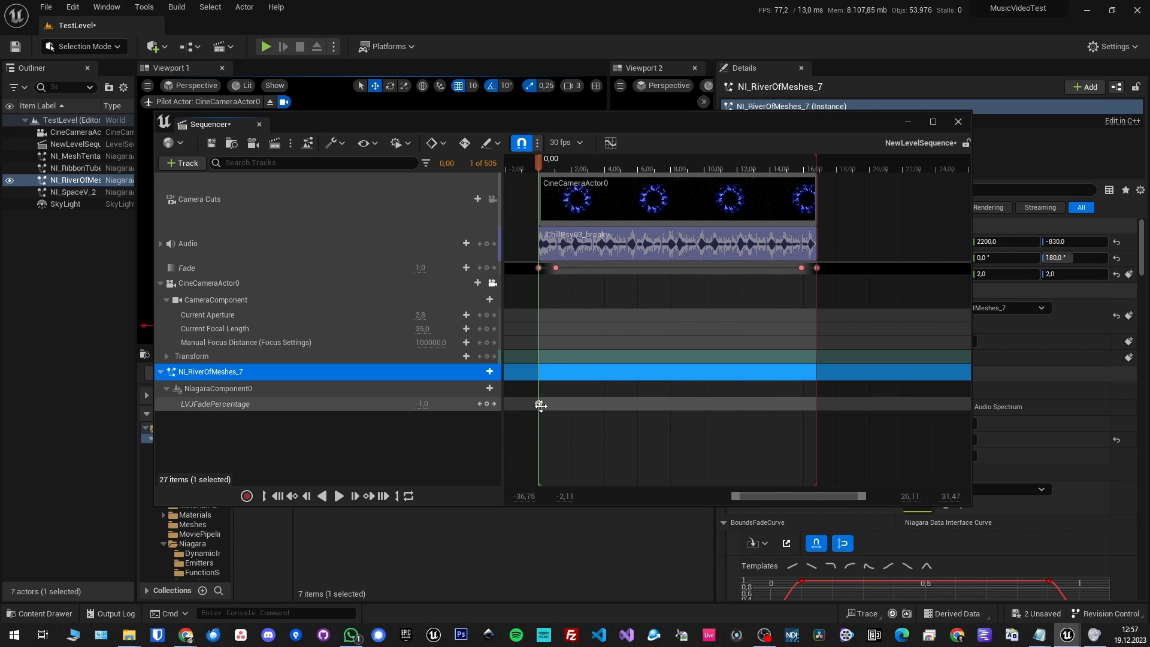
pyautogui.moveTo(539, 405); pyautogui.dragTo(590, 404)
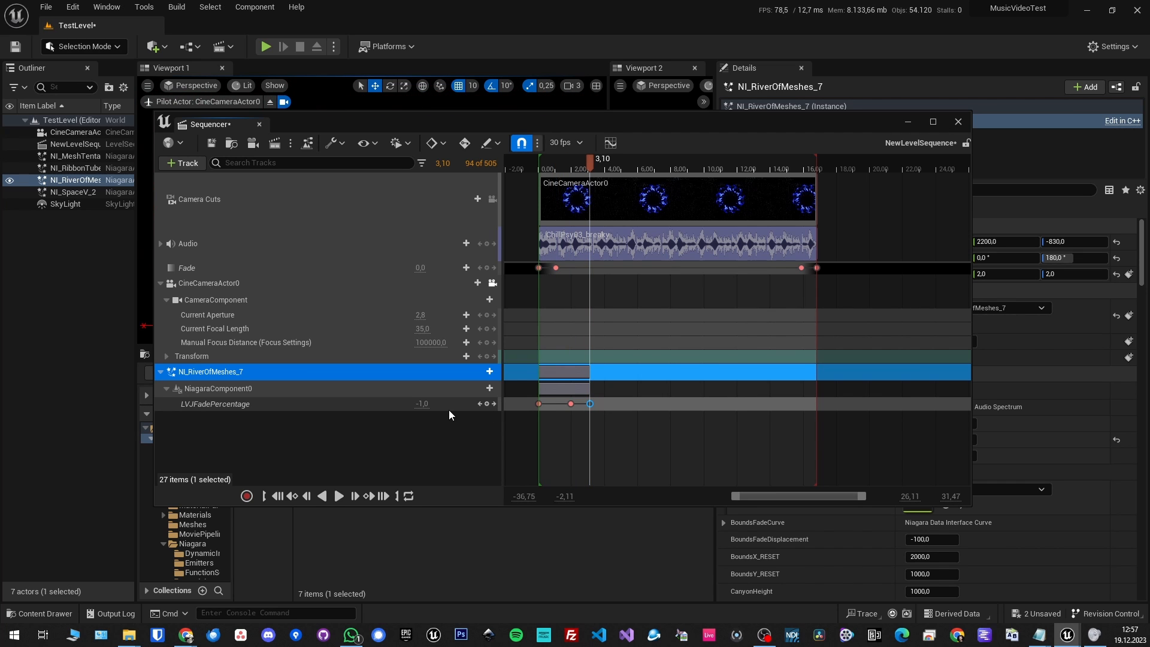
pyautogui.press('Return')
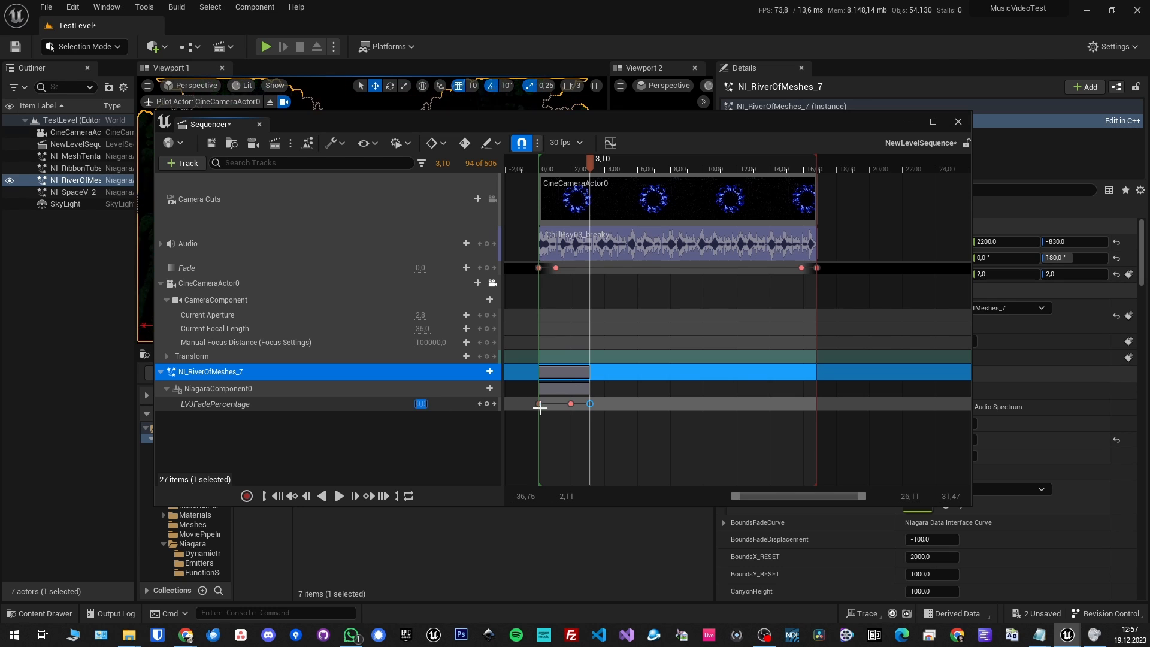
pyautogui.moveTo(591, 405); pyautogui.dragTo(812, 401)
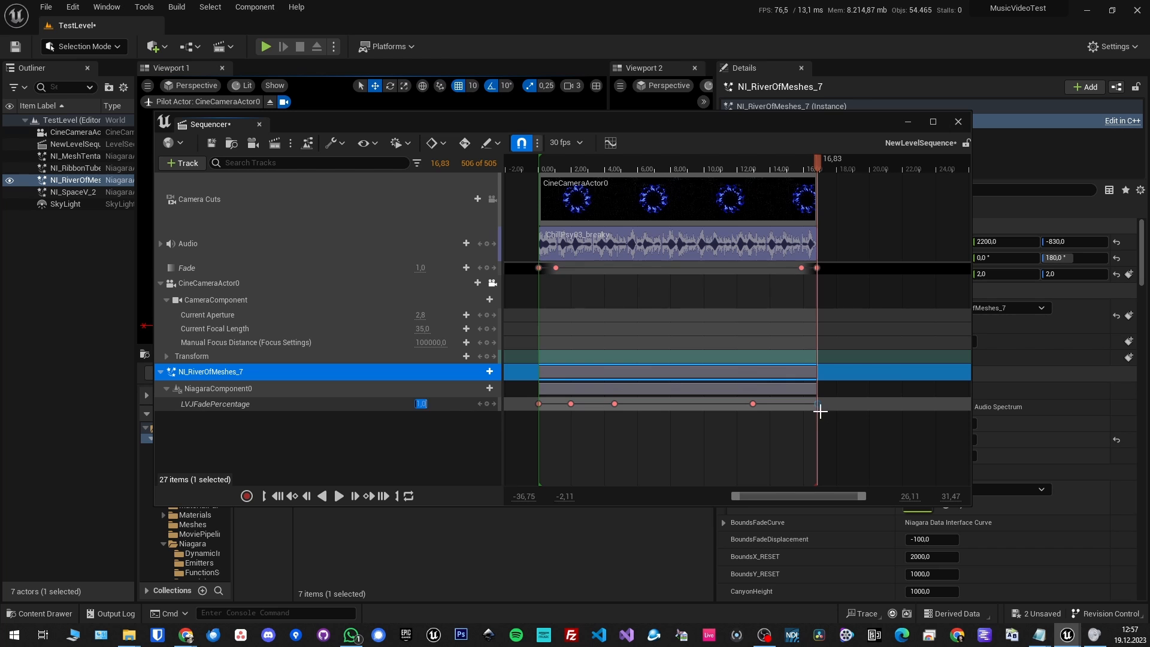
pyautogui.click(754, 405)
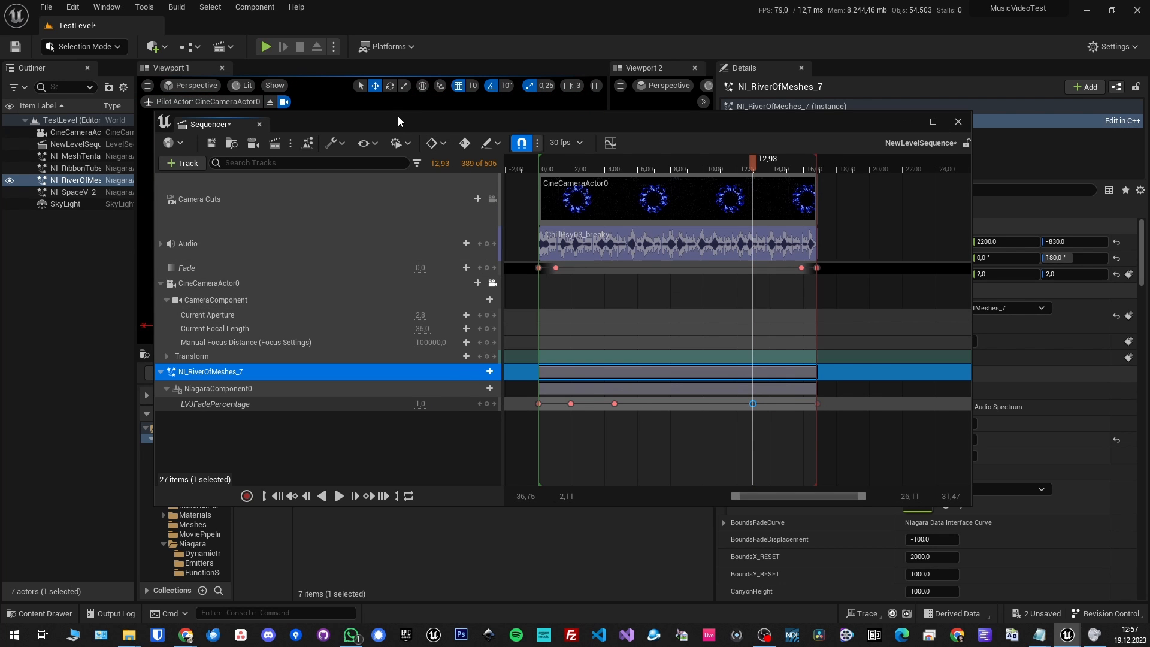
# Shrink and move the Sequencer off the viewport and play the sequence to review the river of meshes fade
pyautogui.moveTo(196, 127); pyautogui.dragTo(368, 211)
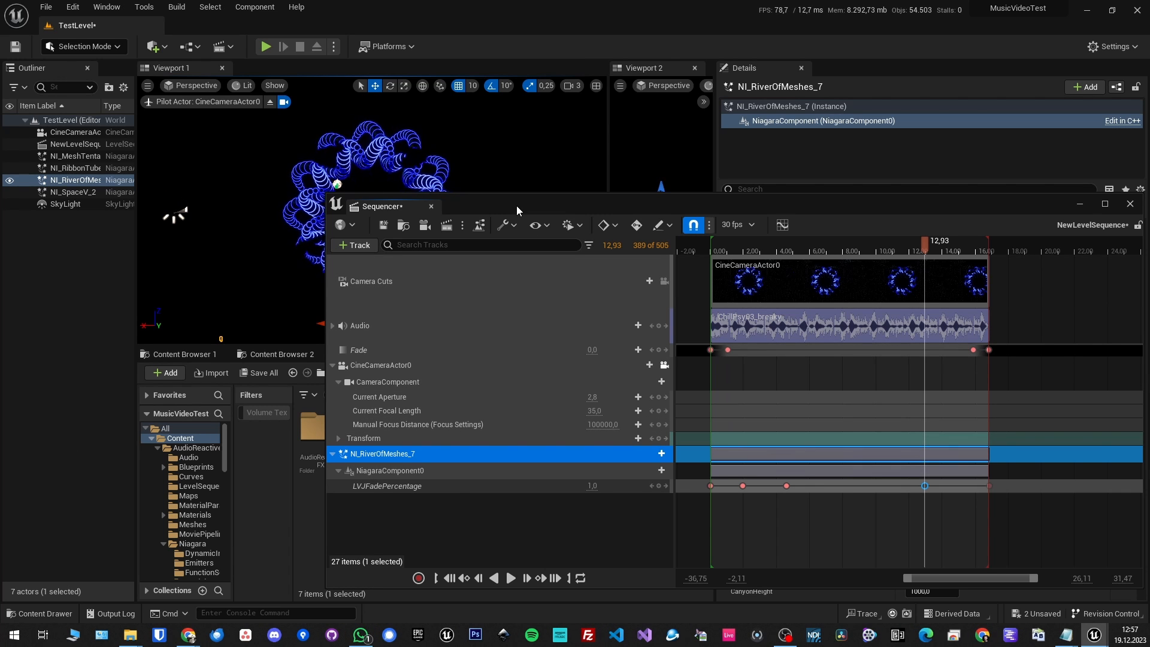
pyautogui.moveTo(328, 195); pyautogui.dragTo(423, 234)
pyautogui.moveTo(643, 249); pyautogui.dragTo(603, 200)
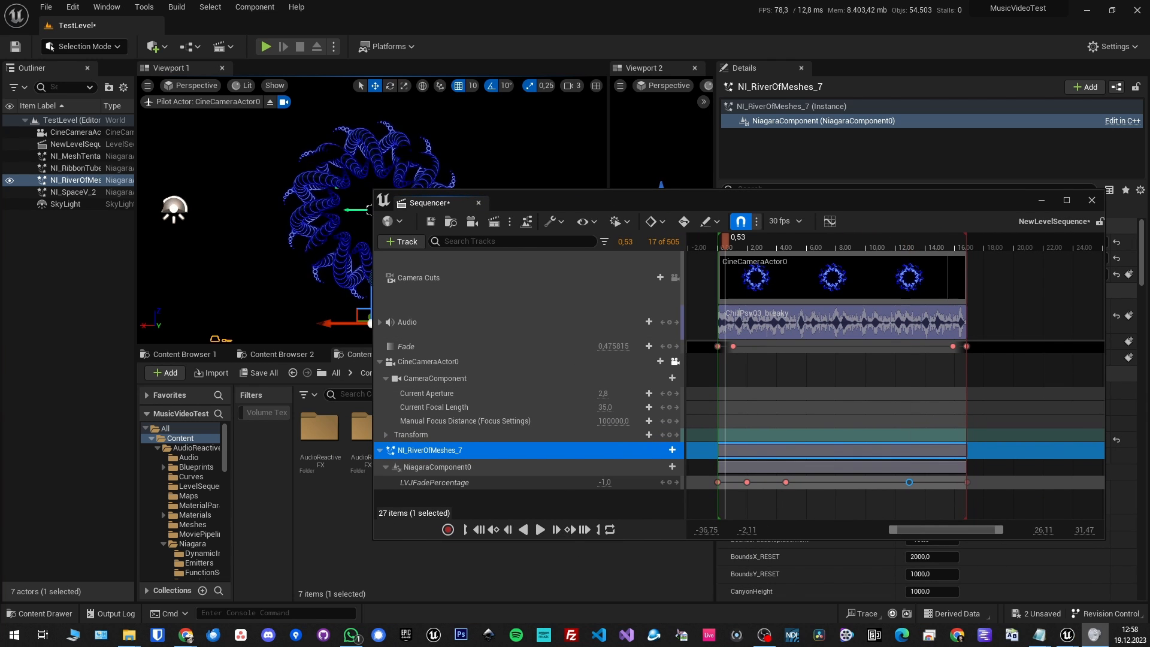
pyautogui.click(539, 530)
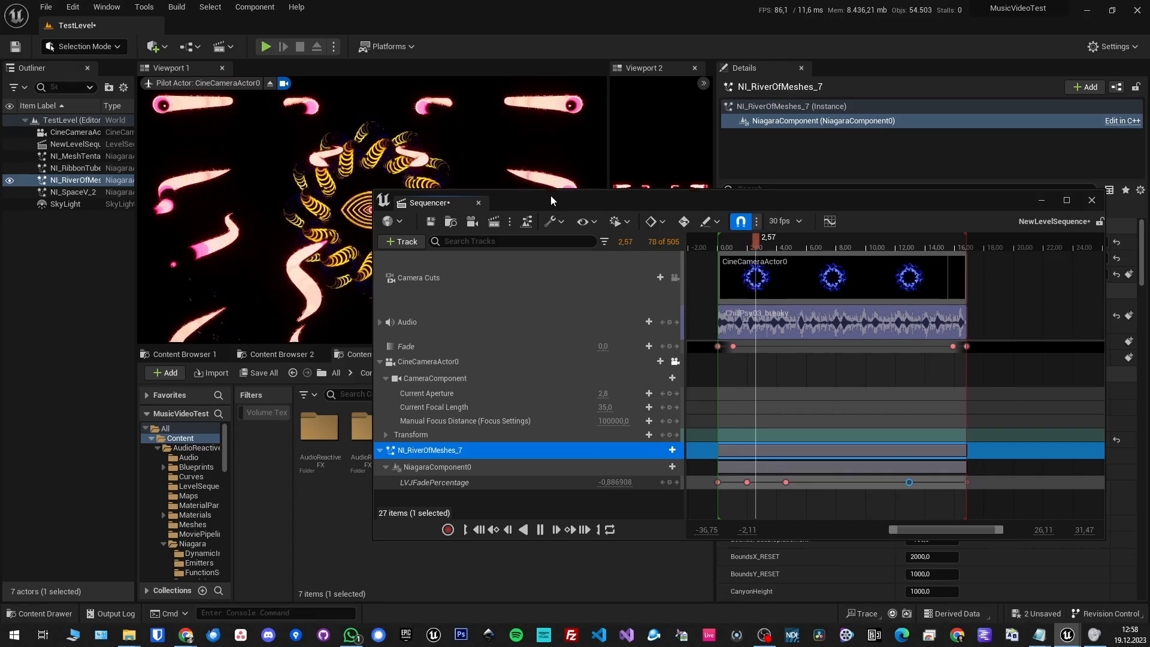
pyautogui.moveTo(551, 195); pyautogui.dragTo(505, 238)
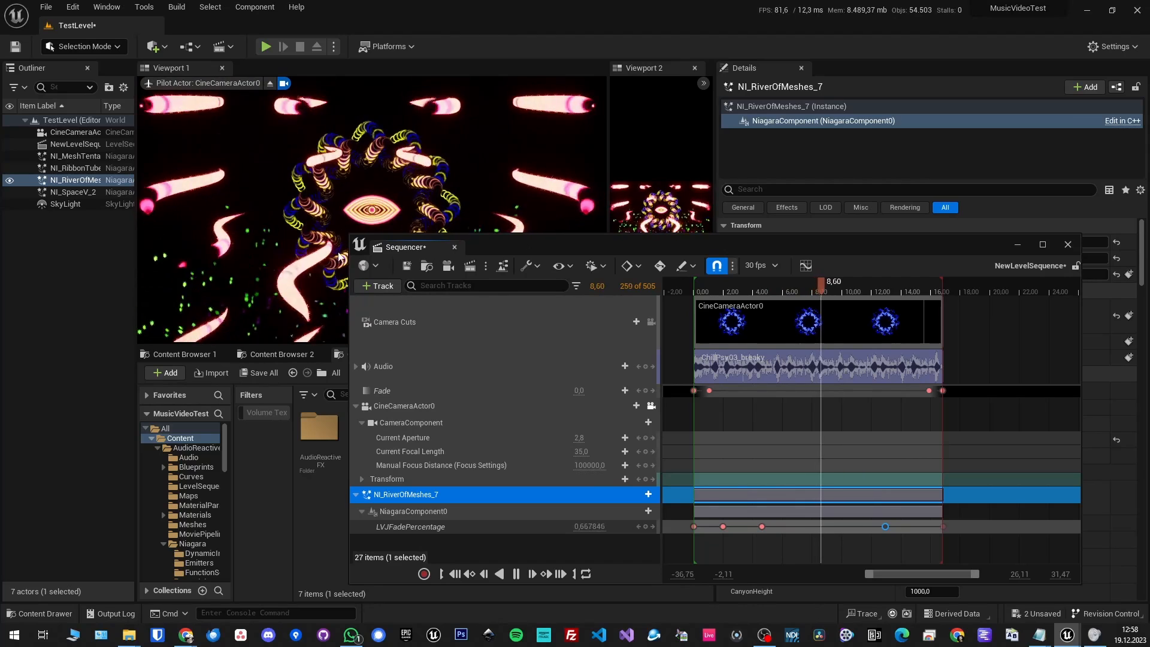
pyautogui.moveTo(484, 252); pyautogui.dragTo(448, 177)
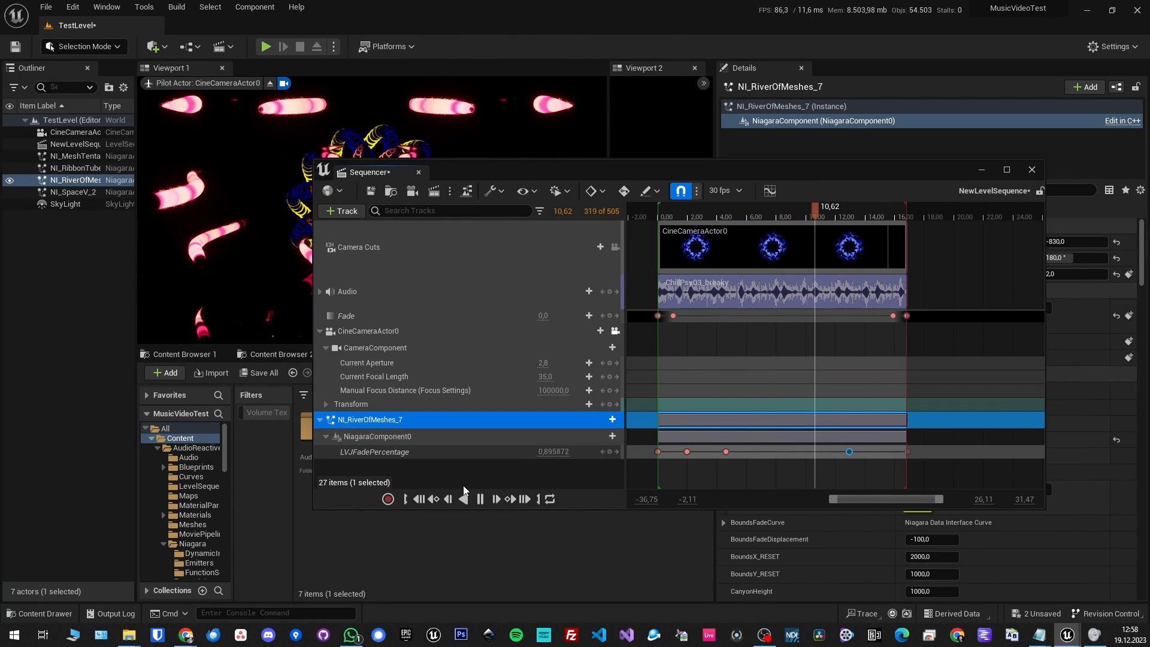
pyautogui.click(480, 500)
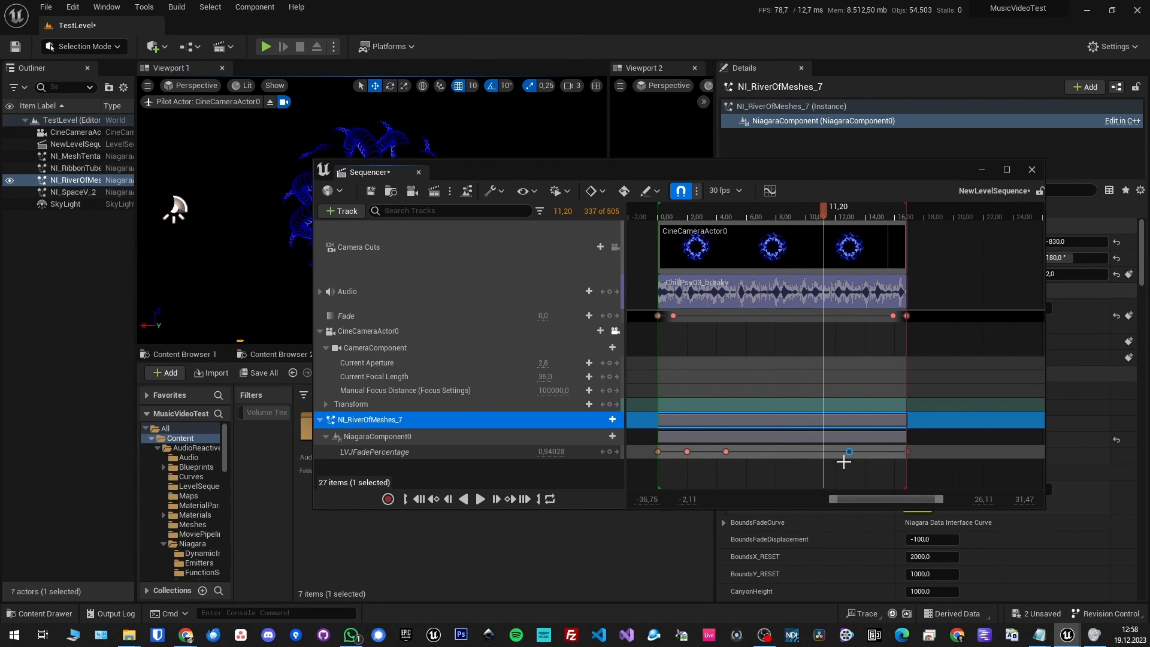
# Set the LVJFadePercentage key at 12,93 to 0,0
pyautogui.click(771, 469)
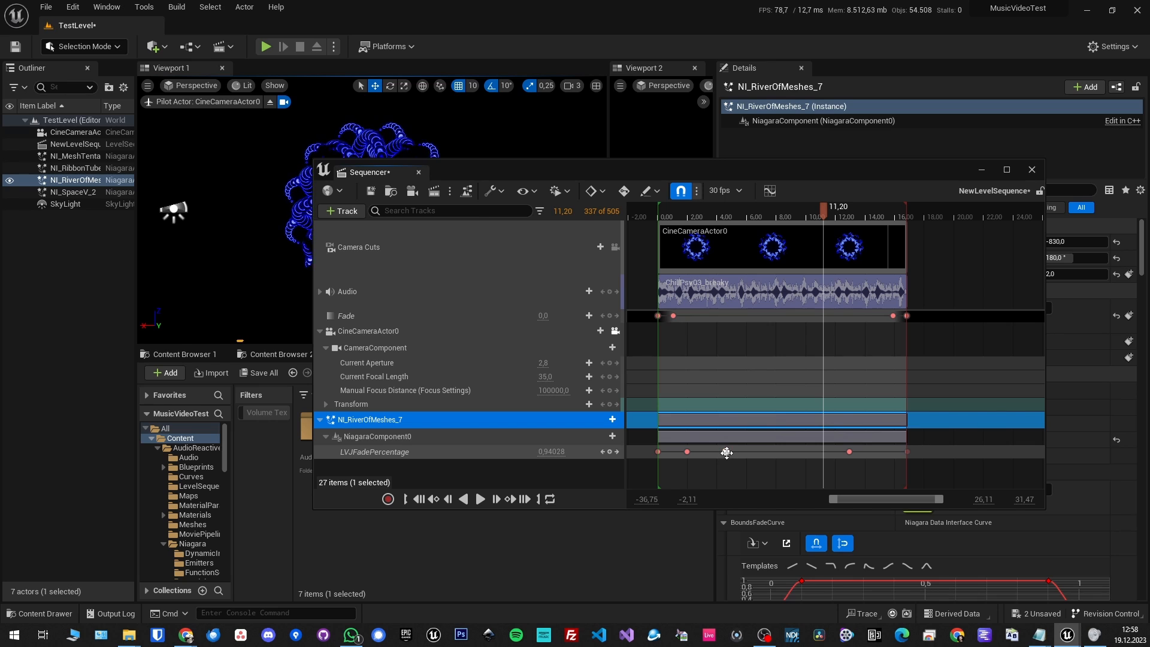
pyautogui.click(727, 452)
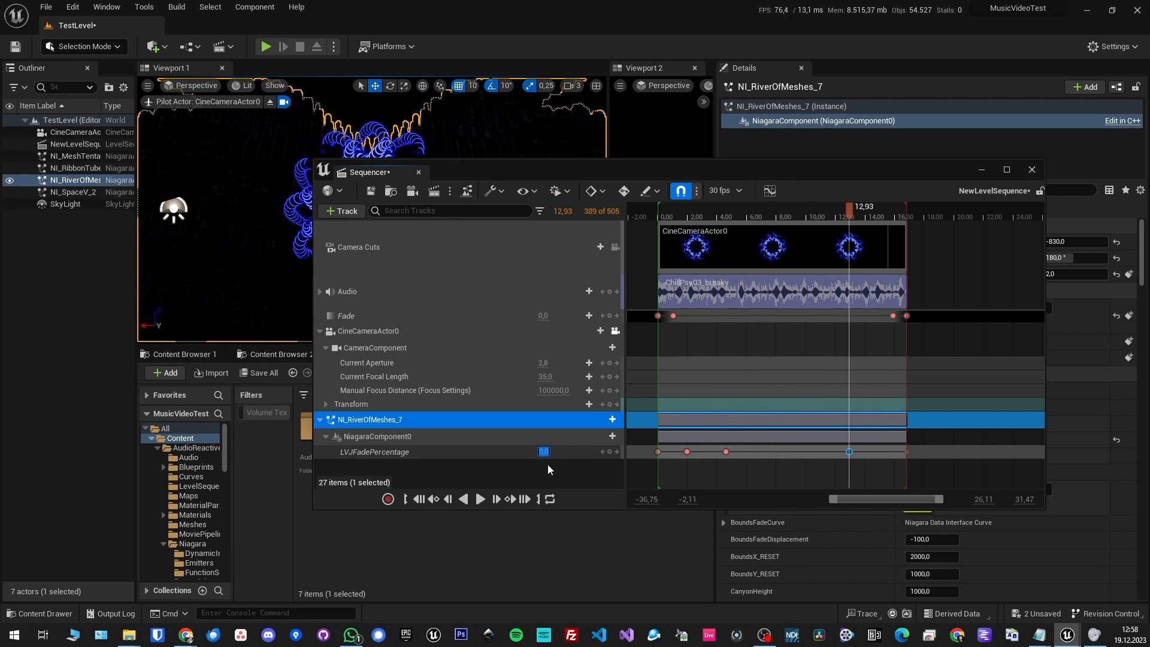
pyautogui.click(545, 467)
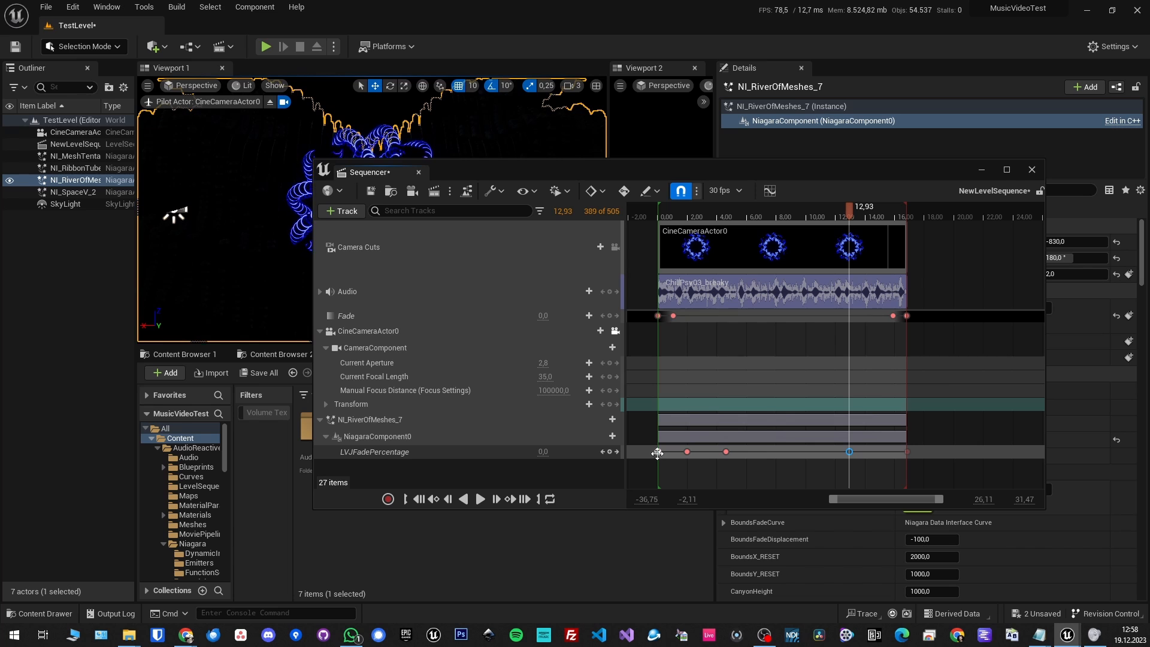
# Delete the LVJFadePercentage key at 1,97 and move the key after it to about 3 seconds
pyautogui.click(657, 453)
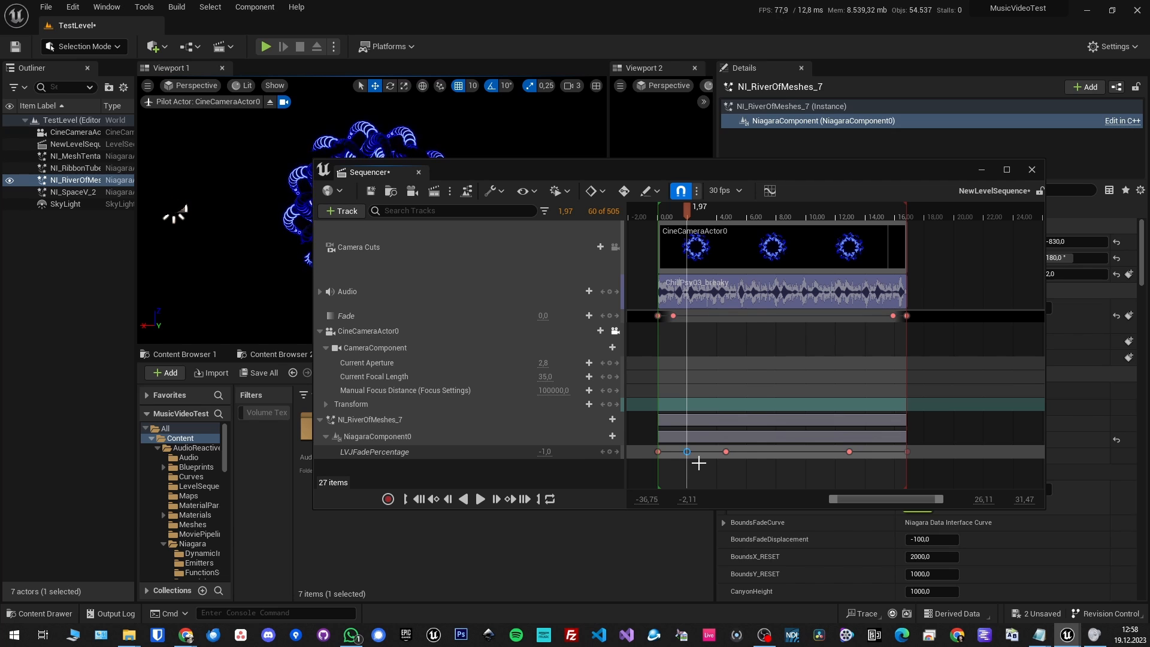
pyautogui.moveTo(726, 451); pyautogui.dragTo(706, 452)
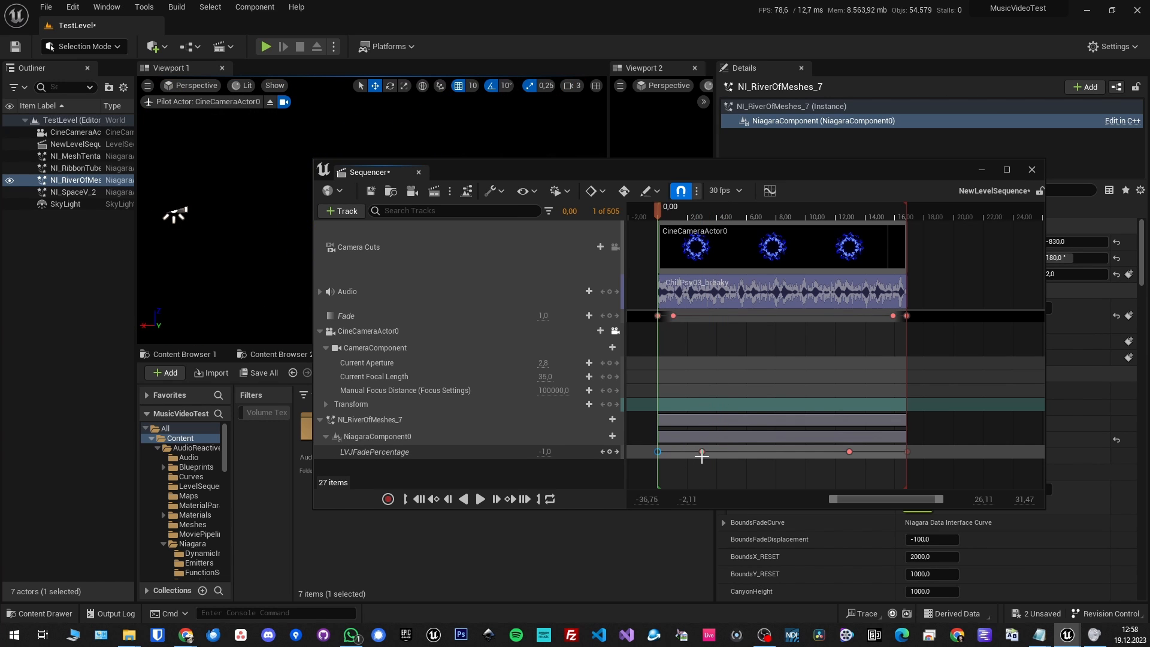
pyautogui.click(701, 453)
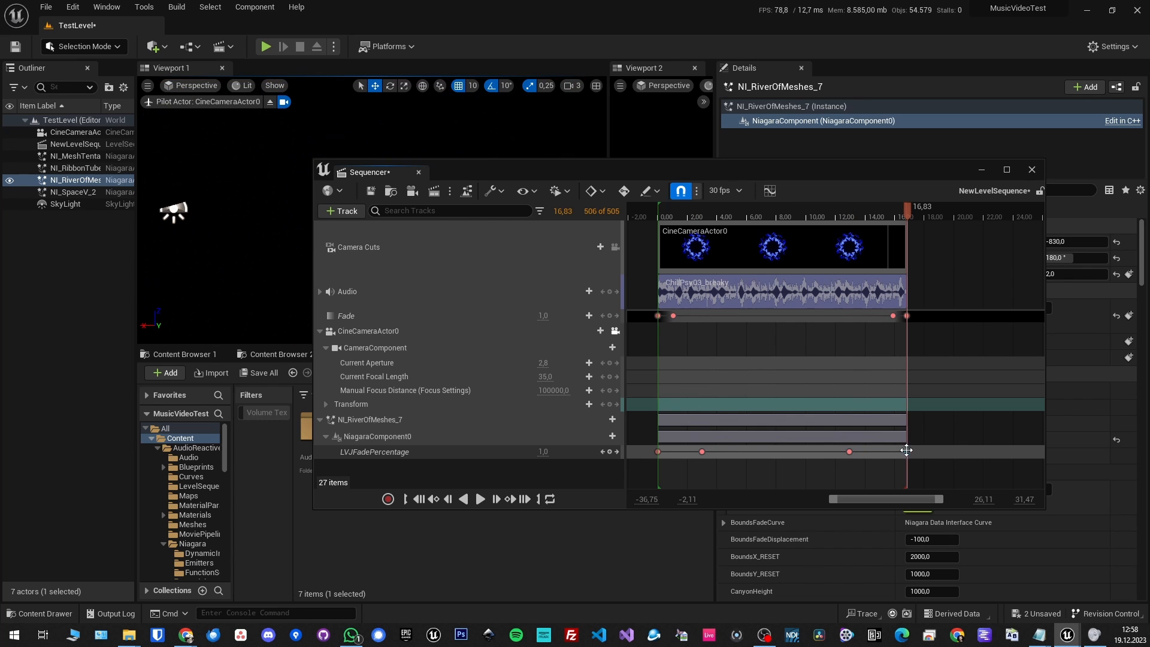
# Play the sequence with the Sequencer moved off the viewport to review the river of meshes fading in and out
pyautogui.click(479, 499)
pyautogui.moveTo(527, 174); pyautogui.dragTo(595, 275)
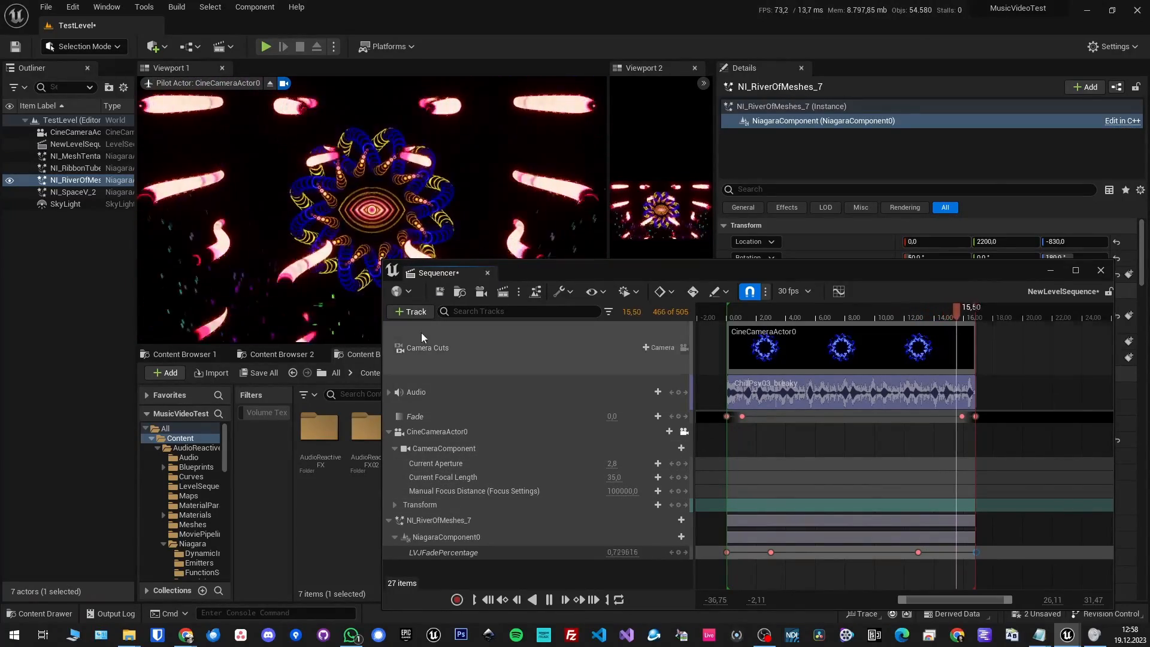
pyautogui.click(548, 601)
pyautogui.moveTo(561, 269); pyautogui.dragTo(376, 136)
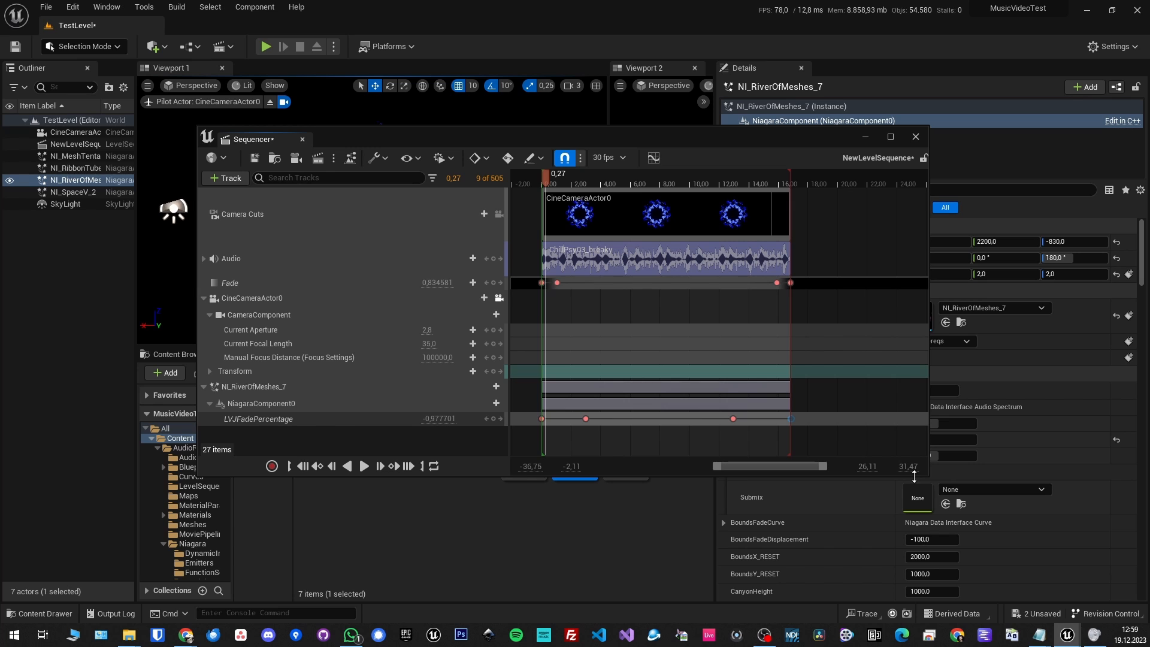
# Enlarge the Sequencer window and add the NI_MeshTentacles__LVJ_2 actor to the sequence with its NiagaraComponent0
pyautogui.moveTo(914, 476); pyautogui.dragTo(914, 550)
pyautogui.moveTo(430, 133); pyautogui.dragTo(585, 147)
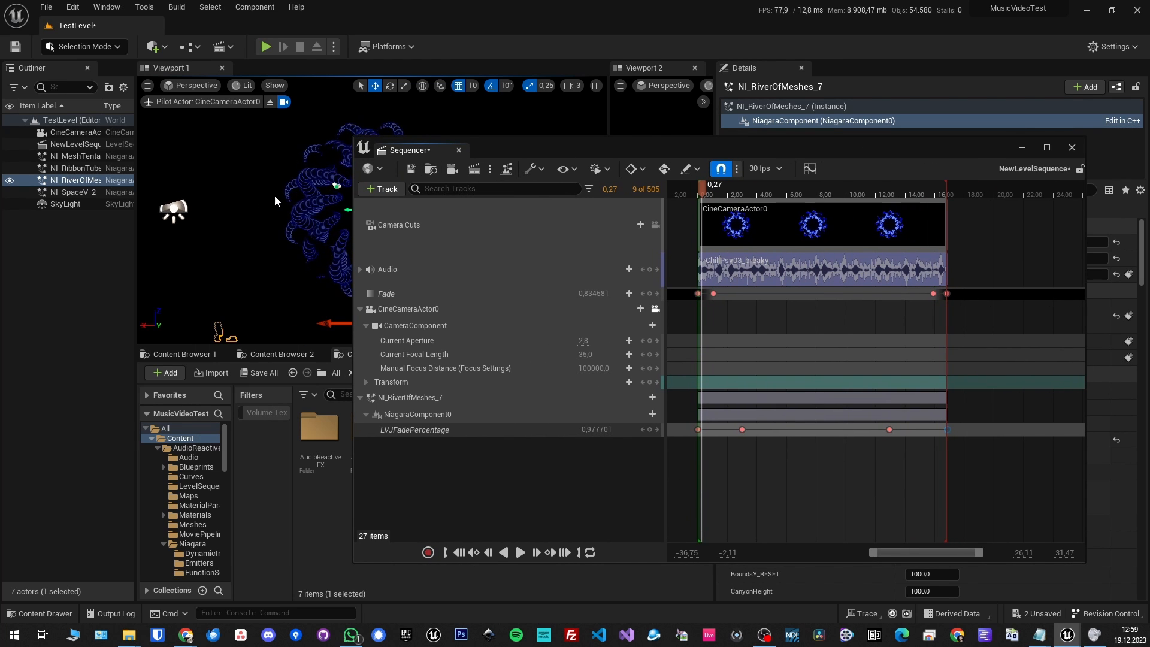
pyautogui.click(303, 197)
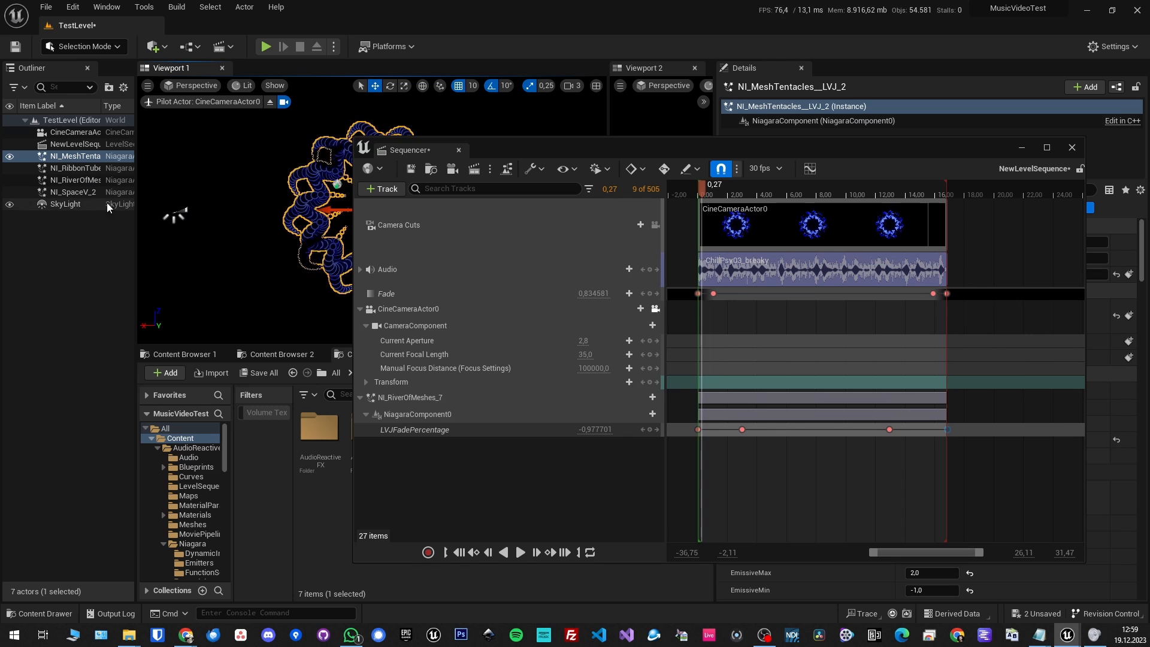
pyautogui.moveTo(74, 157); pyautogui.dragTo(452, 496)
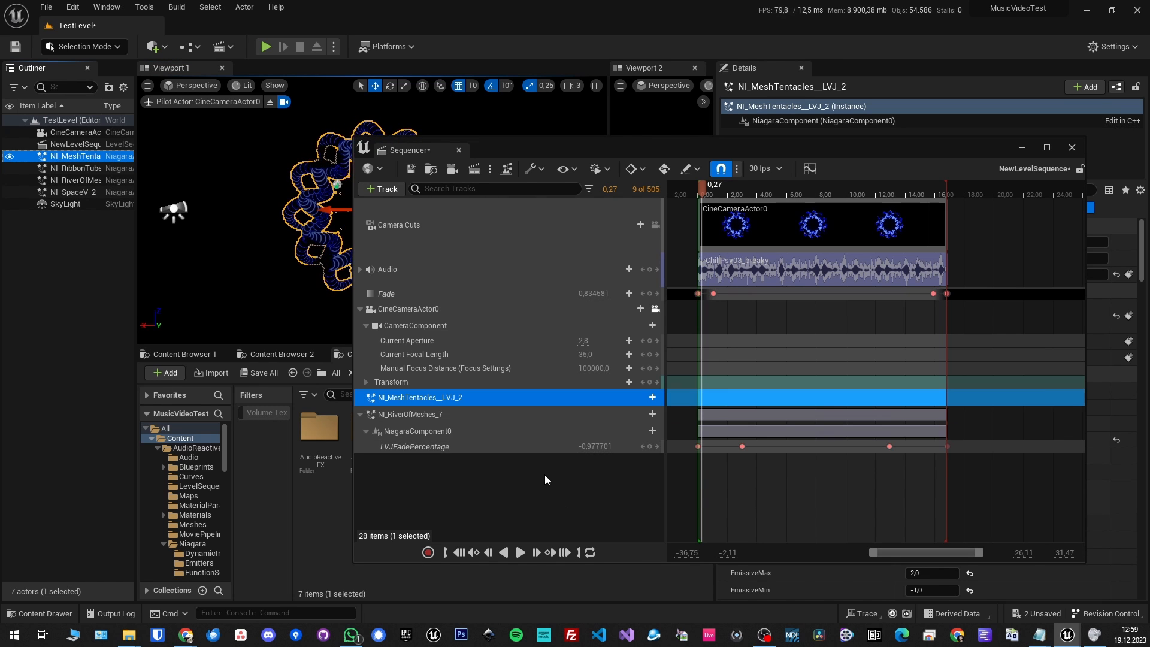
pyautogui.click(644, 398)
pyautogui.moveTo(662, 442)
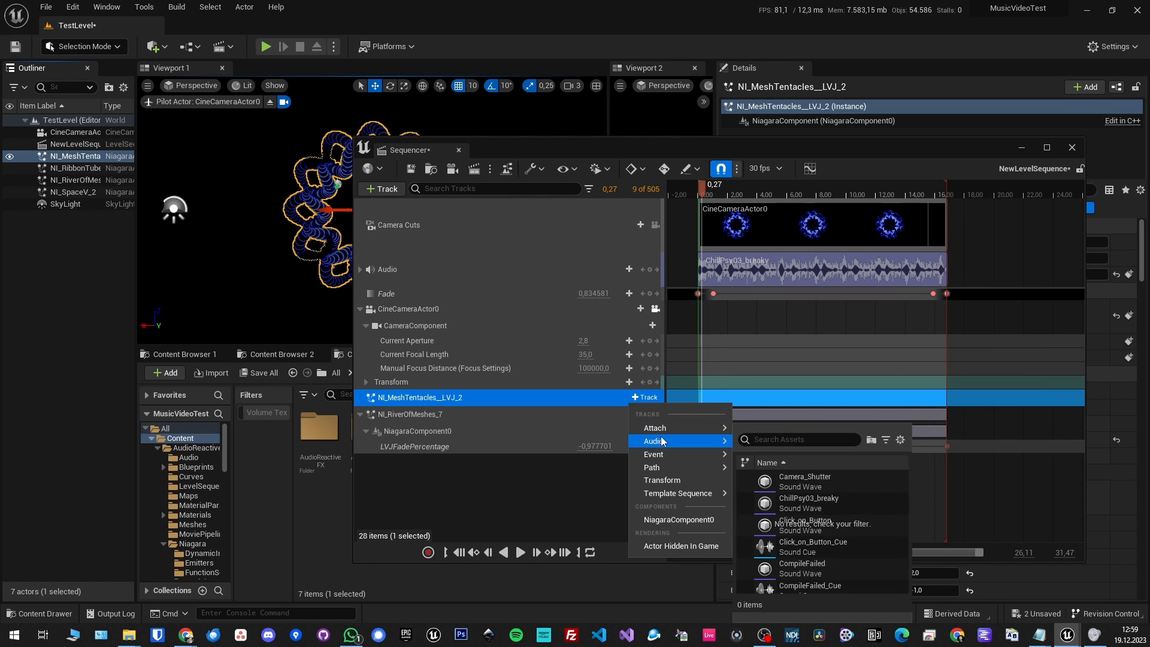
pyautogui.click(674, 520)
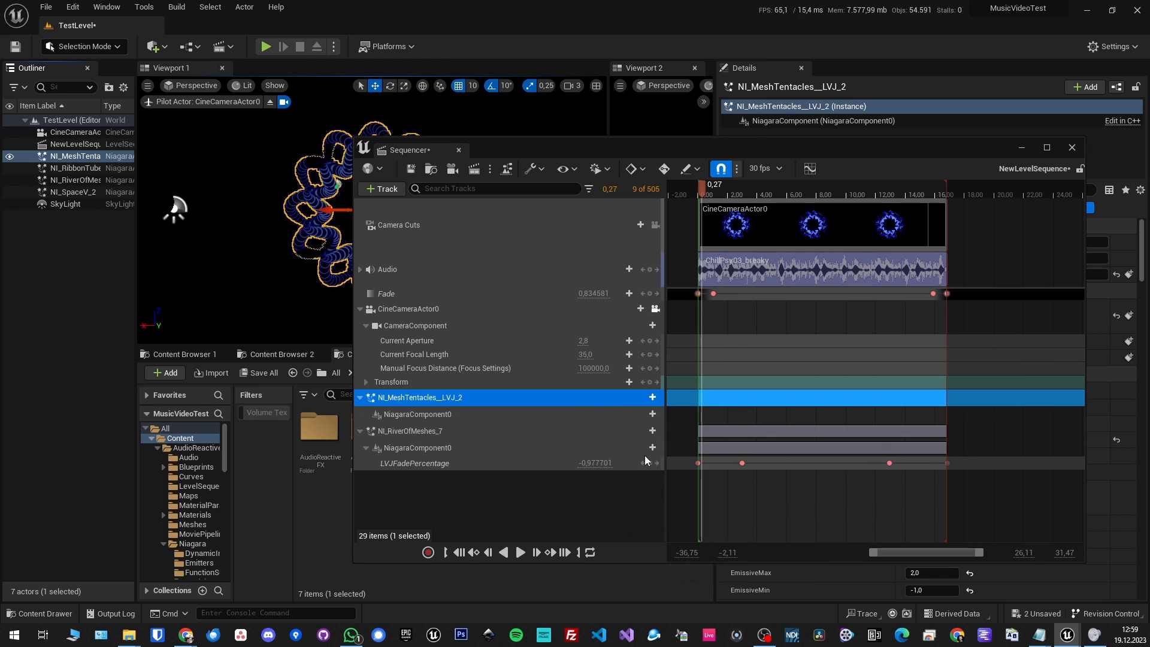
# Add an LVJAnimationManual parameter track to the mesh tentacles' Niagara component and key it enabled at 0,00
pyautogui.click(635, 414)
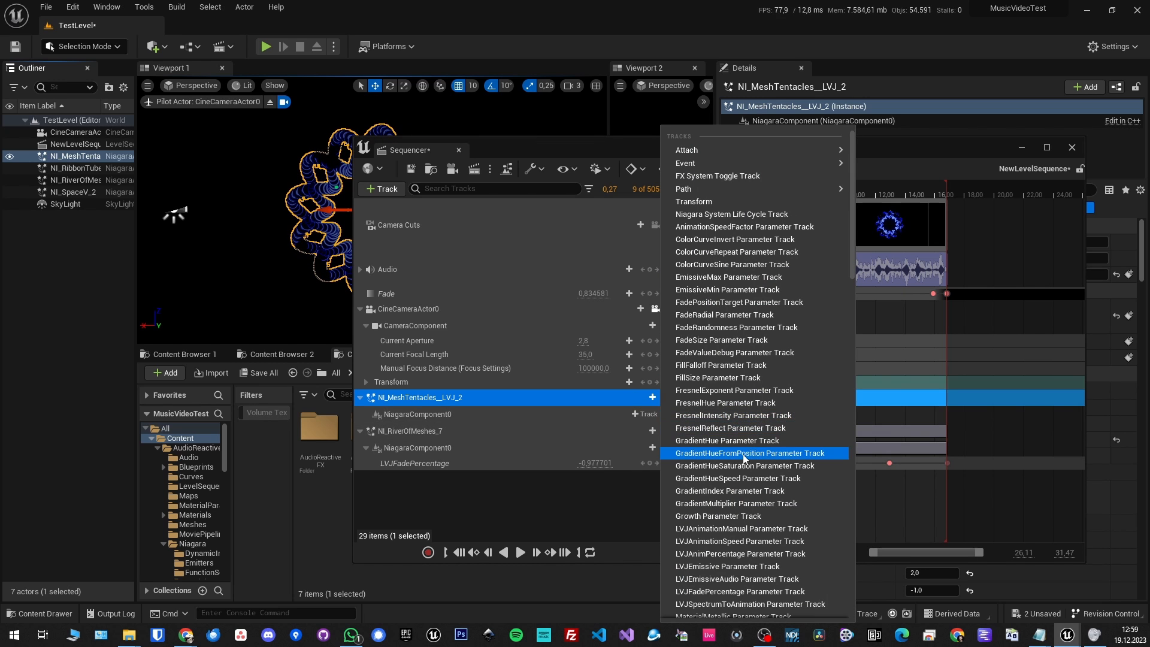
pyautogui.scroll(-3, 742, 455)
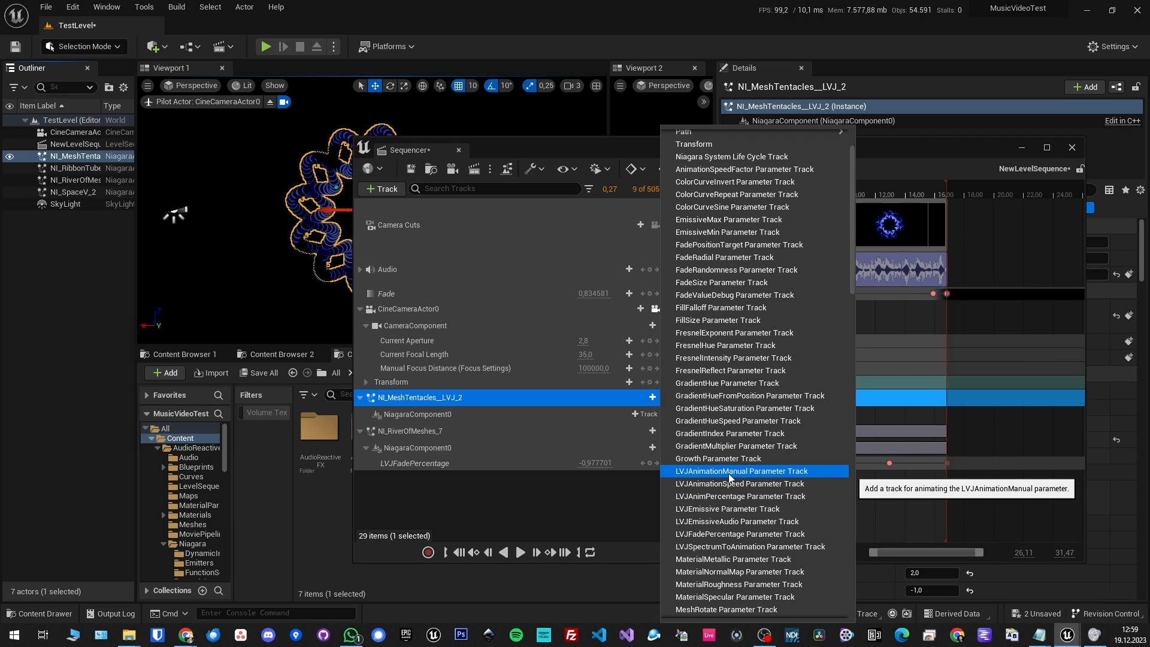
pyautogui.click(728, 473)
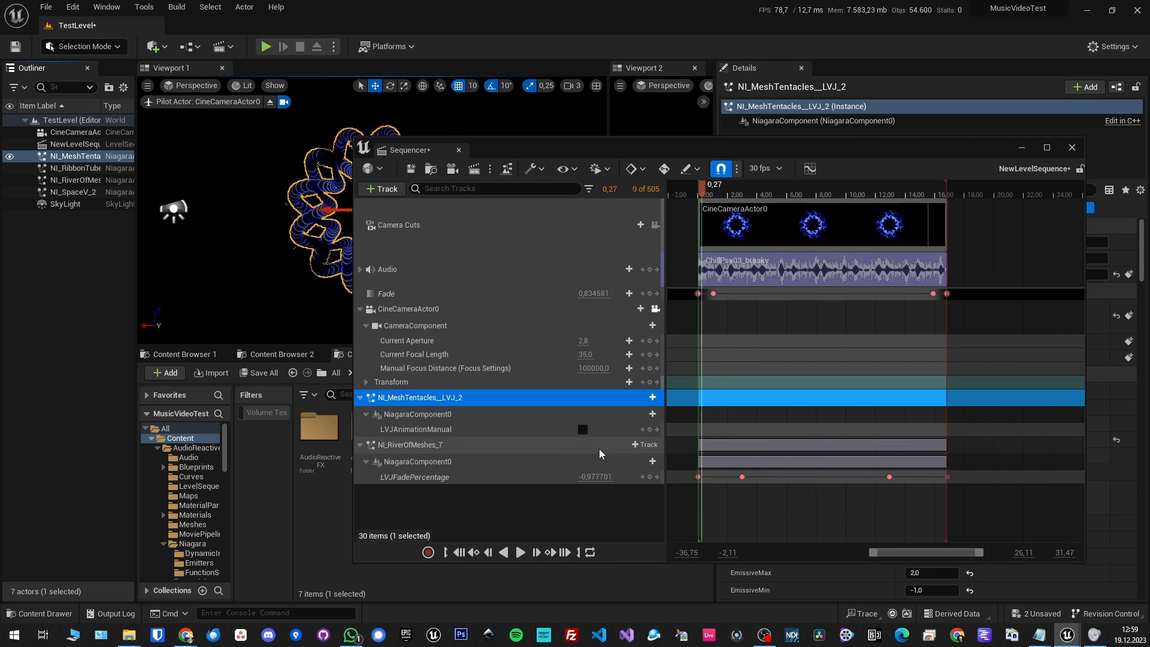
pyautogui.click(474, 553)
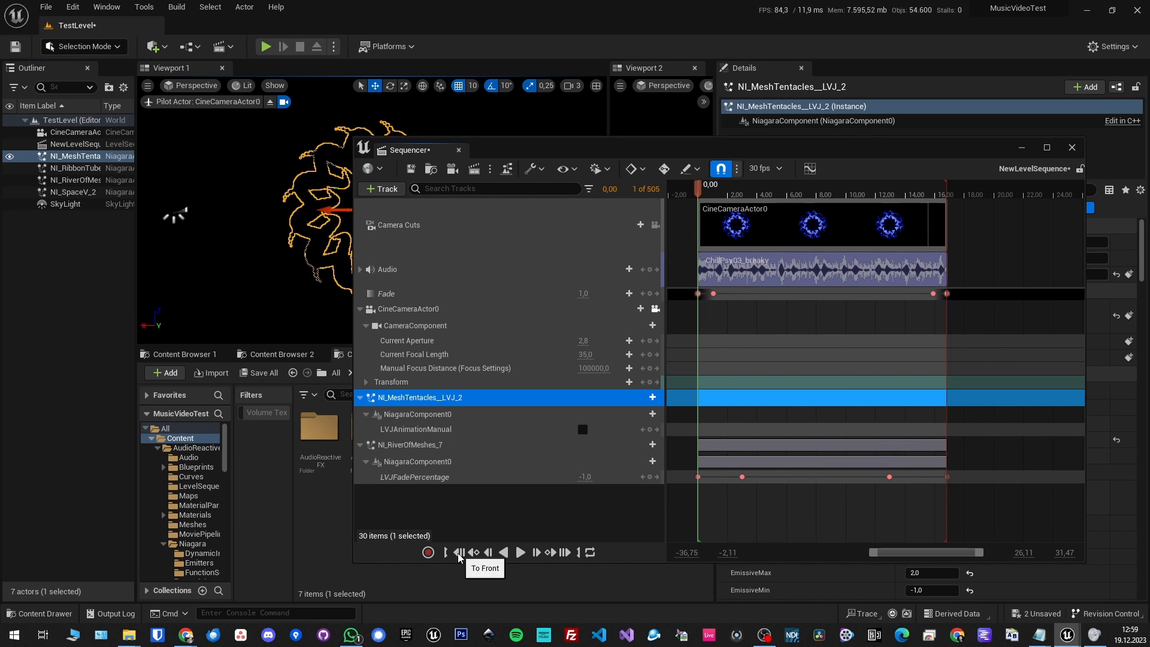
pyautogui.click(584, 429)
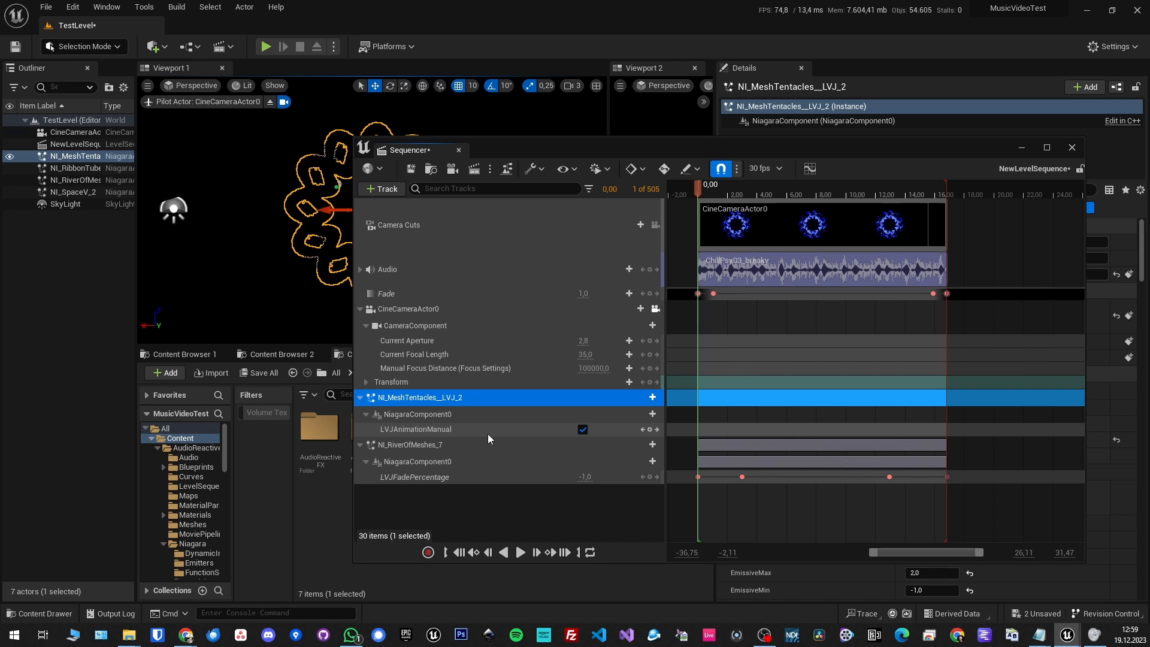
pyautogui.click(650, 429)
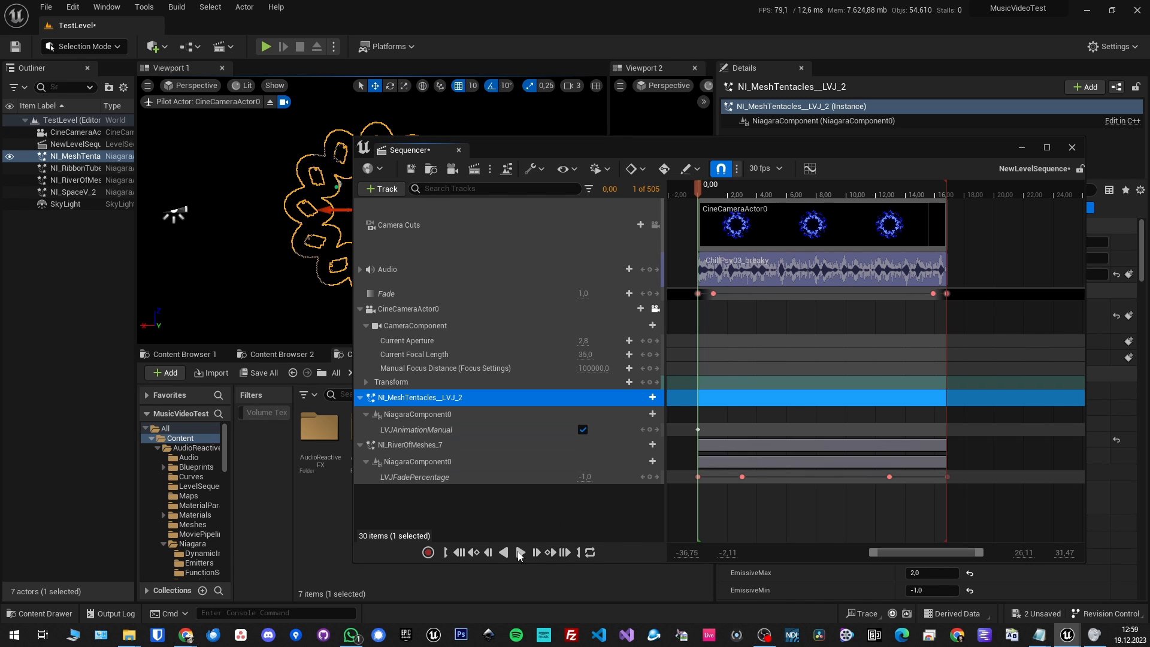
# Play the sequence with the Sequencer clear of the viewport to review the tentacles with manual animation enabled
pyautogui.click(521, 553)
pyautogui.moveTo(414, 151); pyautogui.dragTo(503, 166)
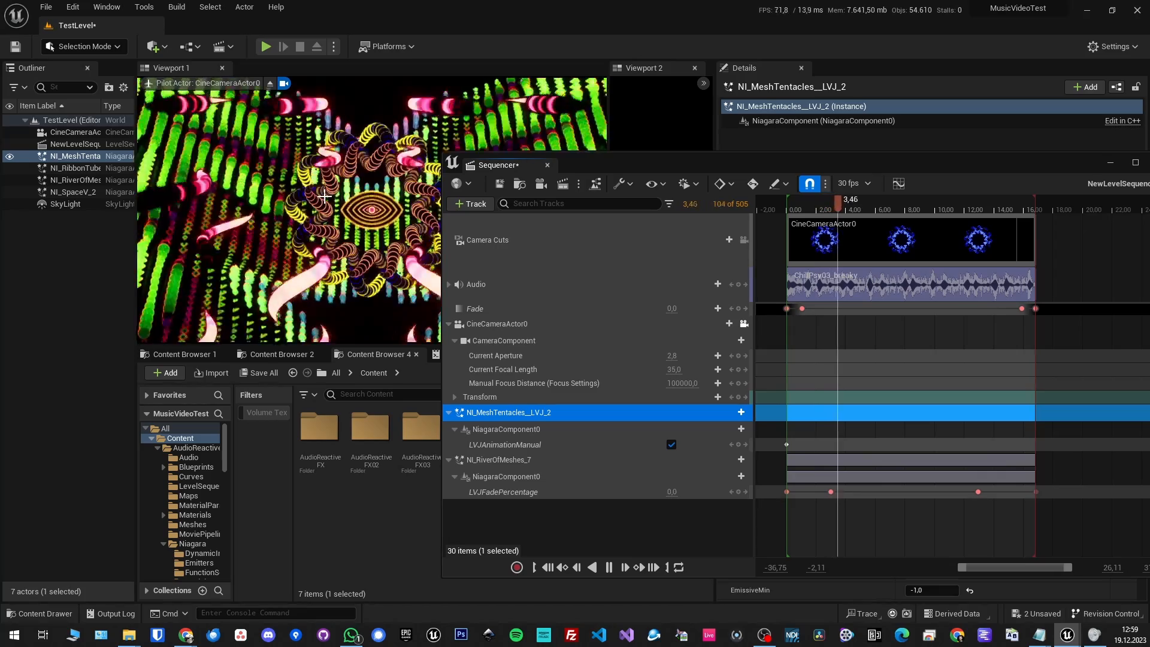
pyautogui.moveTo(623, 173); pyautogui.dragTo(519, 153)
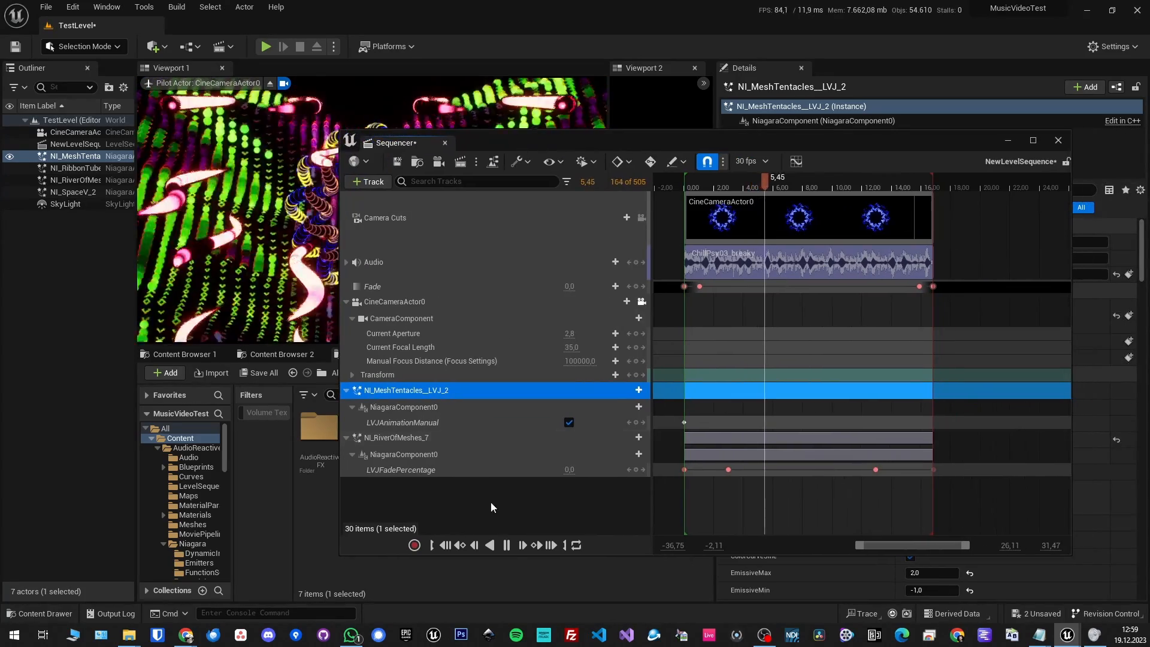
pyautogui.click(506, 545)
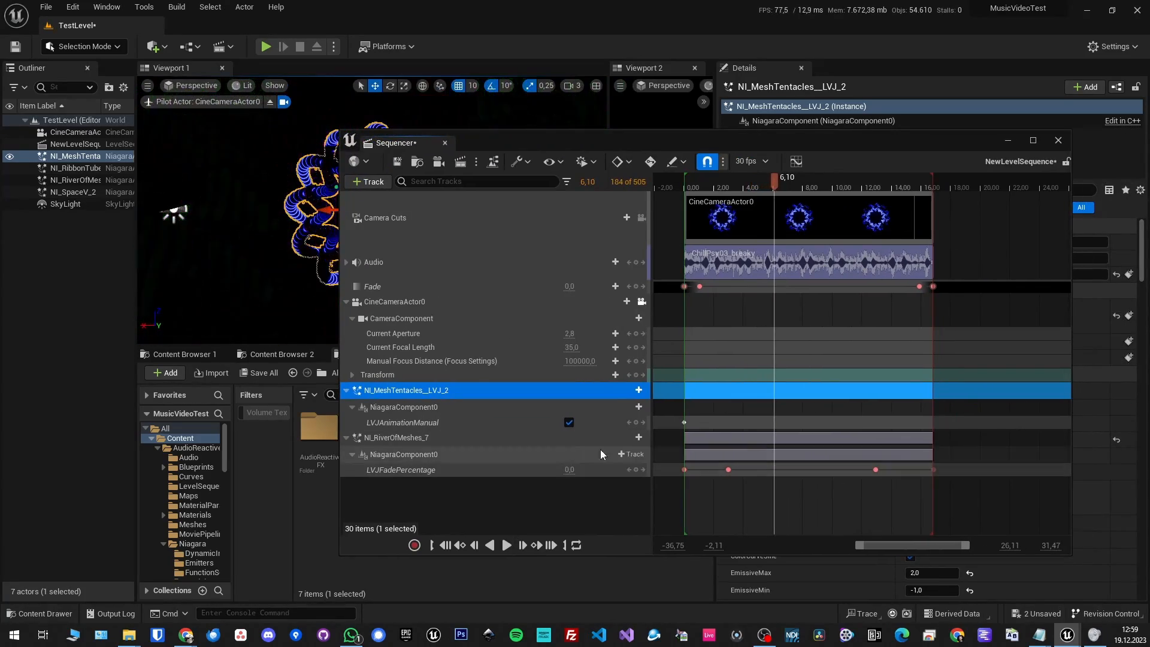
# Add an LVJAnimPercentage parameter track to the mesh tentacles' Niagara component and key it at 0,0 on 0,00
pyautogui.click(631, 408)
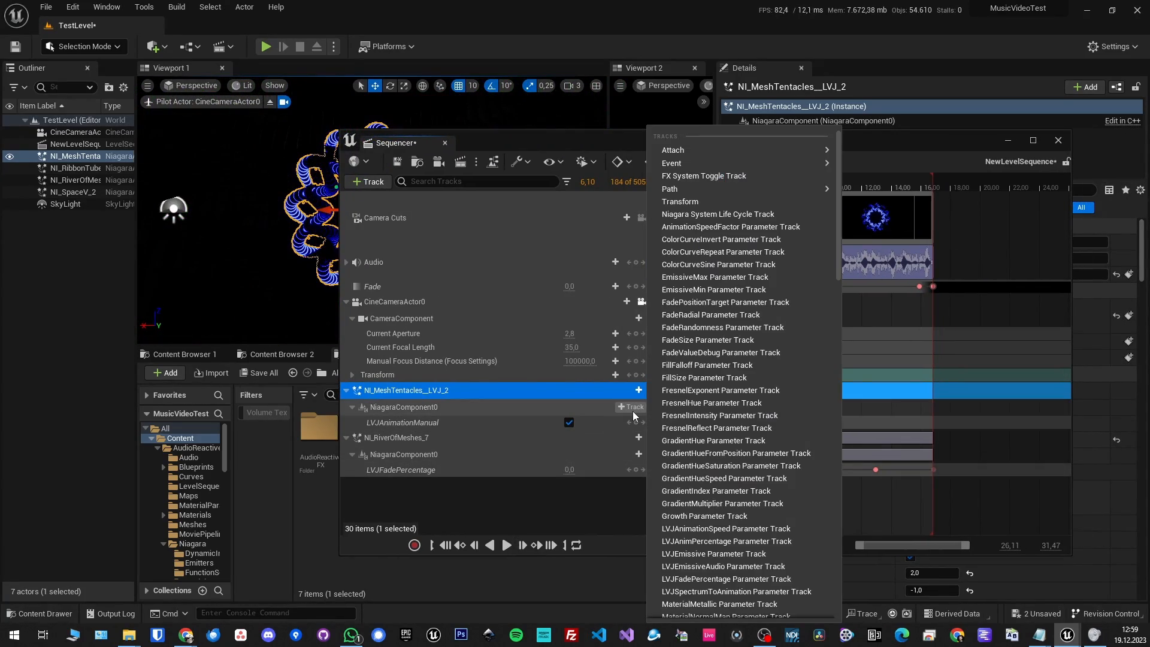
pyautogui.click(704, 542)
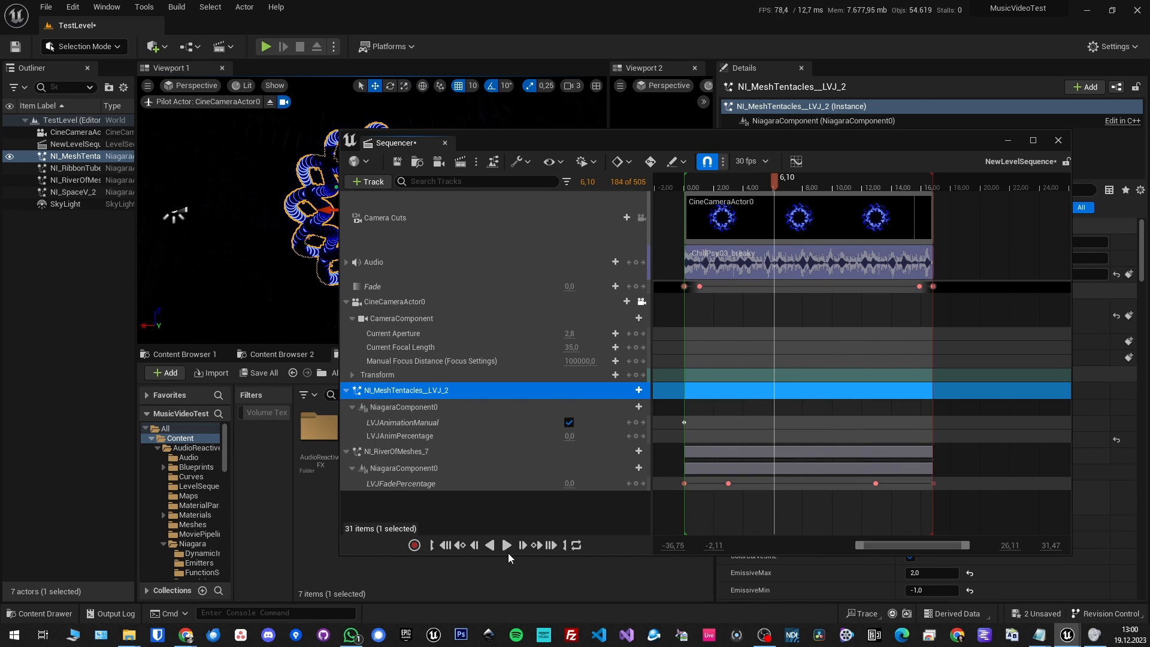
pyautogui.click(445, 545)
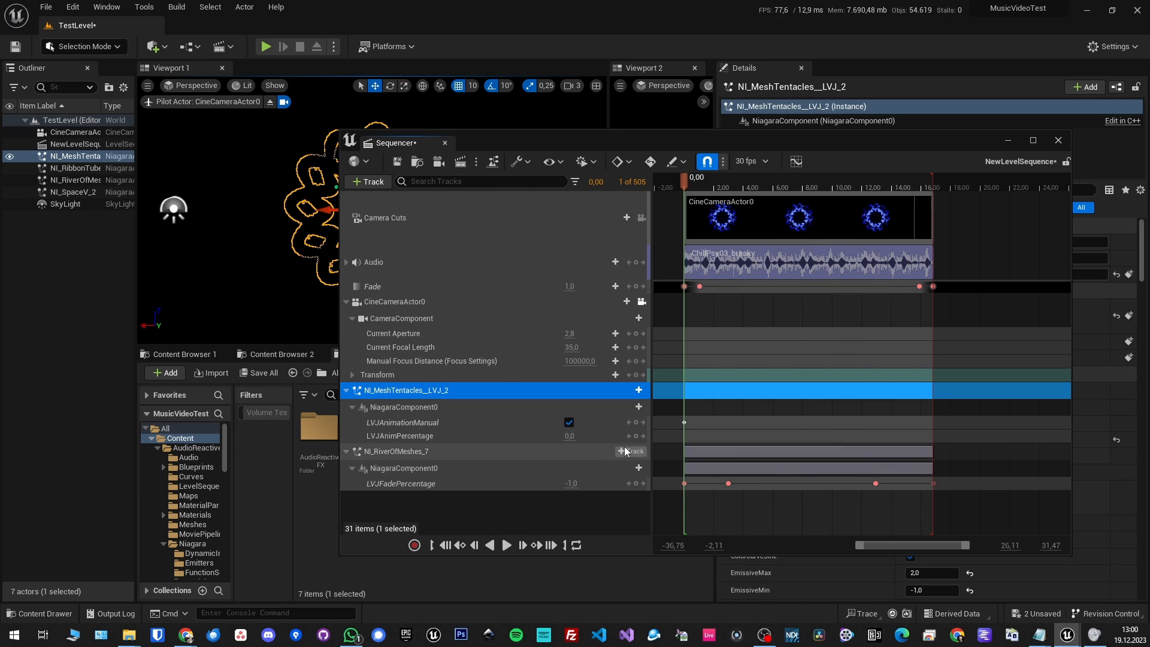
pyautogui.click(636, 436)
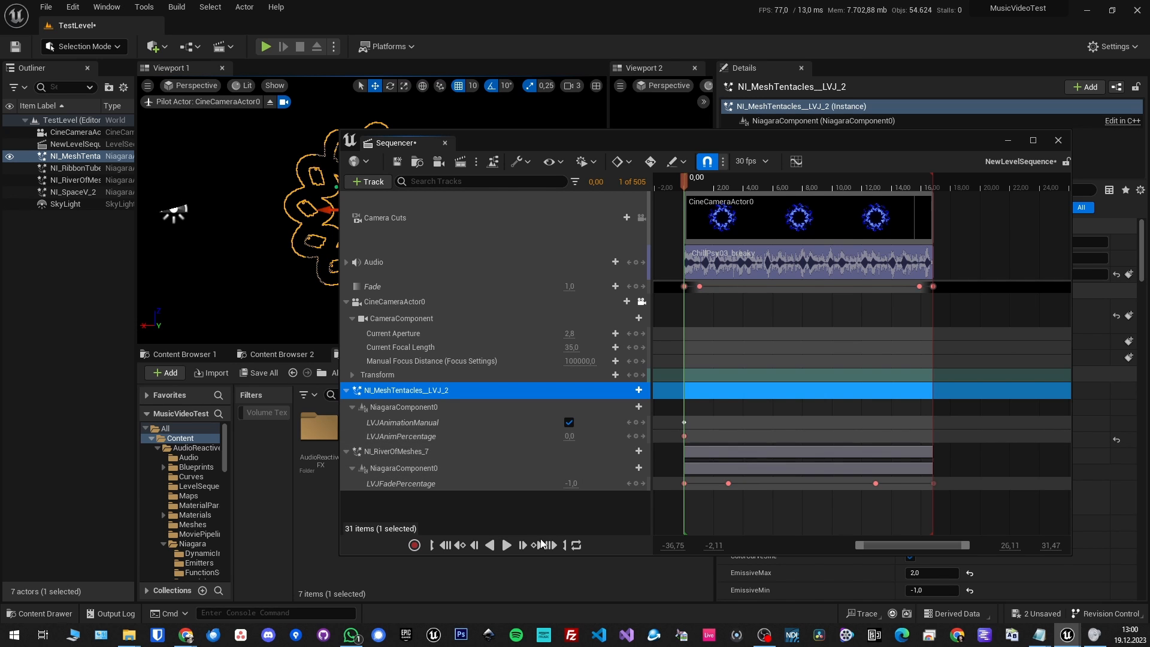
# Key the tentacles' LVJAnimPercentage at 1,0 on 3,50 and move that key to 3,00
pyautogui.moveTo(684, 186); pyautogui.dragTo(736, 188)
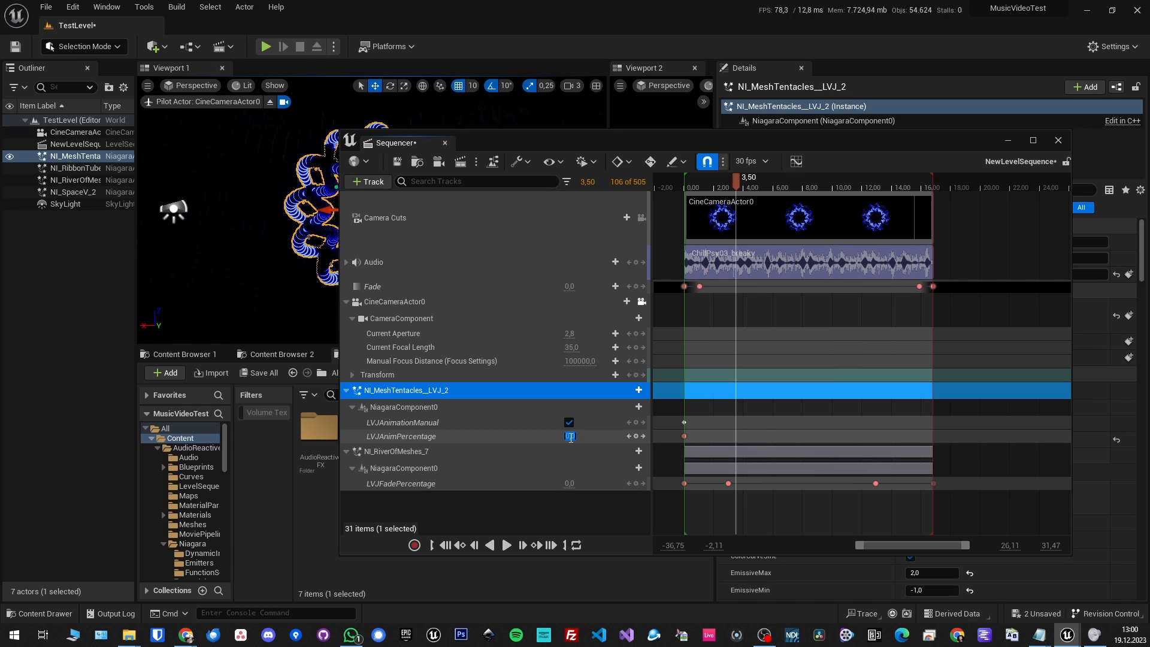
pyautogui.write('1')
pyautogui.press('Return')
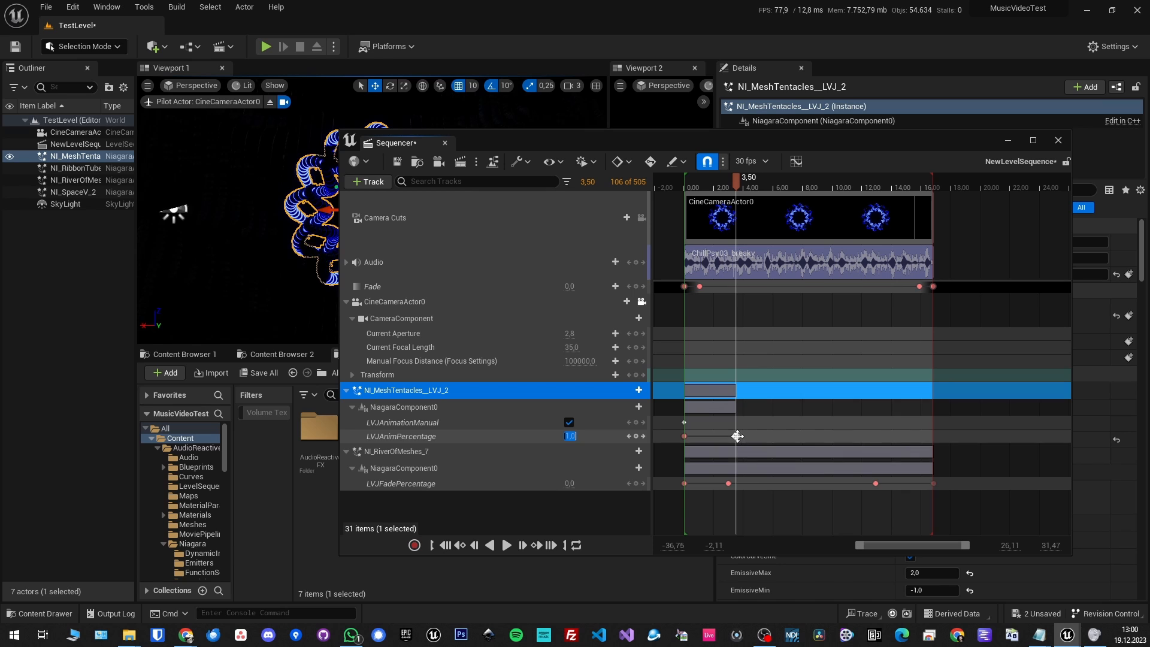
pyautogui.moveTo(737, 435); pyautogui.dragTo(720, 435)
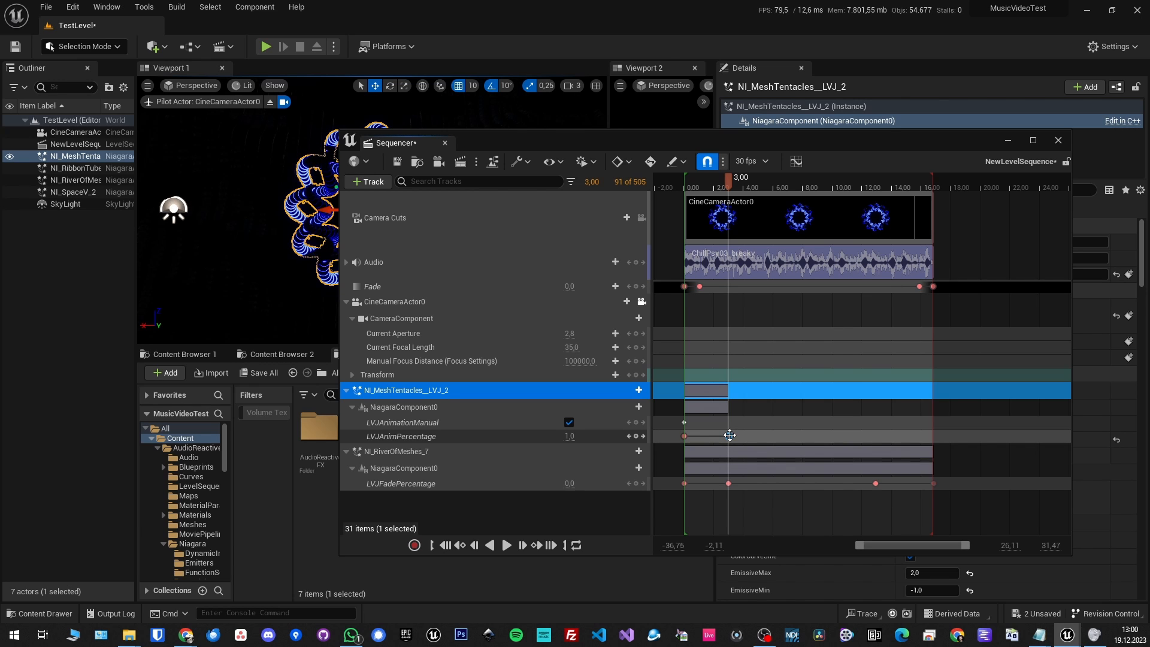
pyautogui.click(729, 435)
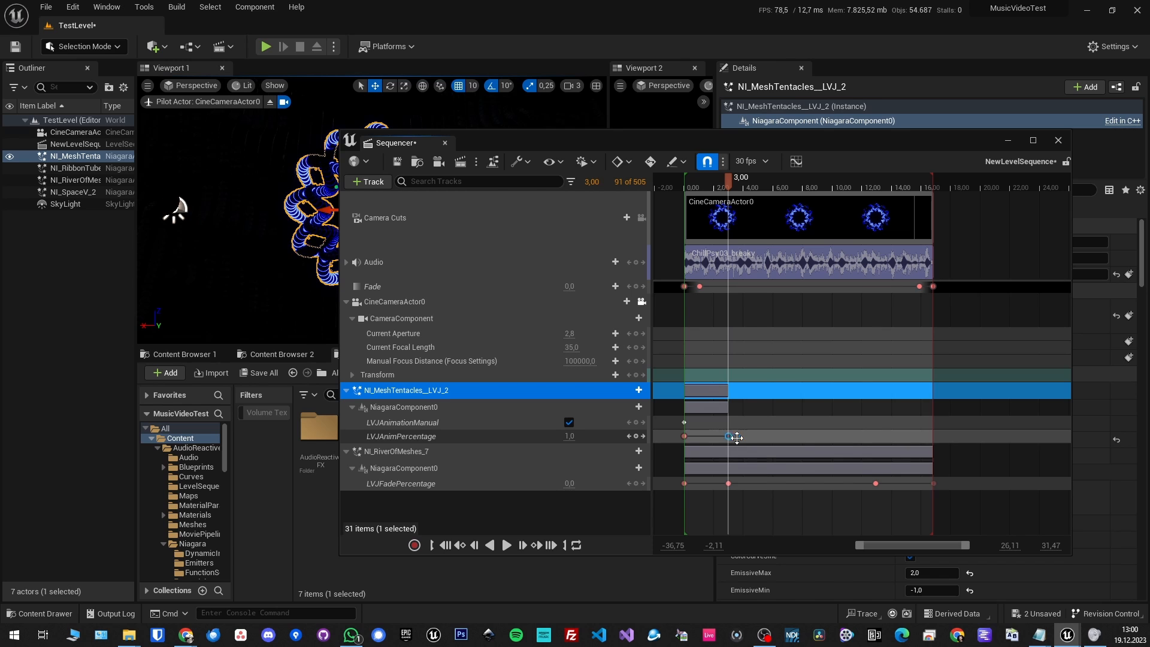
# Duplicate the LVJAnimPercentage keys to alternate 0,0 at 5,57 and 10,57 with 1,0 at about 8,4 and 12,93
pyautogui.keyDown('alt'); pyautogui.moveTo(730, 437); pyautogui.dragTo(766, 437); pyautogui.keyUp('alt')
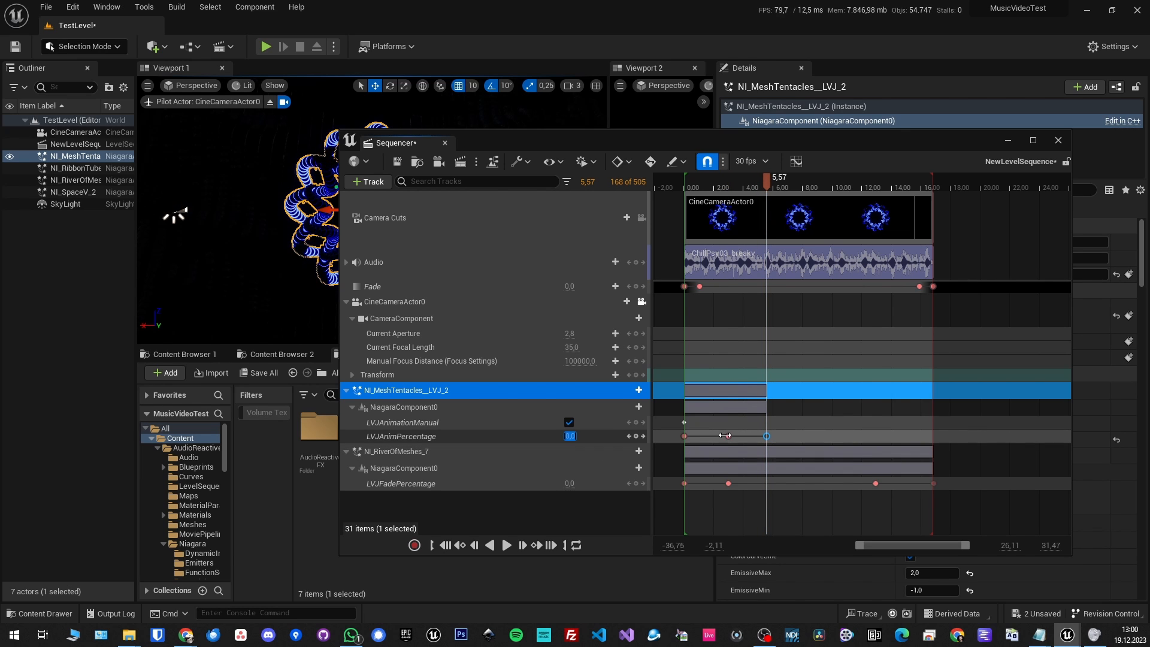
pyautogui.click(729, 436)
pyautogui.keyDown('alt'); pyautogui.moveTo(729, 437); pyautogui.dragTo(874, 435); pyautogui.keyUp('alt')
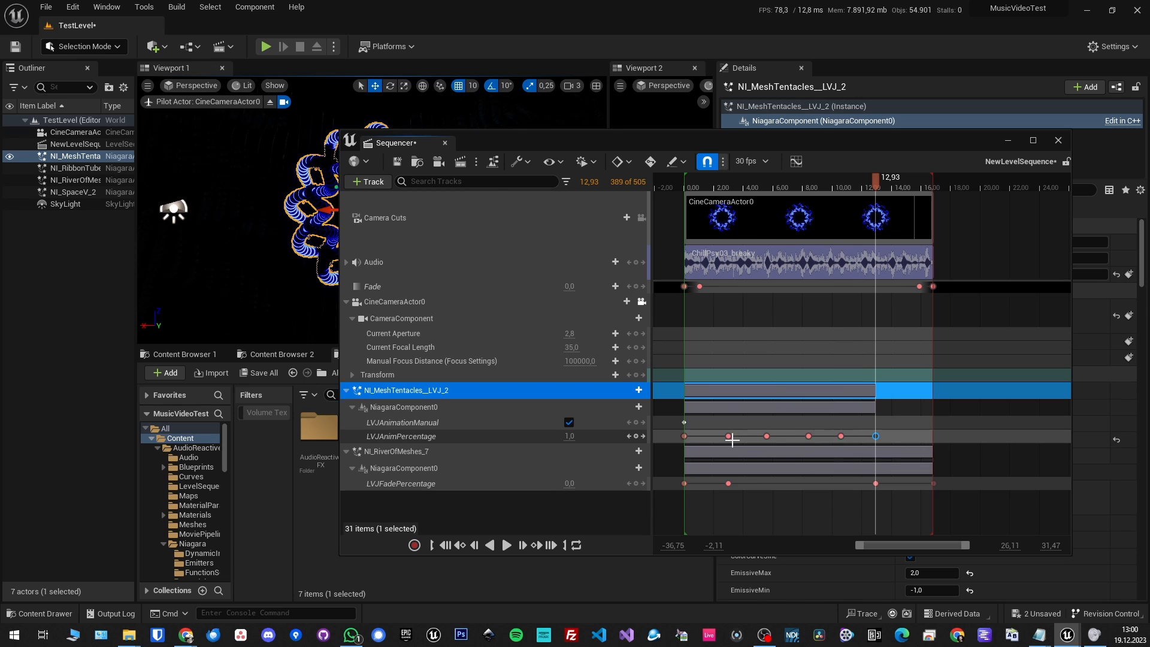
# Move the LVJAnimPercentage key at 12,93 to 13,90 and copy the 10,57 key to the end of the sequence
pyautogui.moveTo(766, 436); pyautogui.dragTo(722, 438)
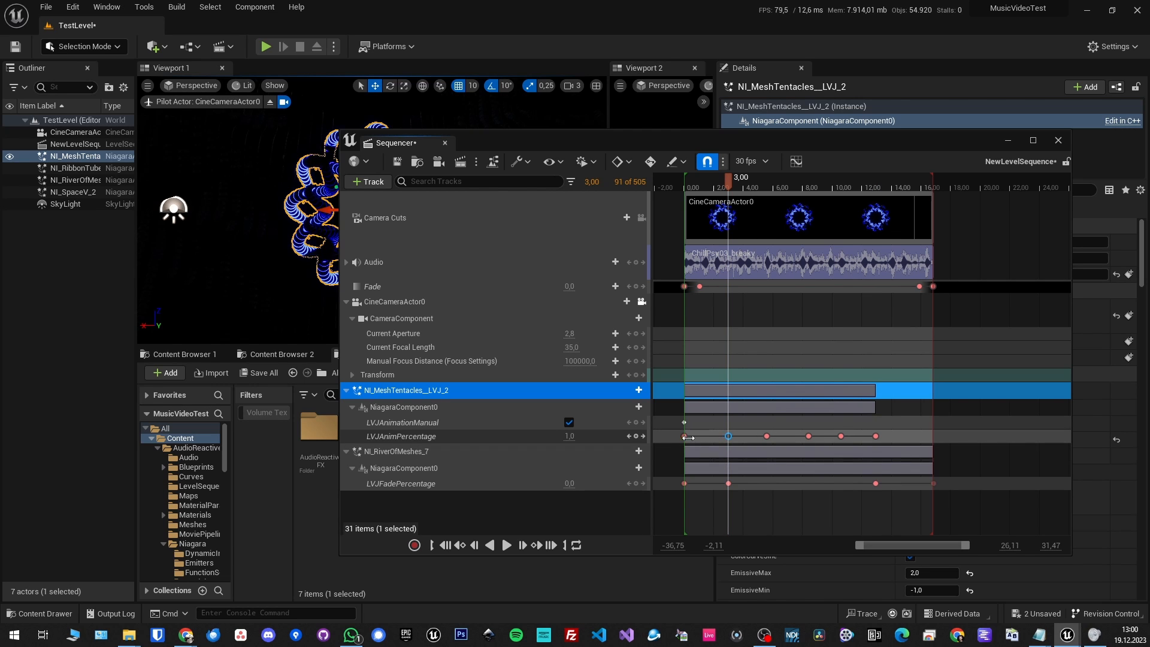
pyautogui.click(684, 435)
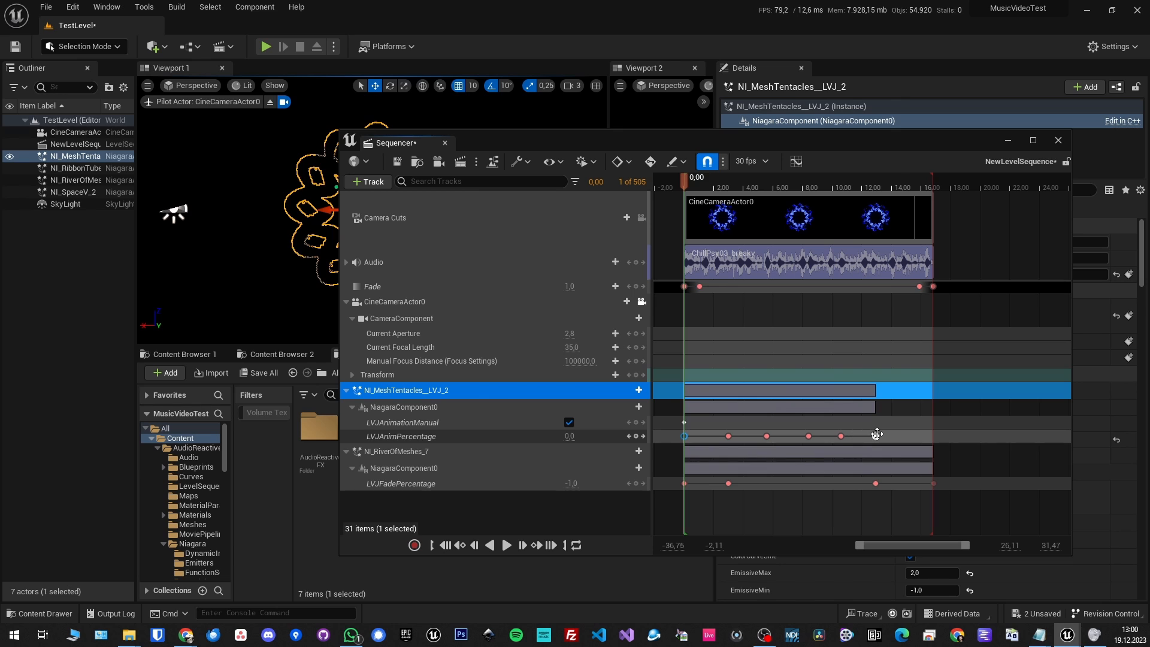
pyautogui.click(877, 433)
pyautogui.click(841, 436)
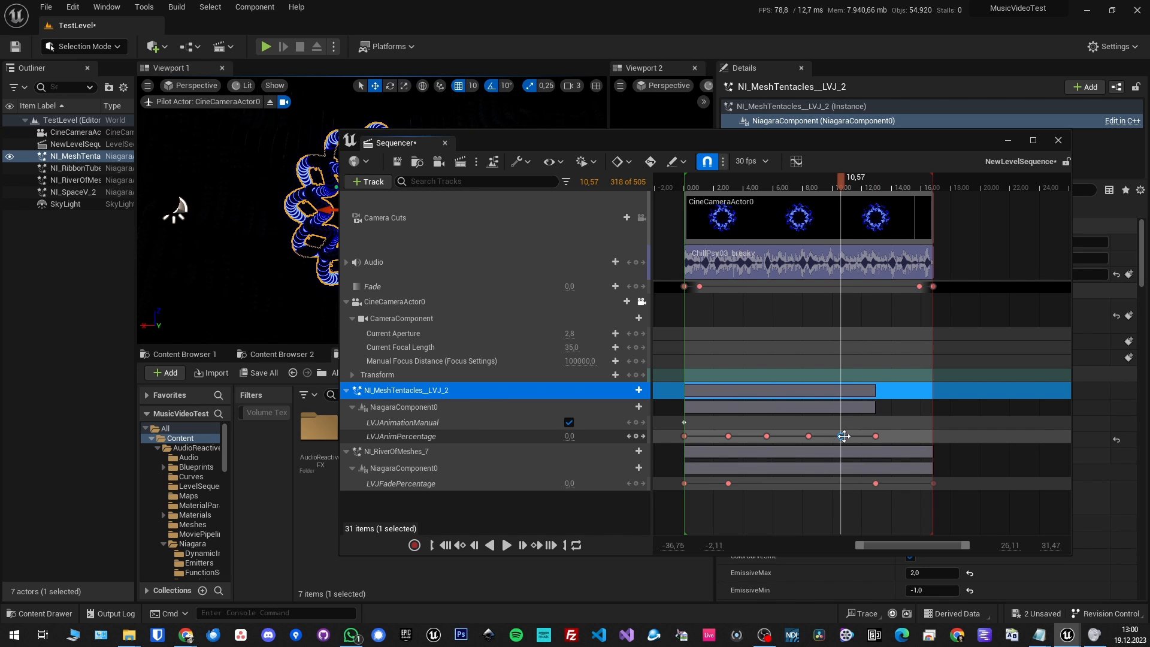
pyautogui.keyDown('alt'); pyautogui.moveTo(843, 437); pyautogui.dragTo(890, 437); pyautogui.keyUp('alt')
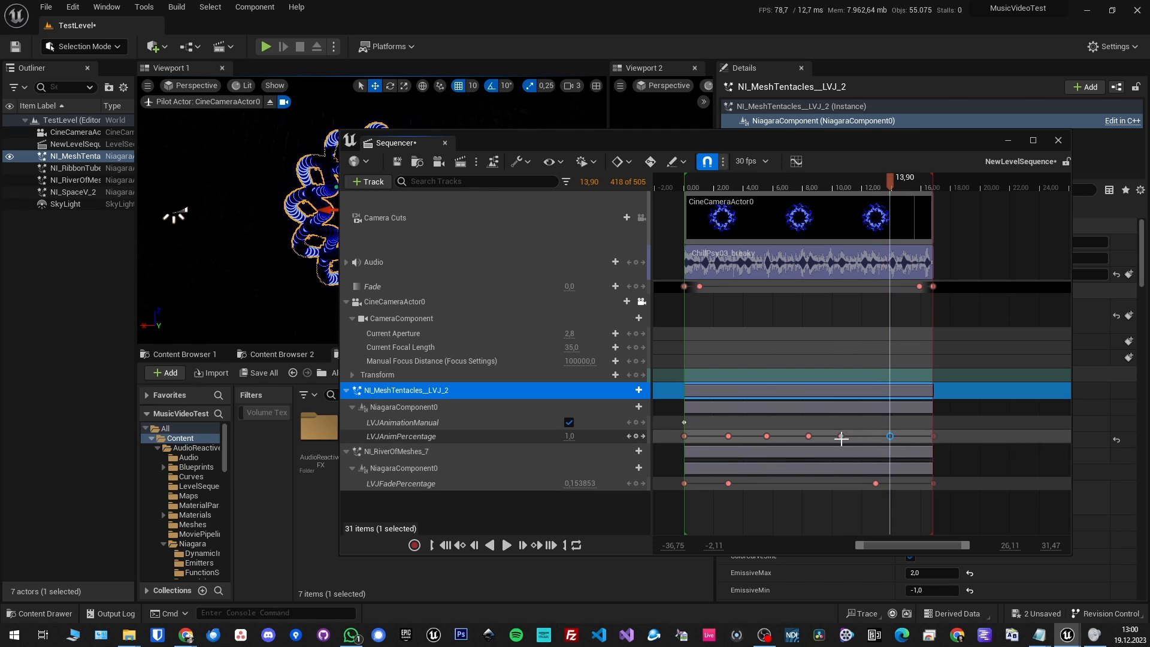
pyautogui.click(841, 437)
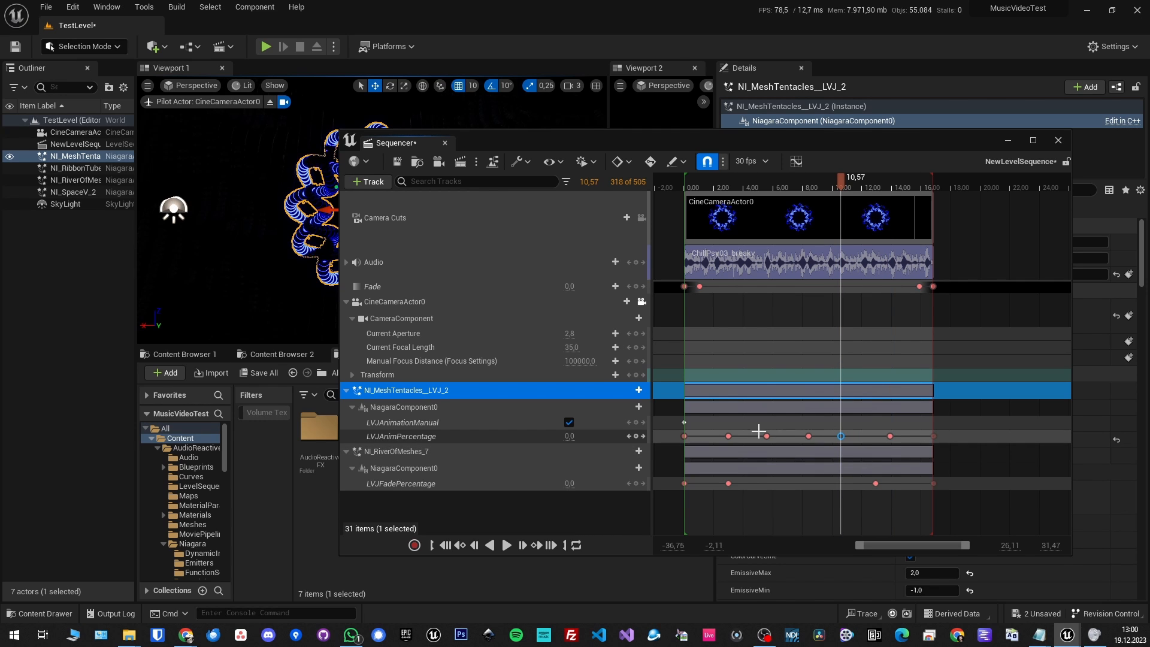
# Play the sequence from the start to review the keyed tentacle animation, moving the Sequencer clear of the viewport
pyautogui.moveTo(727, 435); pyautogui.dragTo(722, 436)
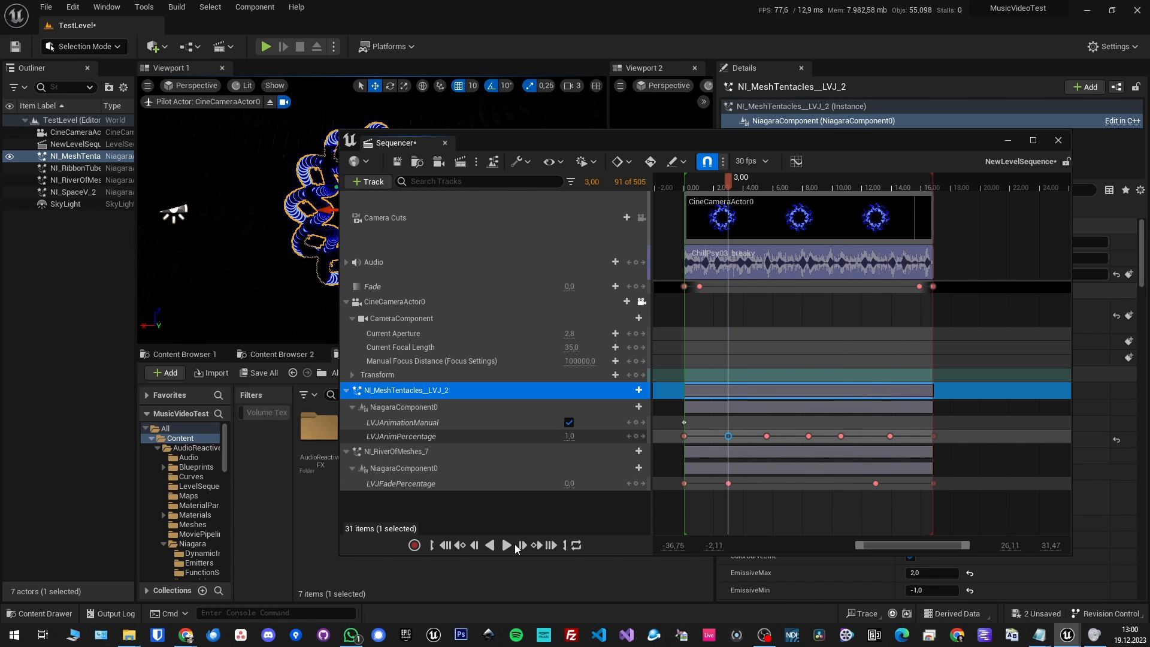
pyautogui.click(445, 545)
pyautogui.click(506, 545)
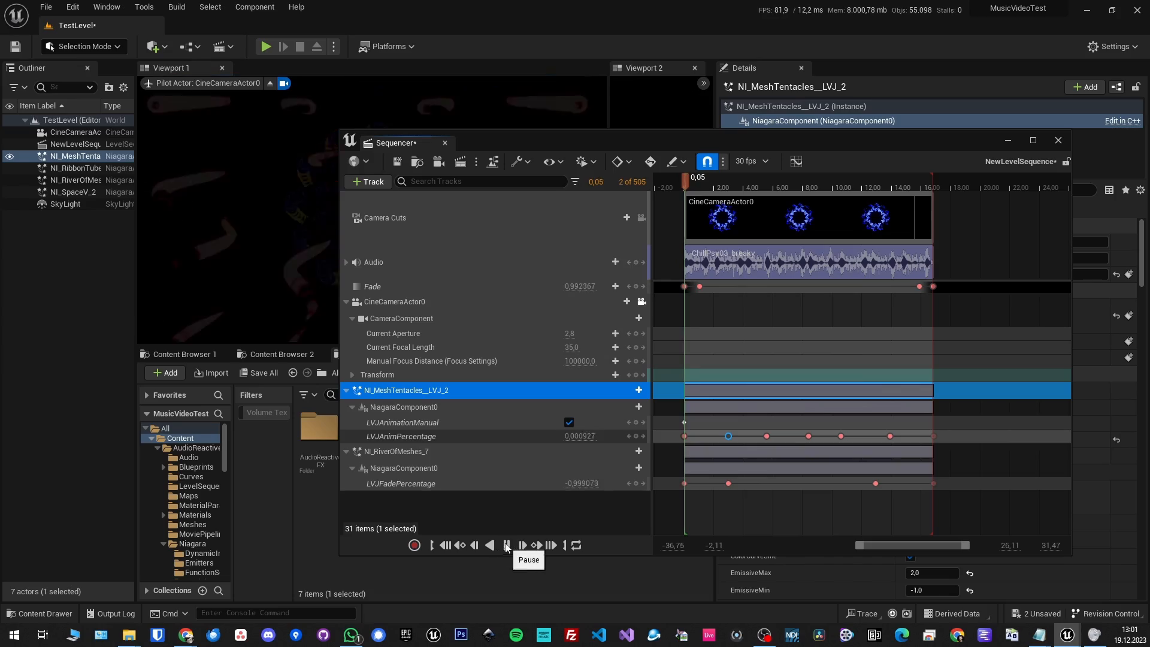
pyautogui.moveTo(551, 136); pyautogui.dragTo(627, 214)
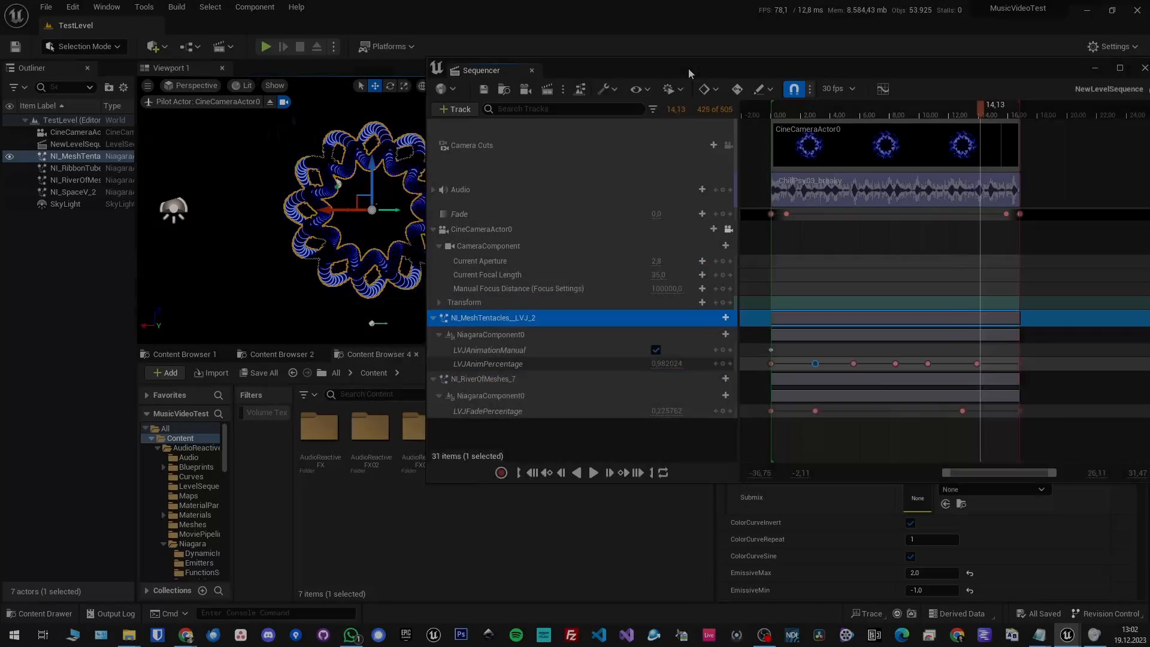
pyautogui.moveTo(689, 73); pyautogui.dragTo(725, 95)
pyautogui.click(372, 527)
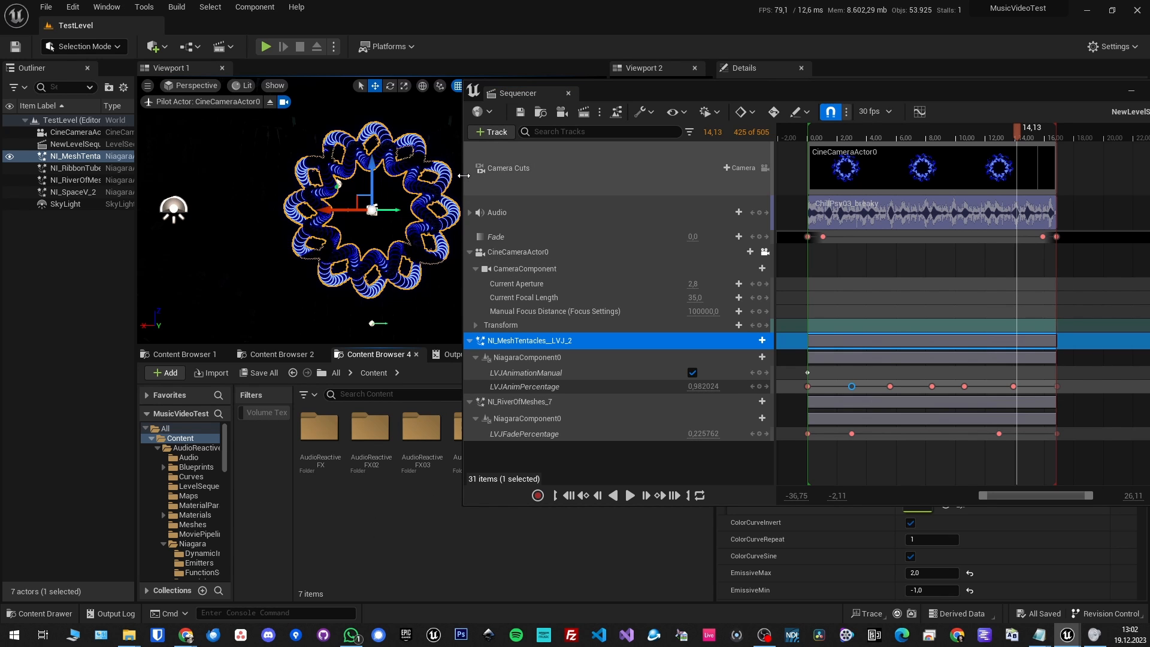
# Check the legacy Render Movie settings and which movie renderers the Sequencer offers
pyautogui.moveTo(462, 172); pyautogui.dragTo(603, 181)
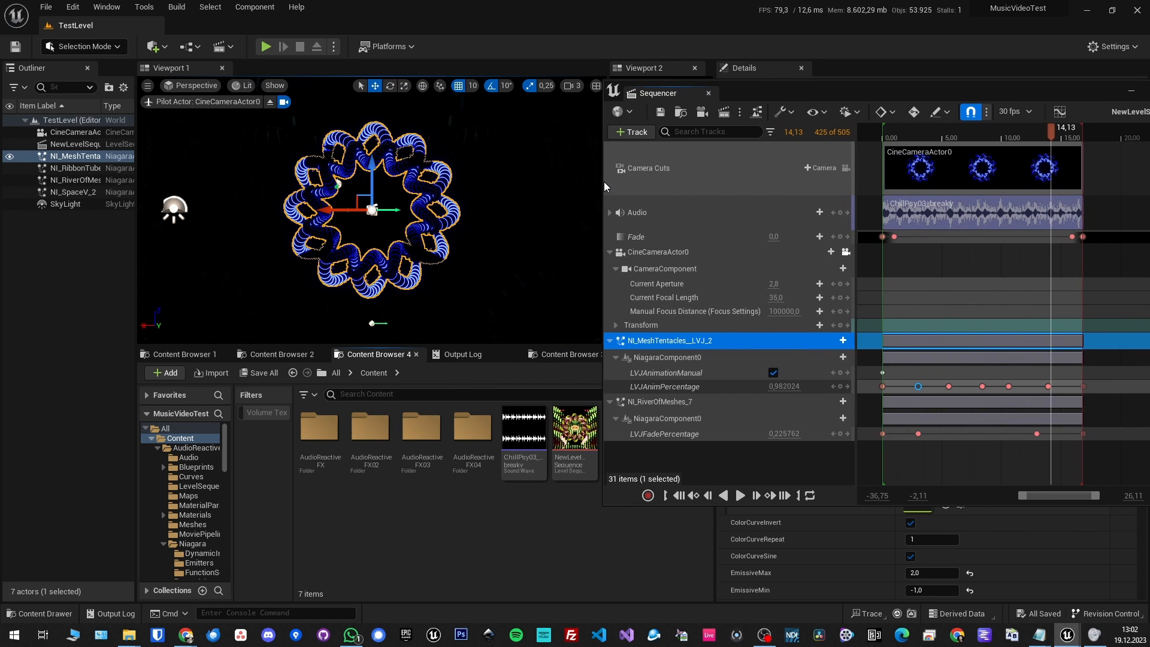
pyautogui.click(731, 114)
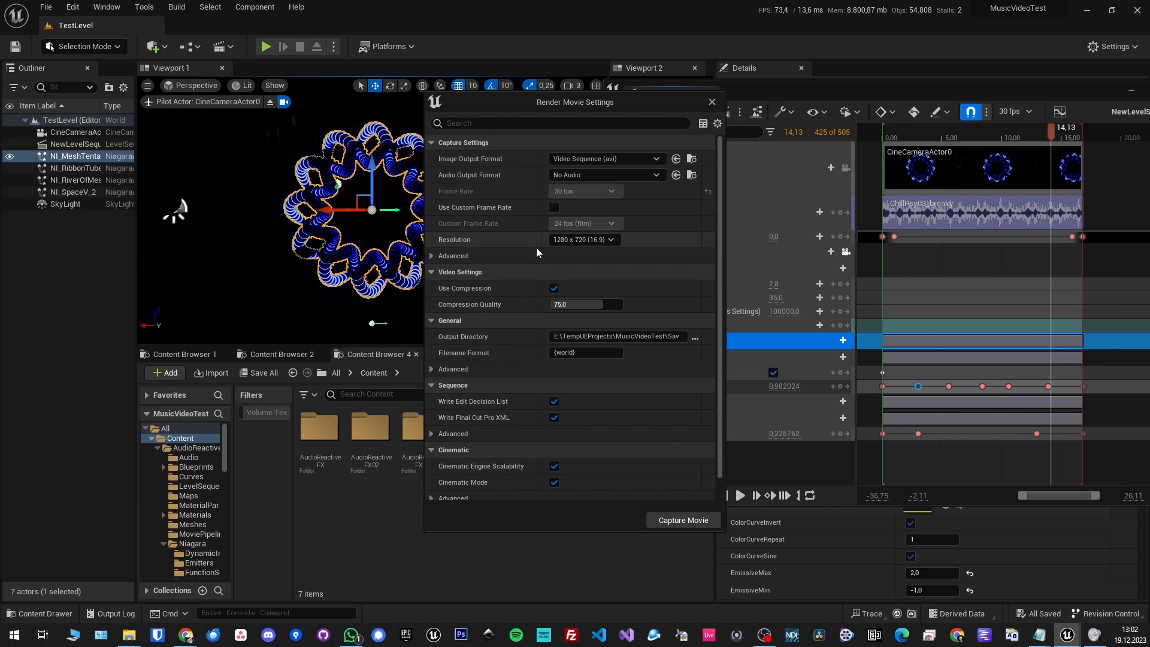
pyautogui.click(712, 102)
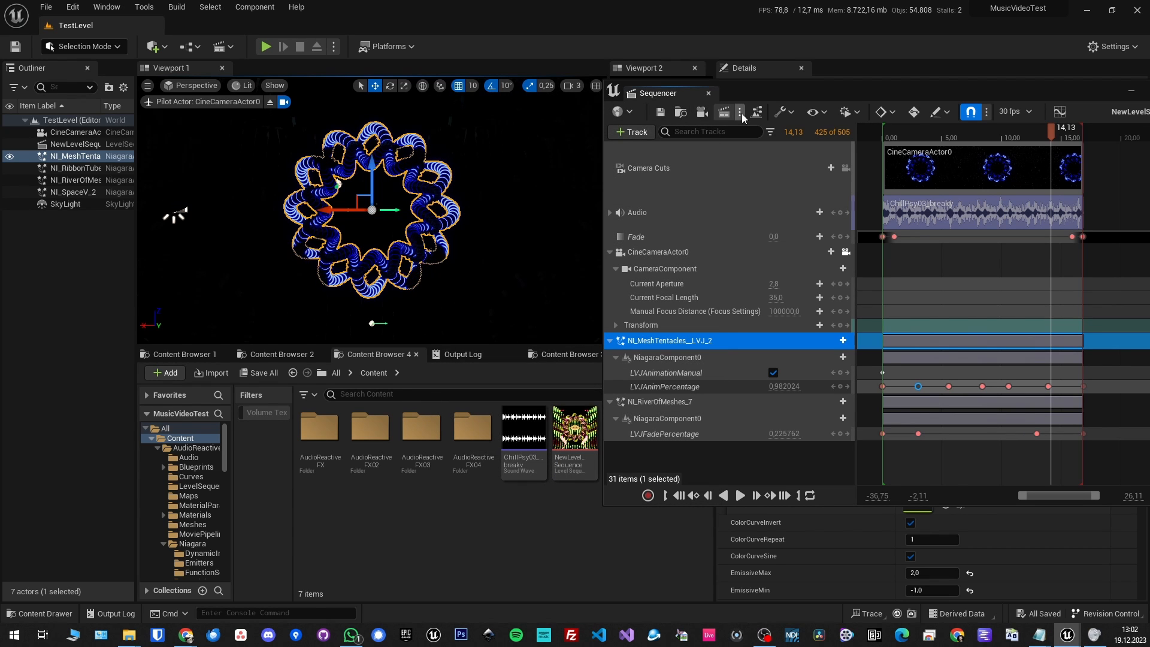
pyautogui.click(740, 112)
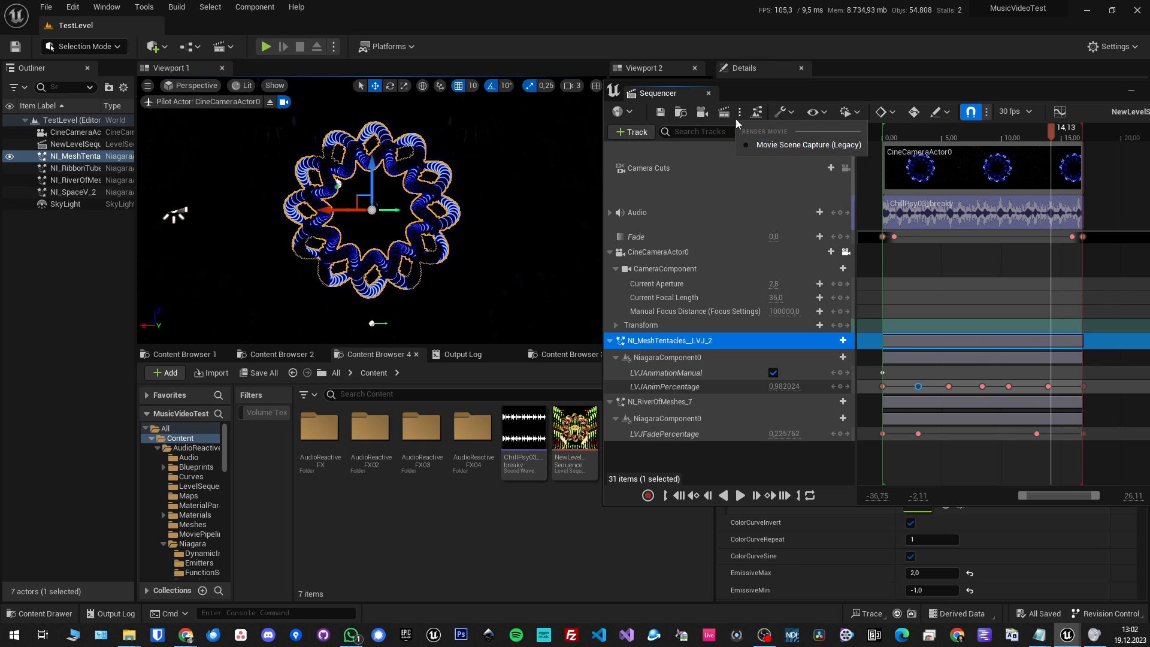
pyautogui.click(763, 93)
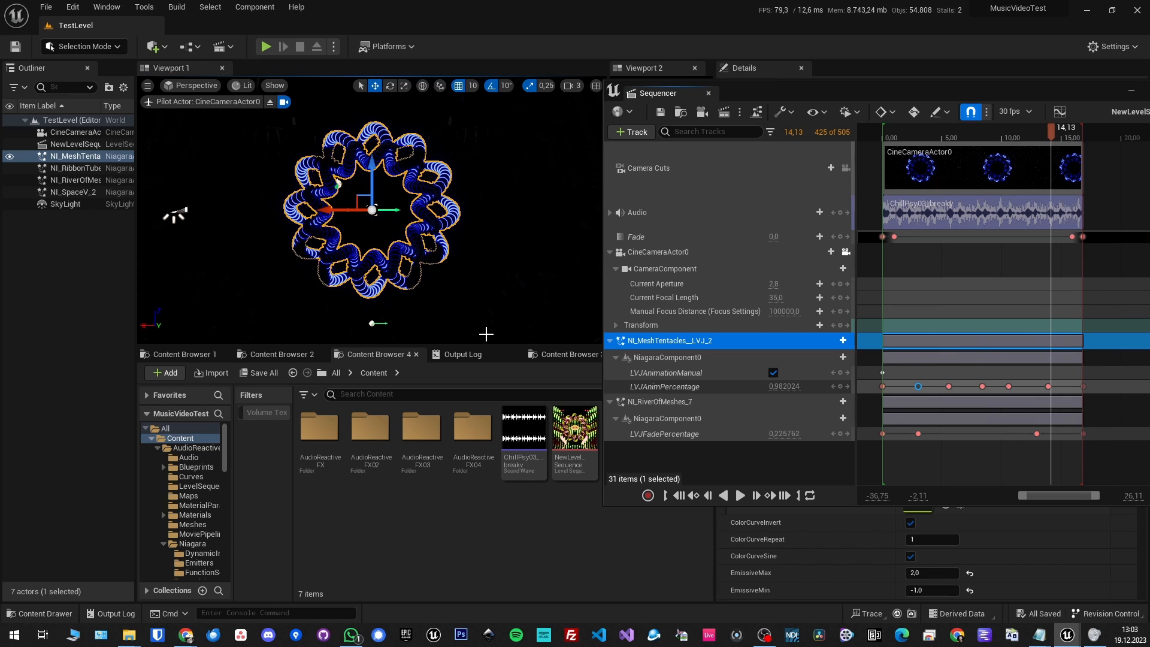
# Find the Movie Render Queue plugin by searching for "movie ren" and enable it
pyautogui.click(51, 10)
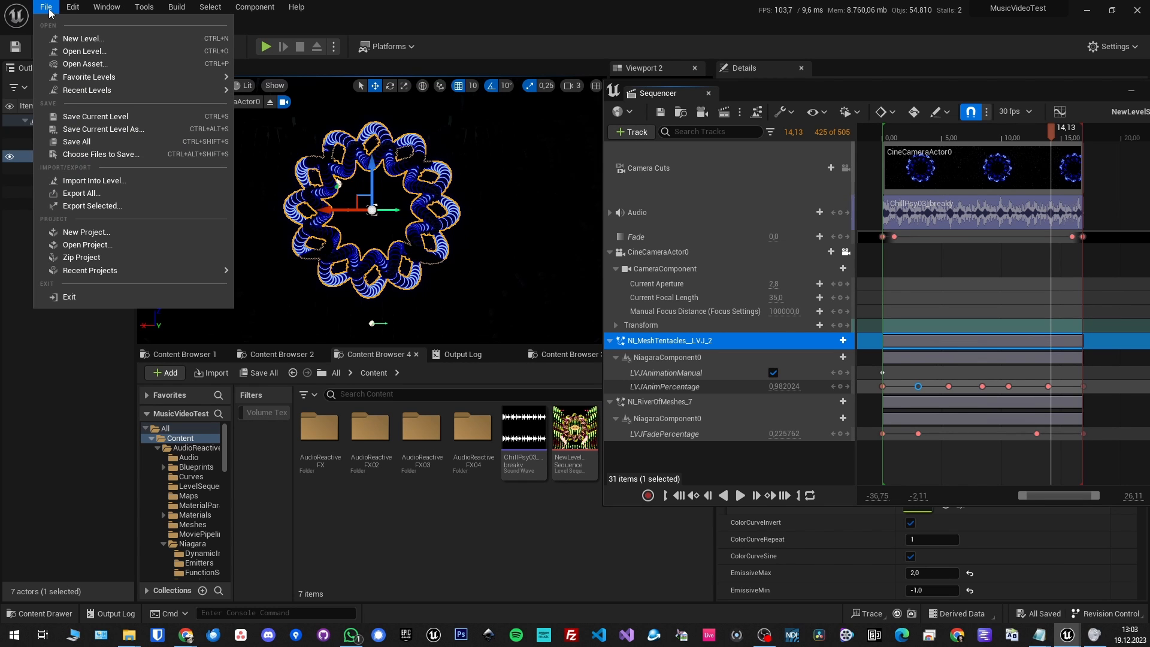
pyautogui.moveTo(73, 8)
pyautogui.click(98, 193)
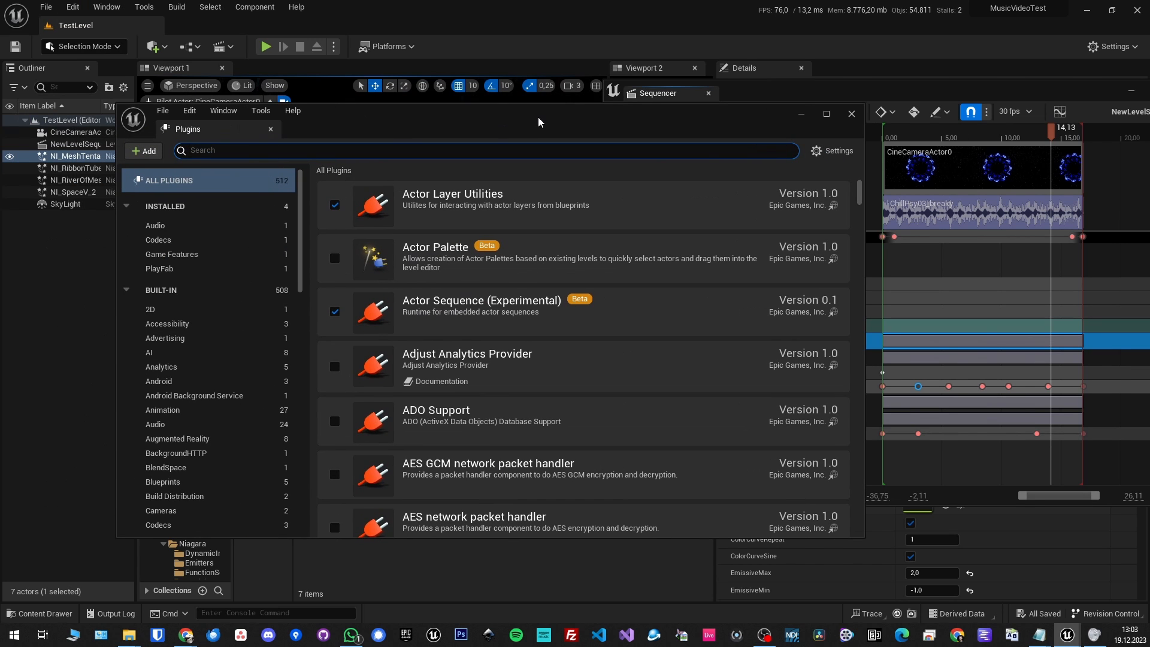
pyautogui.write('movie ren')
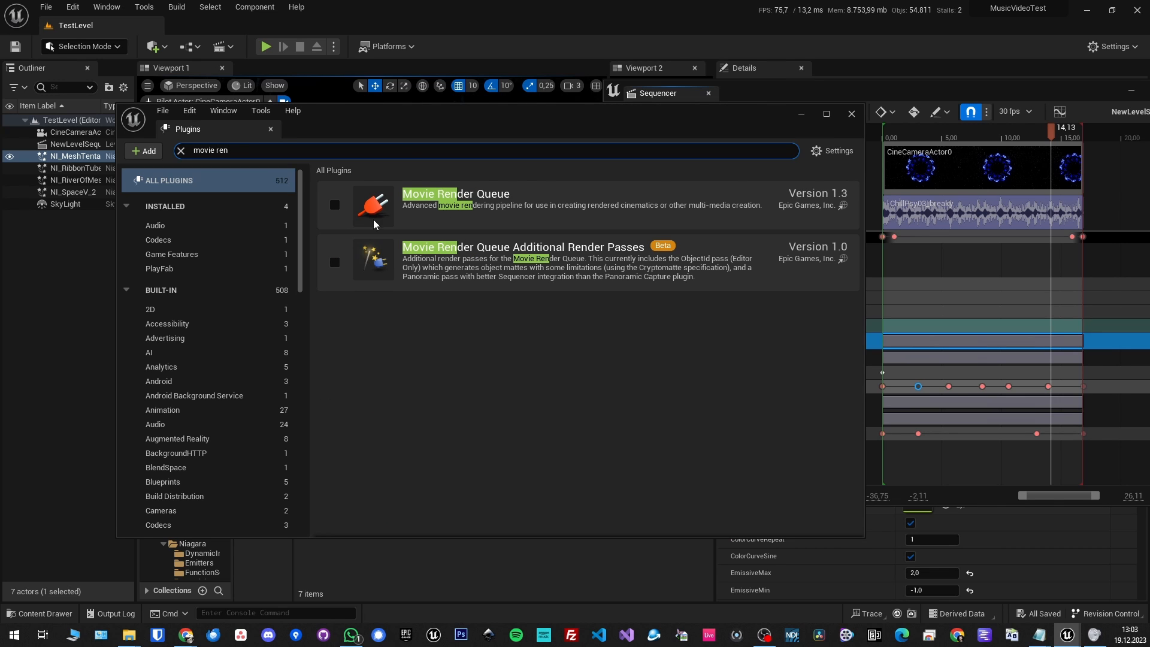
pyautogui.click(335, 206)
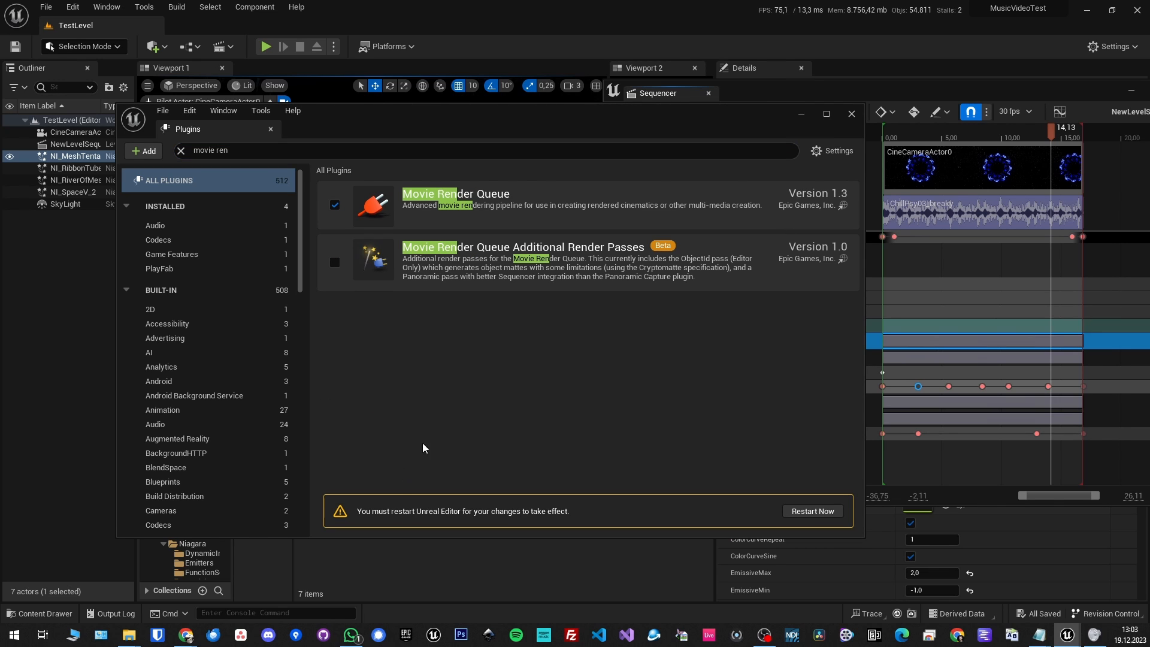
# Save all project changes and restart the editor to apply the plugin change
pyautogui.click(46, 7)
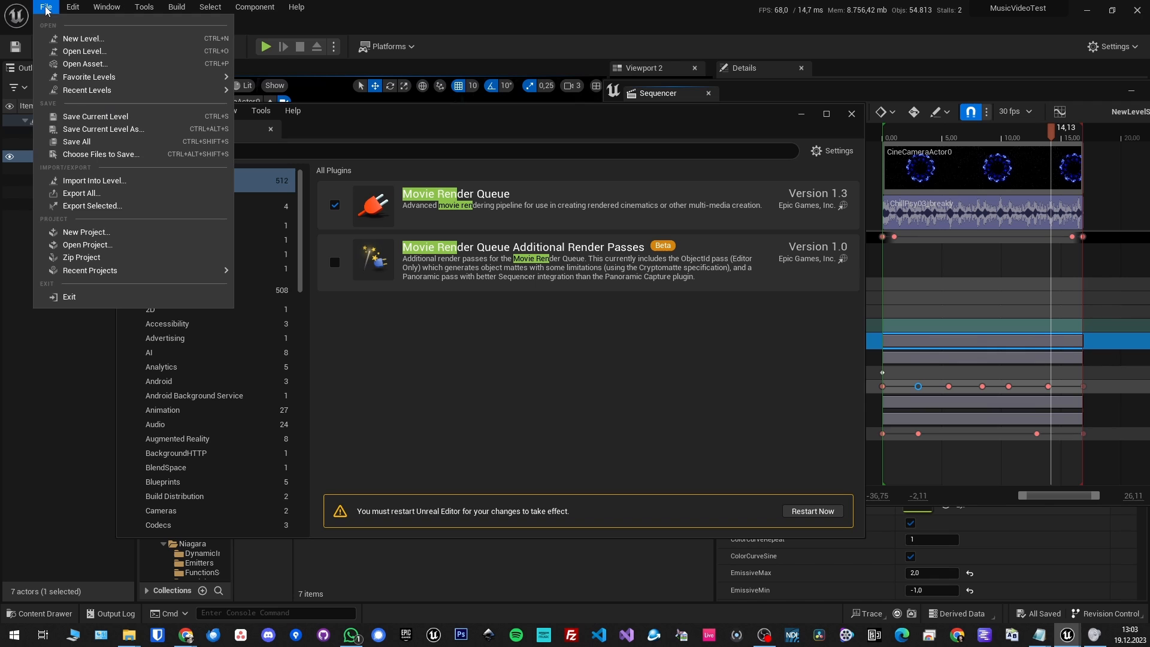
pyautogui.click(85, 142)
pyautogui.click(797, 511)
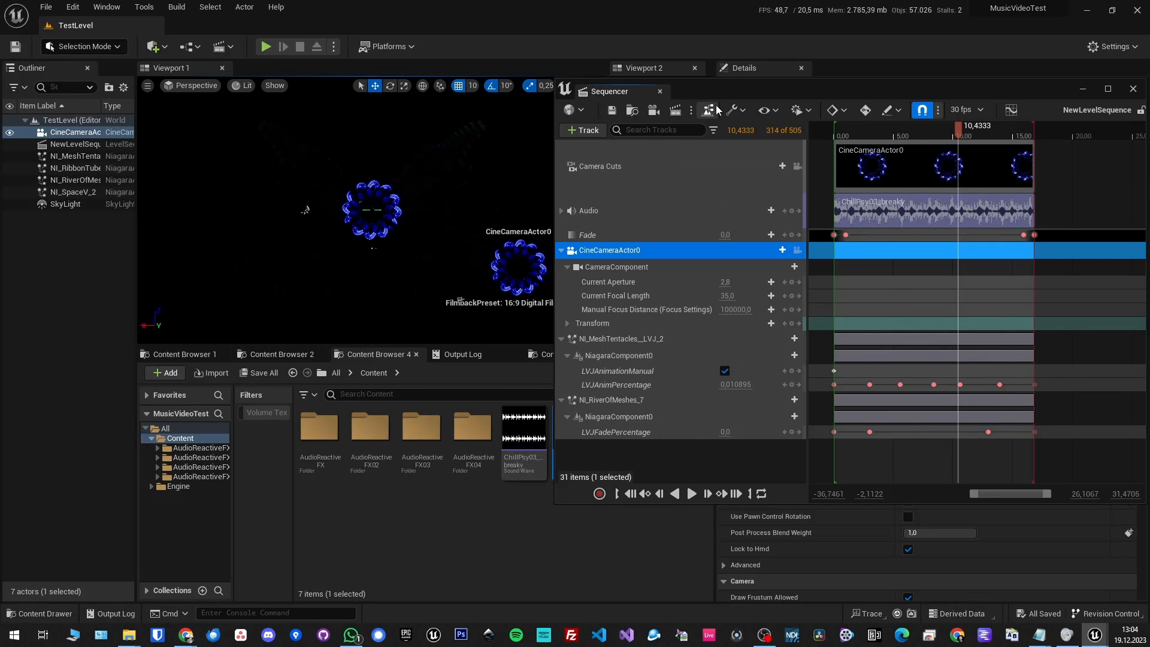
# Send NewLevelSequence from the Sequencer to the Movie Render Queue as a render job
pyautogui.moveTo(716, 109); pyautogui.dragTo(478, 166)
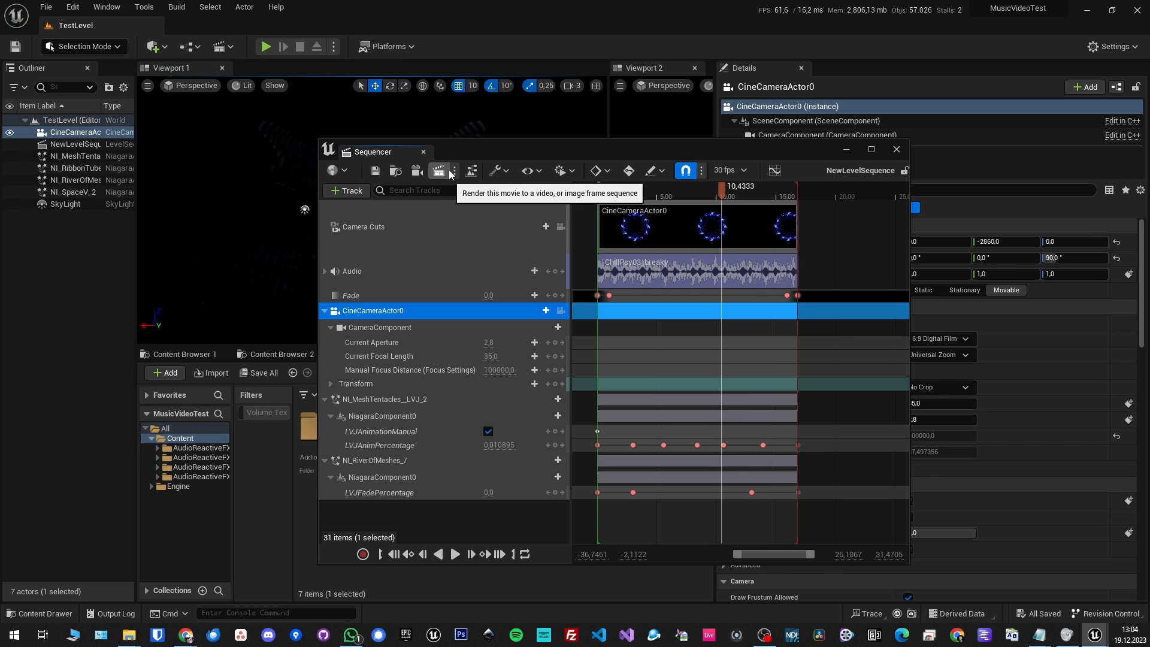
pyautogui.click(455, 174)
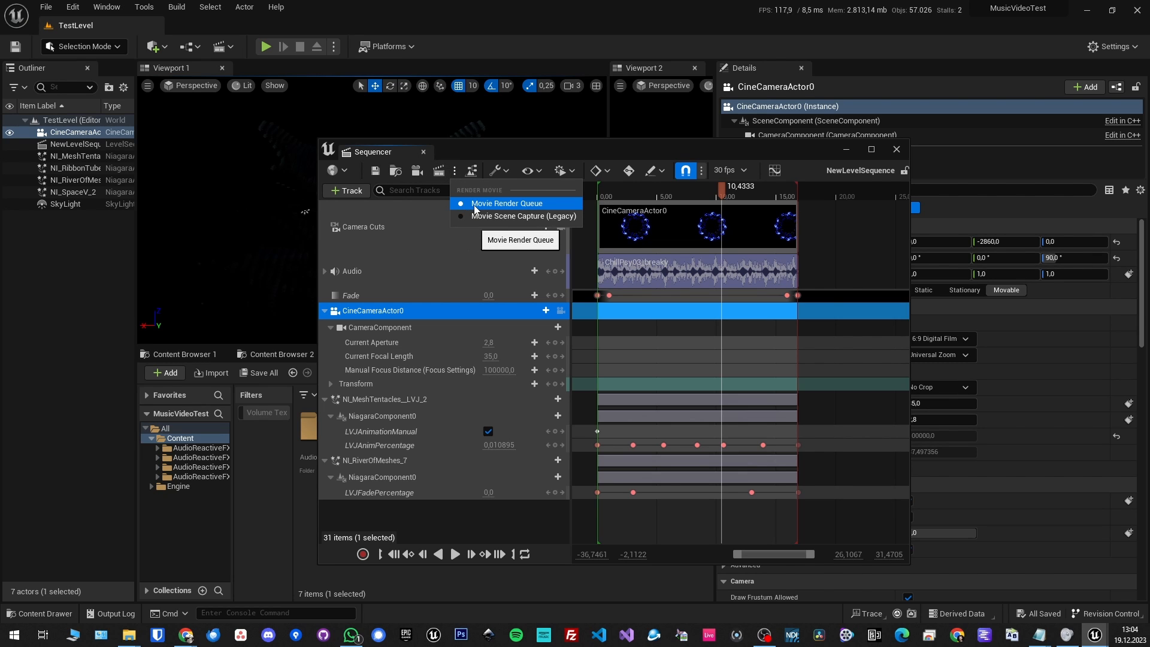
pyautogui.click(441, 175)
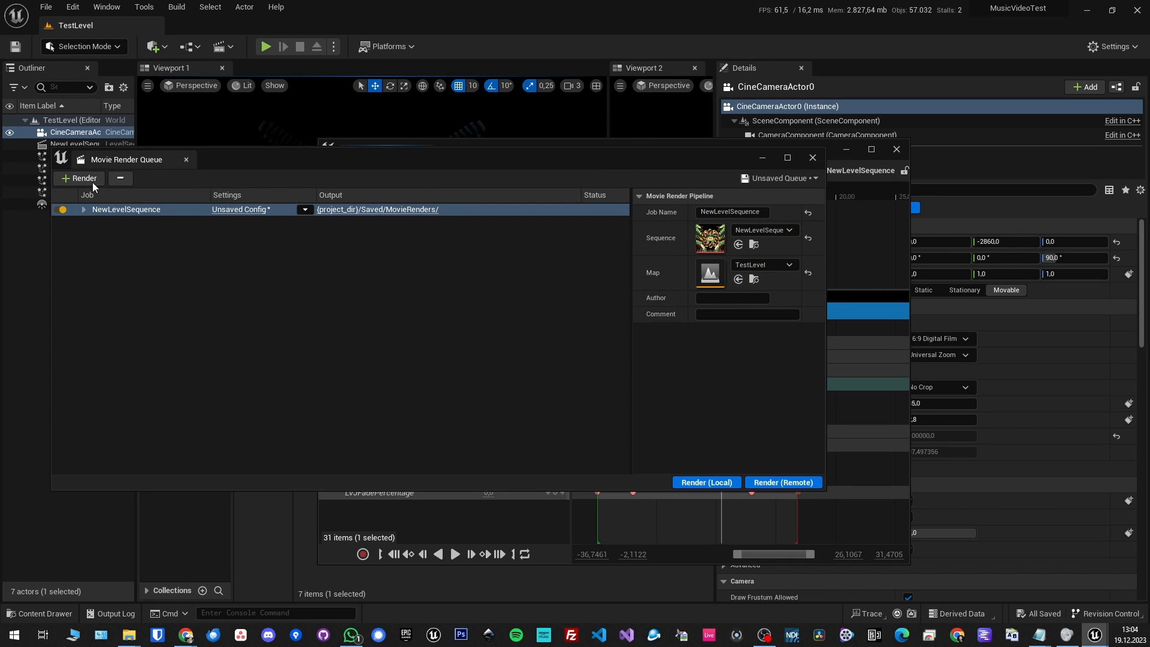
pyautogui.moveTo(263, 157); pyautogui.dragTo(494, 164)
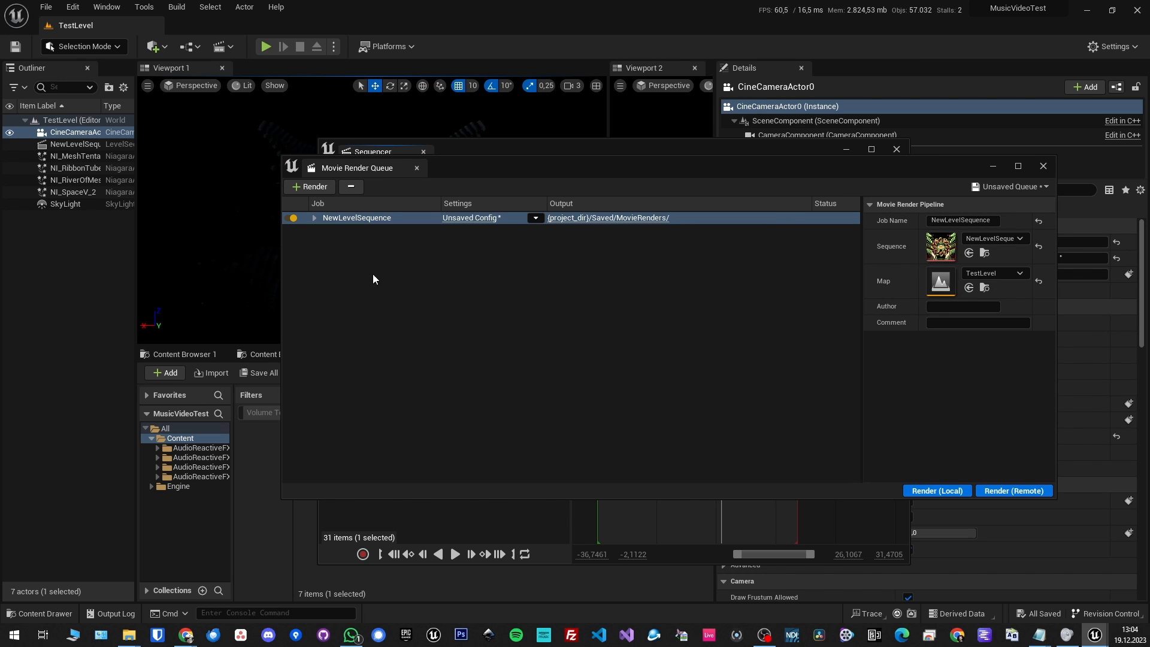
# Save the render queue in the Content folder as EditorMoviePipelineQueue
pyautogui.click(1023, 187)
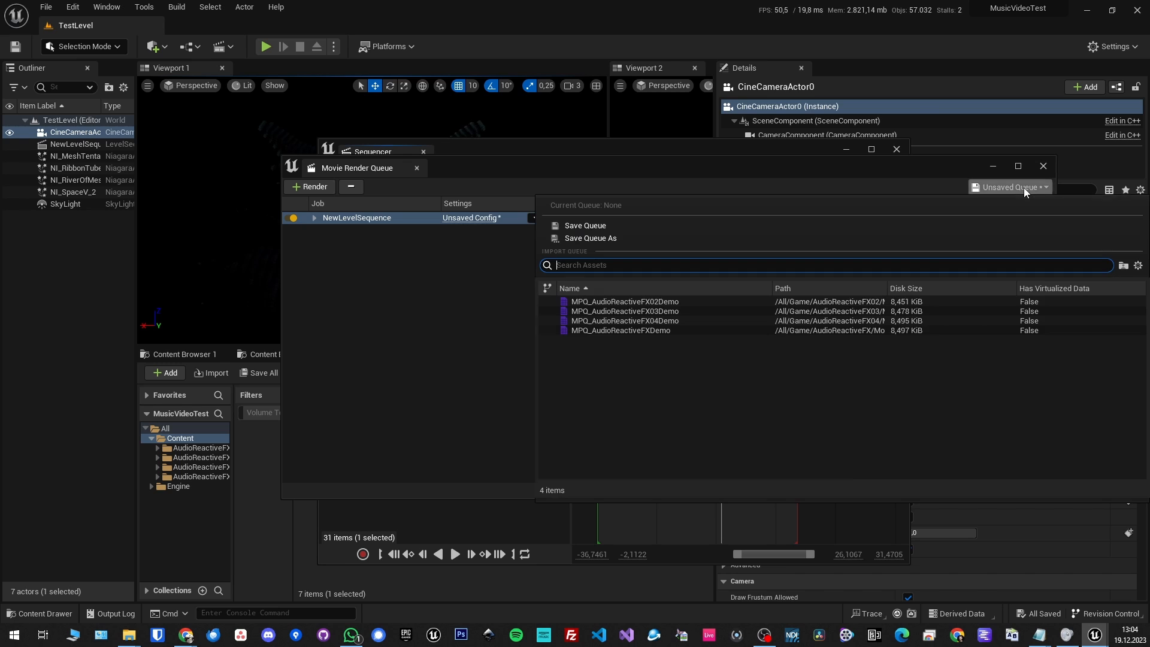
pyautogui.click(608, 238)
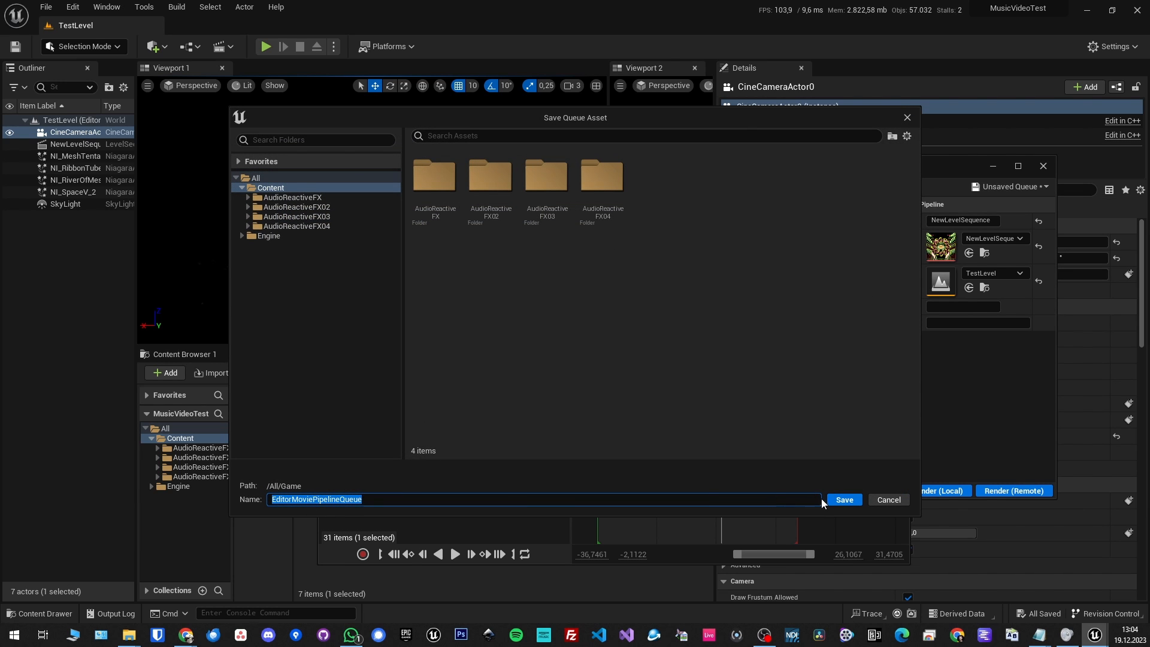
pyautogui.click(841, 500)
# Close the Movie Render Queue and Sequencer windows to uncover the project's Content folder
pyautogui.moveTo(588, 174); pyautogui.dragTo(763, 165)
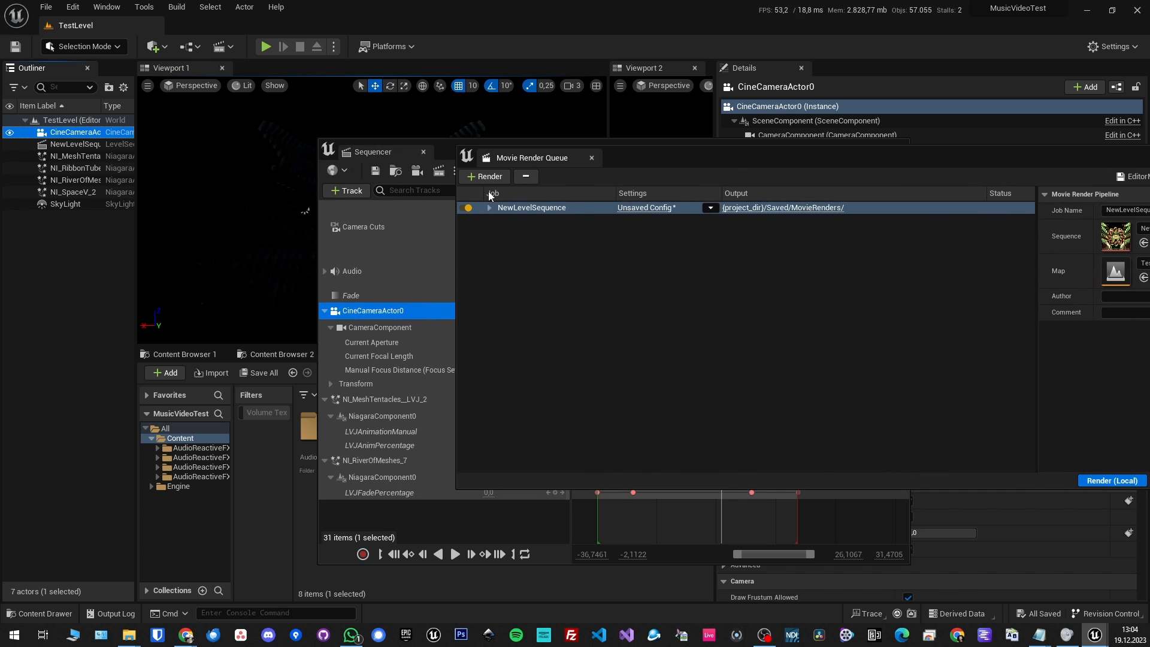
pyautogui.moveTo(865, 160); pyautogui.dragTo(531, 164)
pyautogui.click(880, 158)
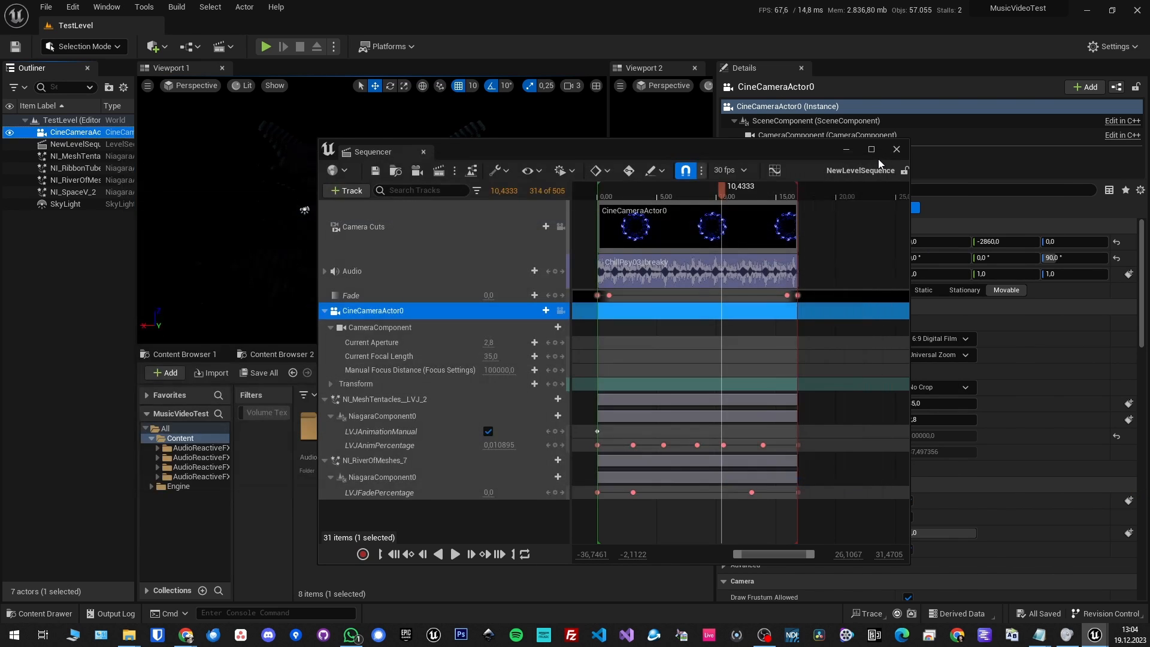
pyautogui.click(897, 149)
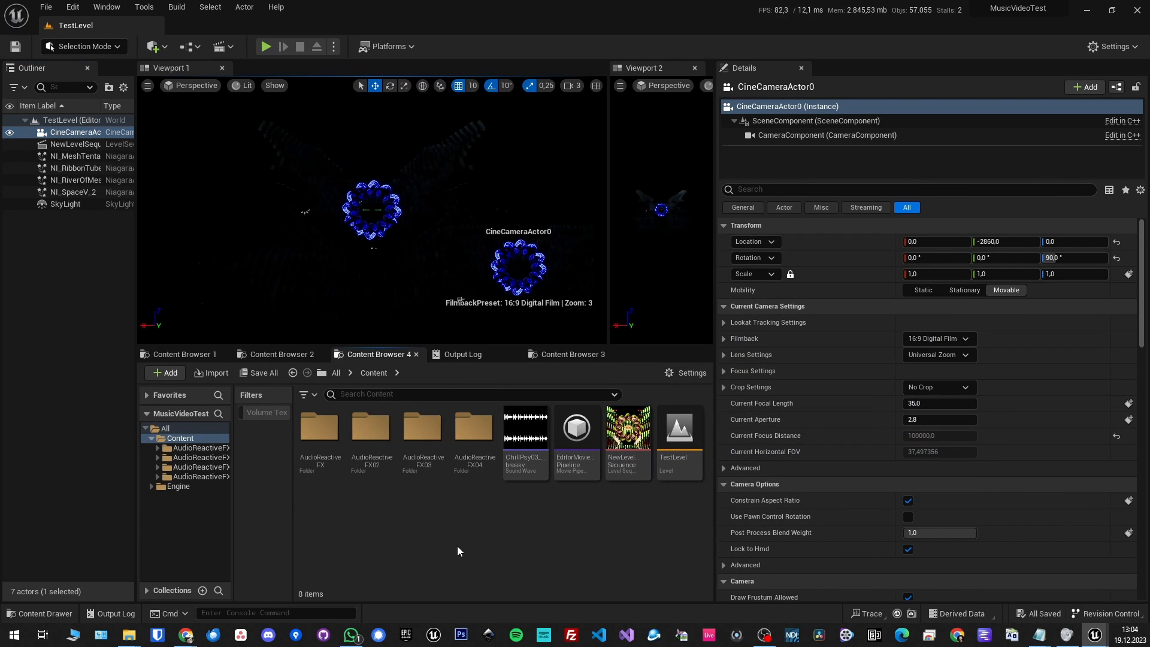
# Open the saved EditorMoviePipelineQueue asset, expand its NewLevelSequence job and review the job's unsaved config settings
pyautogui.doubleClick(574, 471)
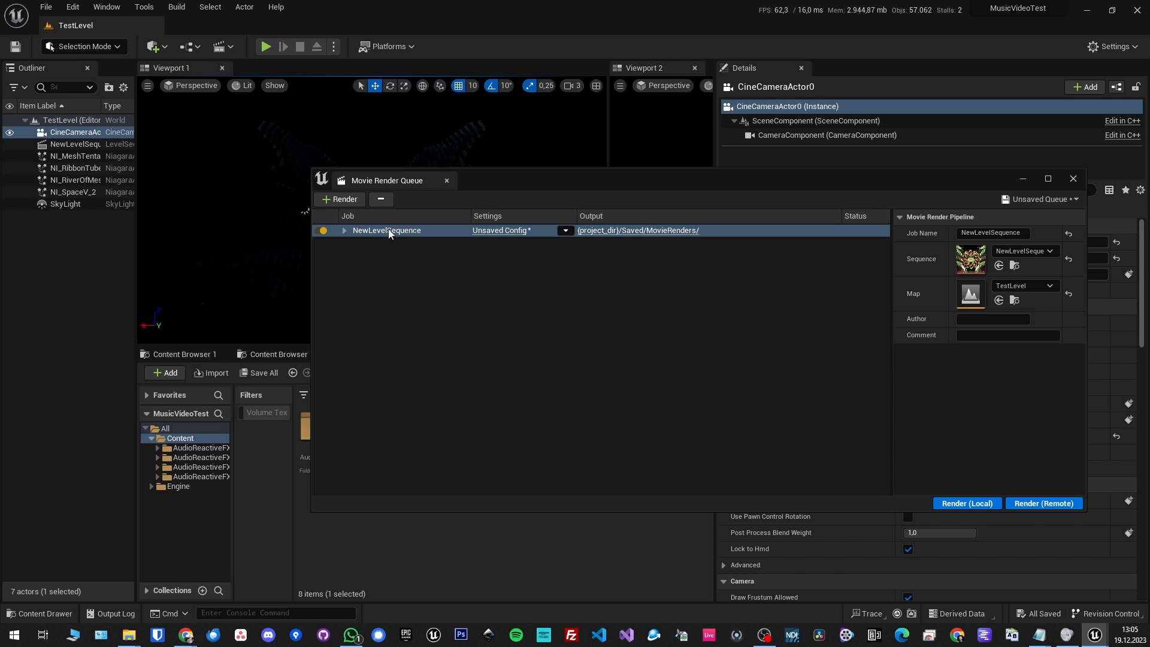
pyautogui.click(344, 231)
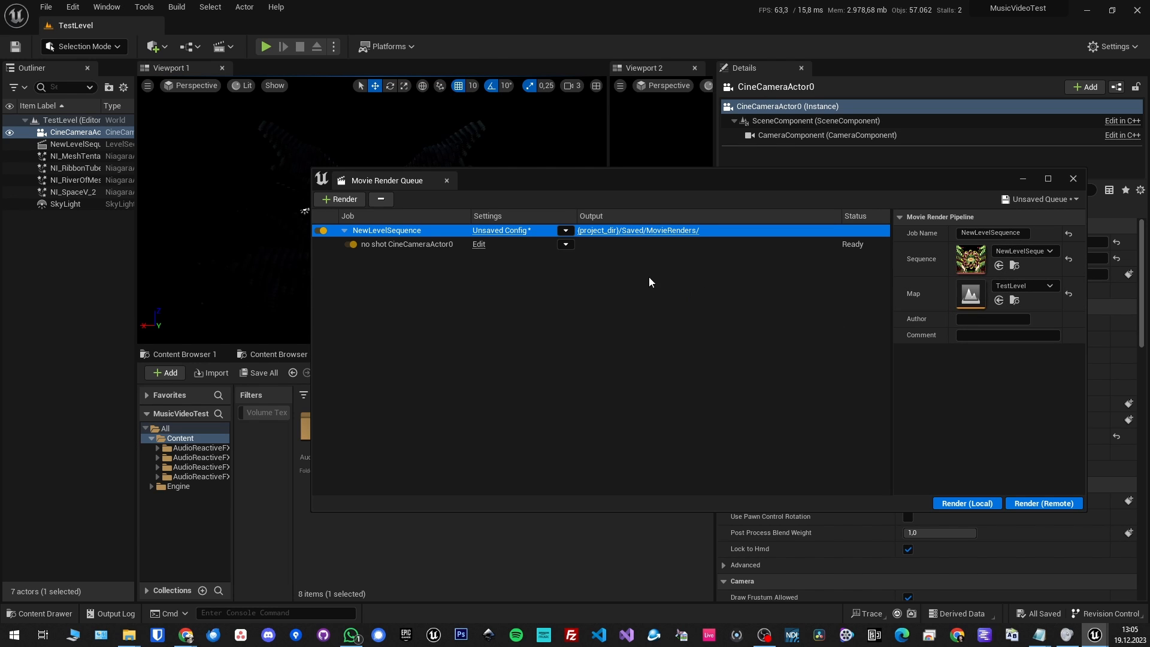
pyautogui.click(506, 231)
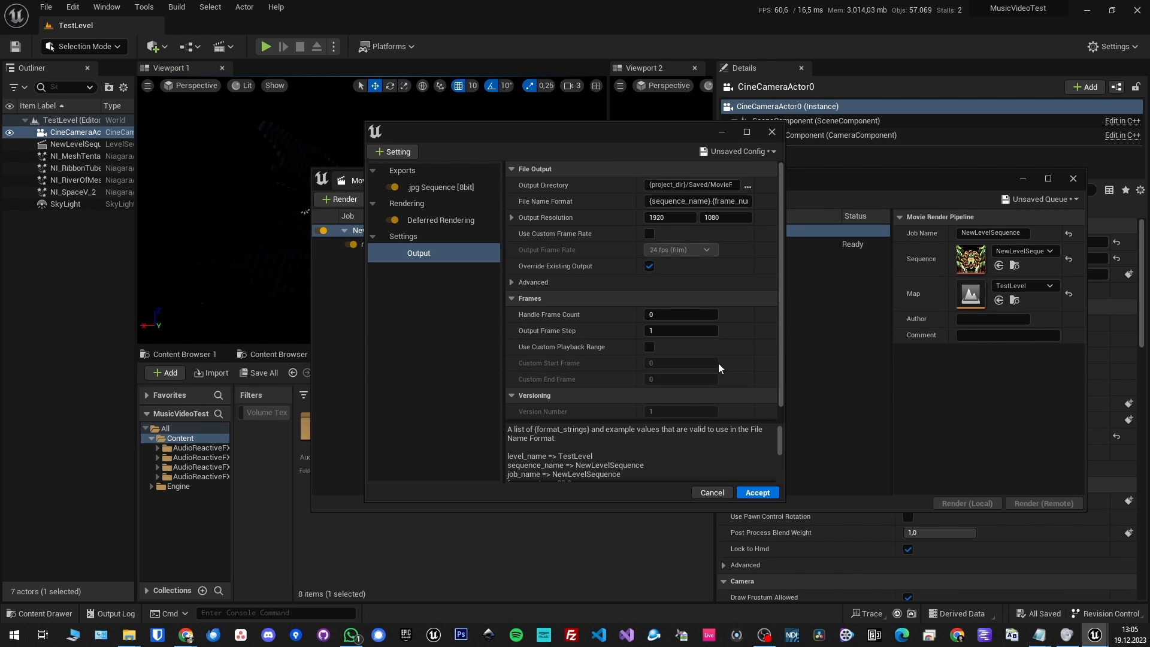
pyautogui.click(771, 131)
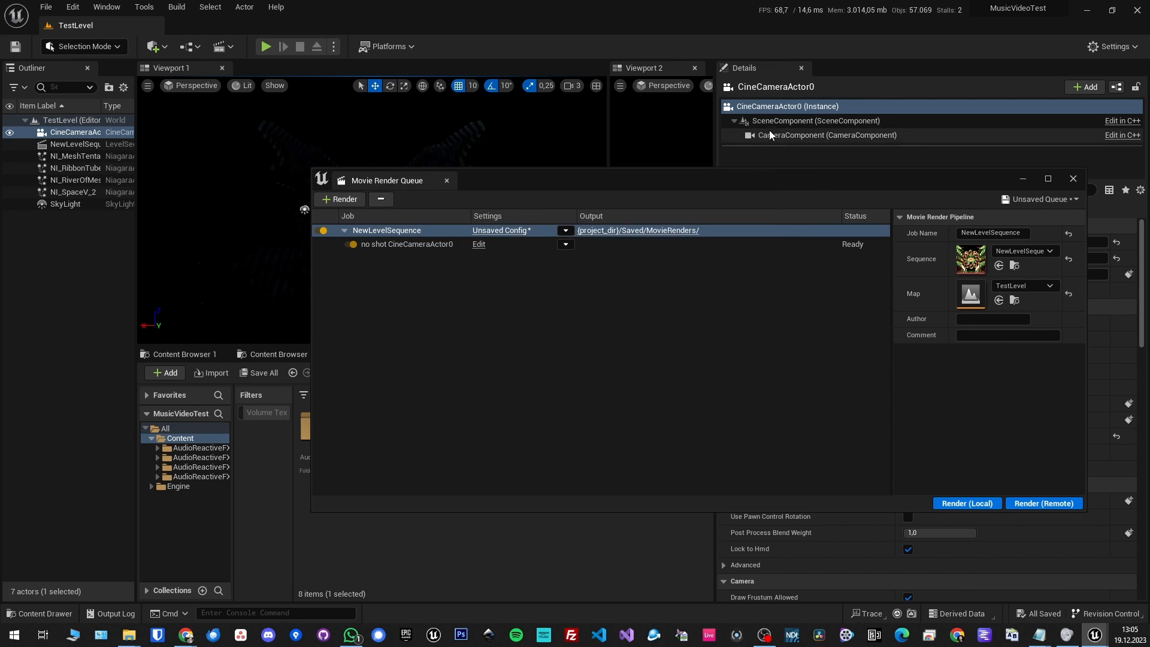
pyautogui.moveTo(558, 181); pyautogui.dragTo(545, 145)
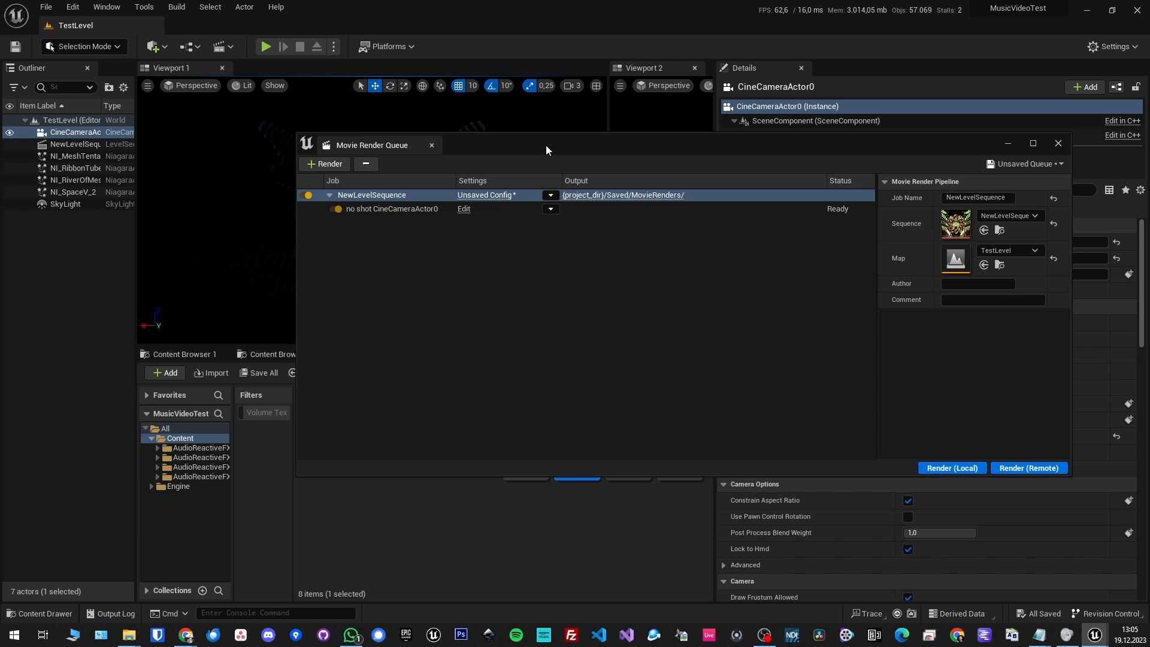
pyautogui.click(501, 195)
pyautogui.click(766, 137)
# Look through the RenderConfig folder of AudioReactiveFX04 with the Movie Render Queue window moved clear, and return to Content
pyautogui.moveTo(925, 139); pyautogui.dragTo(947, 65)
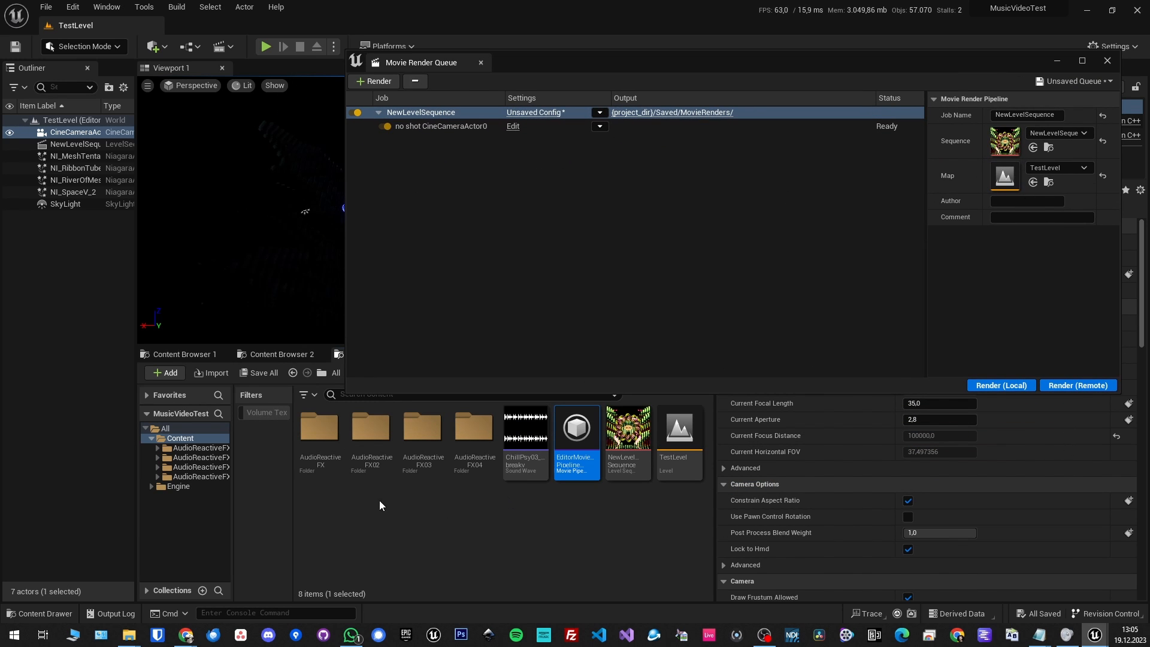
pyautogui.doubleClick(478, 429)
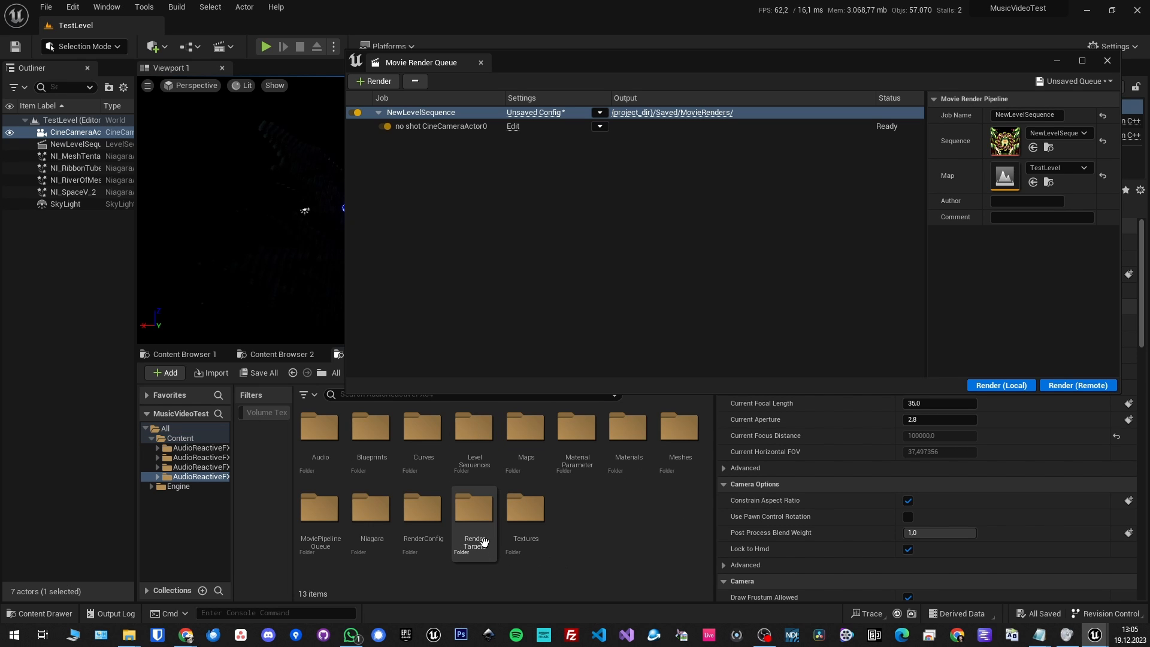
pyautogui.click(423, 508)
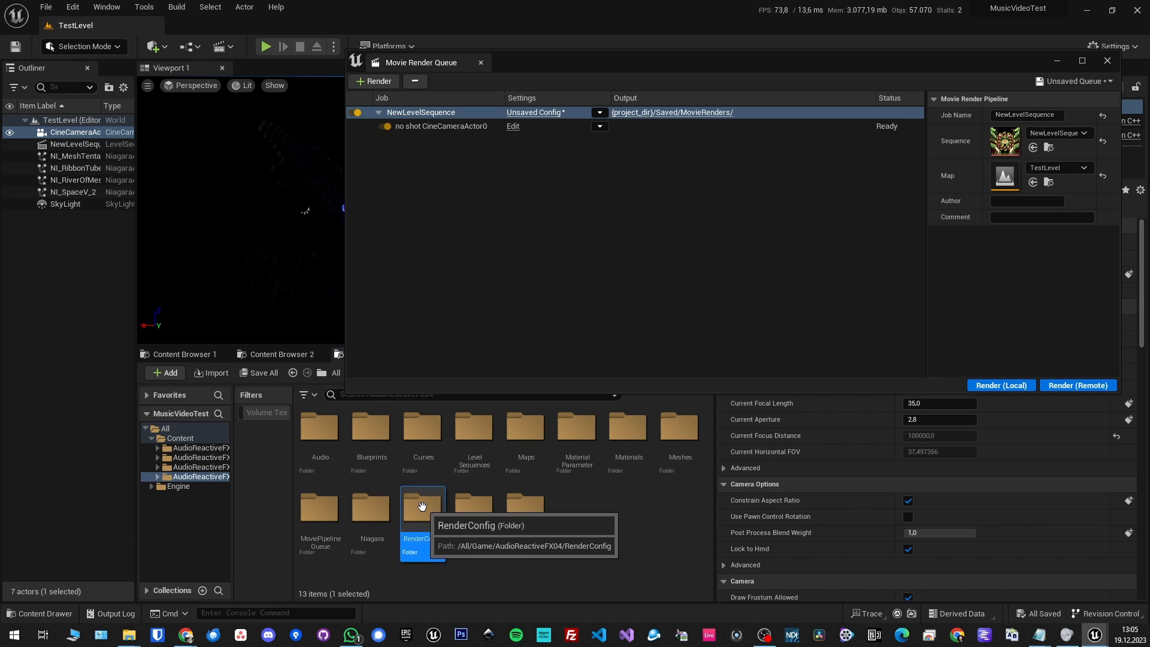
pyautogui.doubleClick(422, 508)
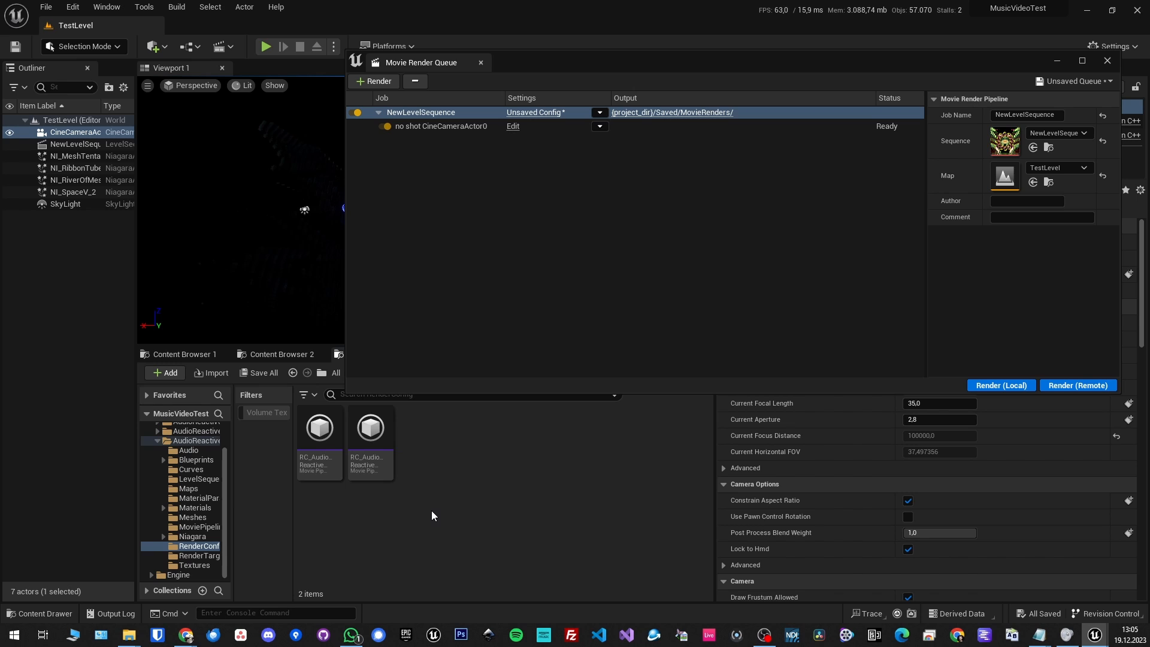
pyautogui.moveTo(351, 56); pyautogui.dragTo(601, 90)
pyautogui.click(384, 373)
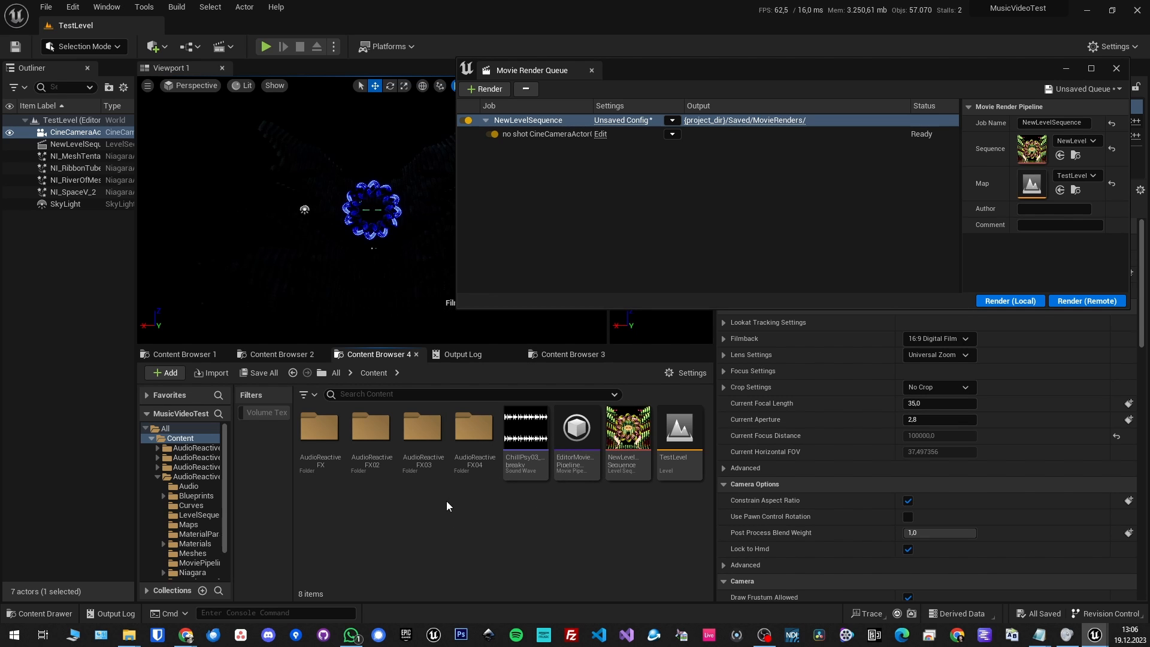
# Copy the RC_AudioReactiveMusicVideo_FFMPEG config from the AudioReactiveFX04 RenderConfig folder into the Content folder
pyautogui.doubleClick(482, 436)
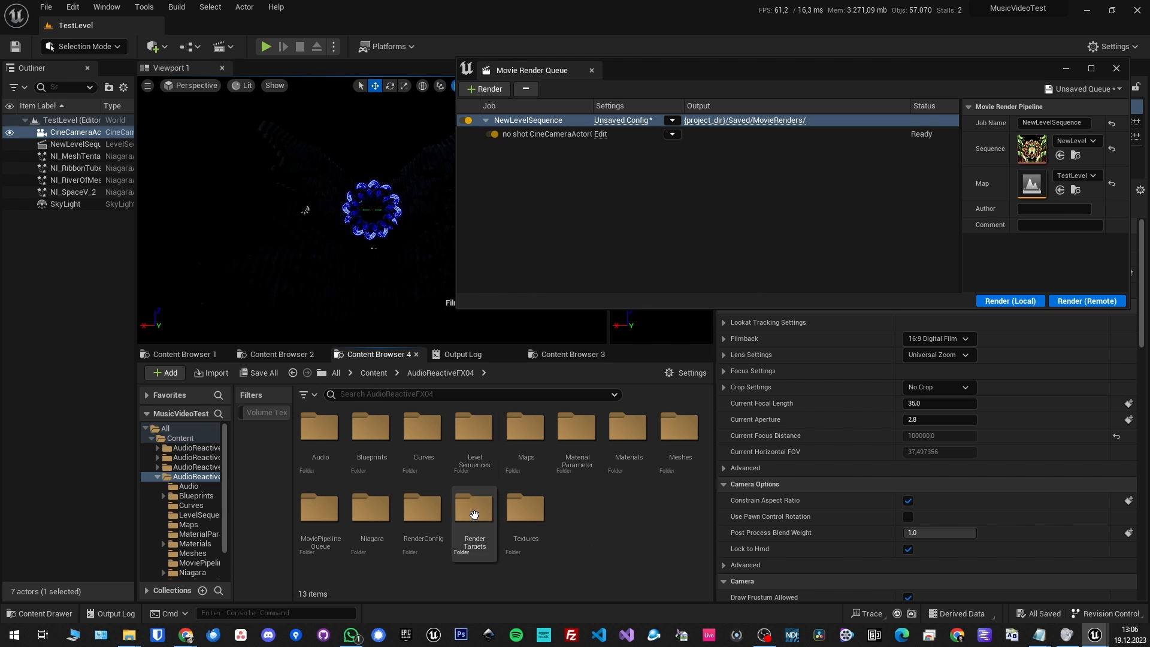
pyautogui.doubleClick(428, 516)
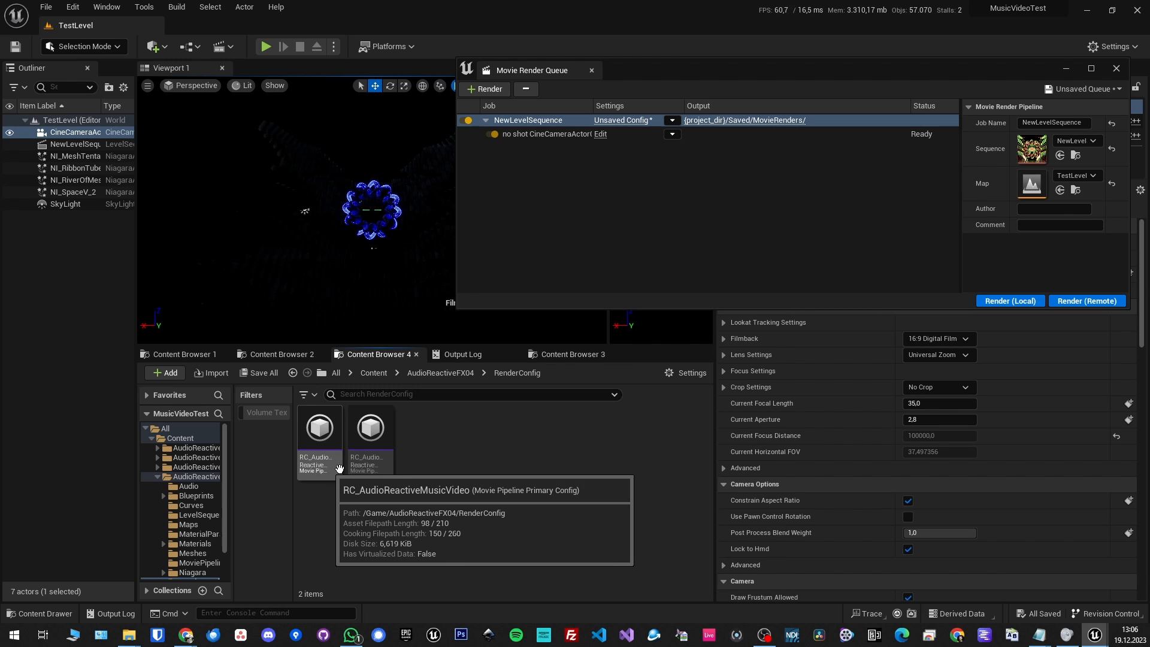
pyautogui.click(377, 467)
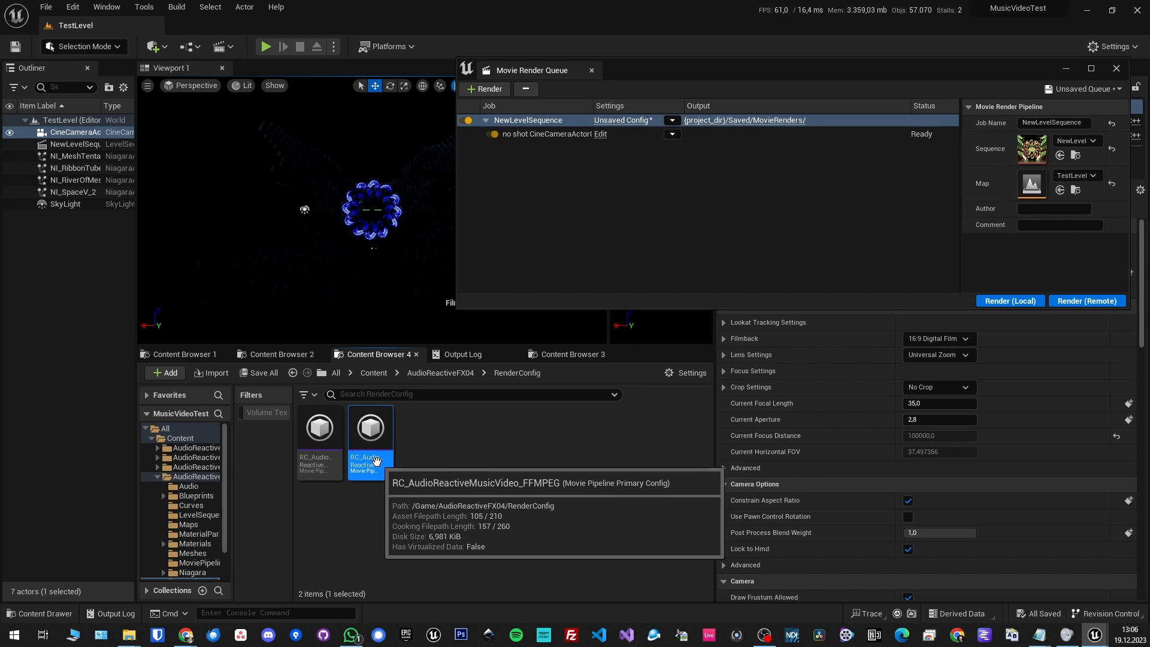
pyautogui.moveTo(377, 460); pyautogui.dragTo(187, 440)
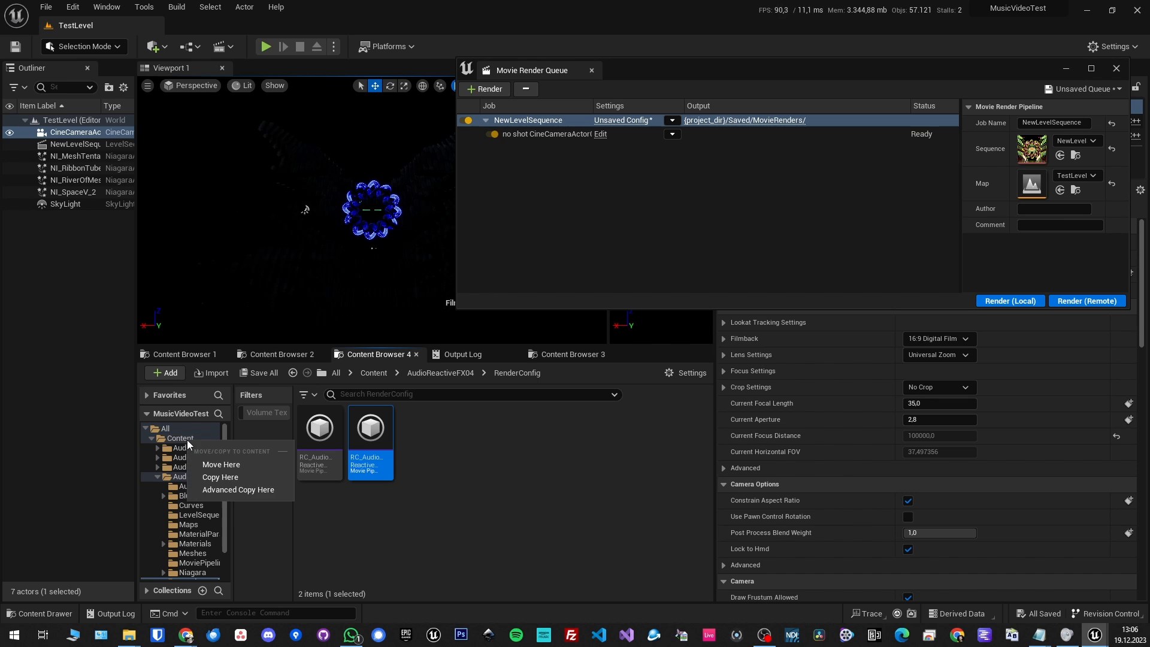
pyautogui.click(220, 477)
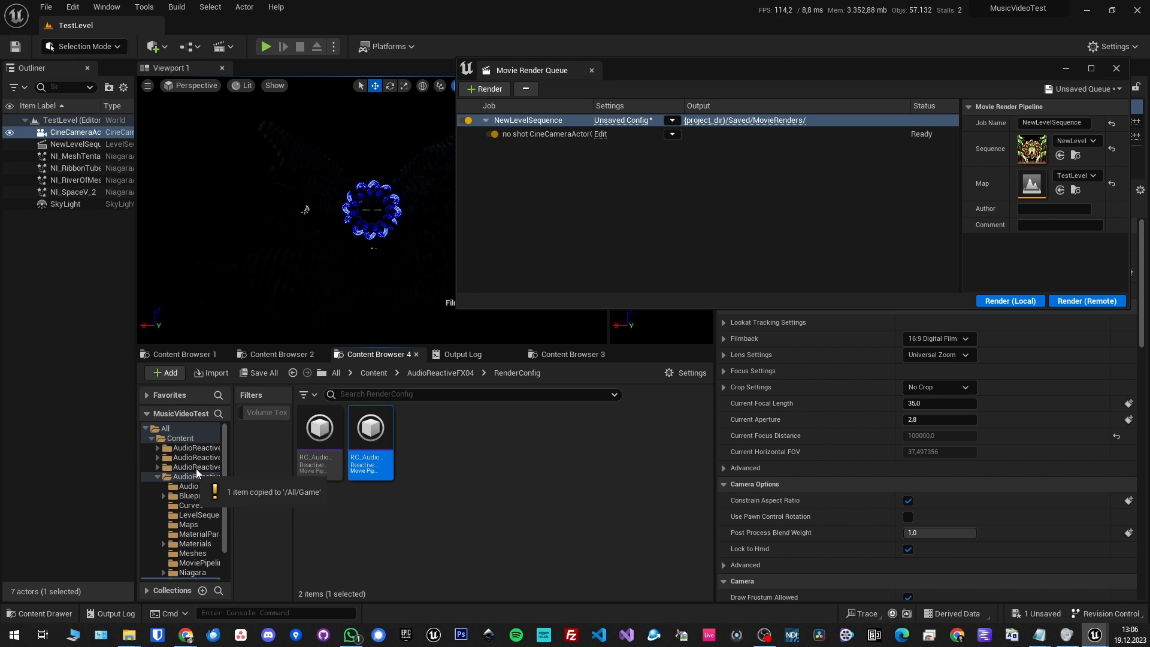
# Rename the RC_AudioReactiveMusicVideo_FFMPEG config copy in the Content folder as TEST-RC
pyautogui.click(183, 440)
pyautogui.click(680, 443)
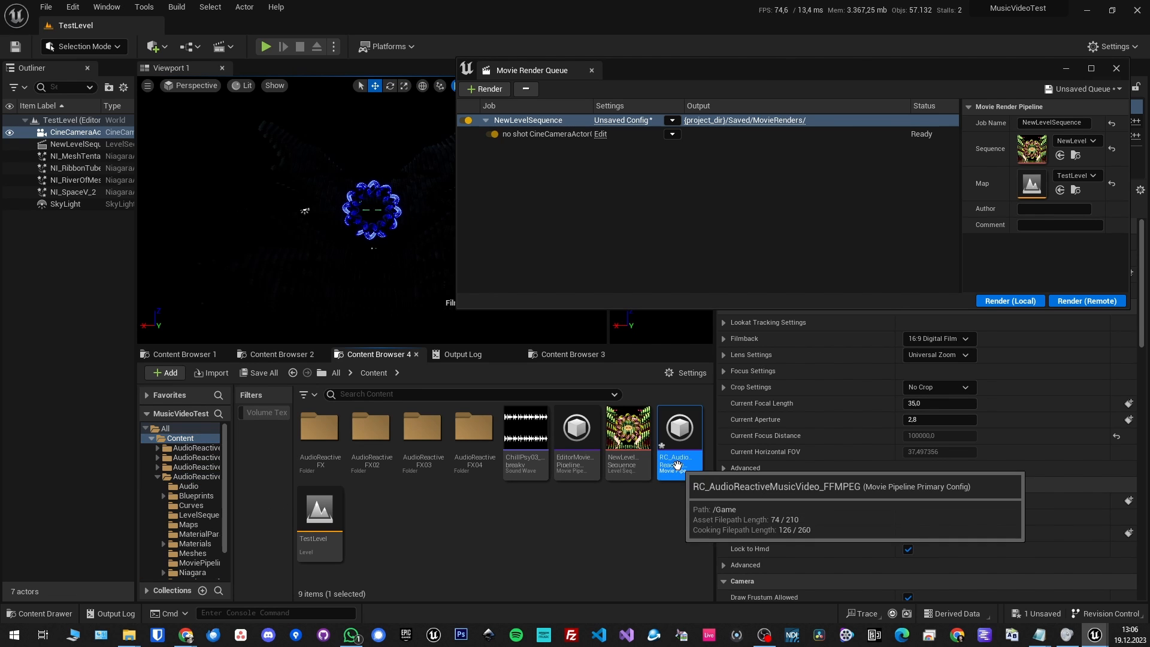
pyautogui.click(683, 460)
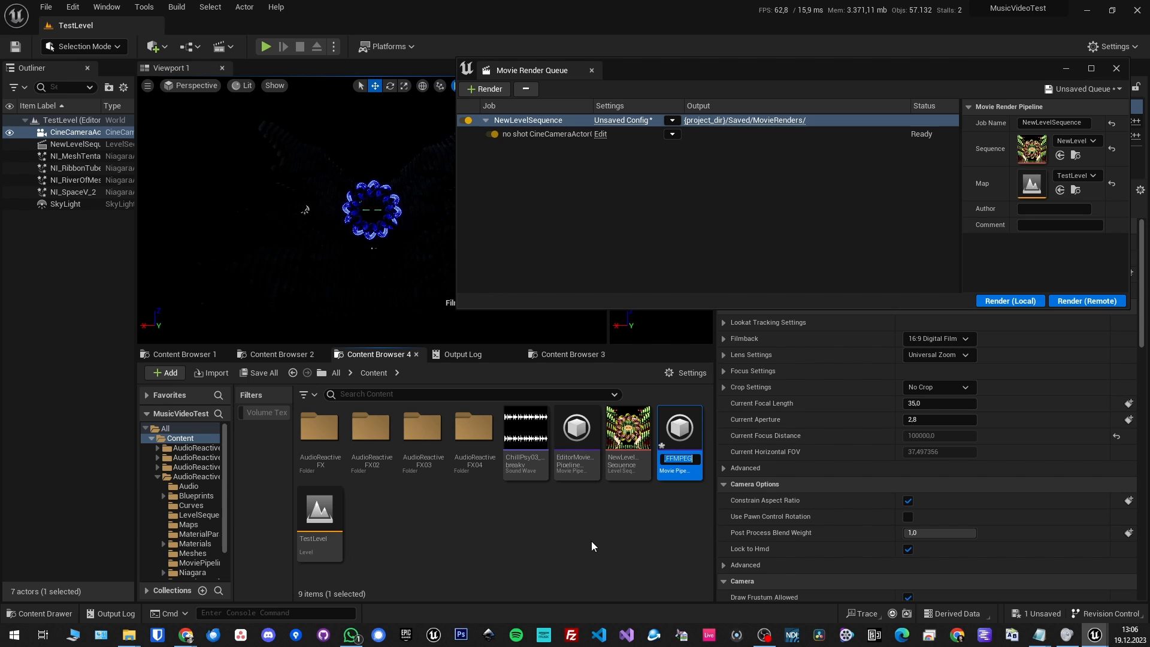
pyautogui.write('TEST-RC')
pyautogui.press('Return')
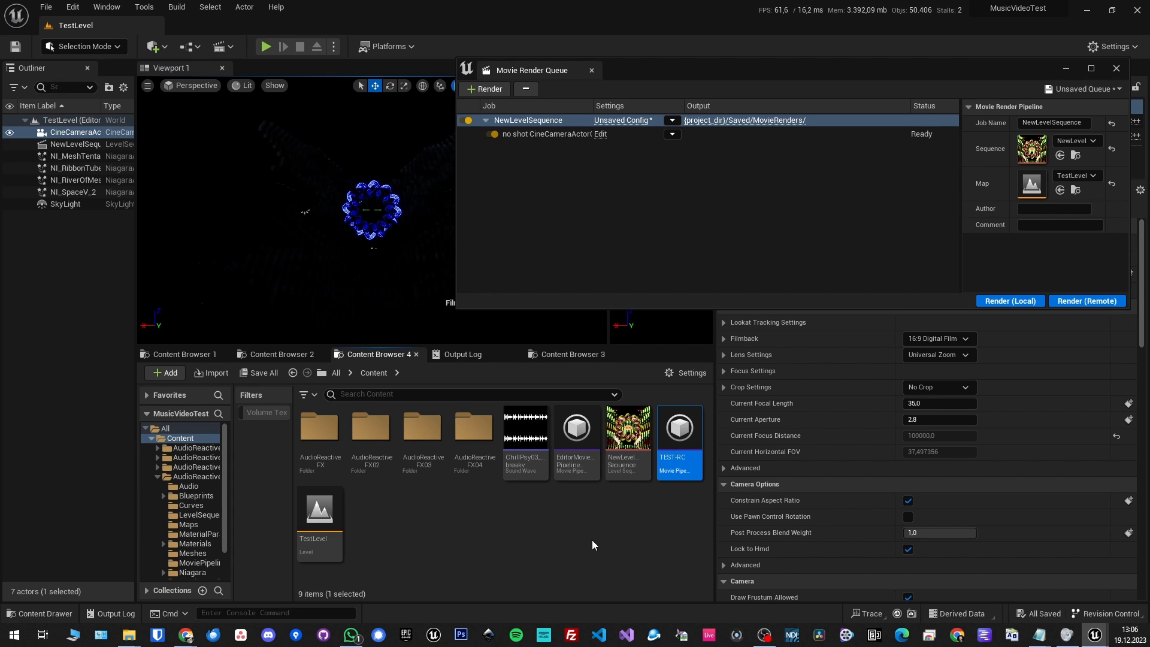
# Open the TEST-RC config in an enlarged window and review its PNG sequence, WAV audio, Command Line Encoder and Deferred Rendering settings
pyautogui.doubleClick(680, 466)
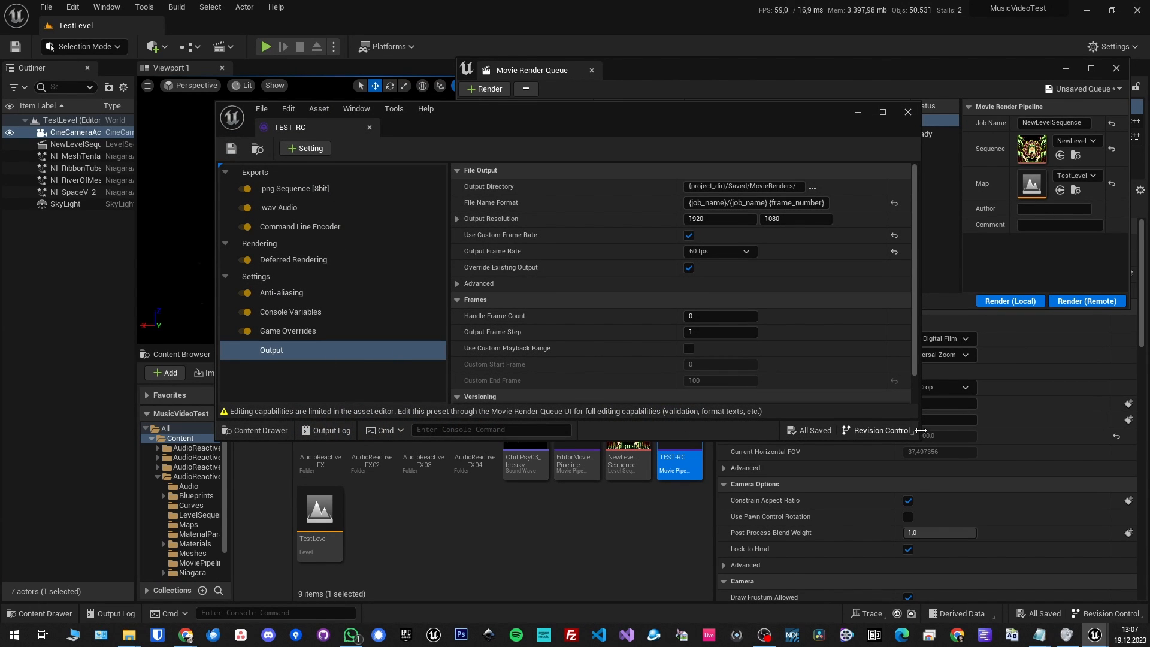
pyautogui.moveTo(921, 440); pyautogui.dragTo(927, 545)
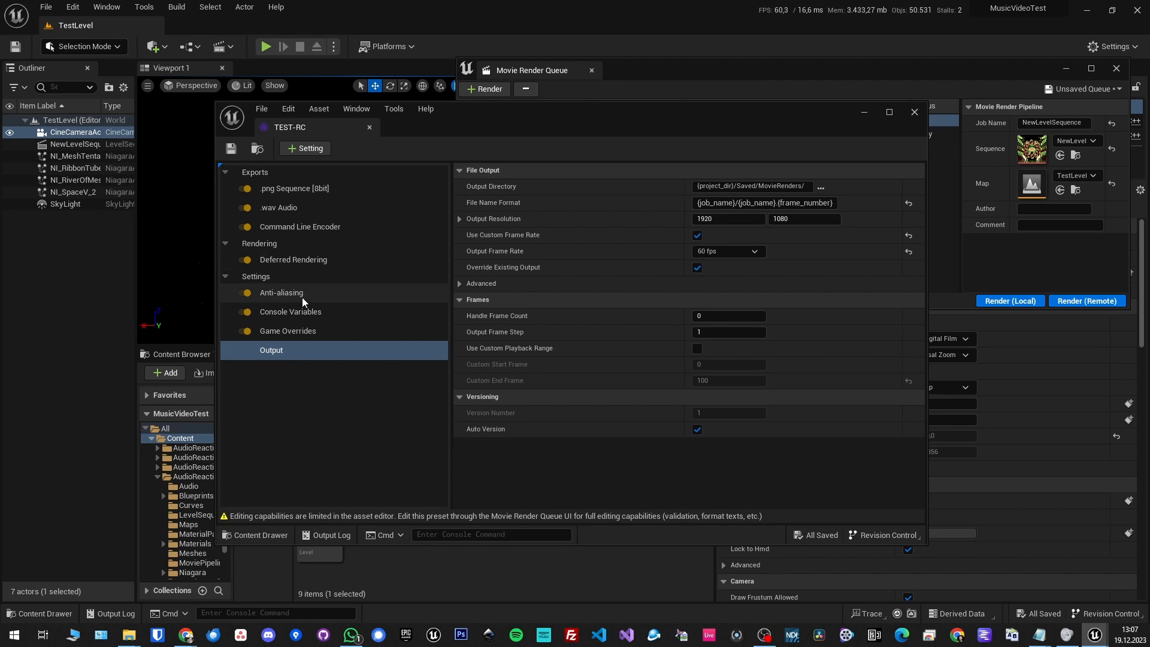
pyautogui.click(298, 189)
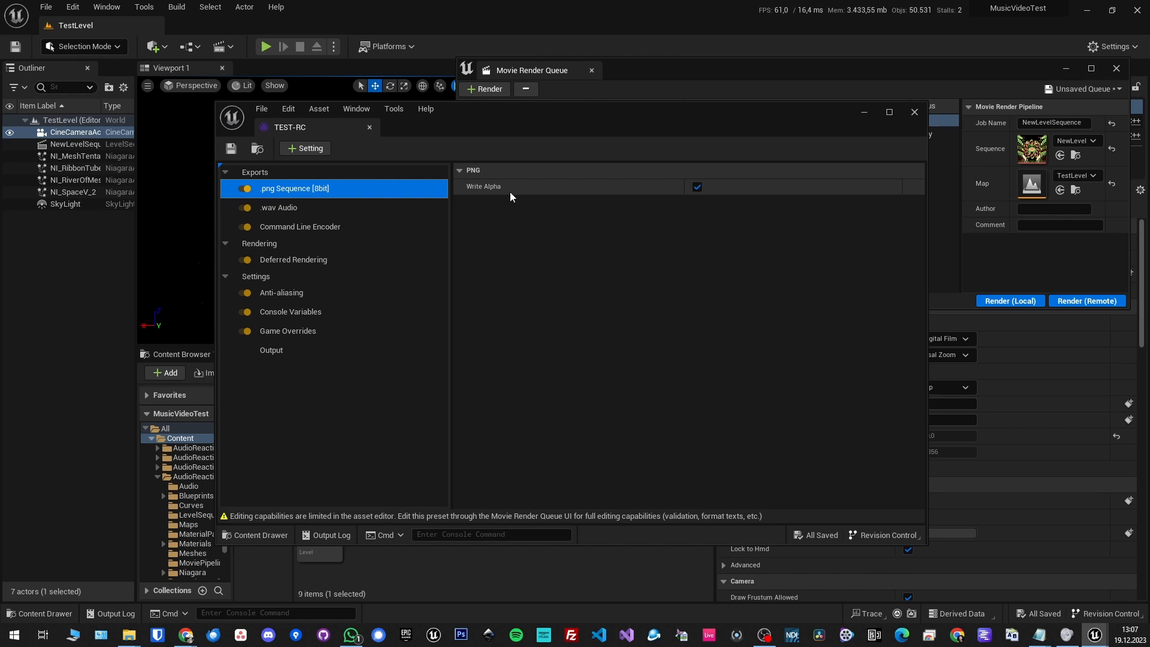
pyautogui.click(326, 209)
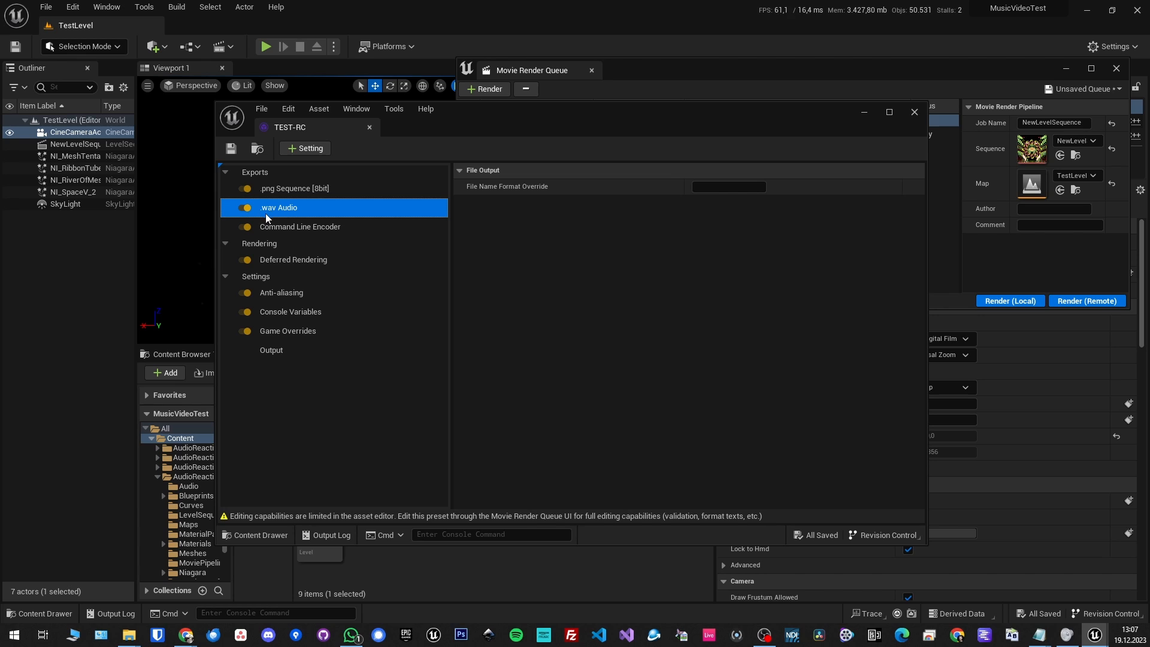
pyautogui.click(291, 229)
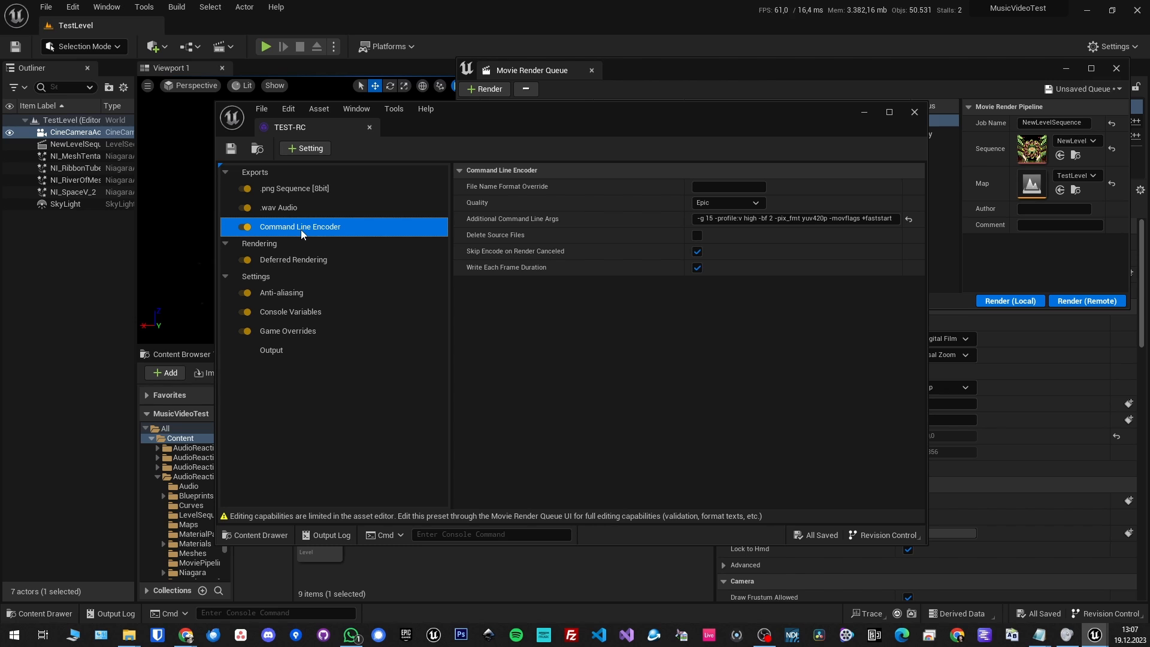
pyautogui.click(278, 260)
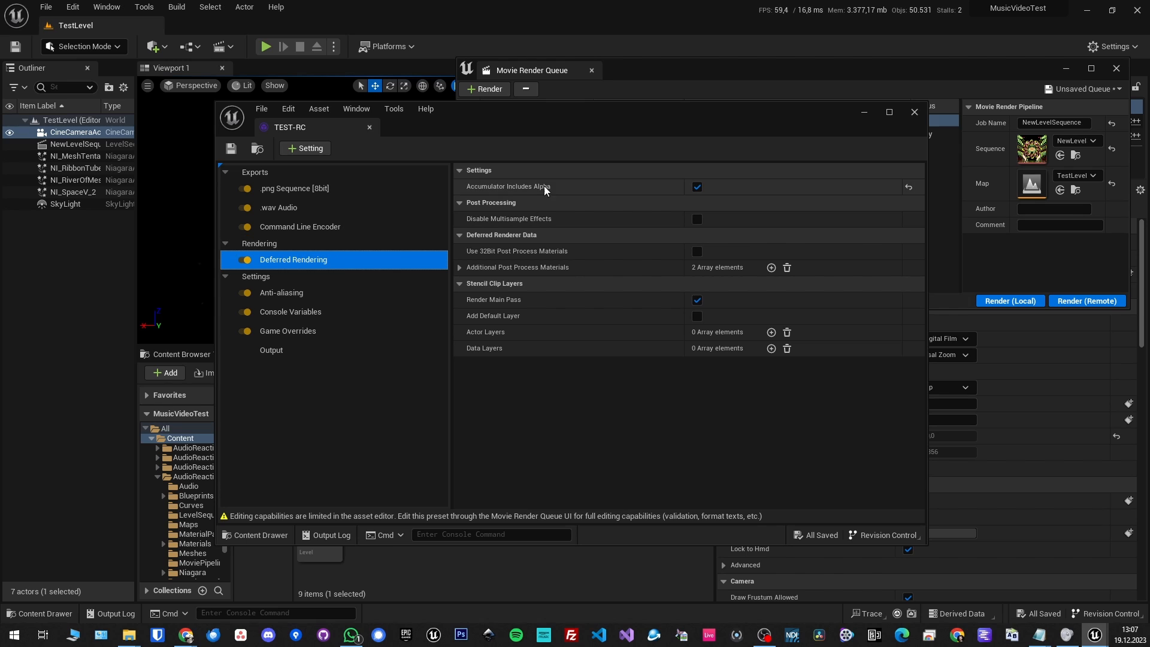
pyautogui.moveTo(533, 186)
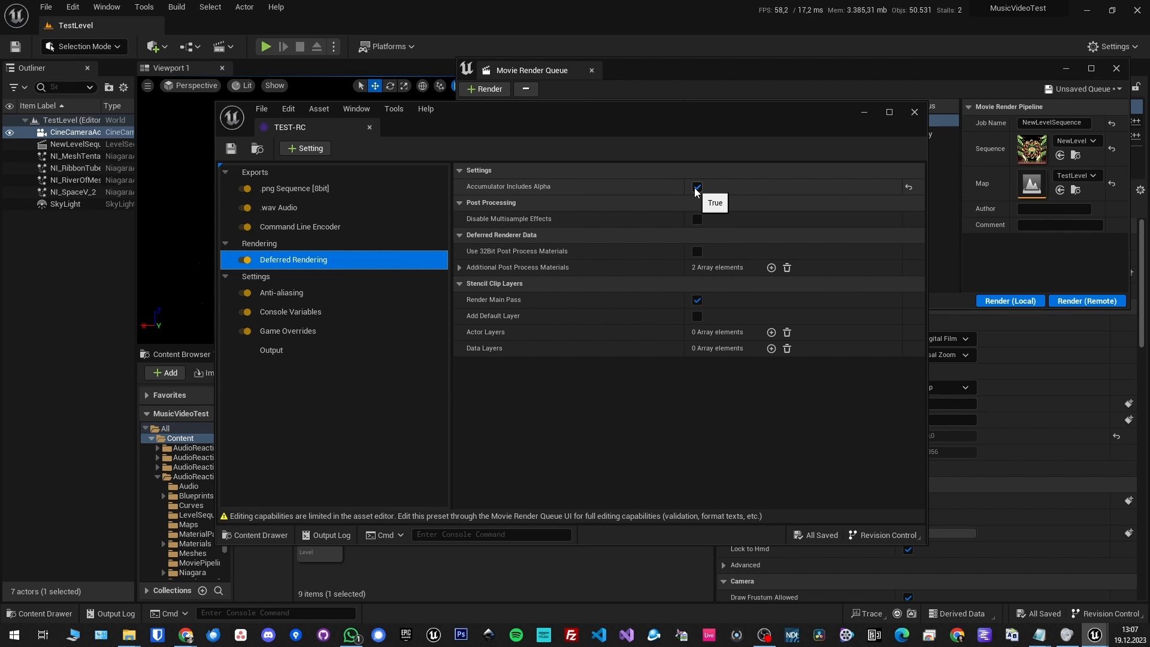
pyautogui.click(282, 189)
pyautogui.click(307, 259)
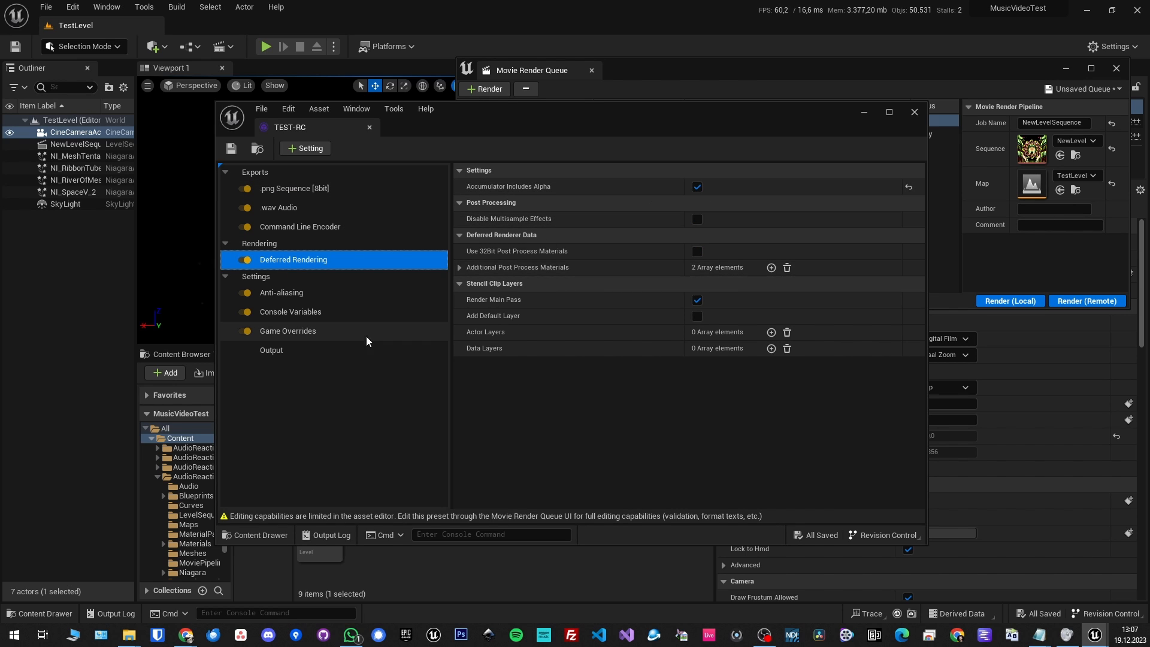
# Review the config's anti-aliasing settings, including the available anti-aliasing methods and the advanced warm-up counts
pyautogui.click(318, 292)
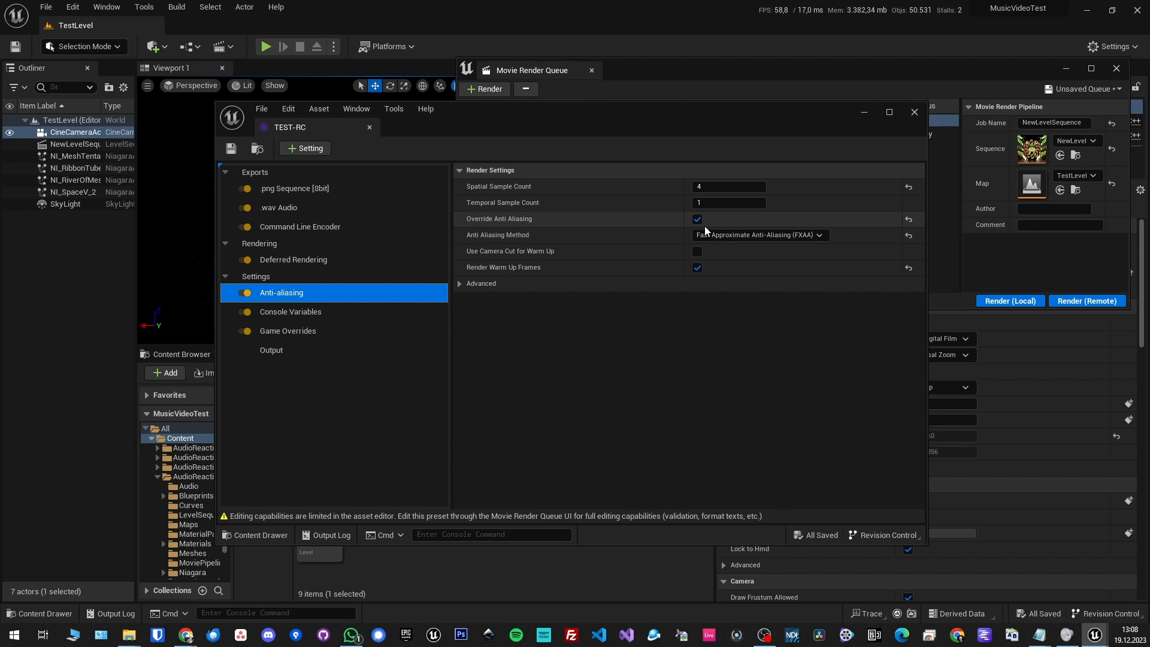
pyautogui.click(746, 235)
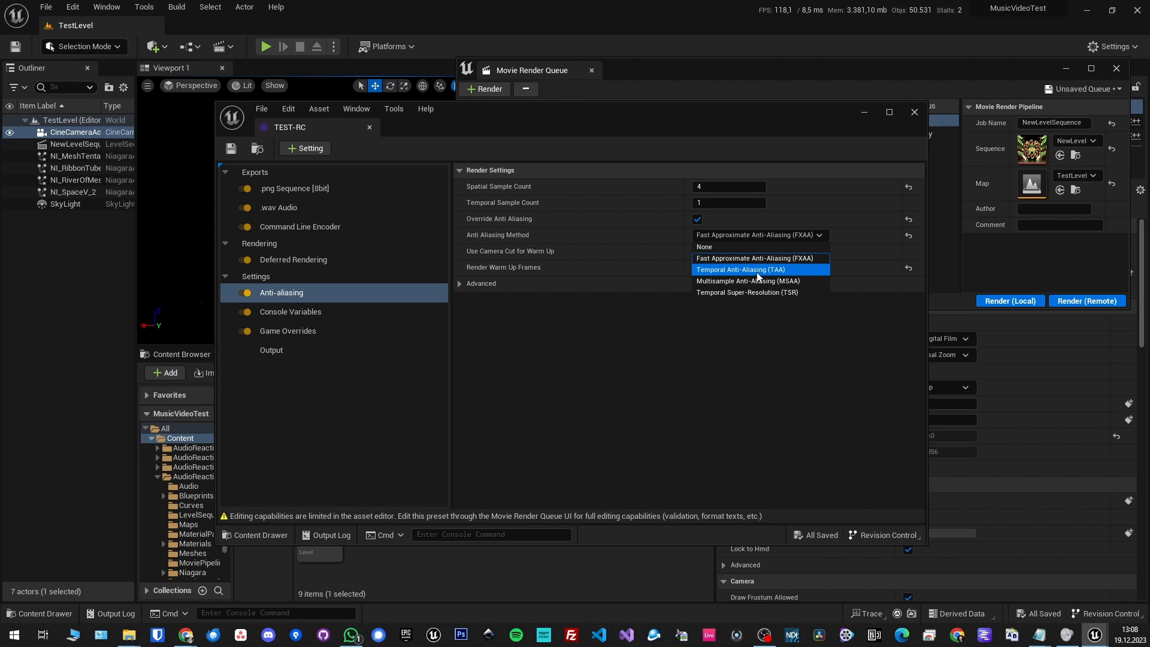
pyautogui.click(749, 234)
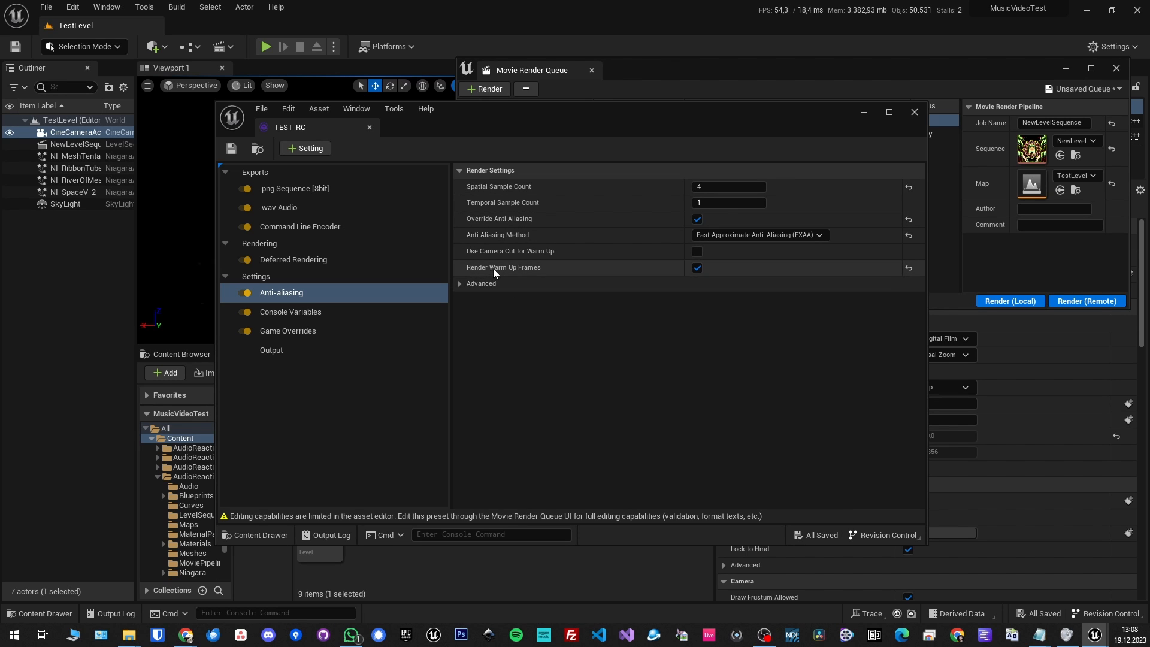
pyautogui.click(460, 283)
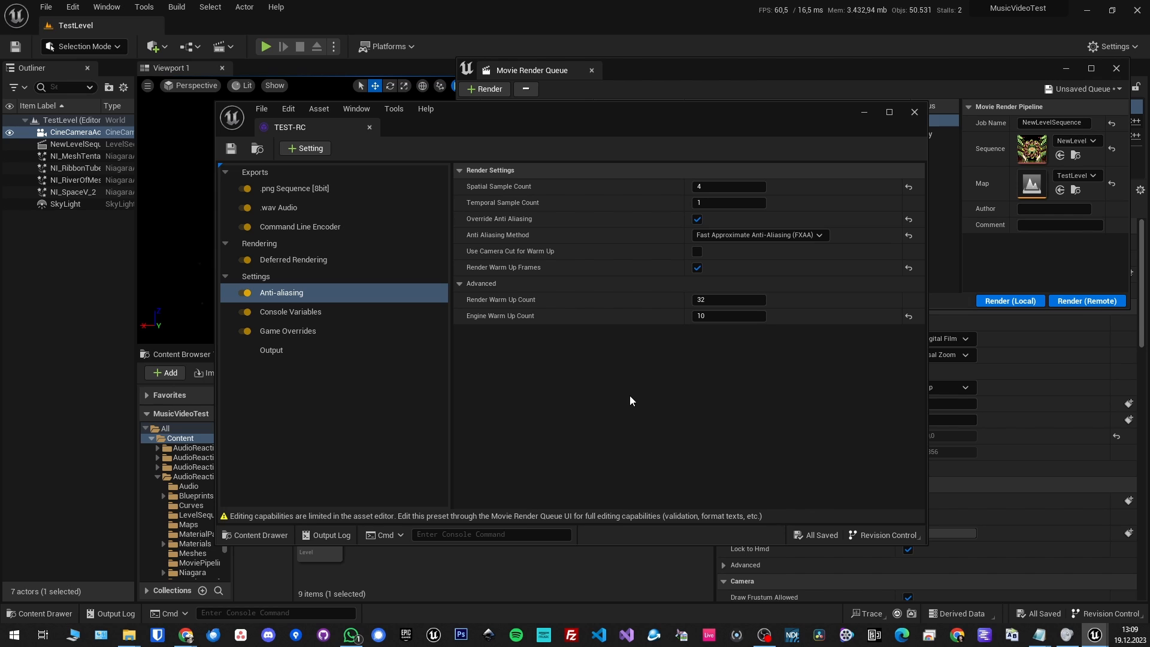
# Review the config's full list of console variables, its Game Overrides and its Output settings
pyautogui.click(280, 314)
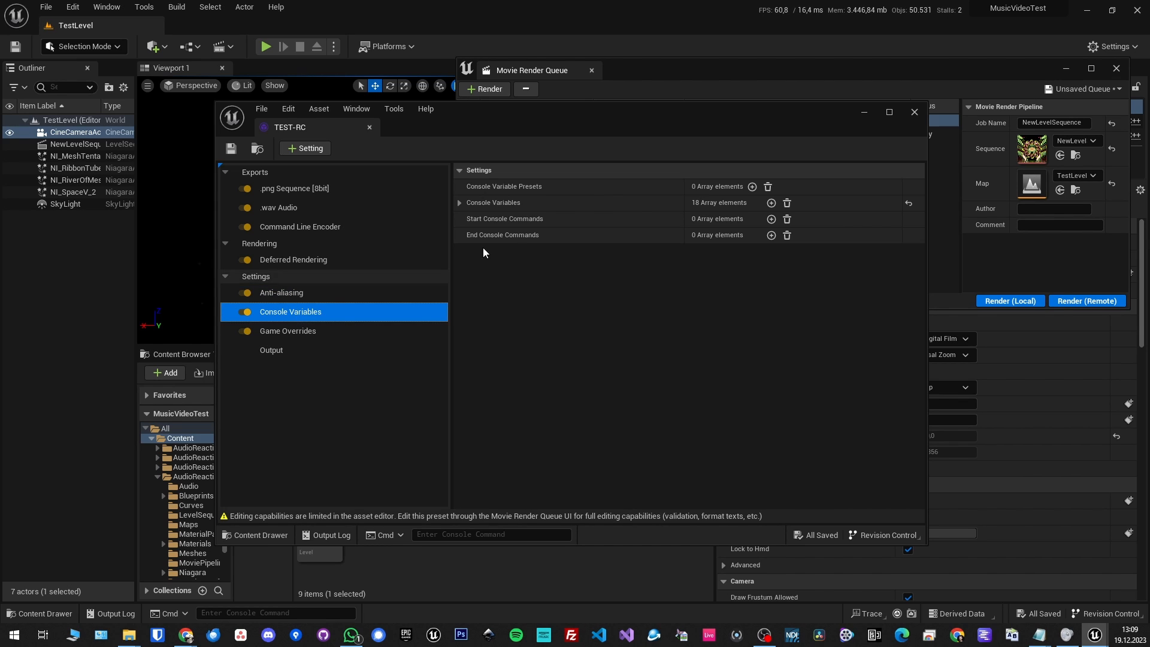
pyautogui.click(460, 203)
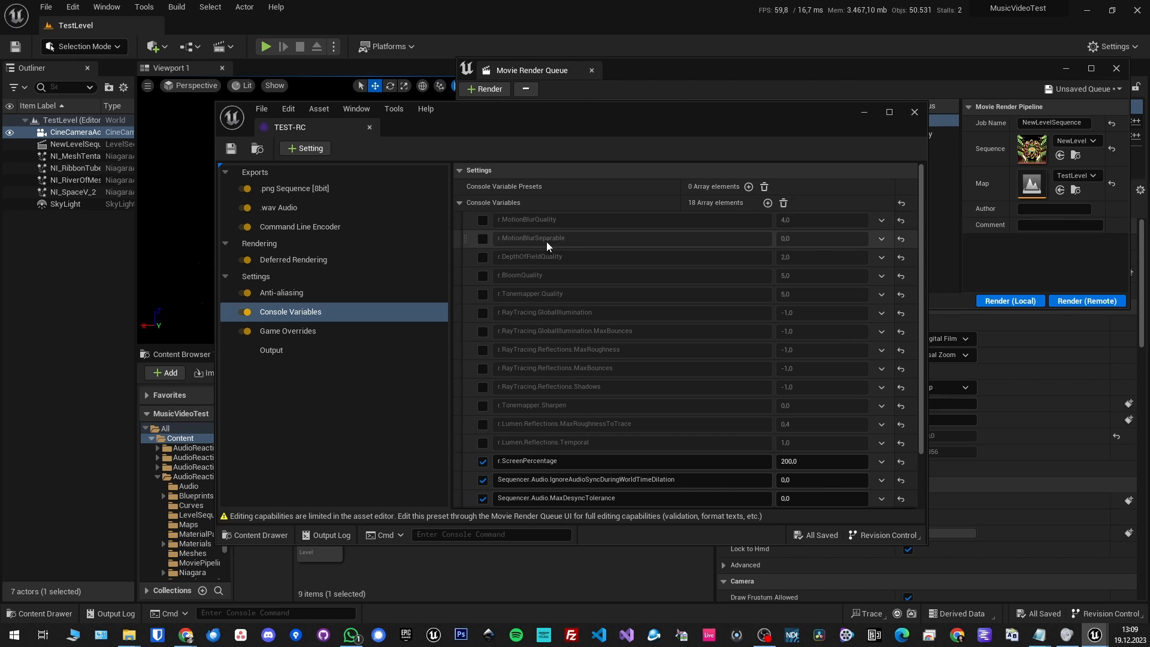
pyautogui.scroll(-3, 623, 261)
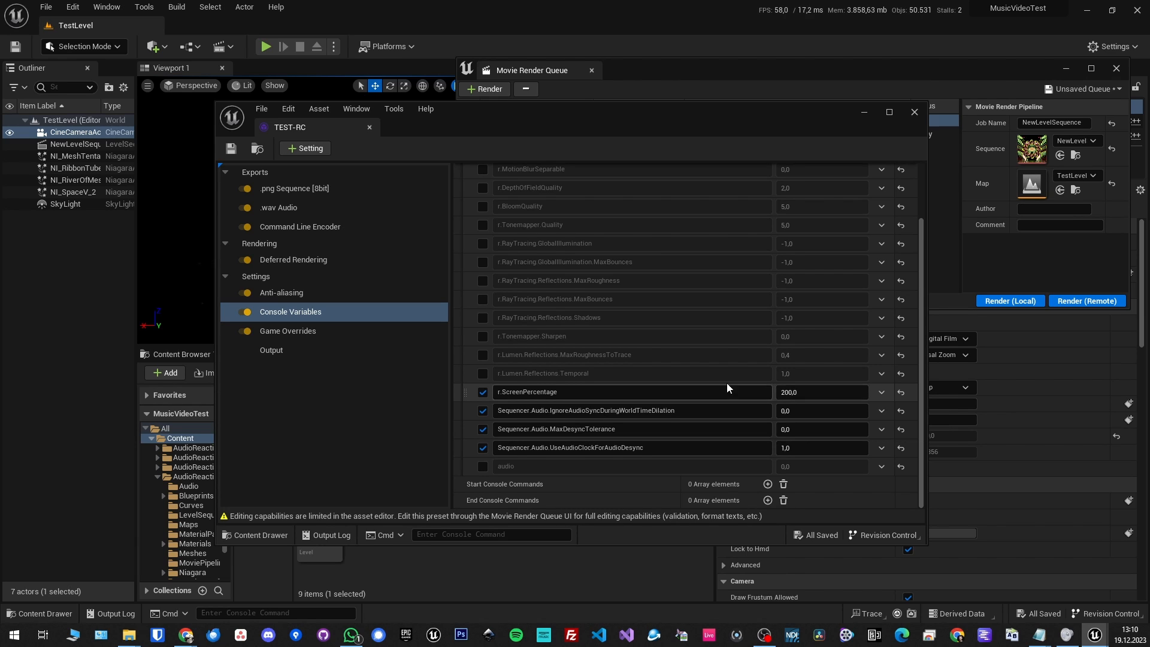
pyautogui.click(318, 330)
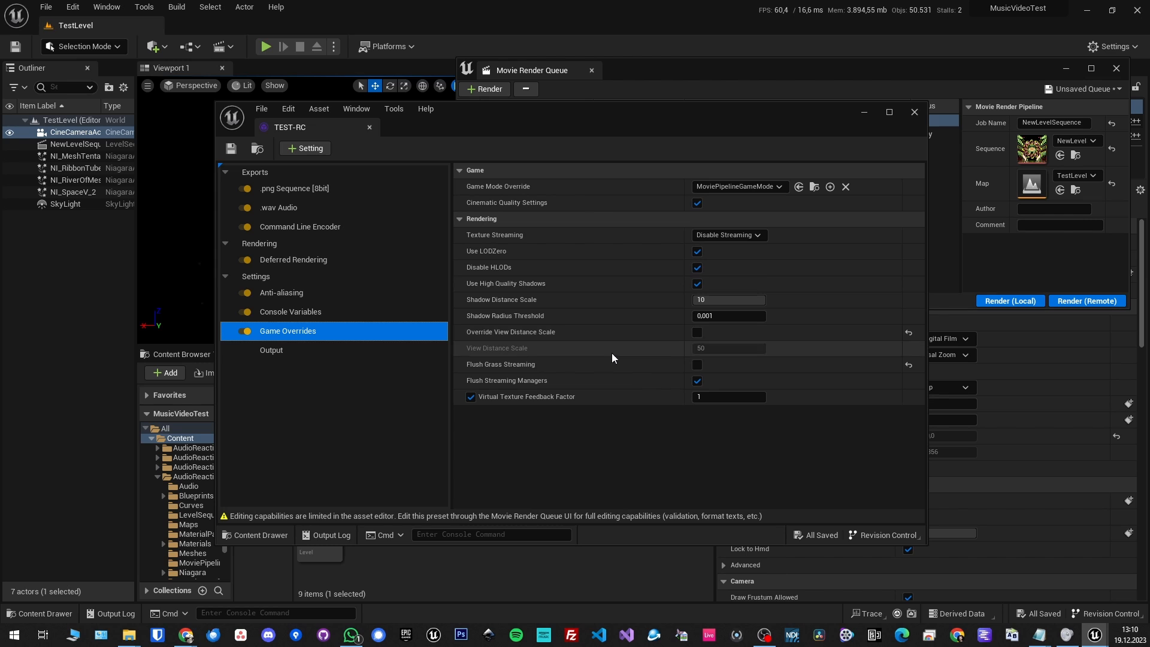
pyautogui.click(271, 352)
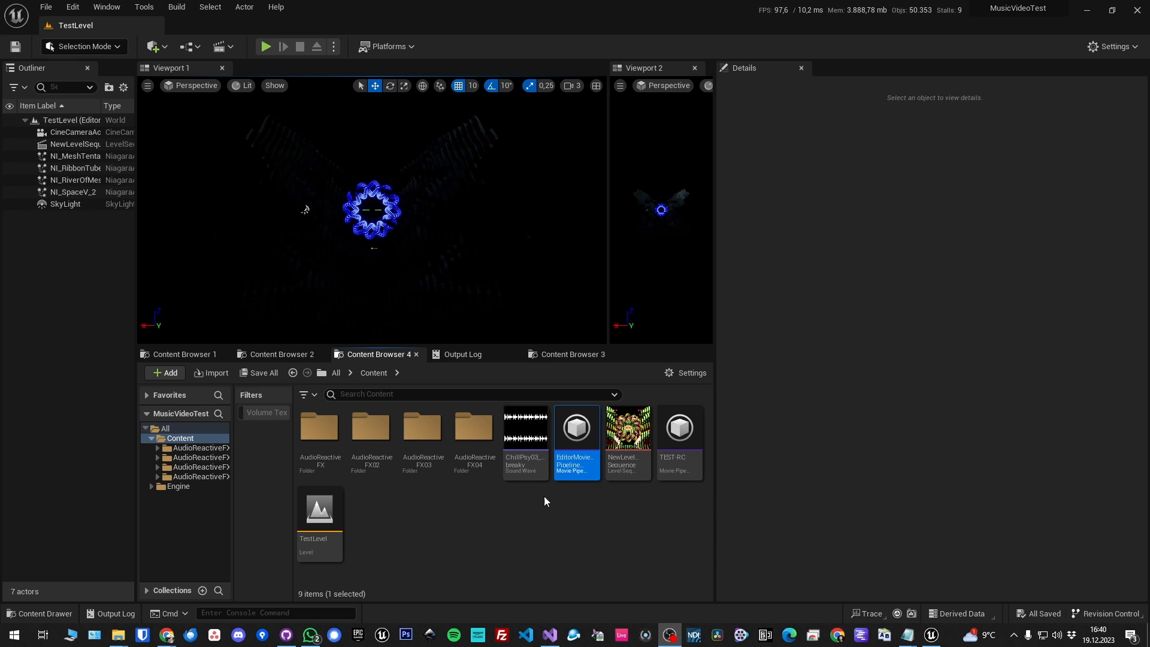
# Check the job in the saved EditorMoviePipelineQueue asset, close it and open the project's Movie Pipeline CLI Encoder settings
pyautogui.doubleClick(578, 463)
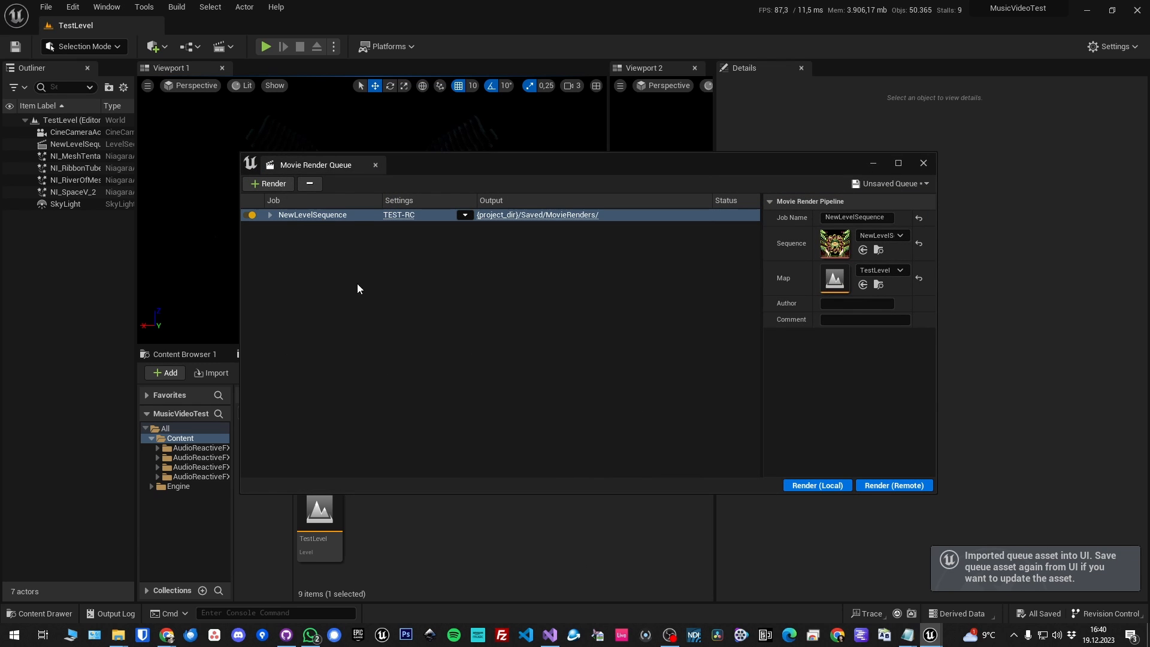
pyautogui.click(923, 162)
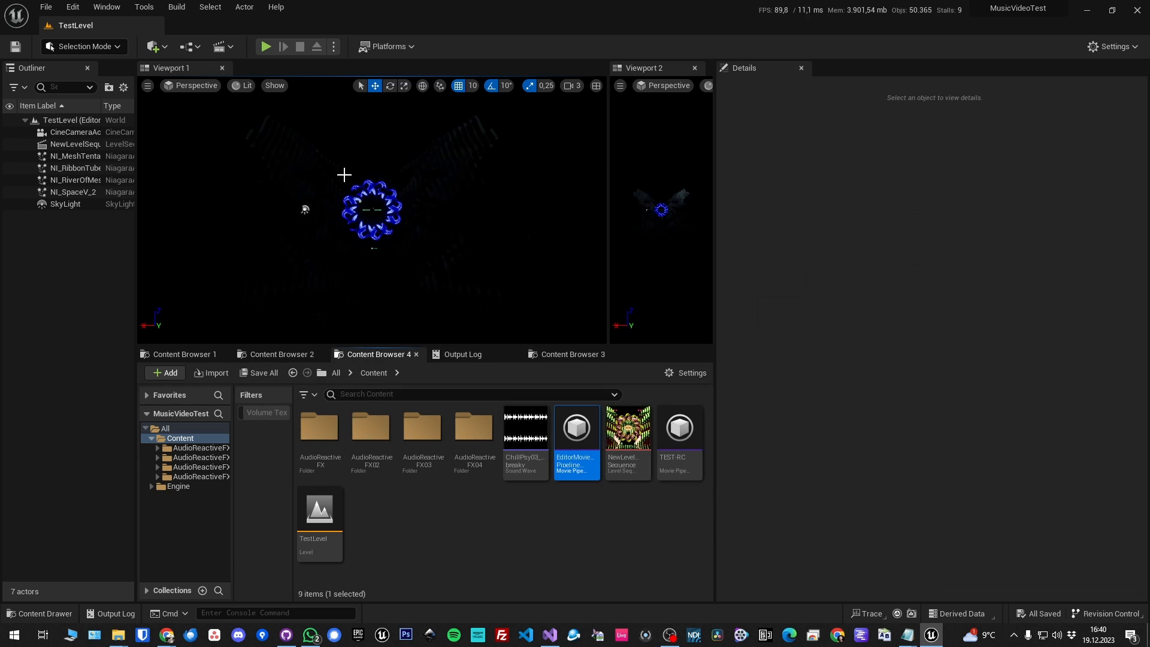
pyautogui.click(72, 7)
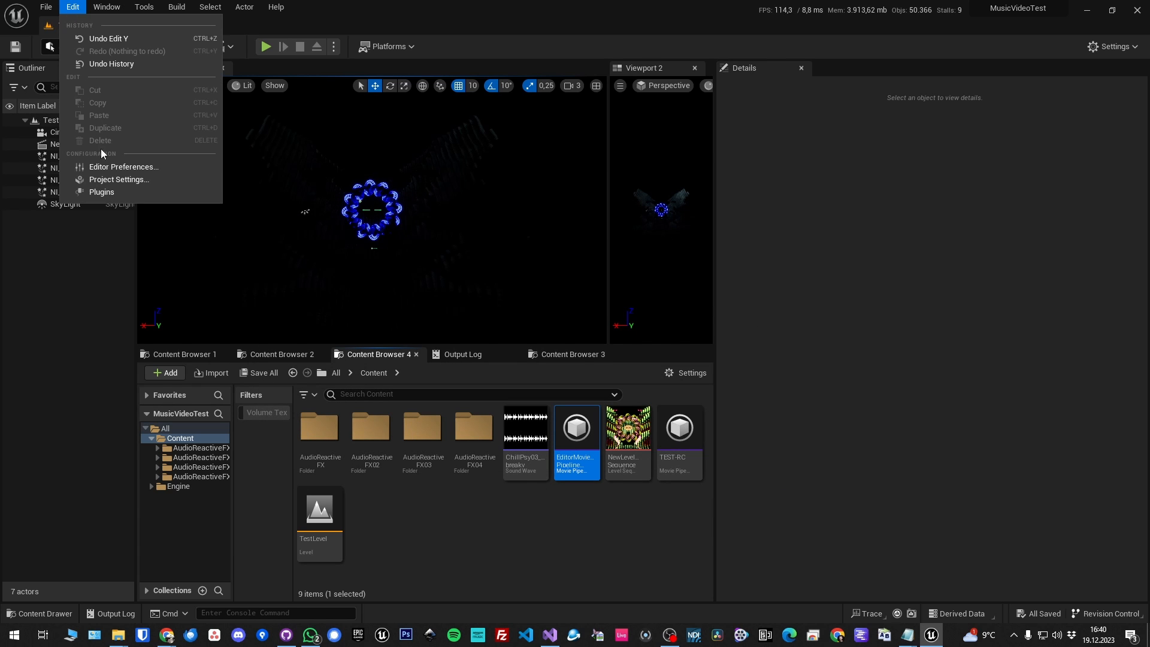
pyautogui.click(119, 179)
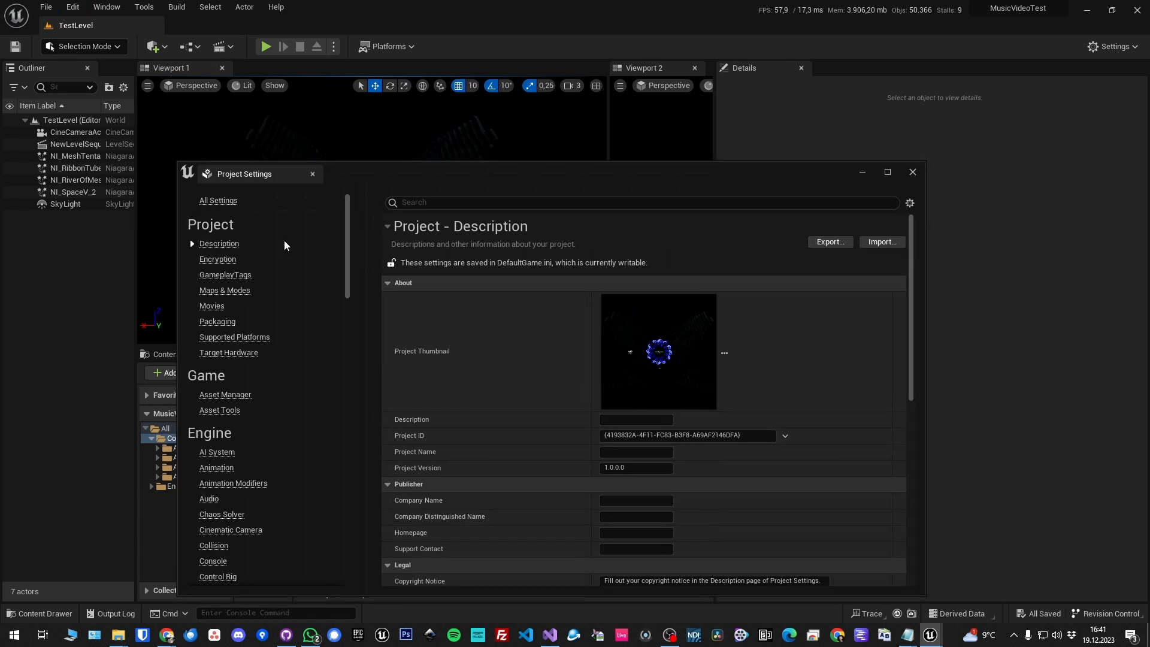
pyautogui.moveTo(347, 245); pyautogui.dragTo(348, 509)
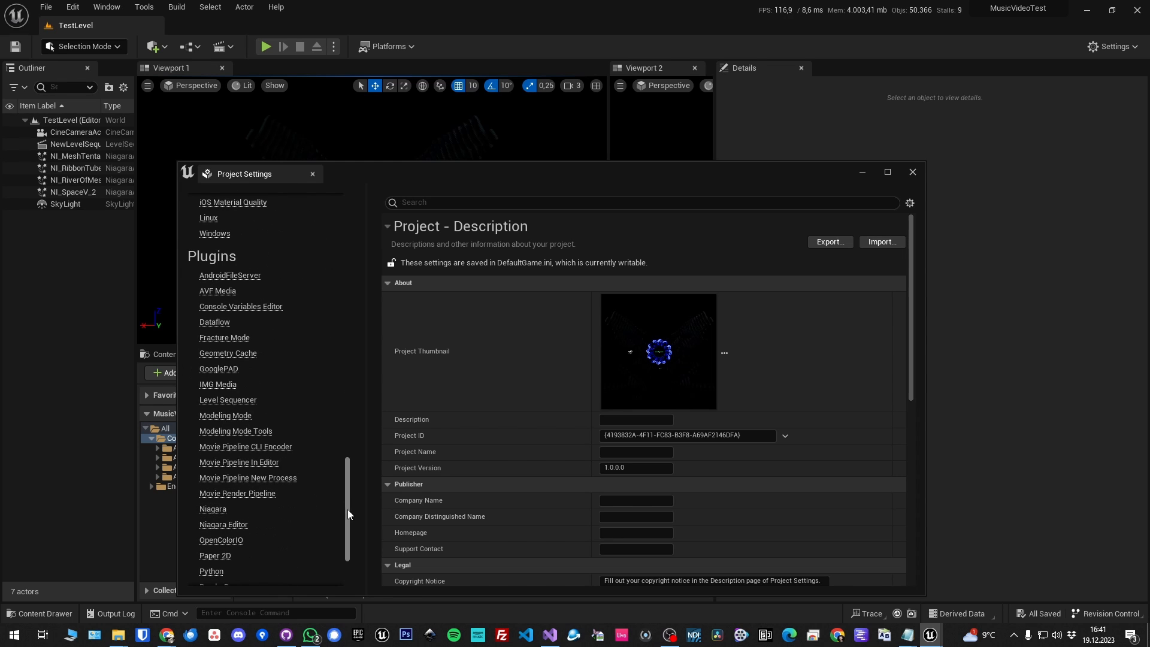
pyautogui.click(257, 449)
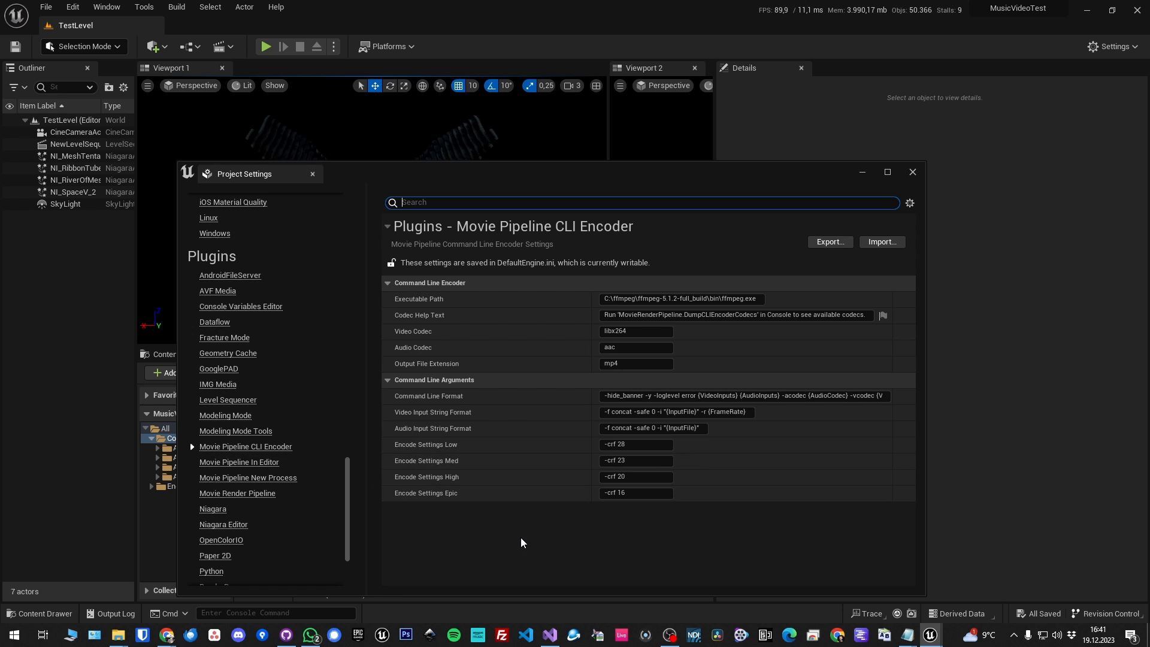
# Search the plugins for "movie pi" to check the Movie Render Queue plugin, and return to the CLI encoder settings
pyautogui.click(73, 7)
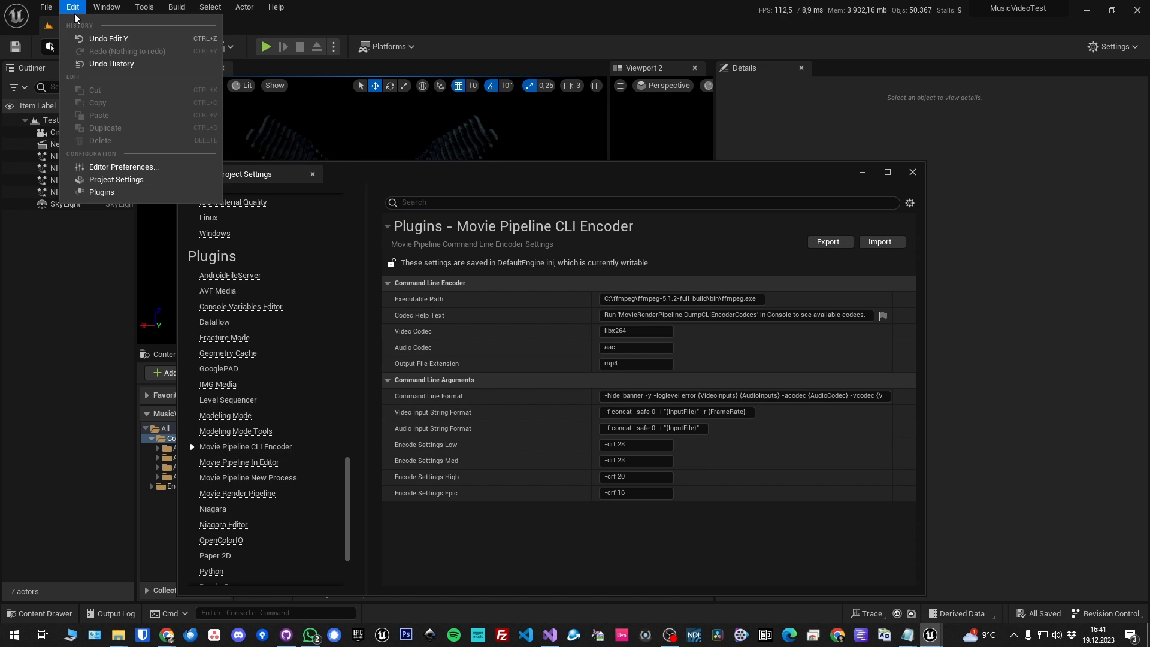
pyautogui.click(94, 192)
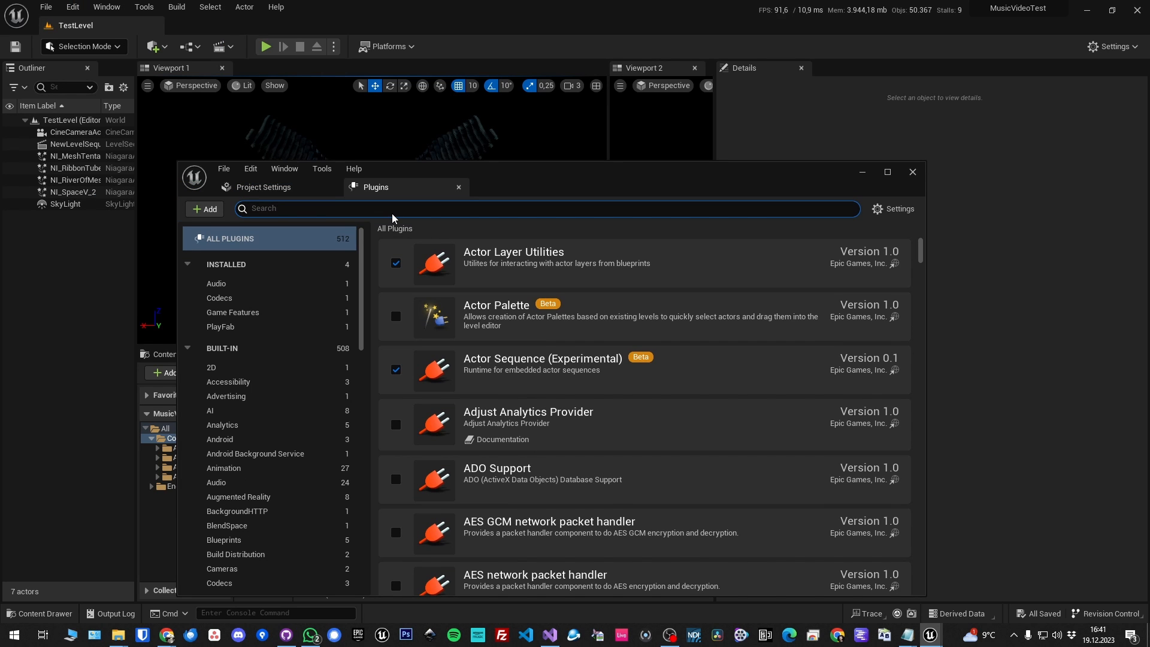
pyautogui.write('movie pi')
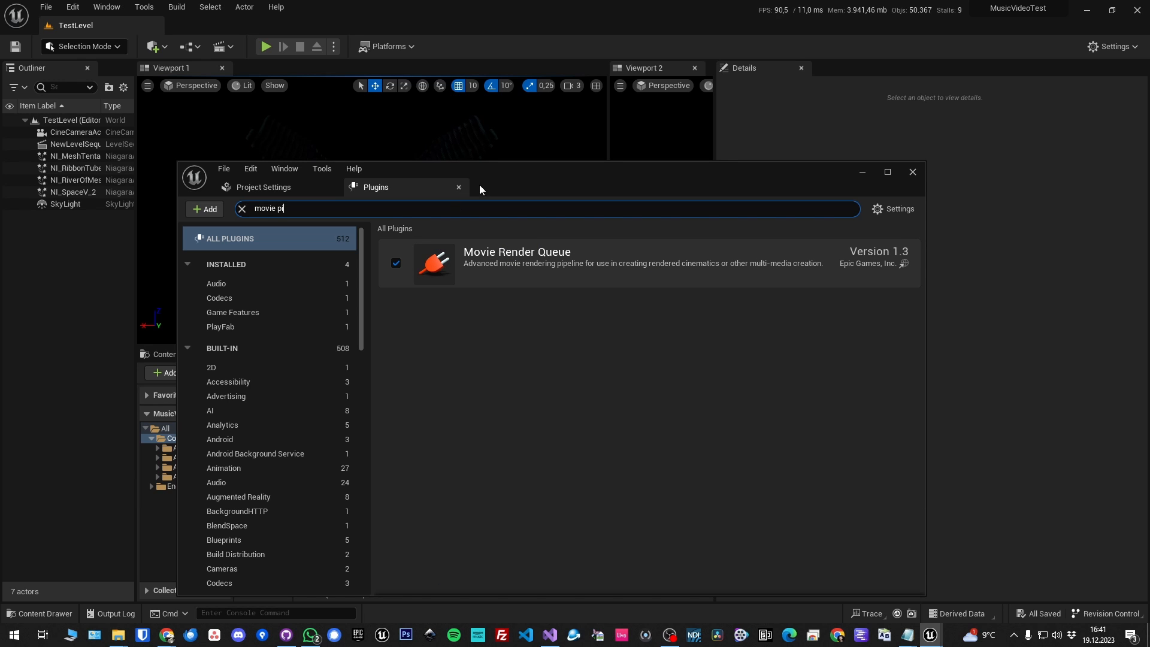
pyautogui.click(459, 187)
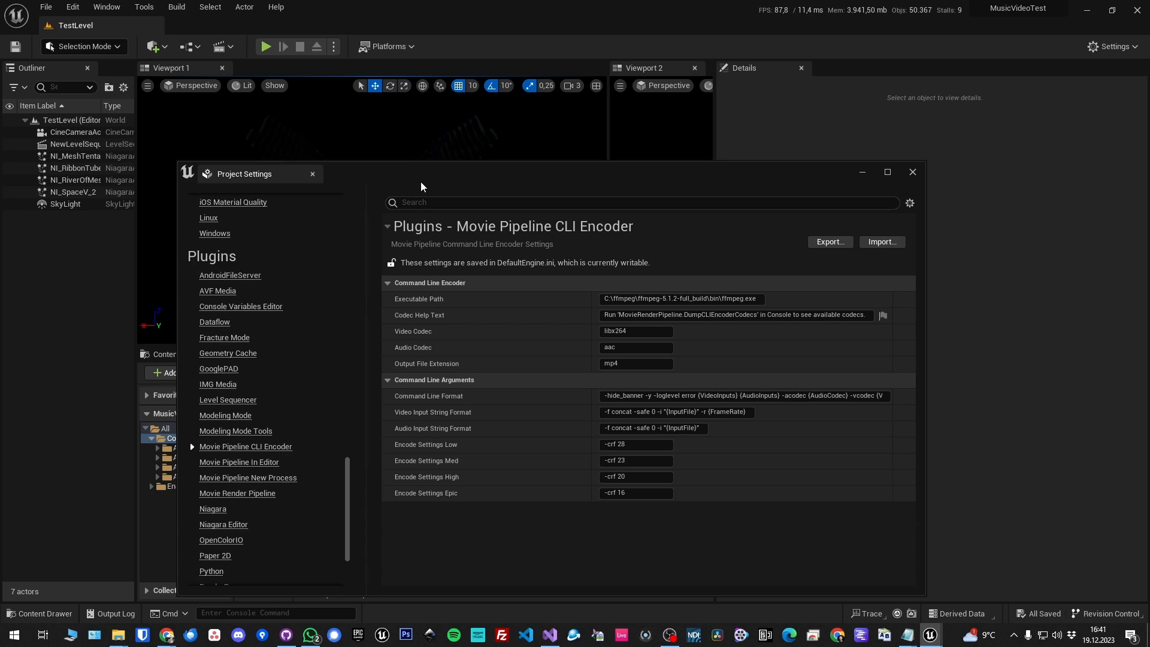
# Examine the command line format and the video and audio input strings in the Movie Pipeline CLI Encoder backup text file
pyautogui.moveTo(421, 183); pyautogui.dragTo(406, 115)
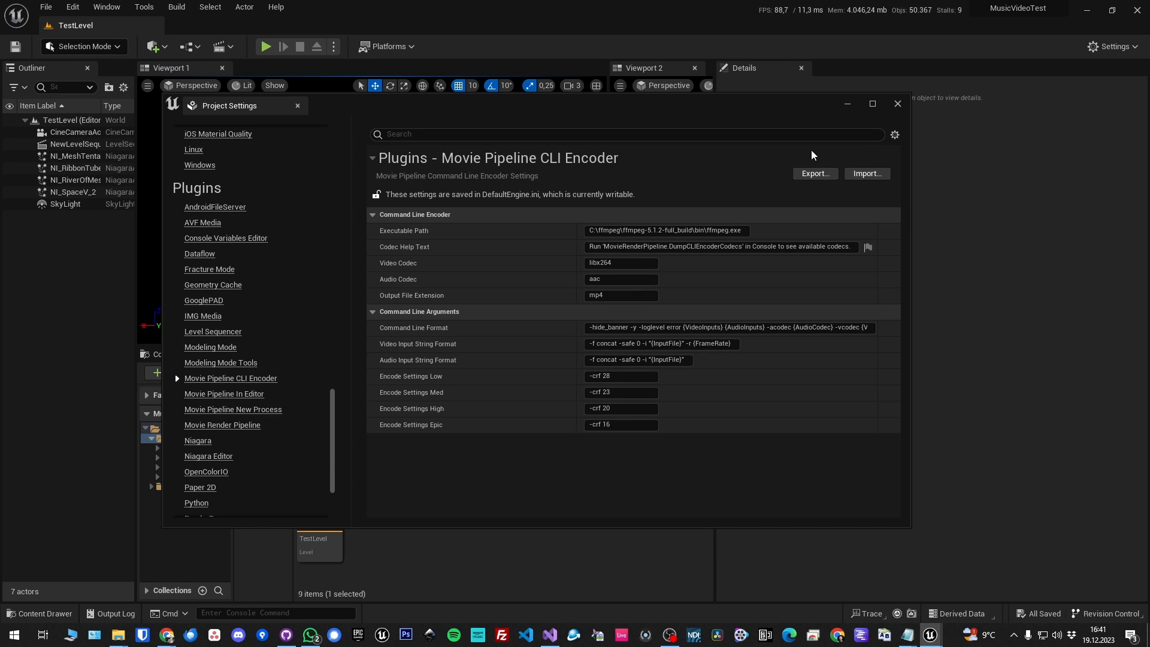
pyautogui.click(814, 173)
pyautogui.moveTo(1149, 218); pyautogui.dragTo(461, 180)
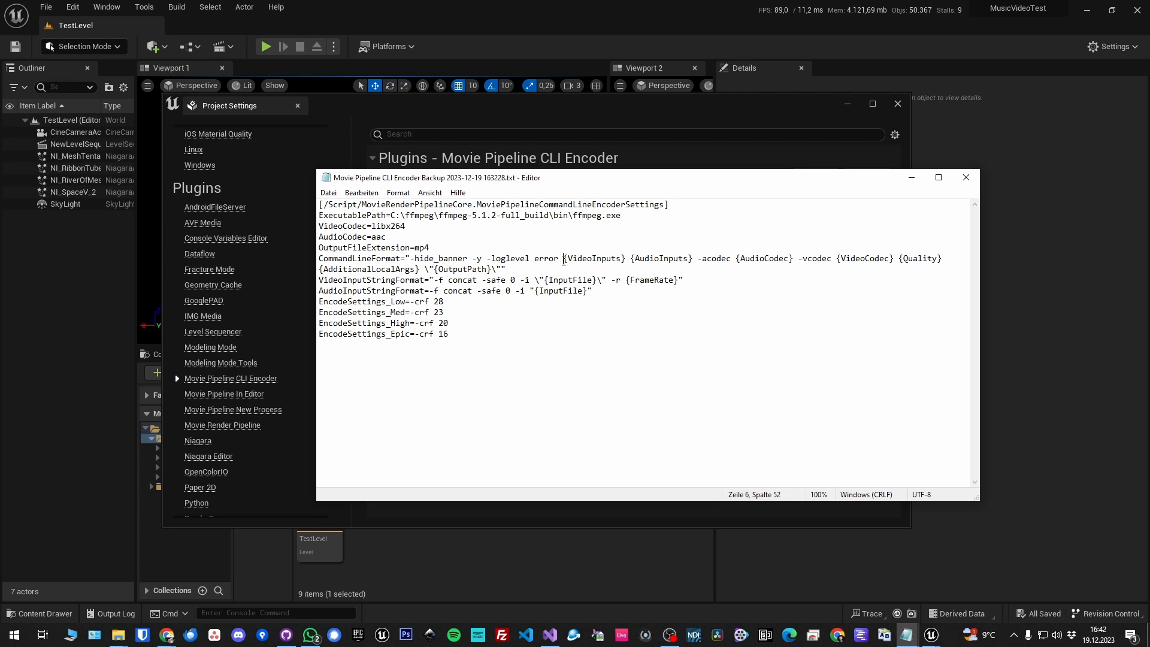
pyautogui.moveTo(563, 258); pyautogui.dragTo(626, 258)
pyautogui.click(648, 314)
pyautogui.moveTo(428, 280); pyautogui.dragTo(694, 283)
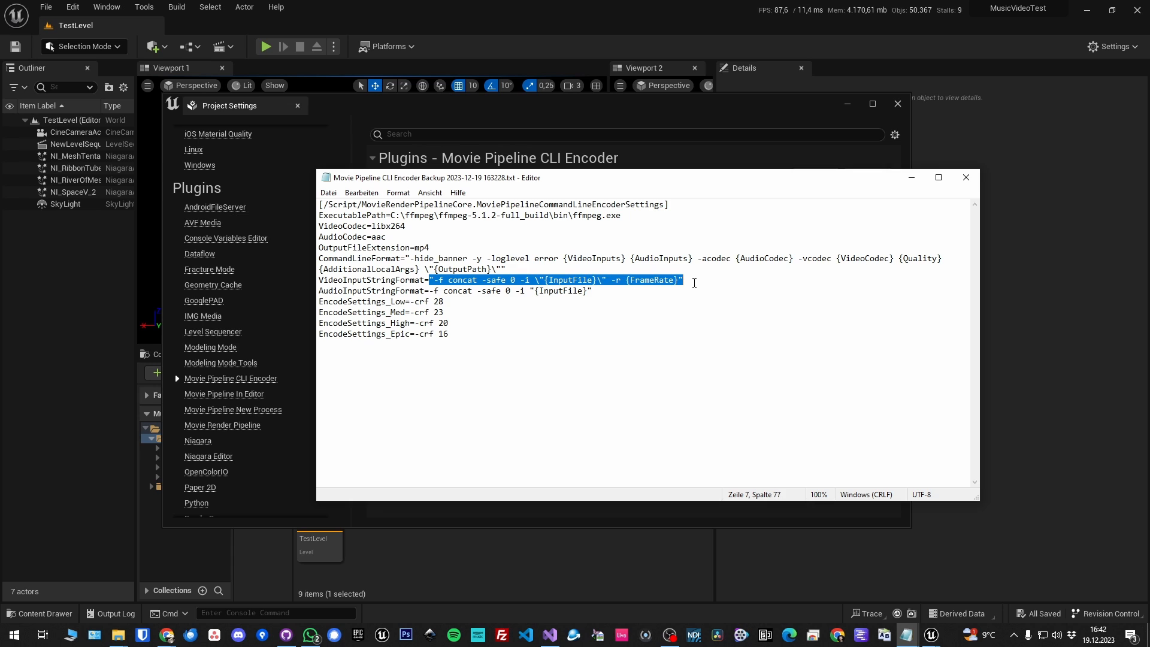
pyautogui.click(636, 319)
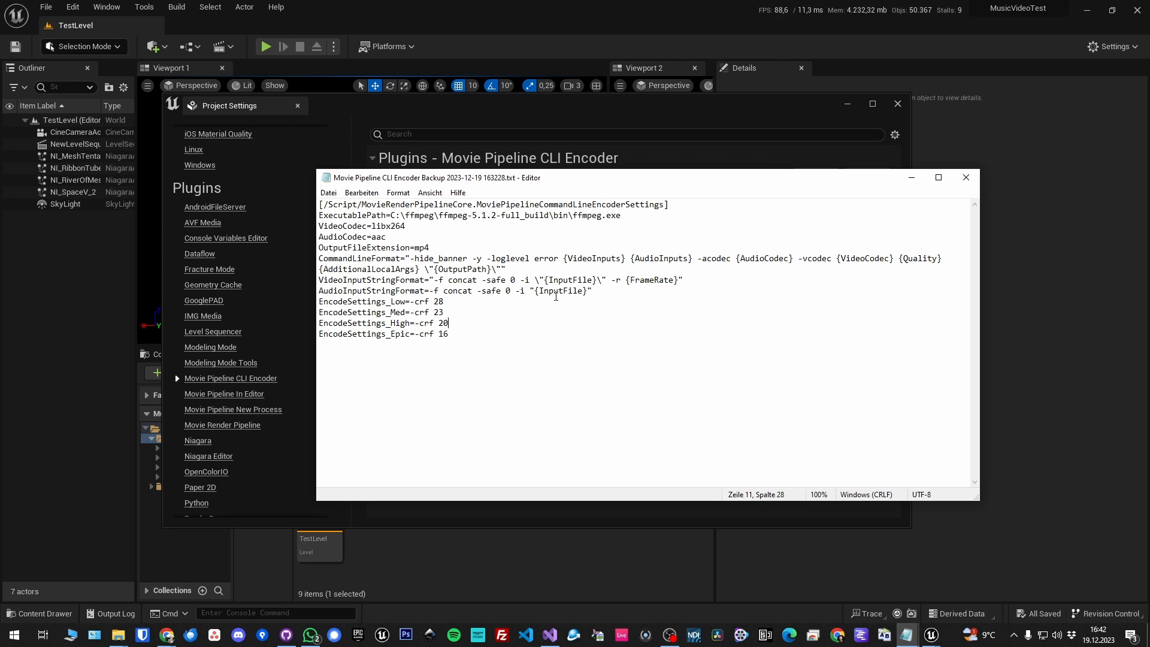
pyautogui.doubleClick(559, 293)
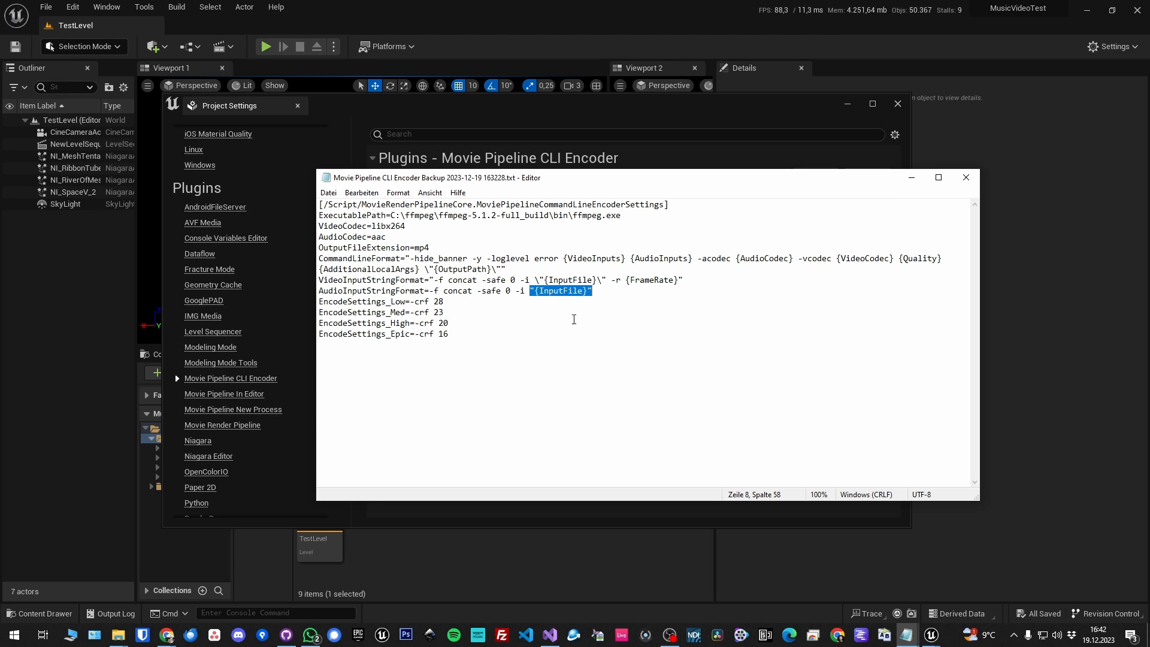
# Move the CLI encoder backup text file out of view and close the Project Settings
pyautogui.click(574, 320)
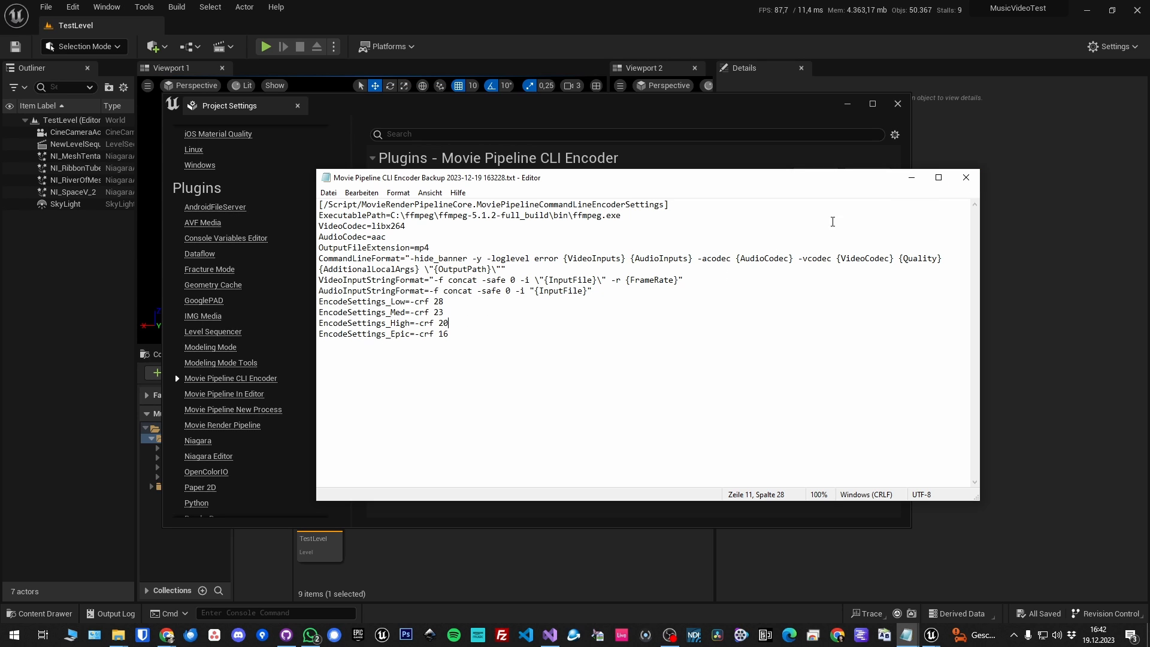
pyautogui.moveTo(789, 178); pyautogui.dragTo(1149, 143)
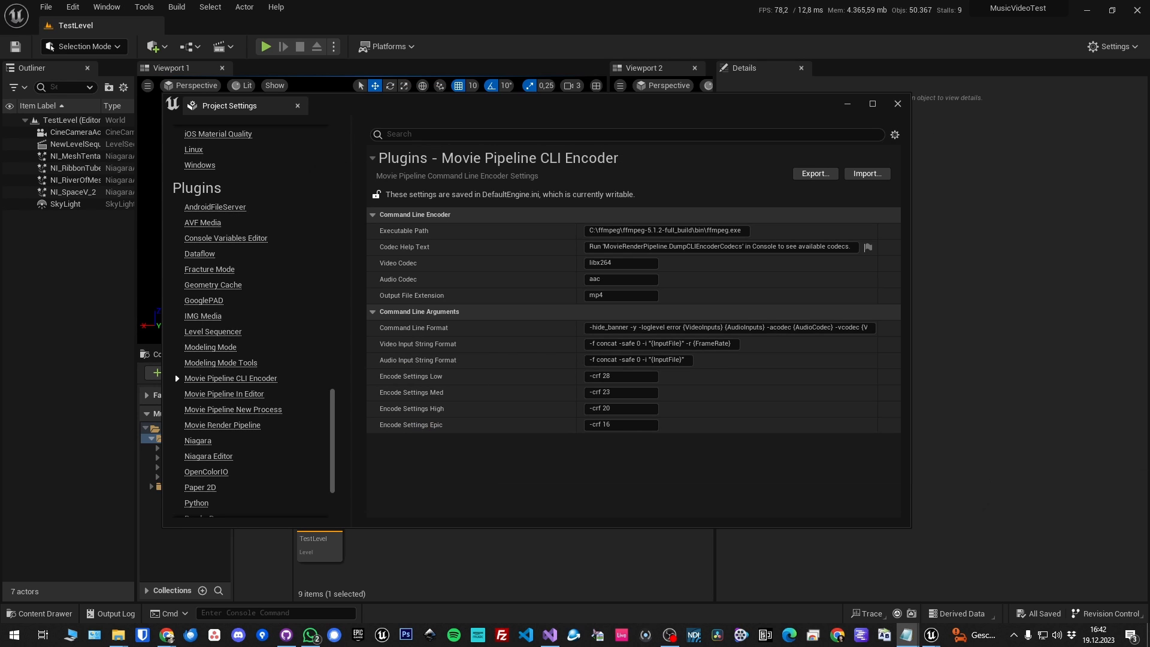
pyautogui.click(897, 105)
pyautogui.click(542, 550)
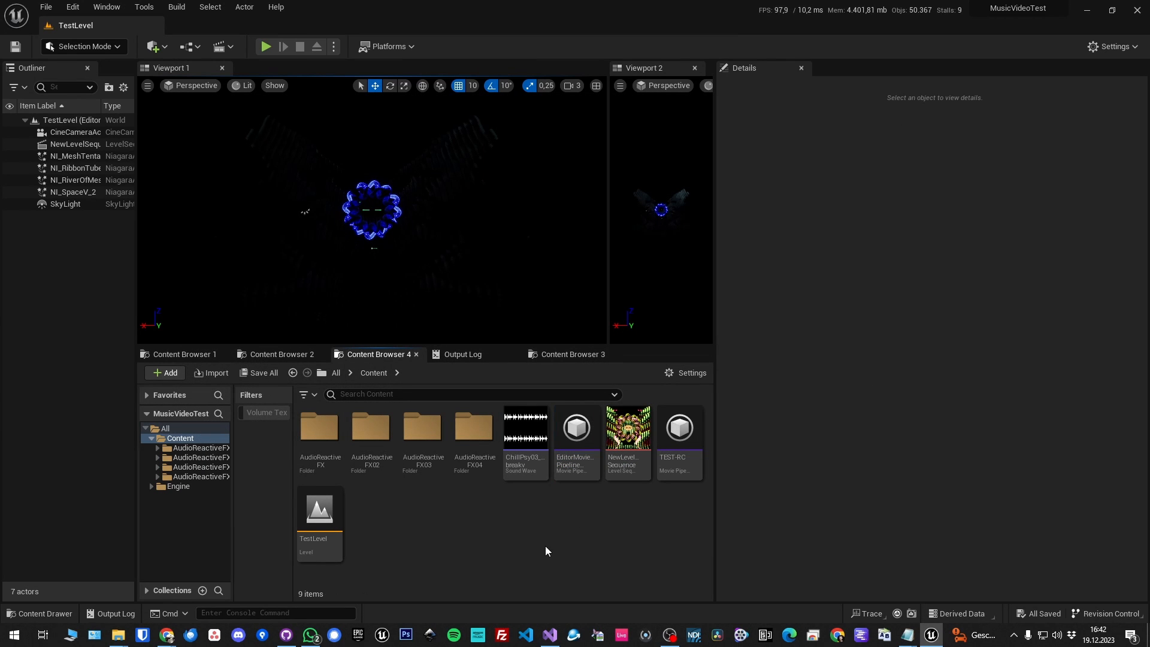
# Load the EditorMoviePipelineQueue asset, open the job's TEST-RC config and show its Command Line Encoder settings in a widened window
pyautogui.doubleClick(579, 449)
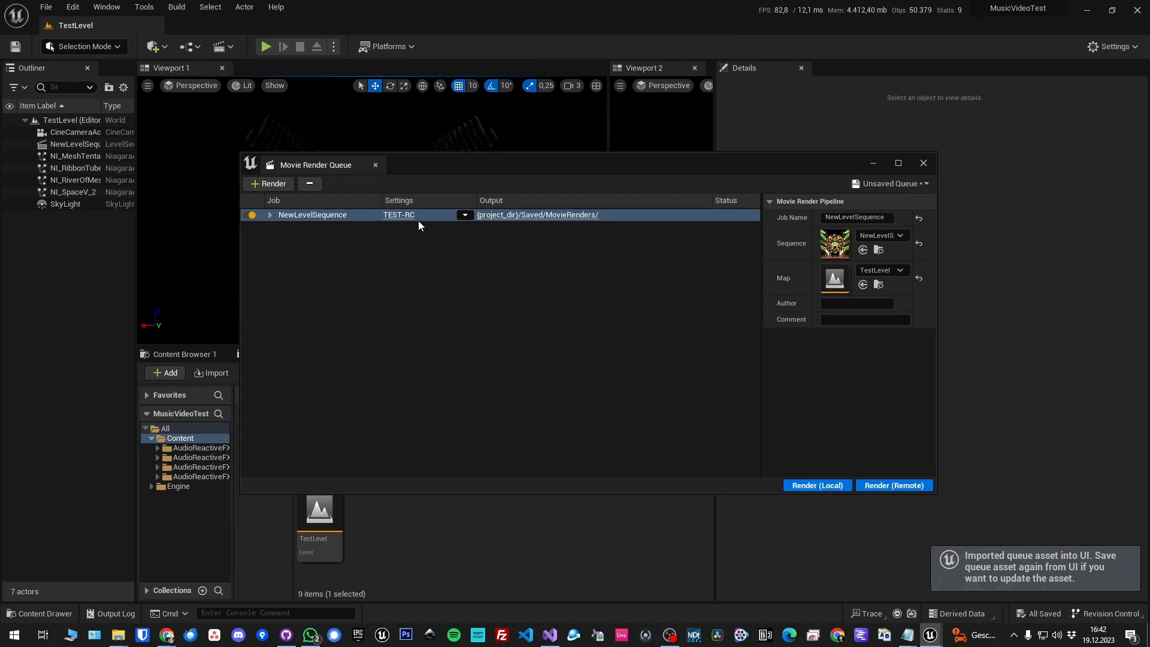
pyautogui.click(398, 214)
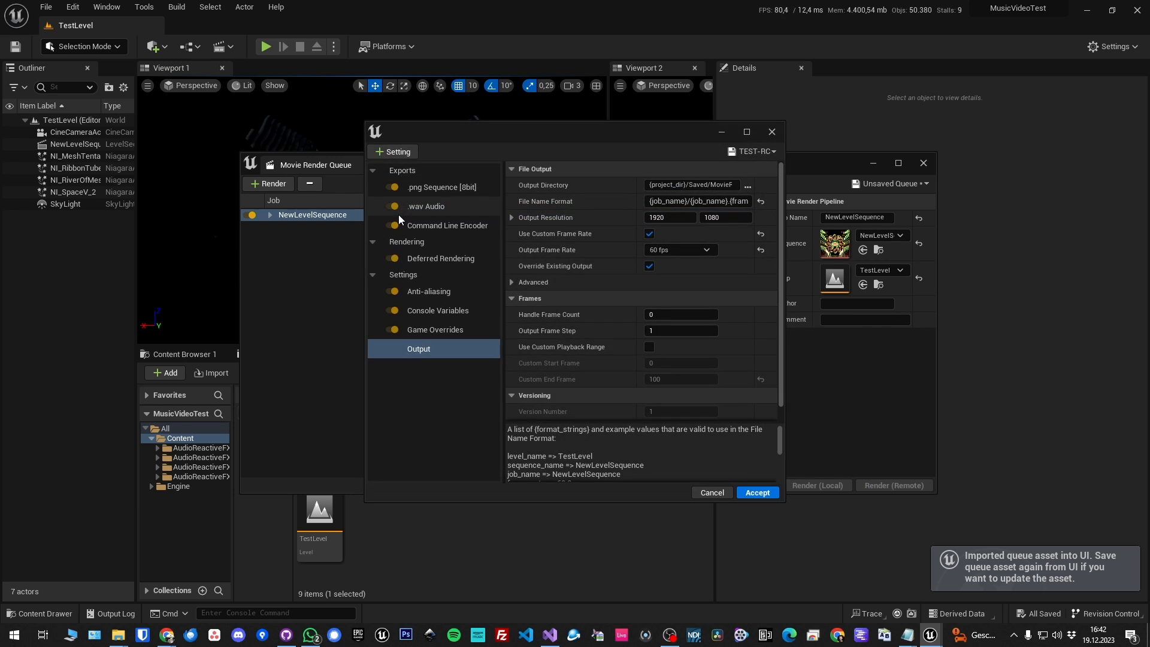
pyautogui.click(447, 225)
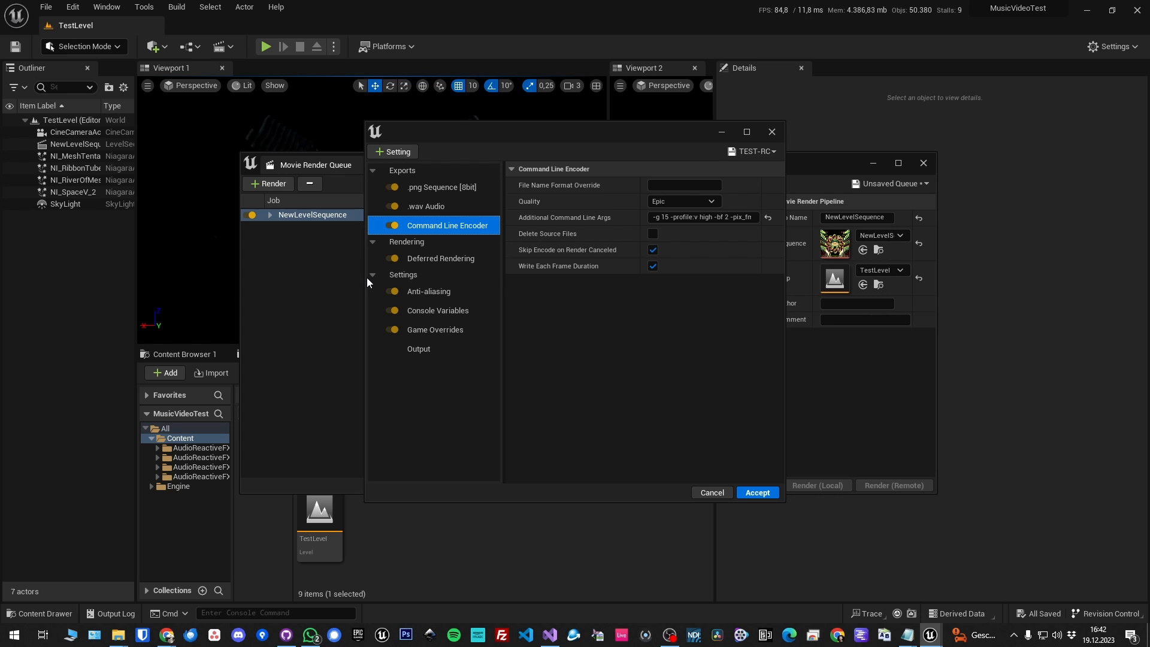
pyautogui.moveTo(366, 277); pyautogui.dragTo(110, 277)
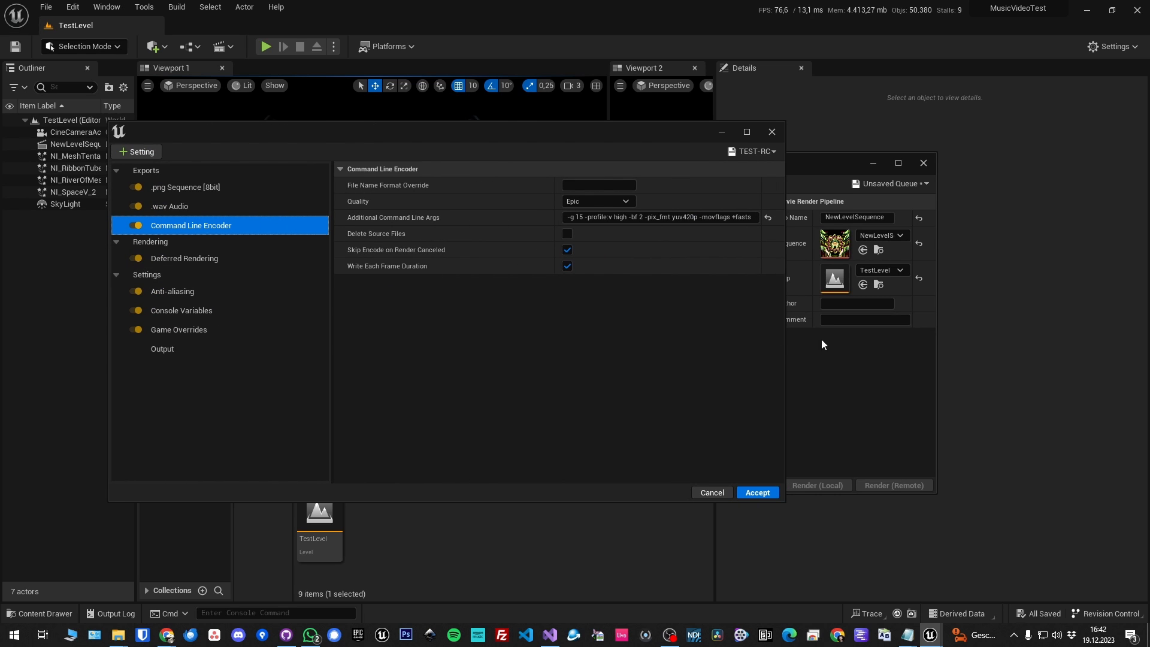
pyautogui.moveTo(784, 354); pyautogui.dragTo(940, 354)
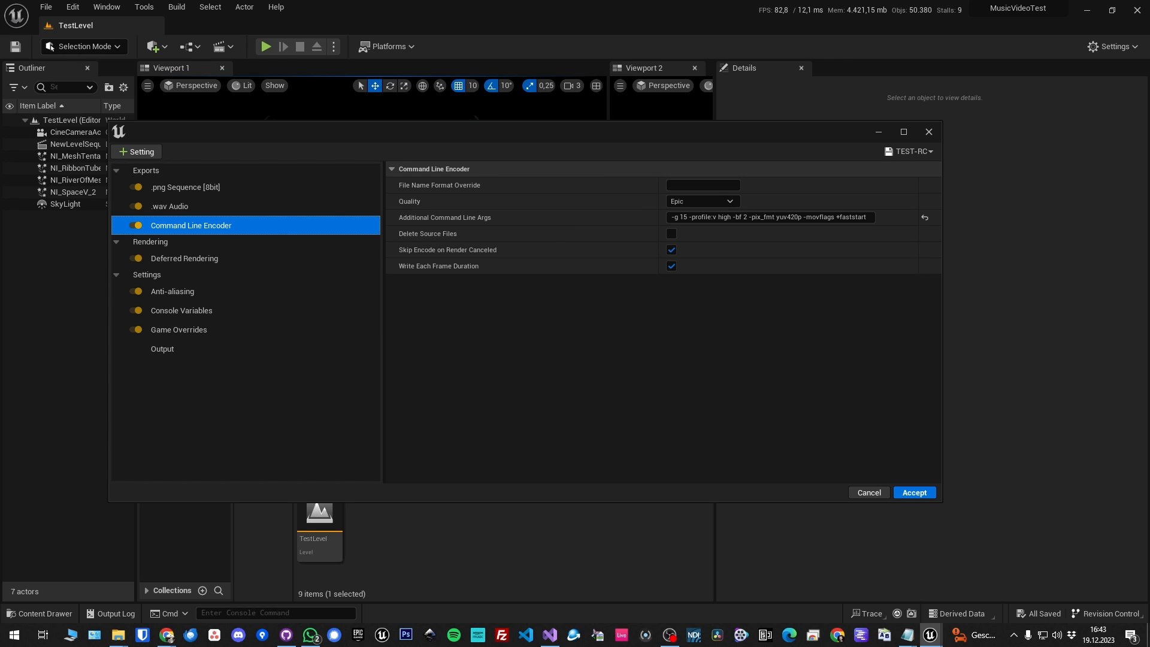
# Copy the encoder's additional command line args into the backup text file under a new heading "RENDER SETTINGS:"
pyautogui.click(804, 219)
pyautogui.hotkey('ctrl', 'c')
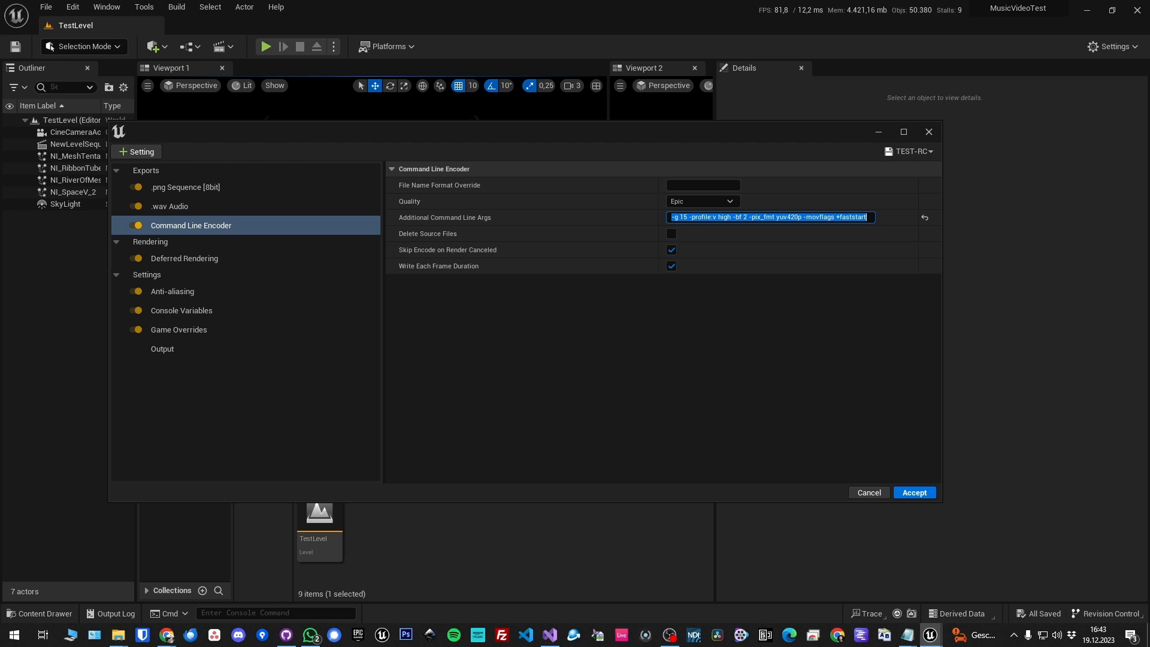
pyautogui.moveTo(1149, 166); pyautogui.dragTo(467, 255)
pyautogui.click(410, 421)
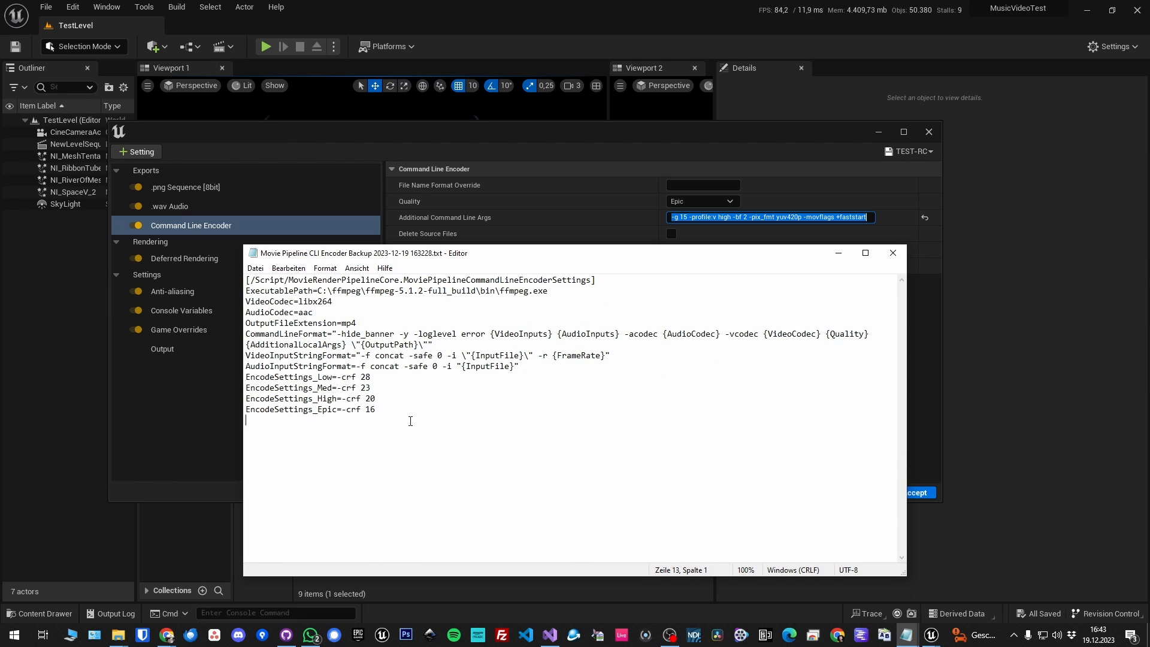
pyautogui.press('Return')
pyautogui.press('Return')
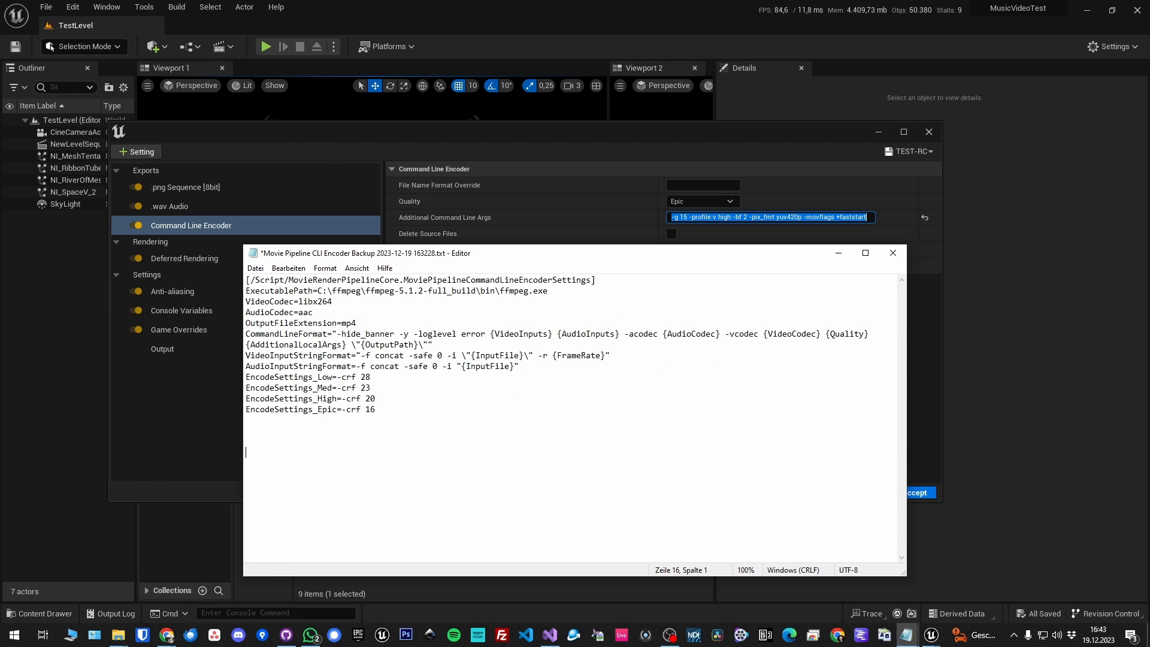
pyautogui.write('RENDER SETTINGS:')
pyautogui.hotkey('ctrl', 'v')
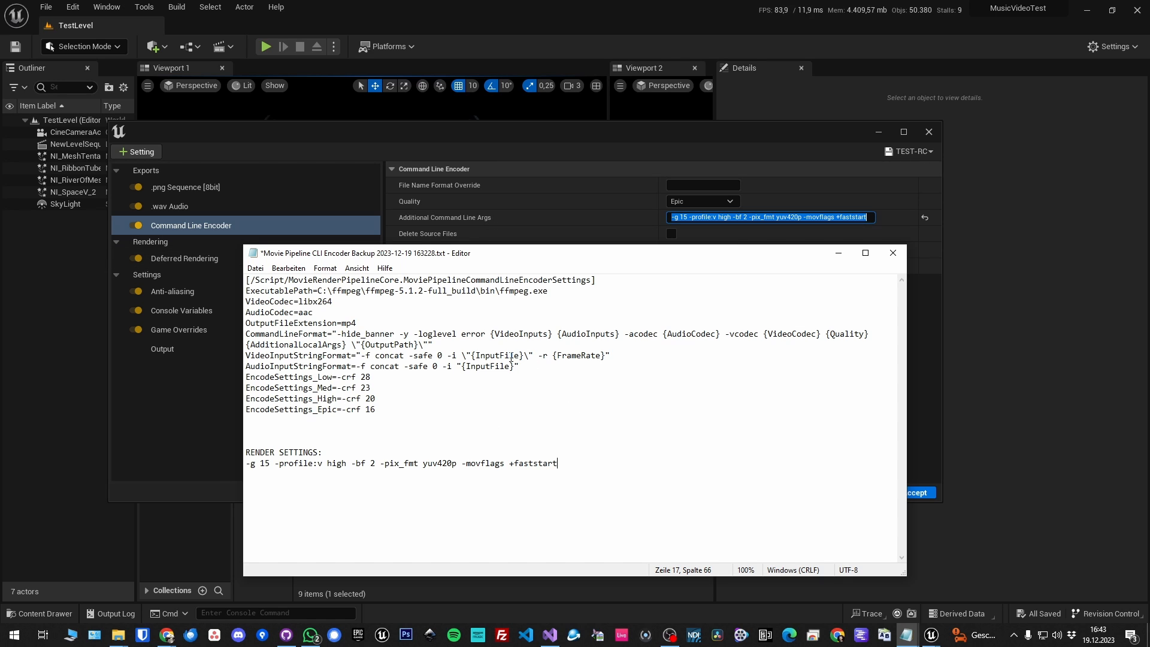
# Relate the copied render settings to the {AdditionalLocalArgs} and {OutputPath} placeholders in the text file's command line format, then move the file aside
pyautogui.doubleClick(317, 346)
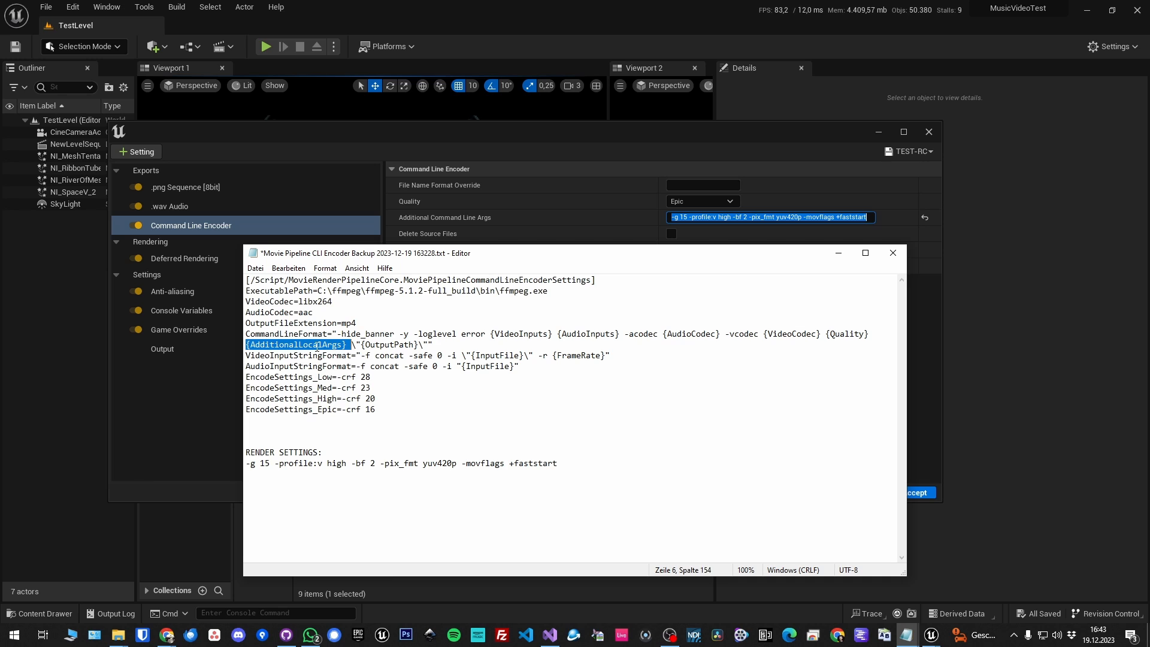
pyautogui.moveTo(246, 465); pyautogui.dragTo(569, 462)
pyautogui.doubleClick(349, 344)
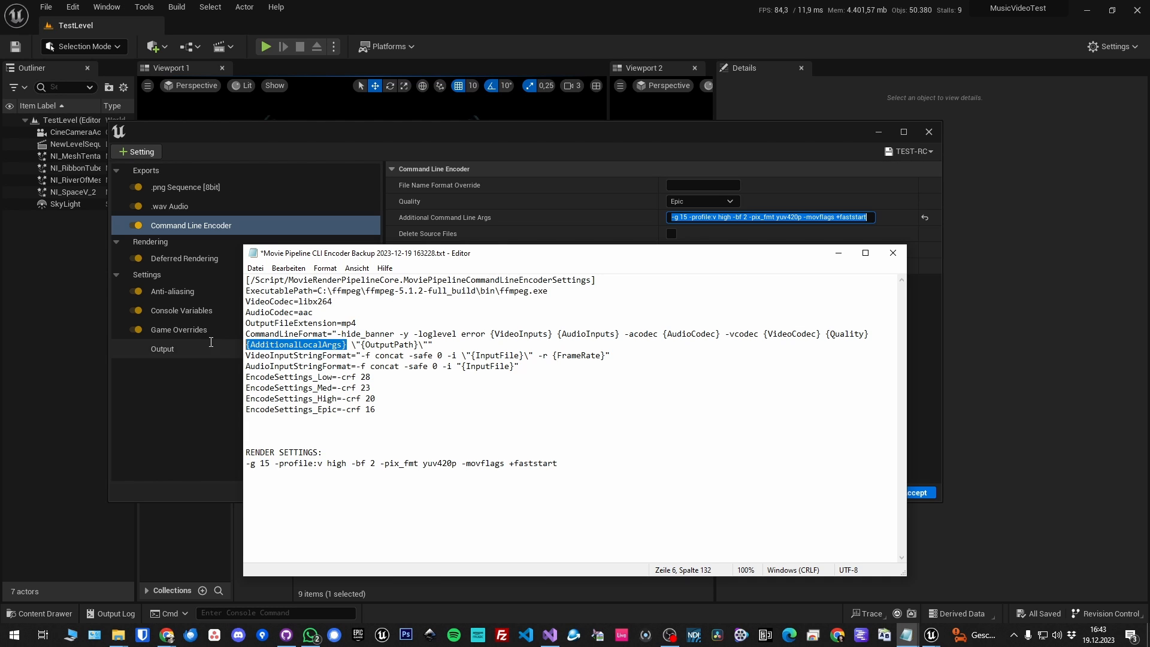
pyautogui.click(385, 345)
pyautogui.doubleClick(385, 344)
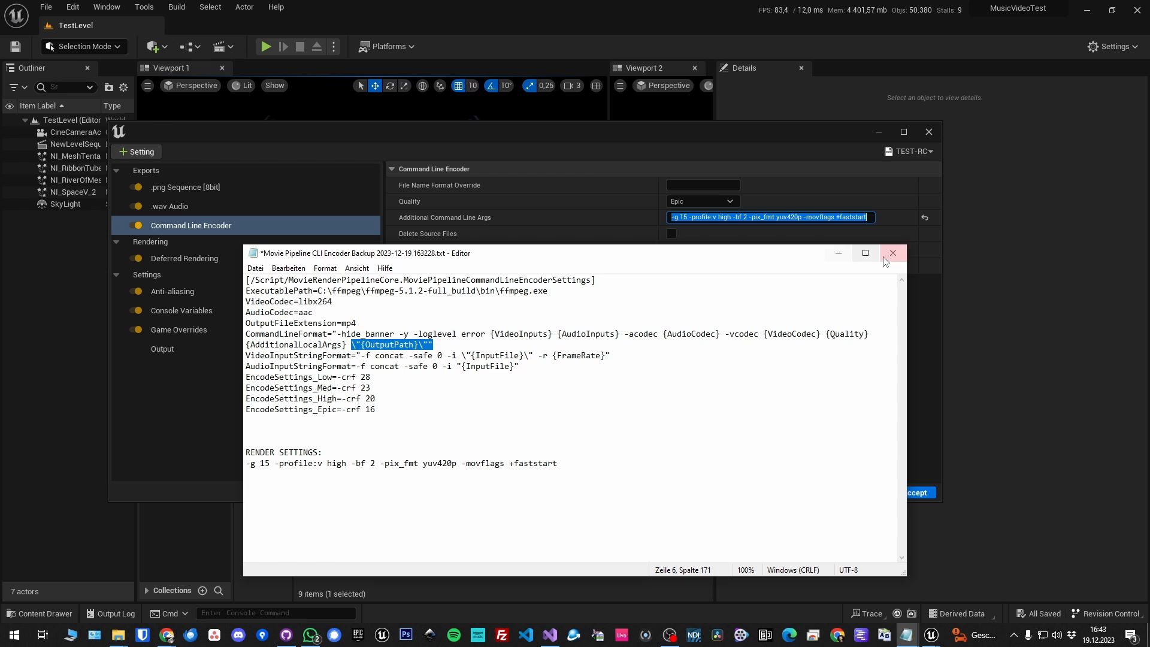
pyautogui.moveTo(748, 260); pyautogui.dragTo(779, 273)
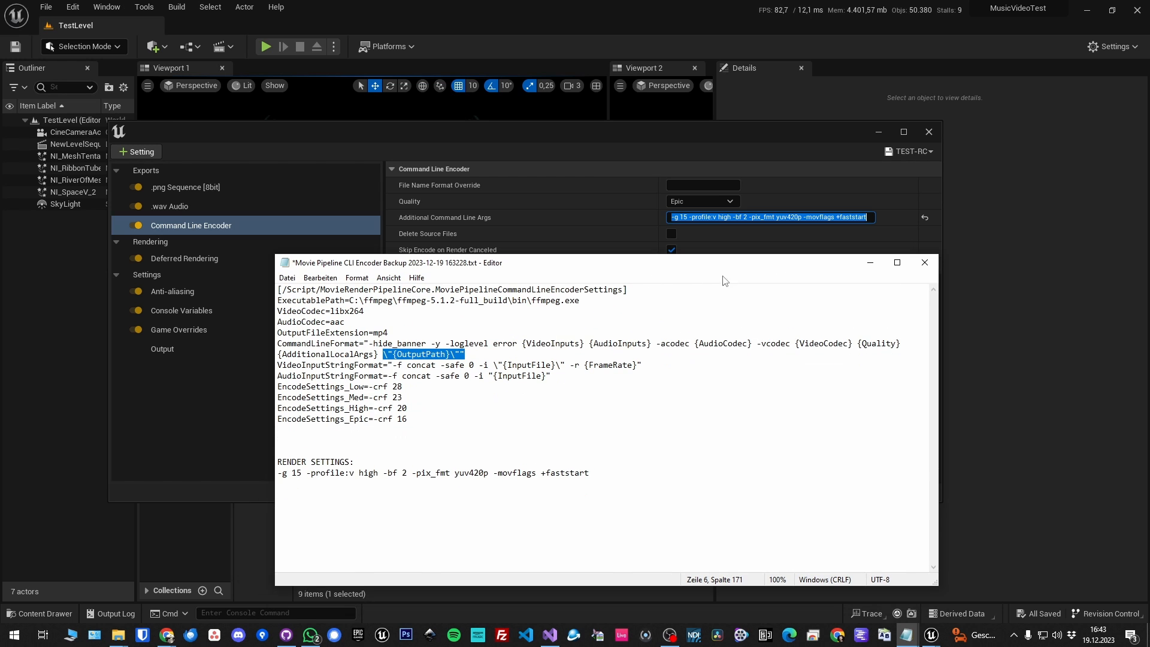
pyautogui.moveTo(608, 271); pyautogui.dragTo(1149, 277)
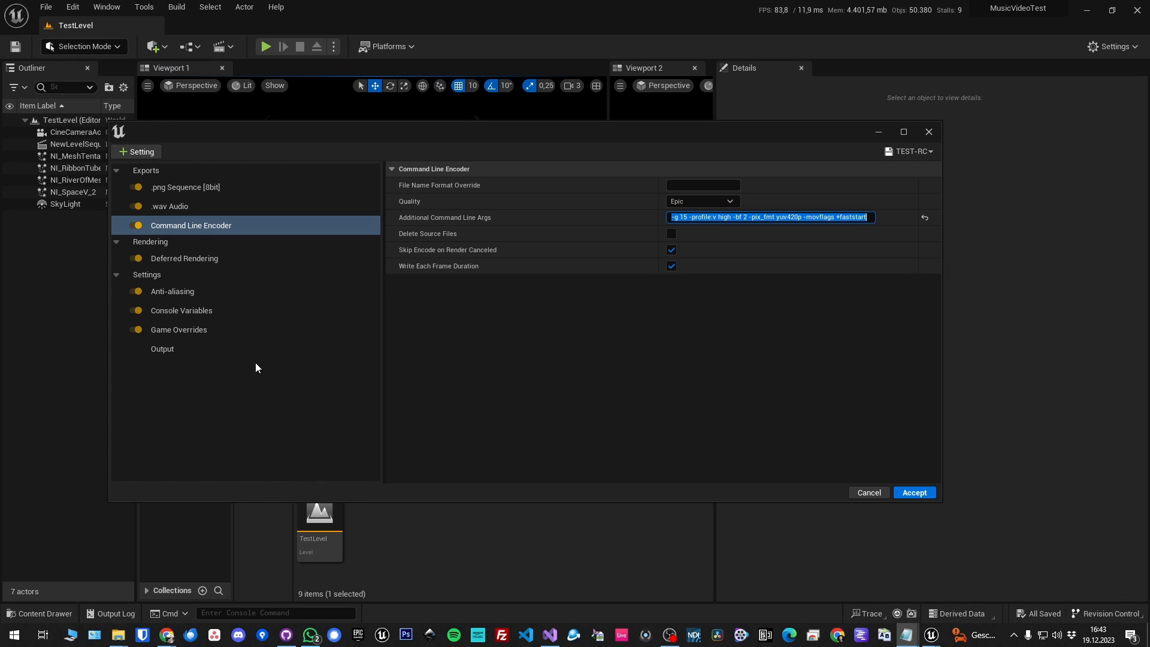
# Review the config's Deferred Rendering and Output settings and return to the Command Line Encoder settings
pyautogui.click(172, 263)
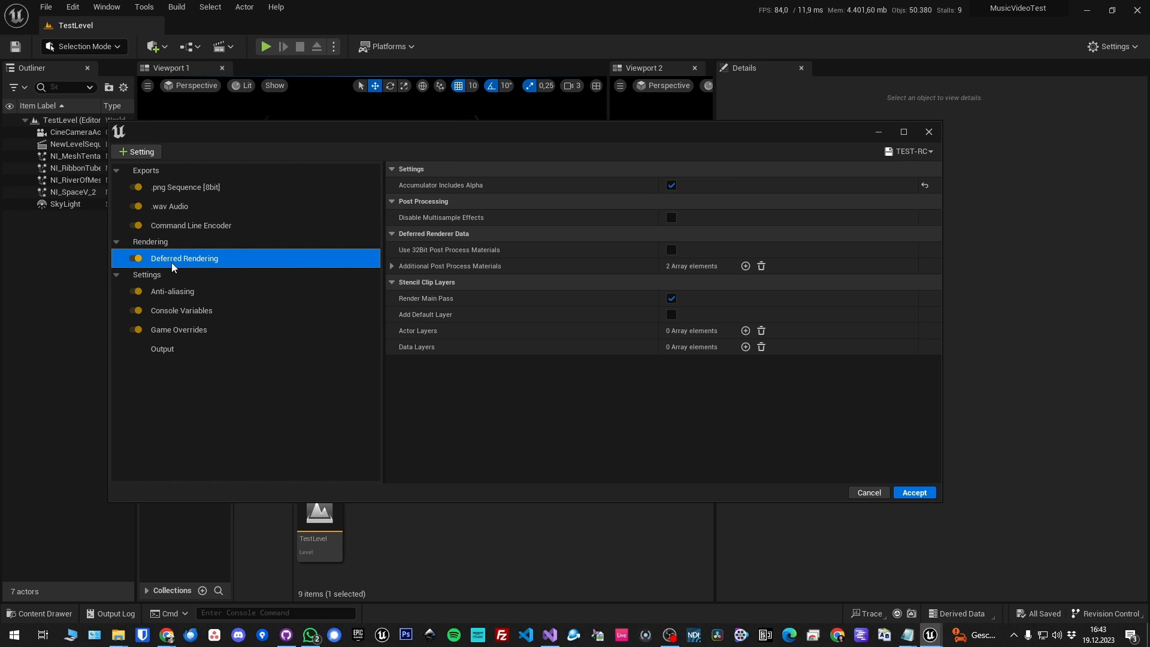
pyautogui.click(158, 347)
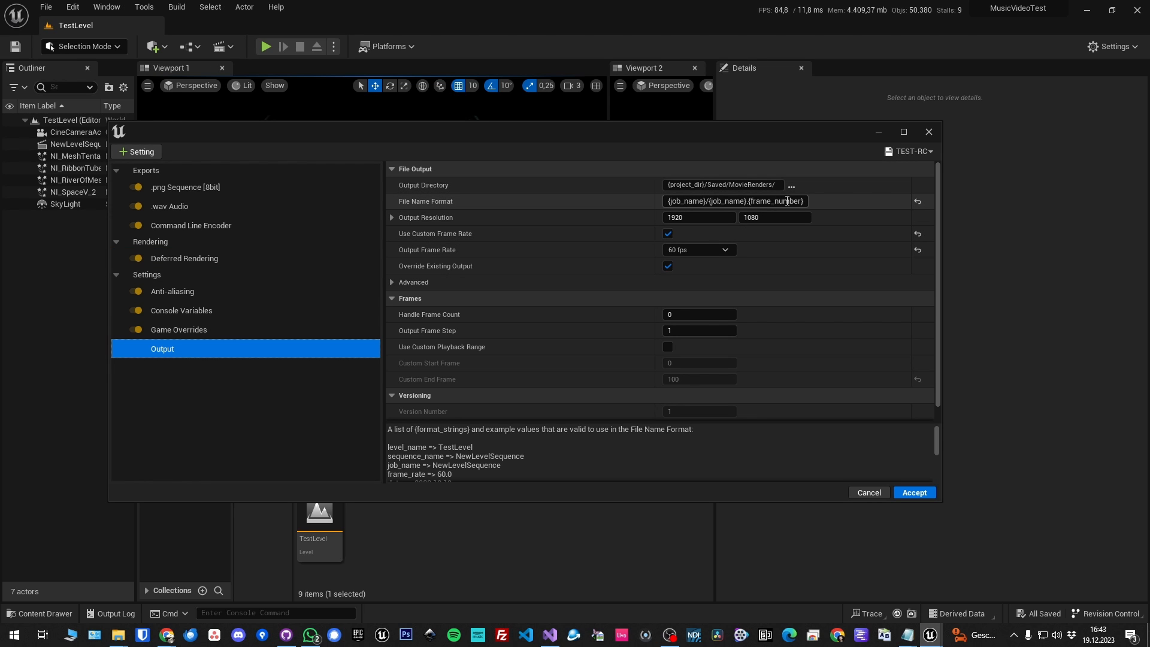
pyautogui.click(232, 224)
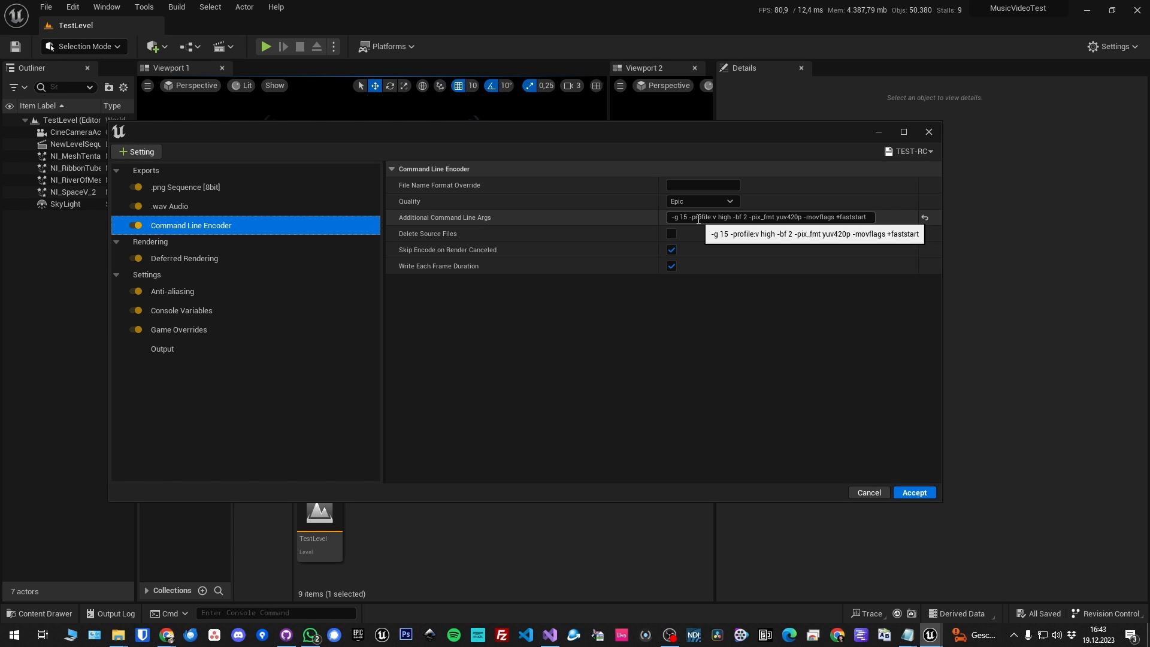
# Bring up the backup text file to check the CRF encode settings, and move it out of view again
pyautogui.click(908, 635)
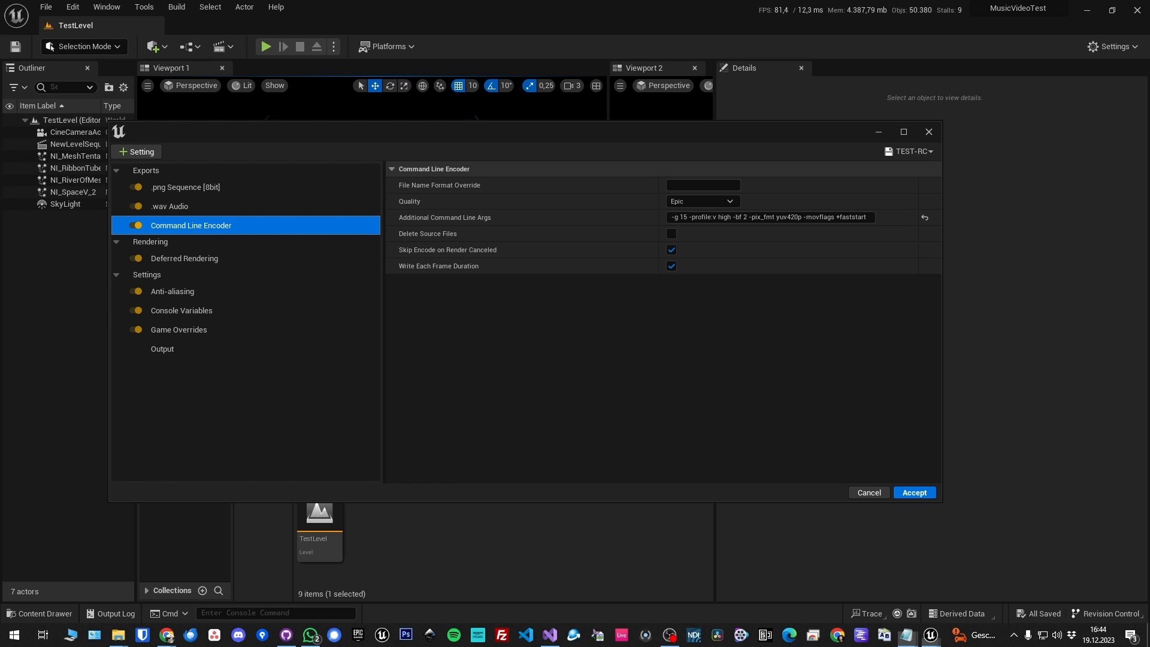
pyautogui.moveTo(294, 240); pyautogui.dragTo(335, 255)
pyautogui.click(449, 406)
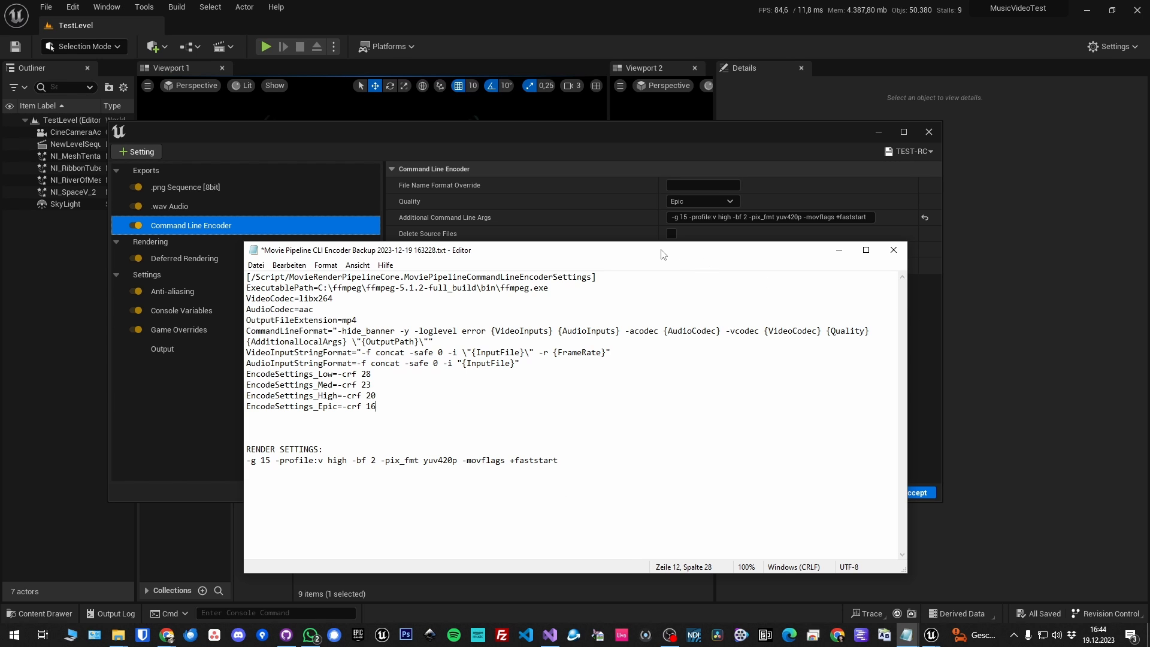
pyautogui.moveTo(658, 250); pyautogui.dragTo(1149, 221)
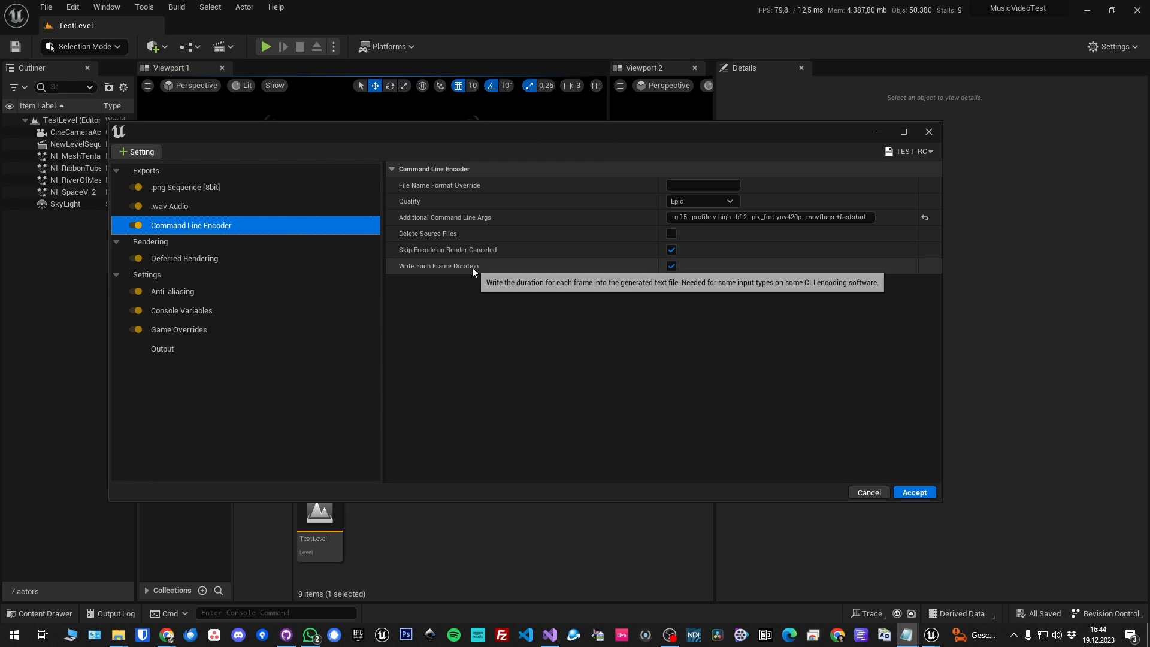
# Compare the encoder's Quality options with the {Quality} placeholder and encode settings in the text file, and accept the config
pyautogui.click(710, 203)
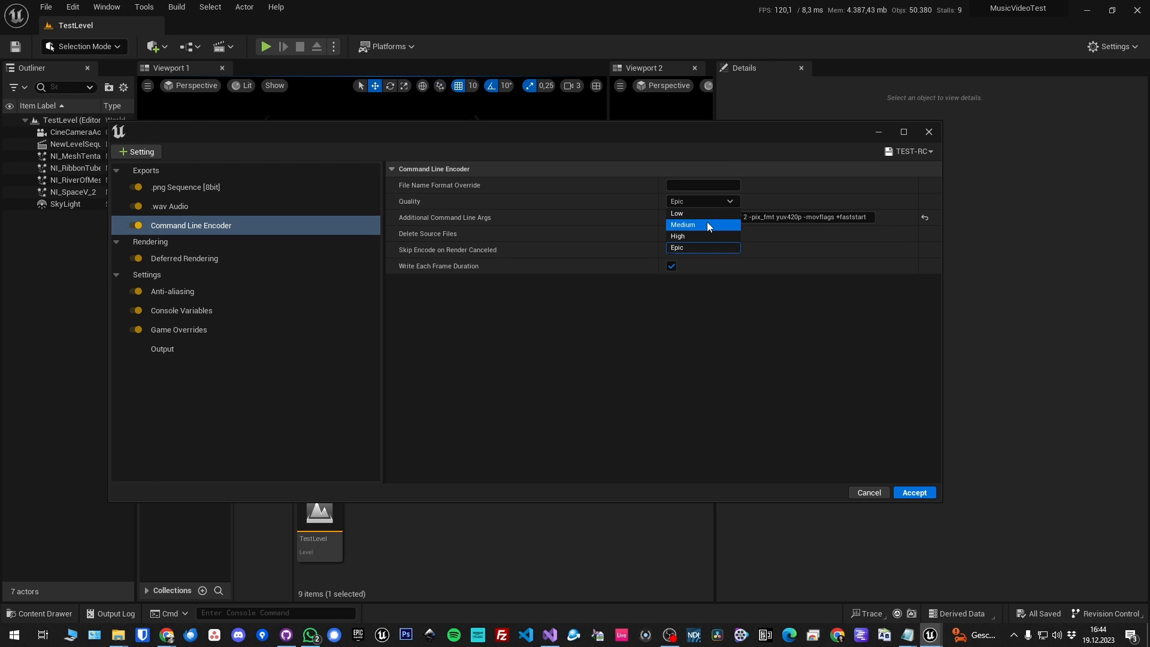
pyautogui.moveTo(1149, 219); pyautogui.dragTo(497, 268)
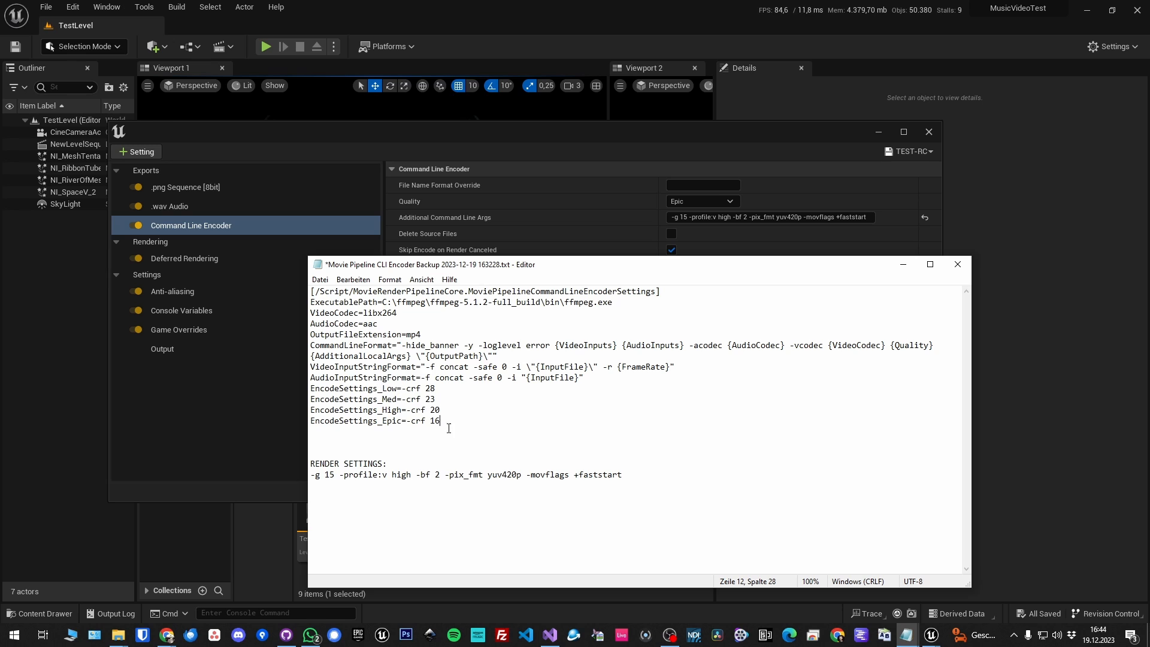
pyautogui.doubleClick(910, 345)
pyautogui.moveTo(774, 269); pyautogui.dragTo(1149, 270)
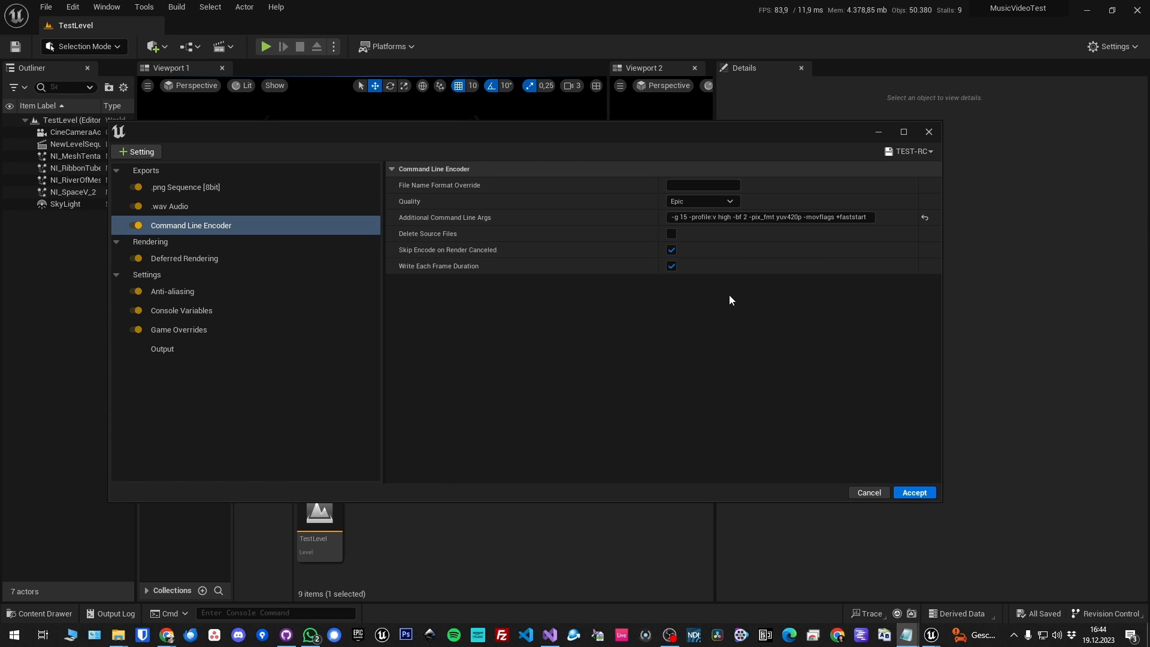
pyautogui.click(912, 493)
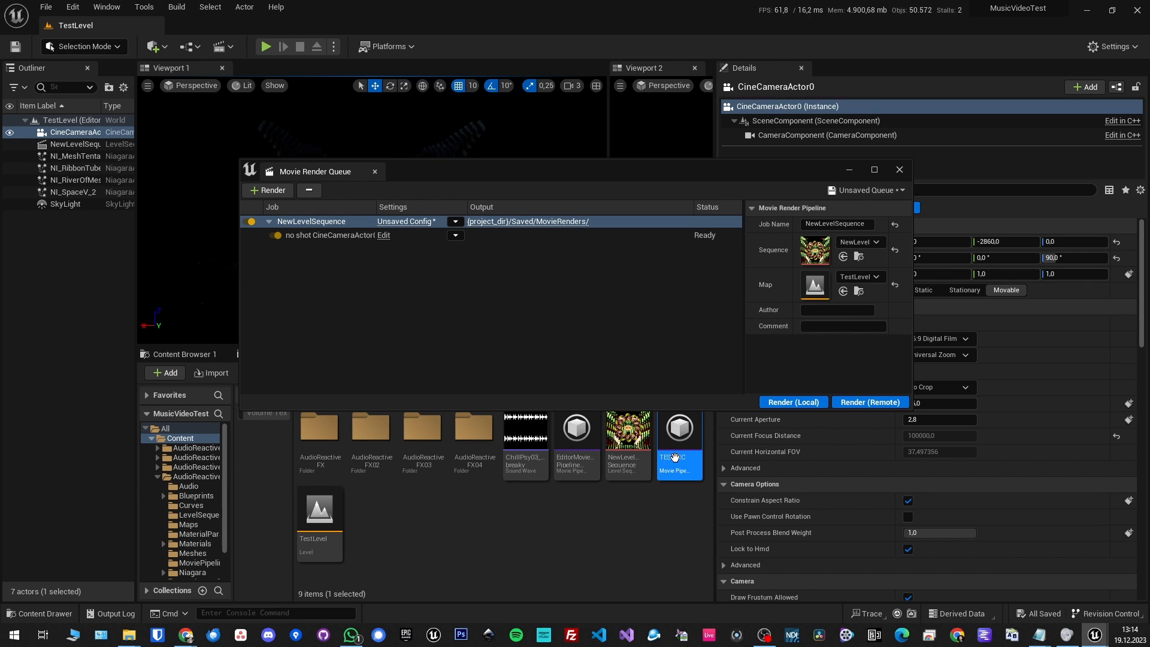
# Check the TEST-RC config asset, close it and assign TEST-RC as the settings of the NewLevelSequence job
pyautogui.doubleClick(680, 434)
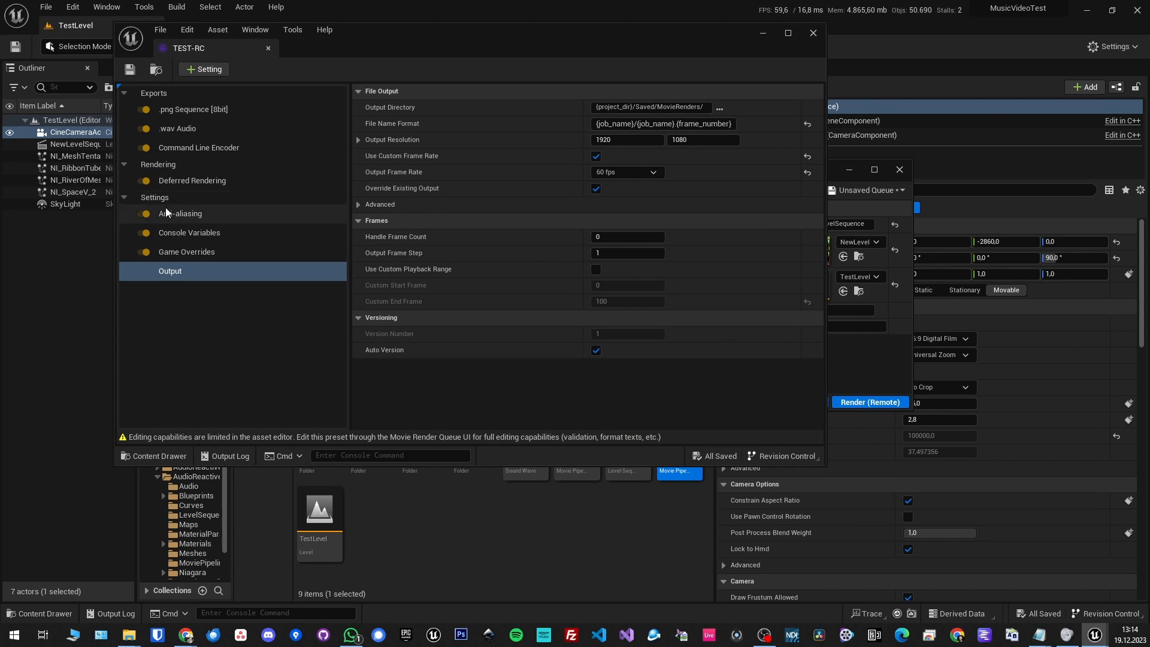
pyautogui.click(812, 33)
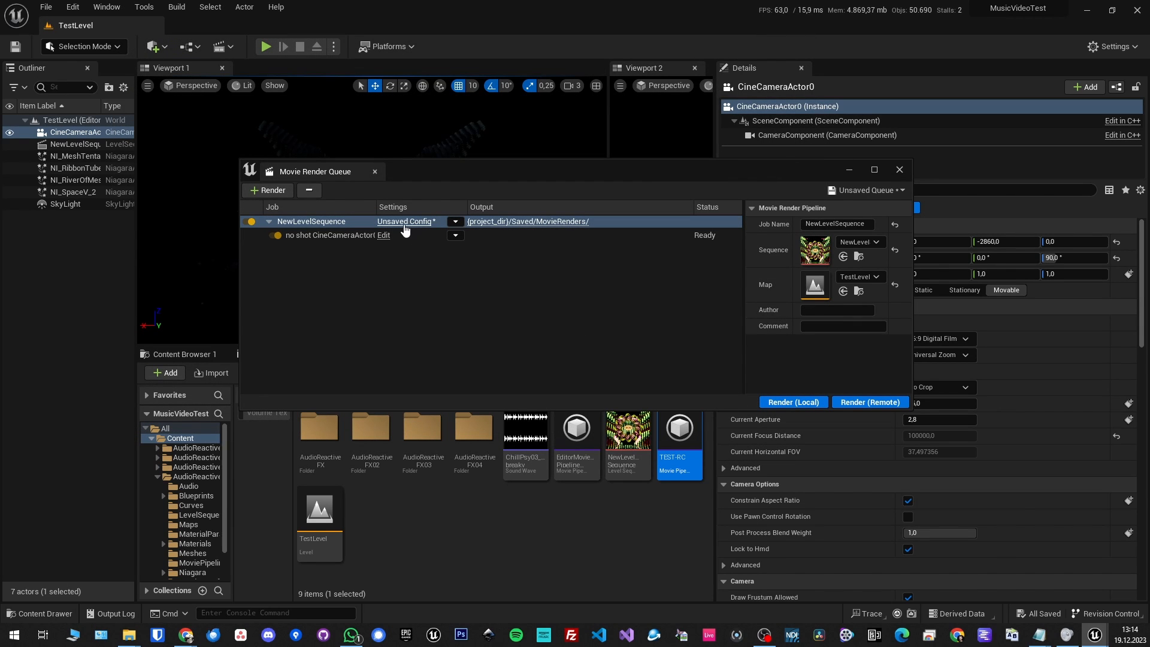
pyautogui.click(456, 222)
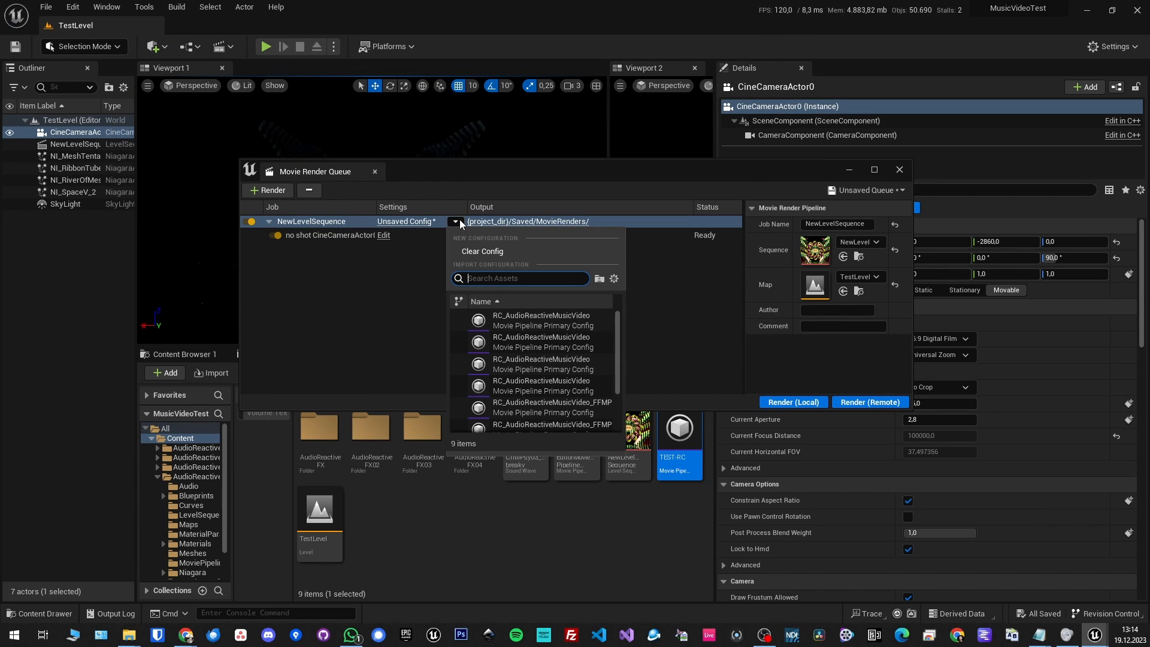
pyautogui.write('test')
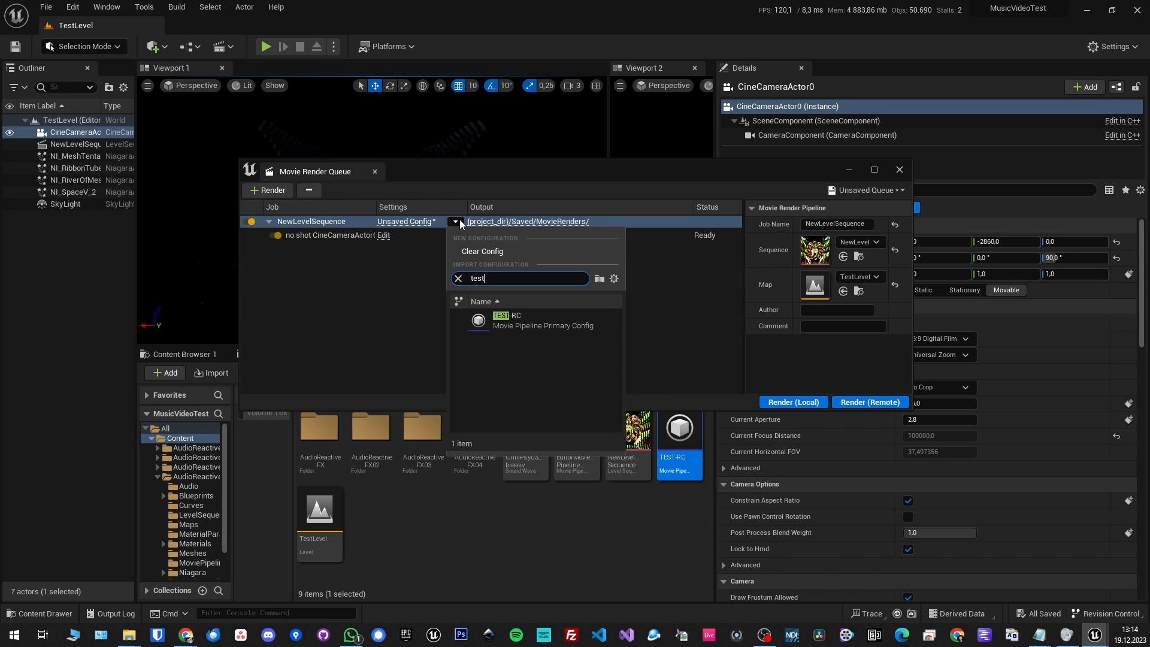
pyautogui.click(546, 325)
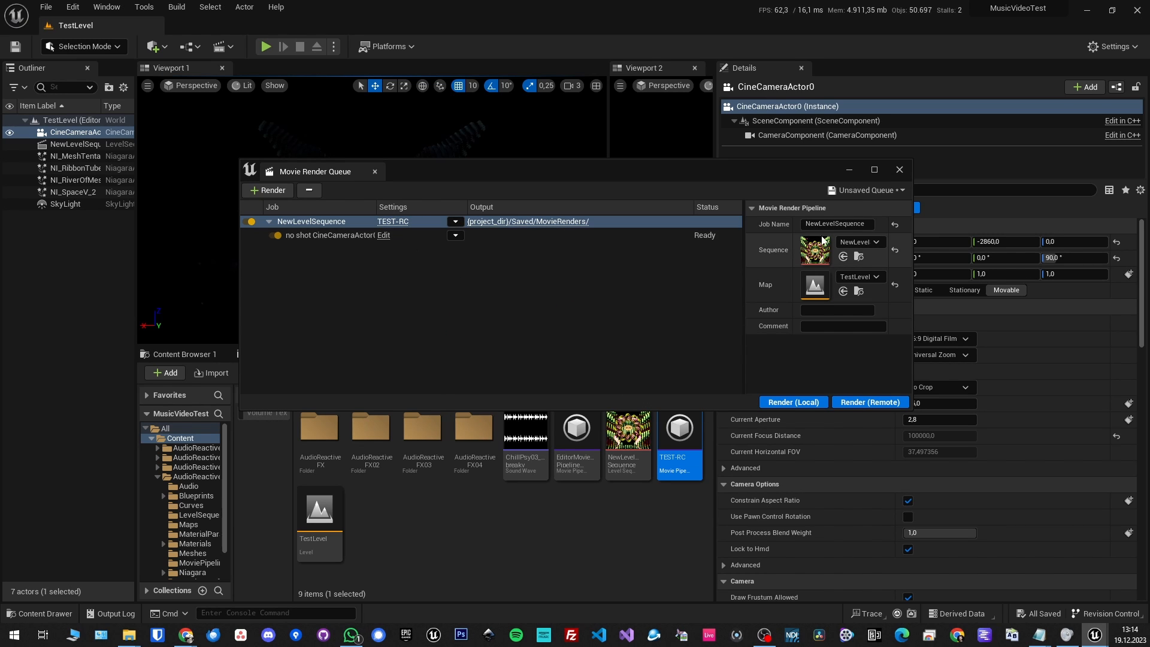
# Save the render queue over the existing EditorMoviePipelineQueue asset in the Content folder
pyautogui.click(902, 192)
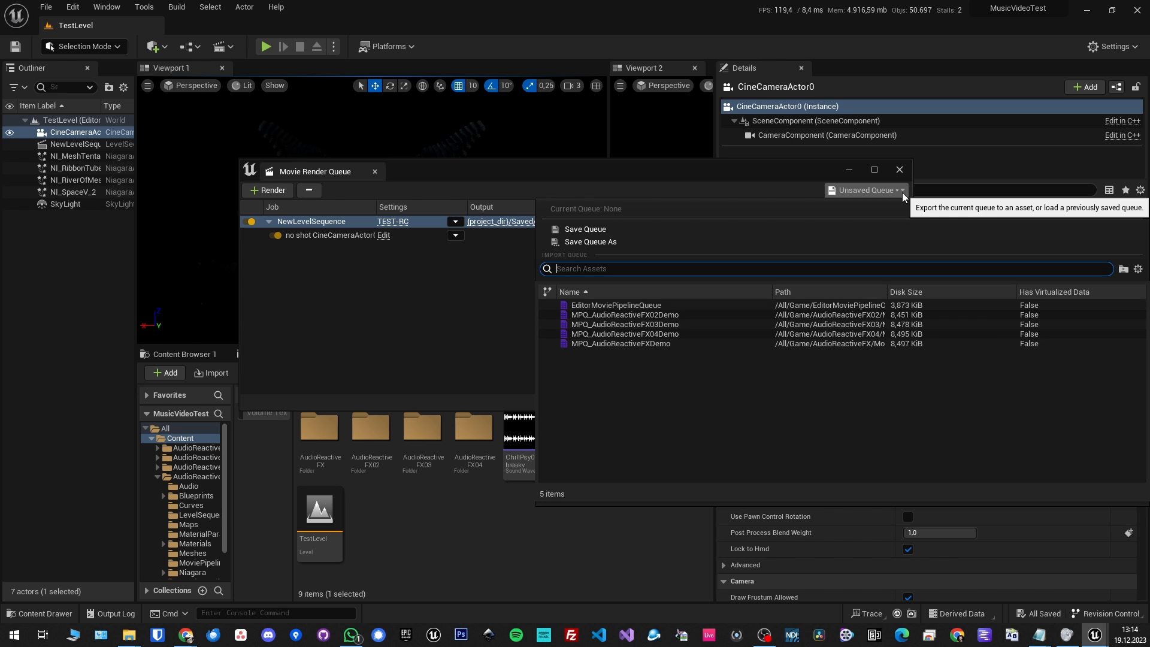
pyautogui.click(605, 241)
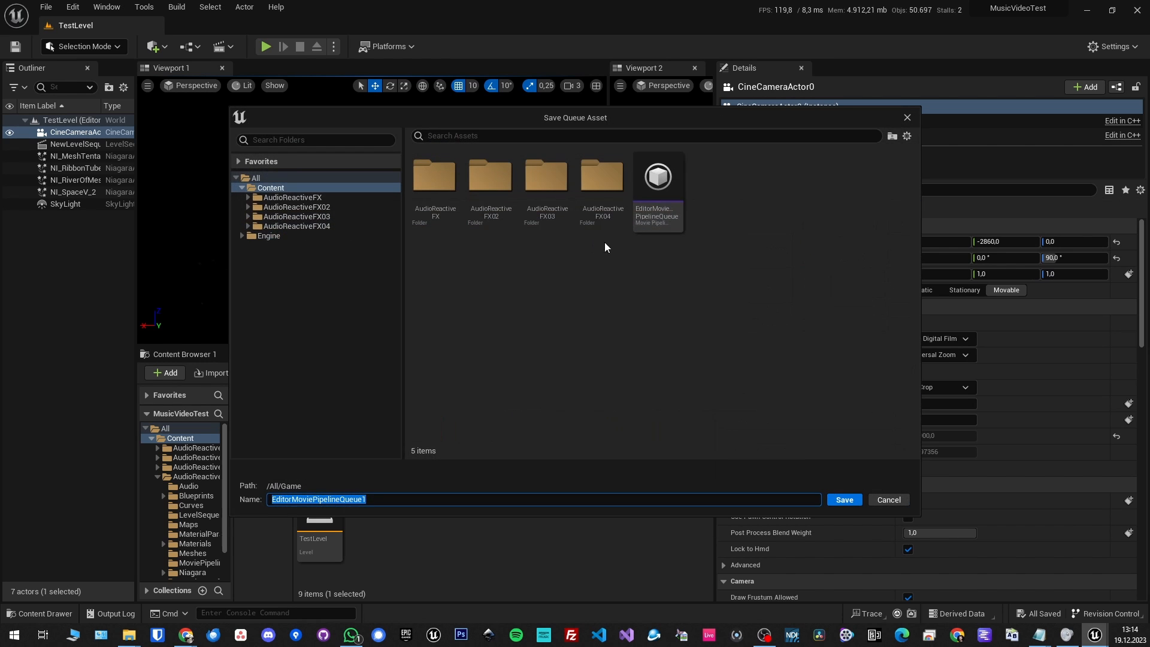
pyautogui.doubleClick(655, 190)
pyautogui.click(631, 337)
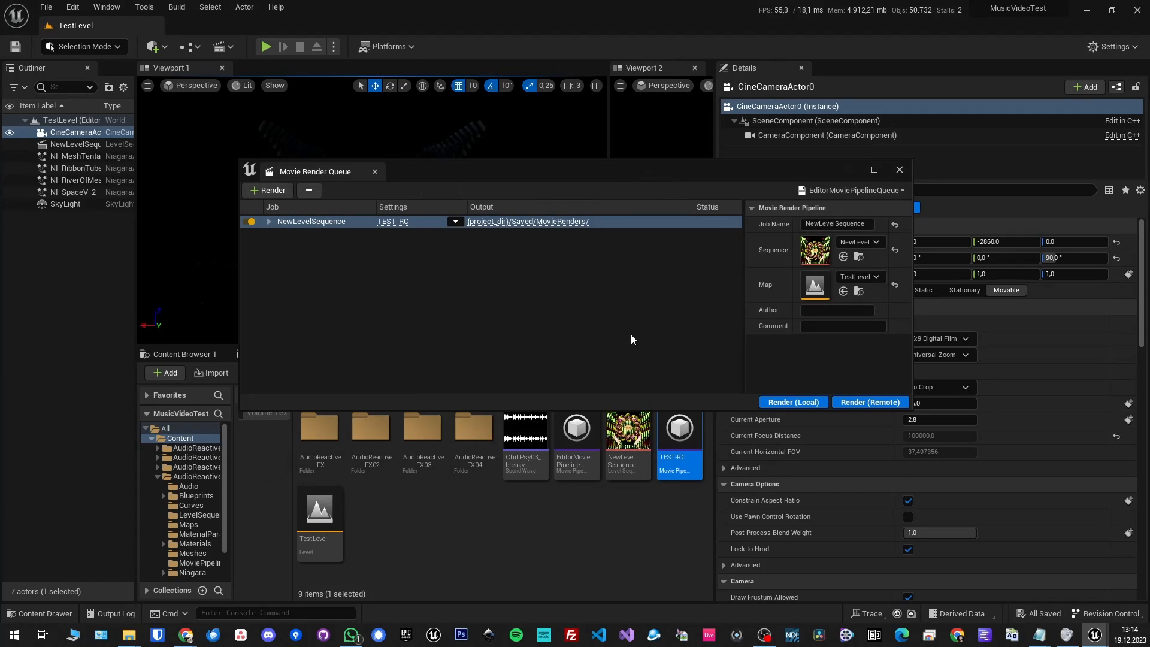
# Close the Movie Render Queue and reopen the saved queue from the EditorMoviePipelineQueue asset in the Content folder
pyautogui.click(893, 173)
pyautogui.click(531, 534)
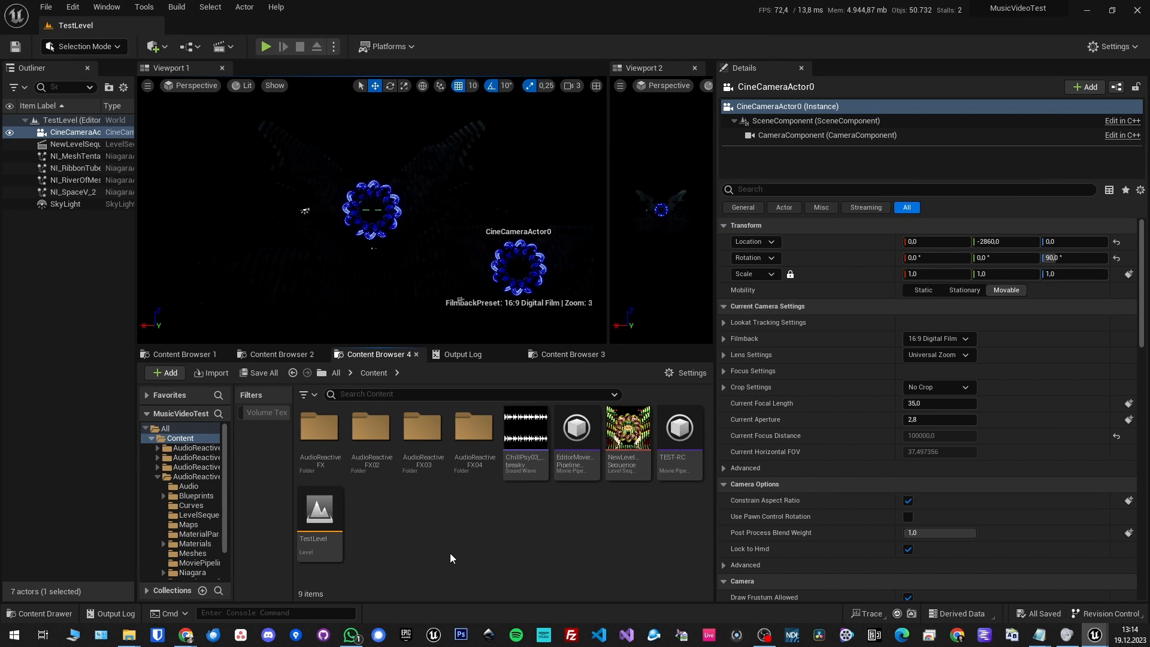
pyautogui.doubleClick(578, 462)
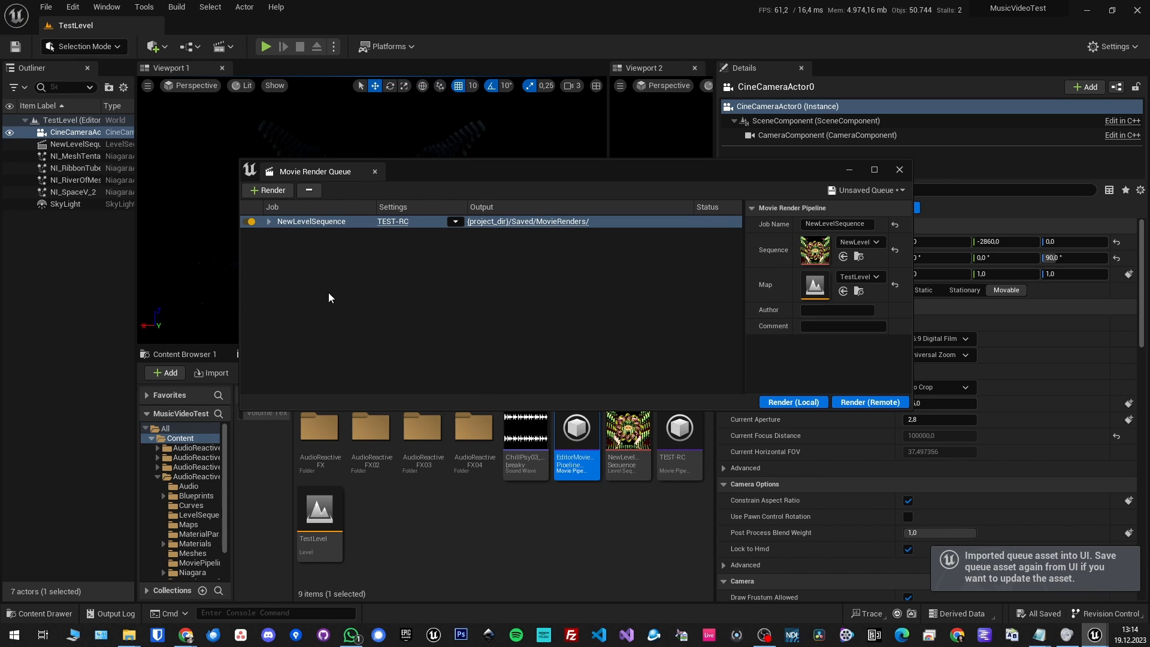
pyautogui.click(268, 221)
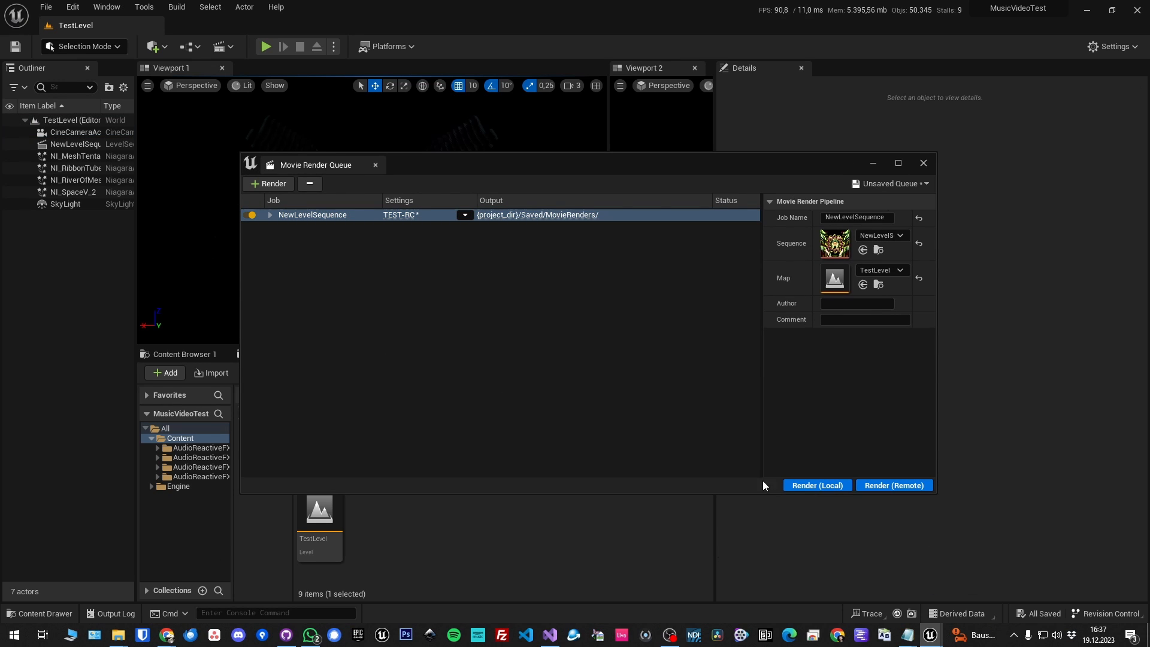
# Render the NewLevelSequence job locally and open its MovieRenders output folder in File Explorer
pyautogui.click(802, 485)
pyautogui.click(520, 218)
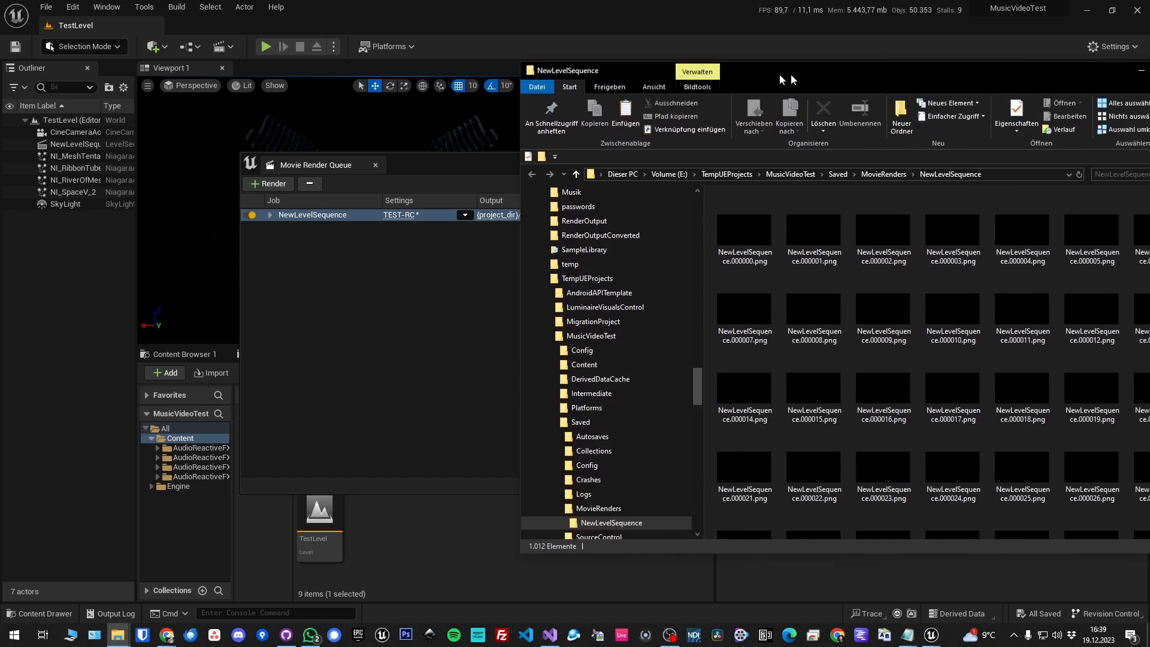
pyautogui.moveTo(782, 77); pyautogui.dragTo(443, 81)
# Look through the rendered PNG frames to the end of the folder, play NewLevelSequence.mp4 and close the player
pyautogui.scroll(-2, 581, 358)
pyautogui.scroll(-15, 581, 358)
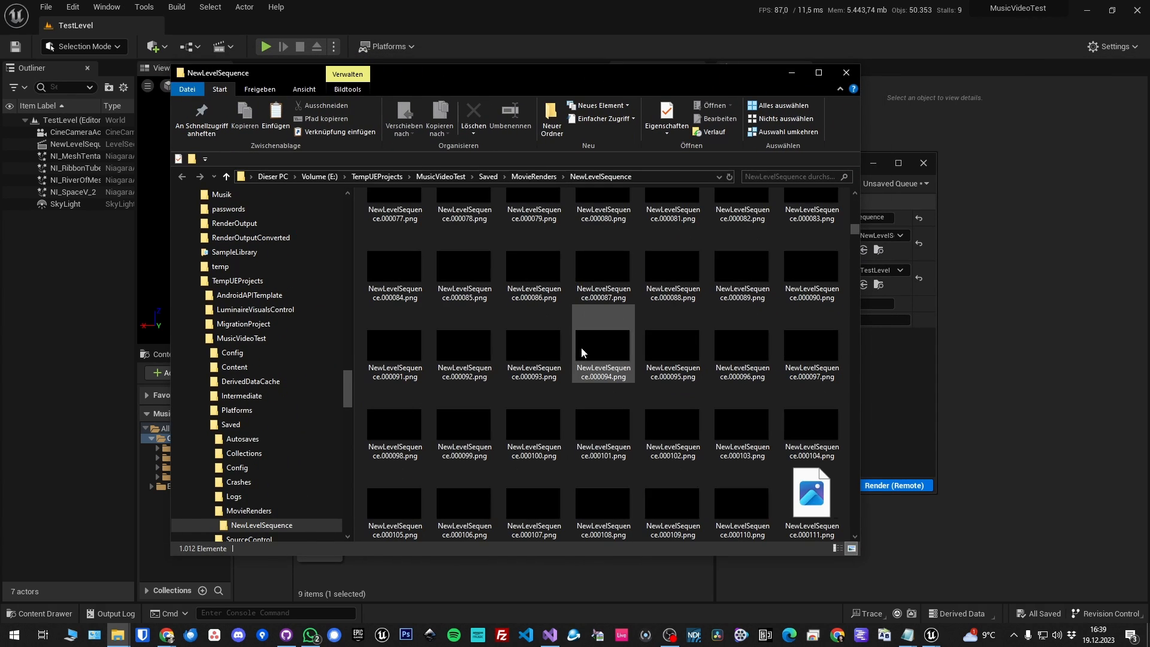
pyautogui.scroll(-8, 675, 308)
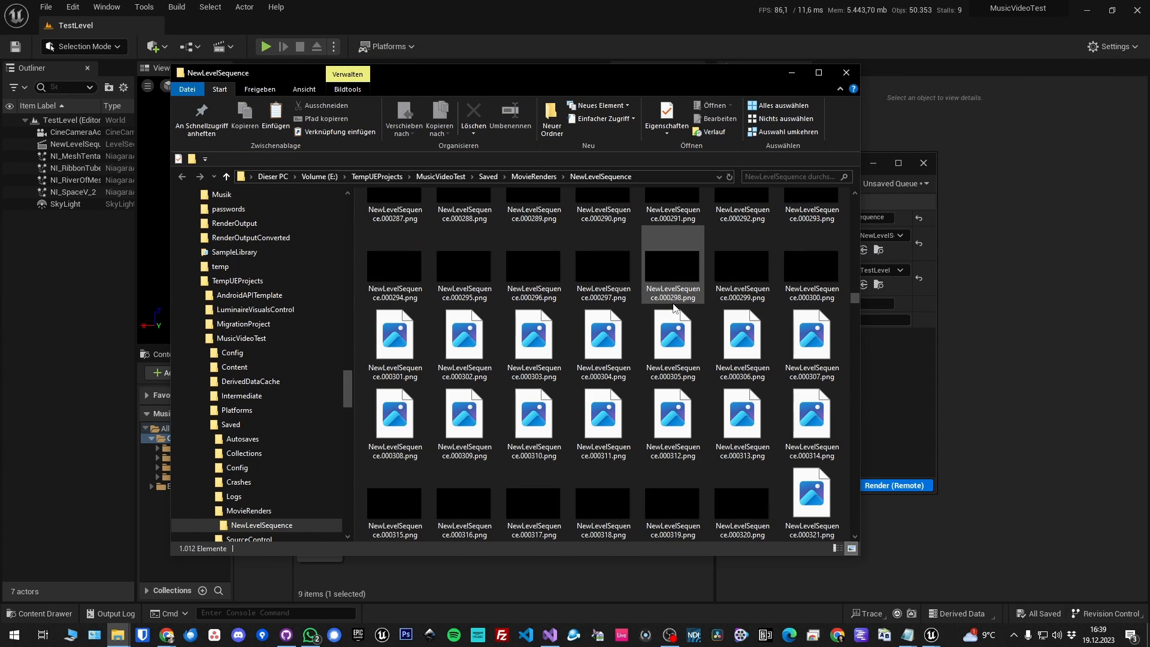
pyautogui.moveTo(857, 326); pyautogui.dragTo(853, 536)
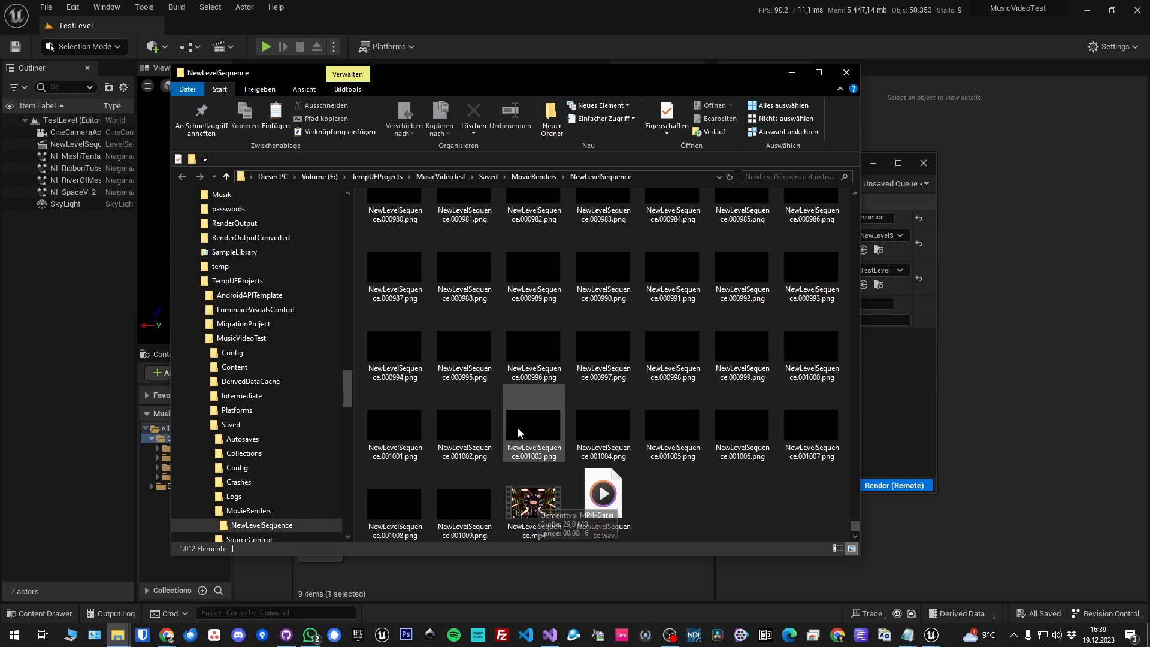
pyautogui.doubleClick(536, 502)
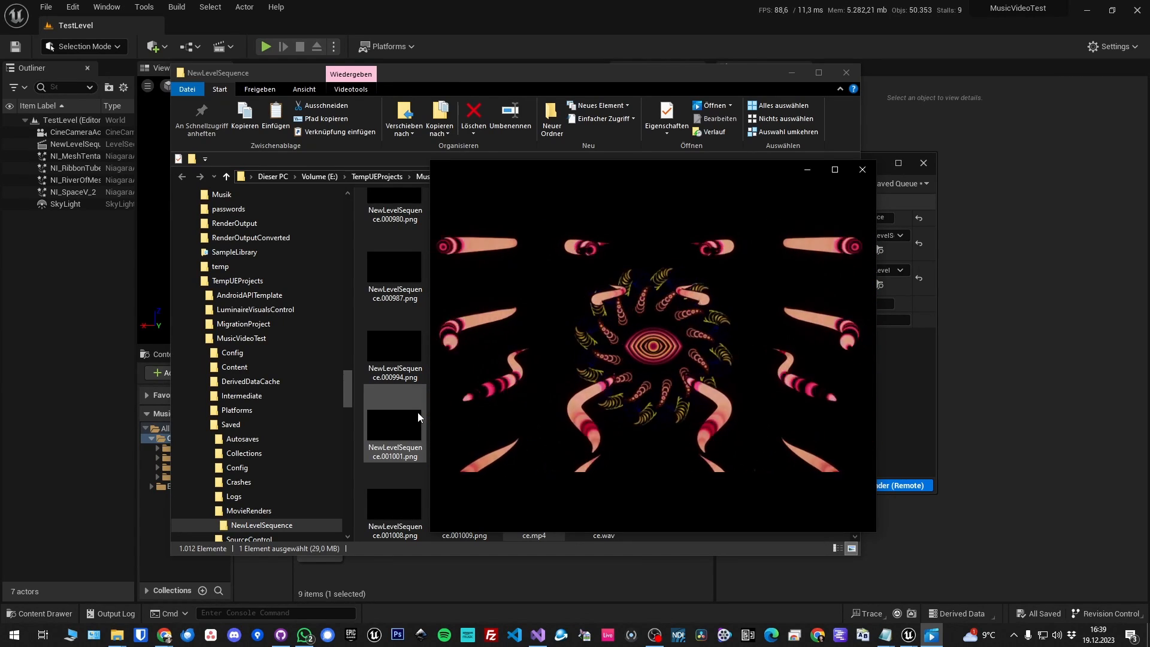
pyautogui.click(861, 170)
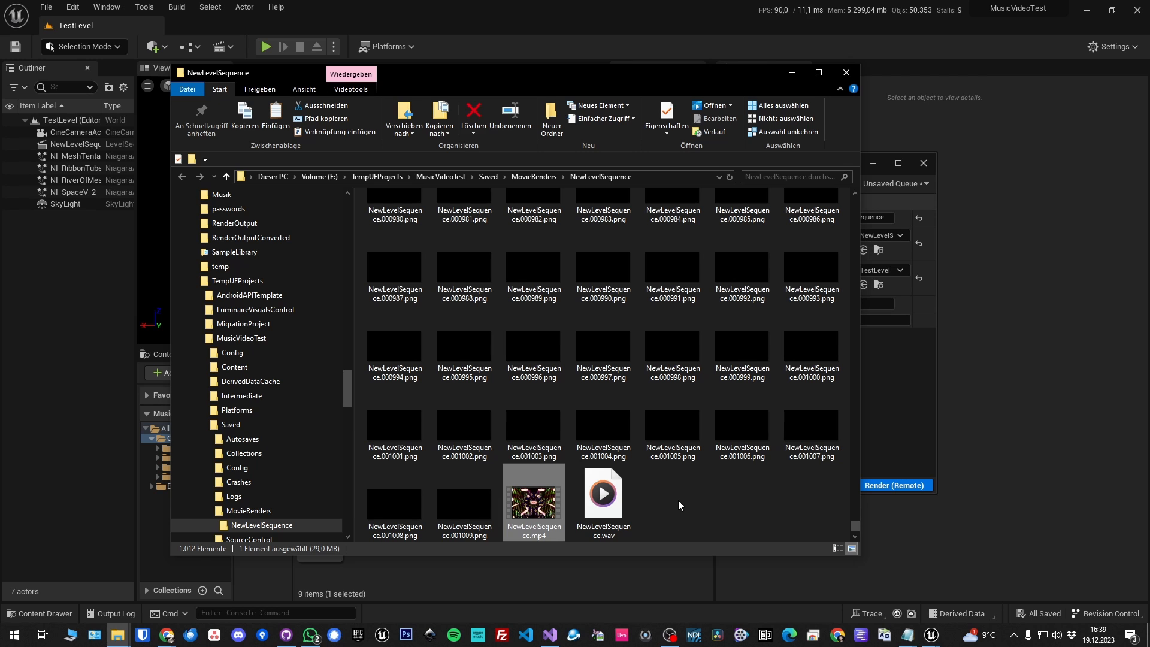